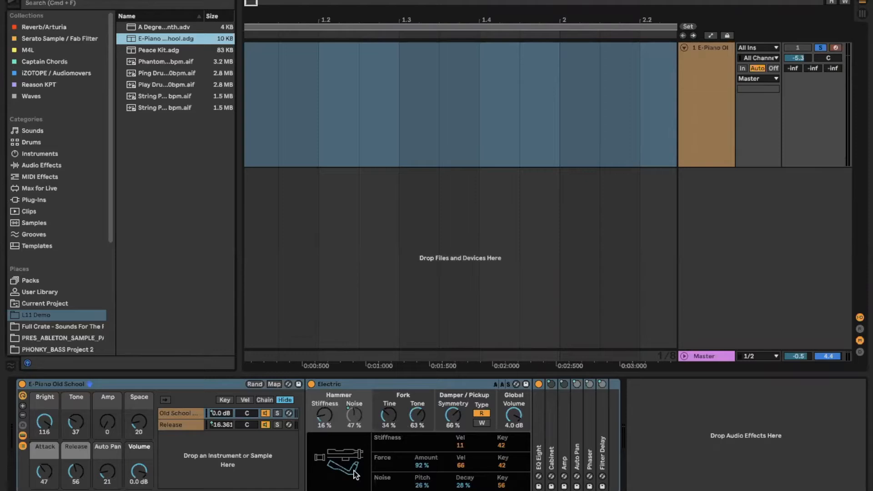
- Insert an empty MIDI clip over bars 1 and 2 of the E-Piano track and hide the browser
click(22, 436)
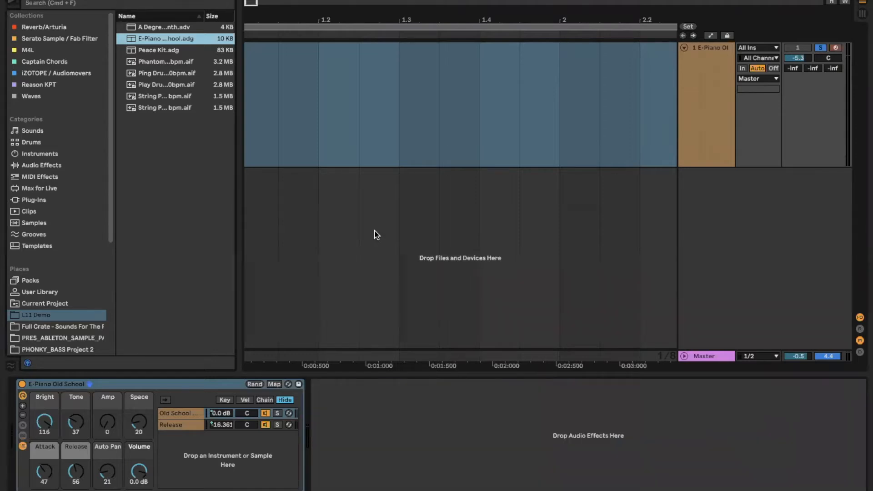
scroll(384, 229, down, 5)
click(382, 229)
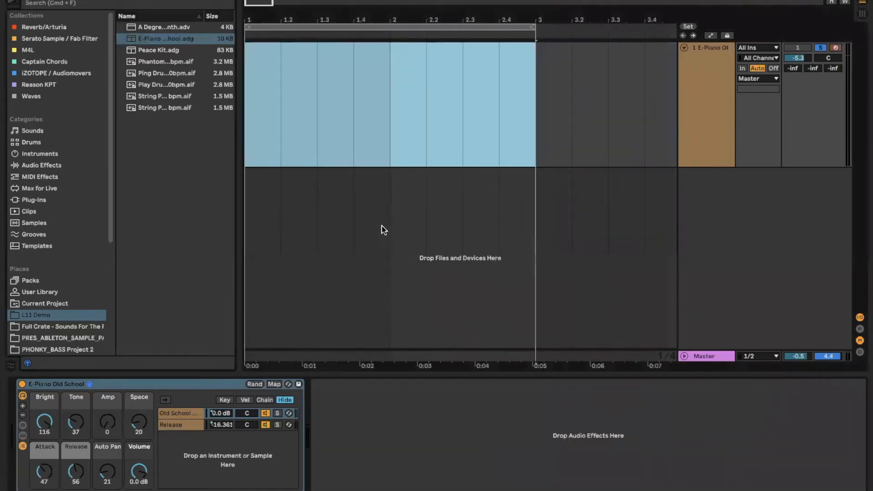
scroll(470, 142, left, 1)
drag(531, 144, 244, 119)
key(super+shift+m)
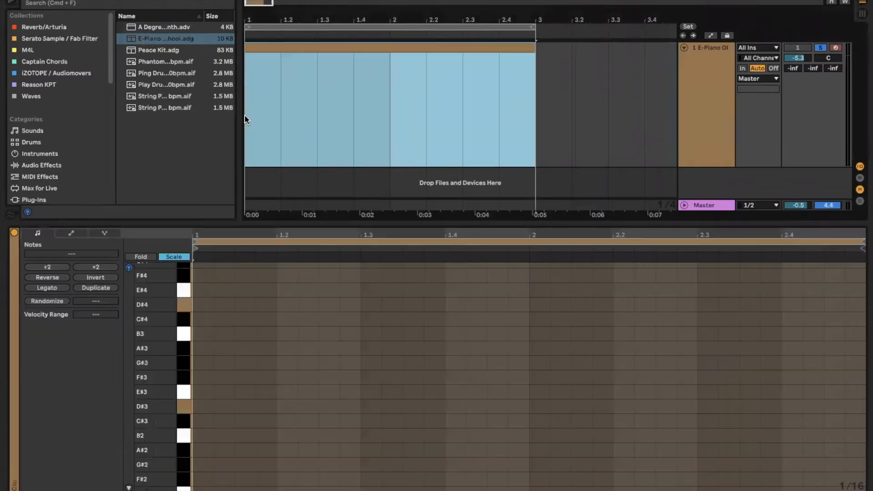
click(12, 4)
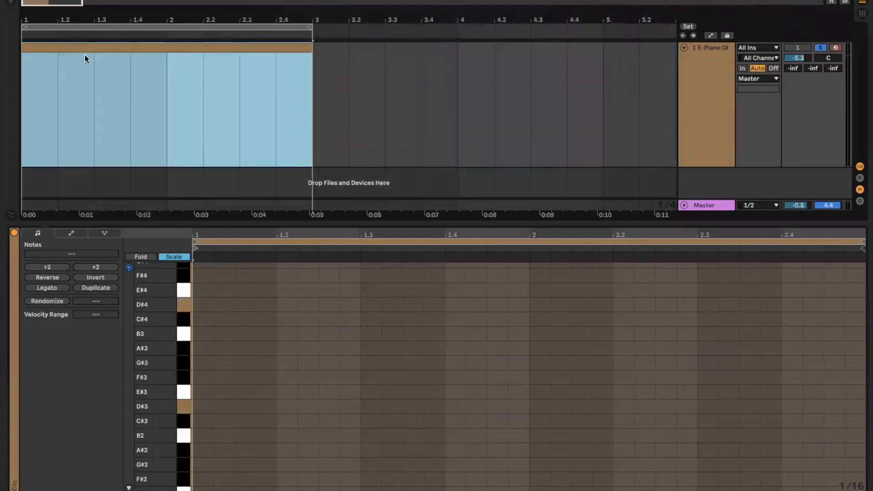
key(z)
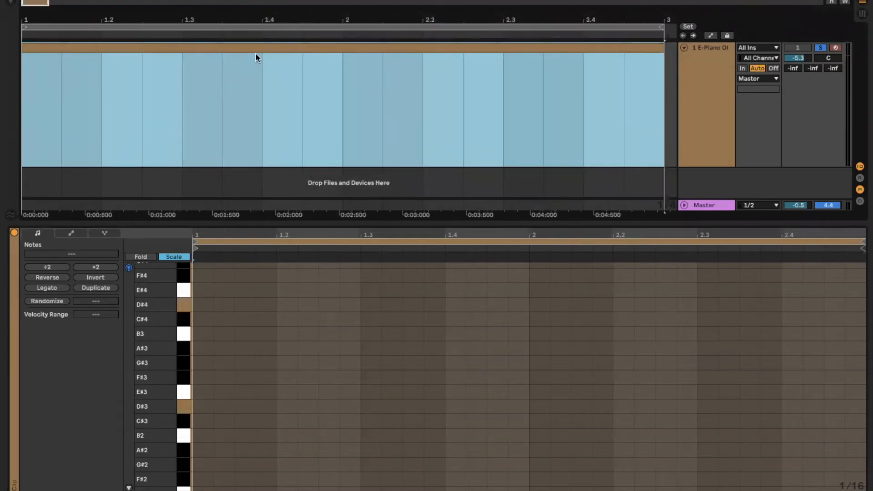
- Expand the clip's properties and set its scale to D#/Eb Minor, with the scale enabled
click(14, 276)
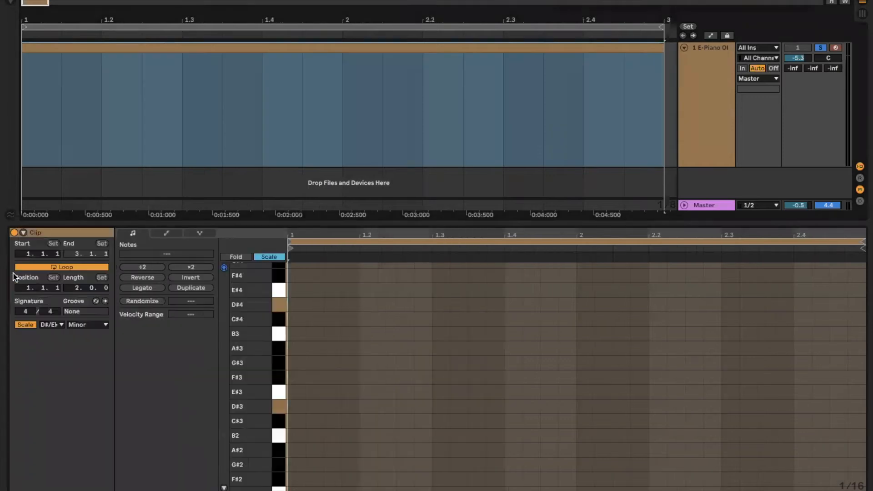
click(25, 325)
click(25, 325)
click(45, 325)
click(43, 362)
click(97, 325)
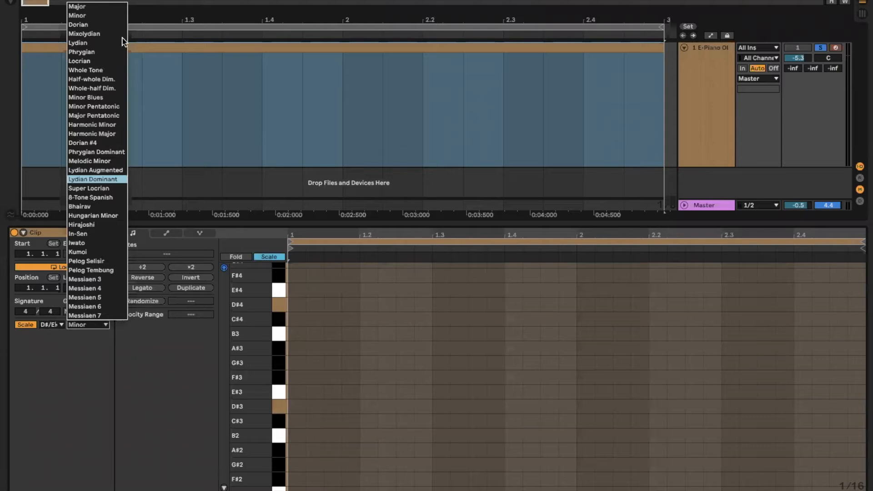
click(98, 16)
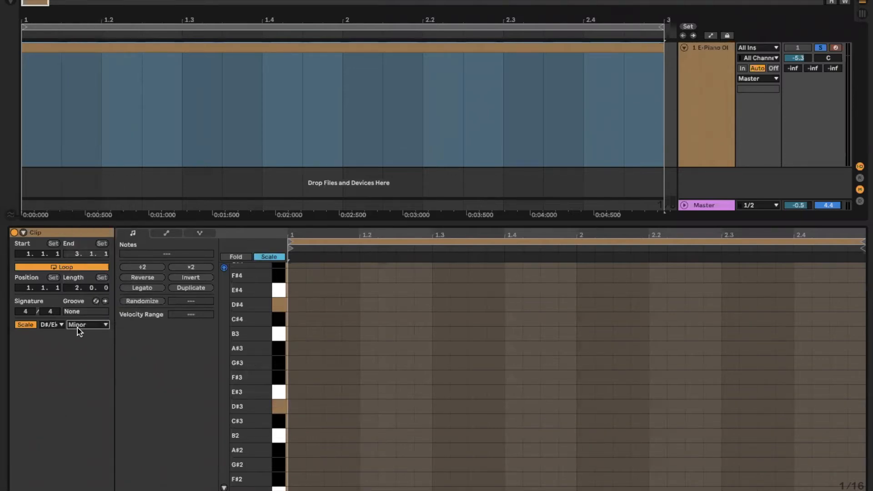
- Compare the piano roll's rows with and without the restriction to scale notes, keeping only scale notes displayed
click(269, 258)
click(269, 258)
click(269, 257)
click(269, 258)
click(270, 257)
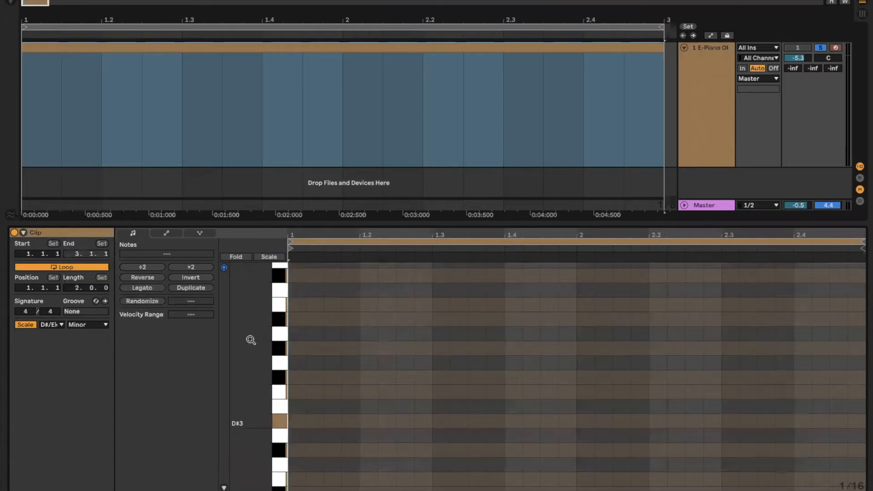
drag(279, 422, 321, 423)
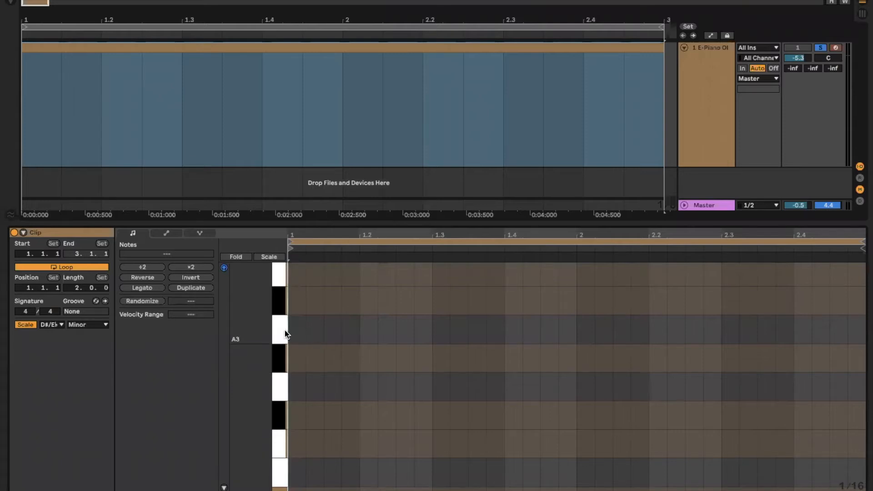
click(269, 257)
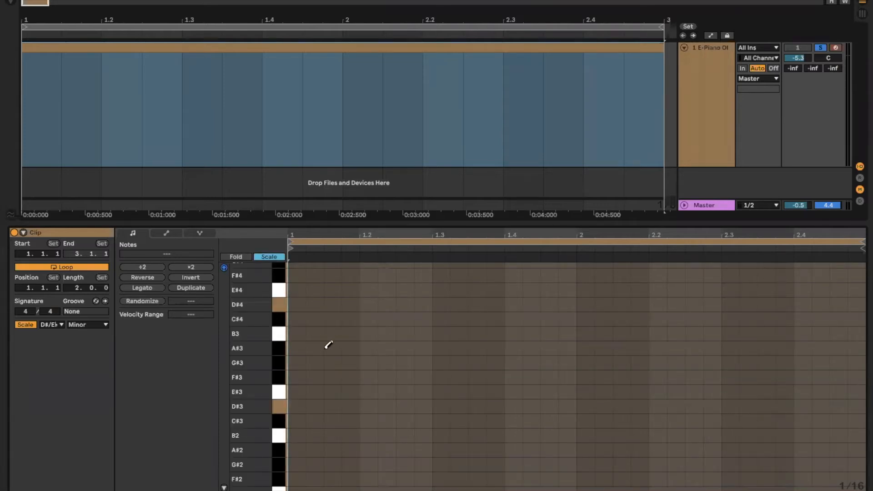
- Draw a chord of sixteenth notes B2, F#3, C#4 and E#4 at the start of bar 1
scroll(328, 345, up, 1)
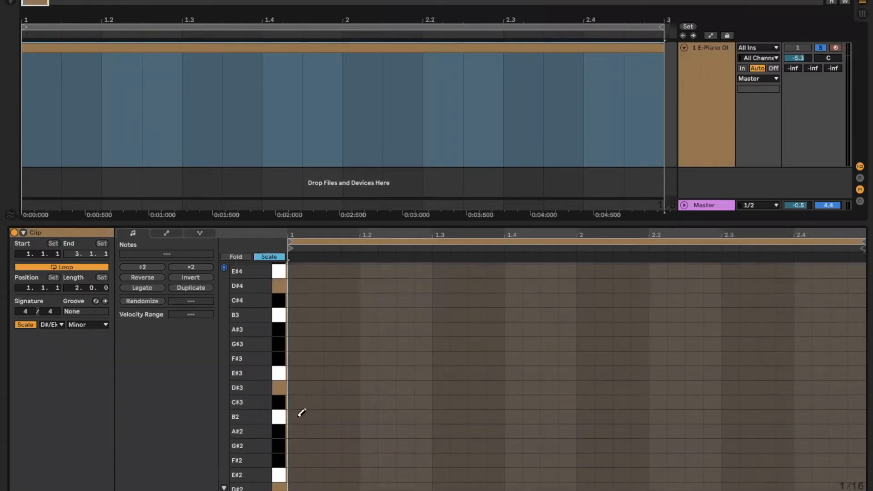
click(301, 412)
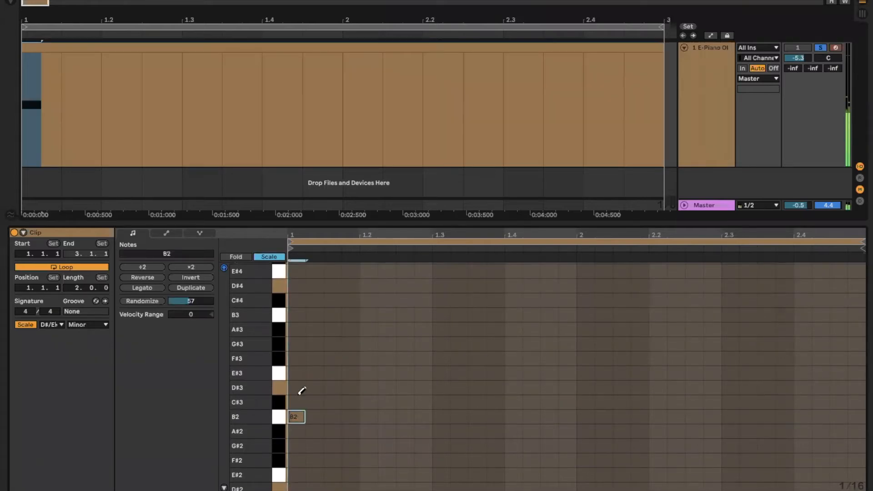
click(302, 359)
click(297, 300)
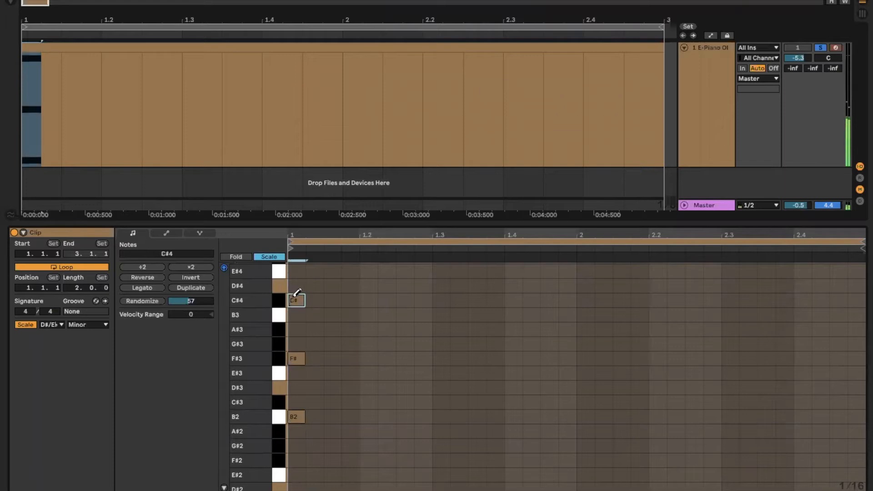
click(295, 271)
- Draw the second chord at beat 1.3 with the notes G#2, D#3, A#3 and C#4
click(438, 445)
click(443, 387)
click(441, 328)
click(441, 299)
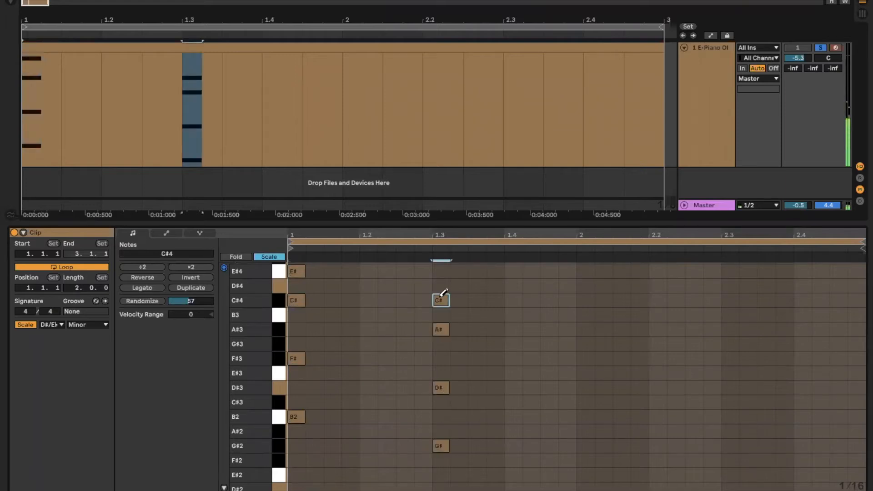
- Draw the third chord at the start of bar 2 with the notes A#2, D#3, G#3 and D#4
click(584, 429)
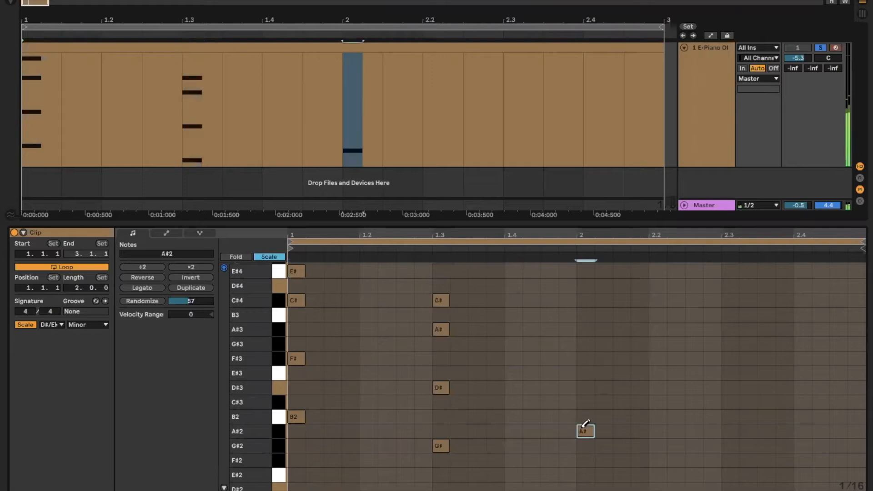
click(586, 384)
click(585, 344)
click(587, 284)
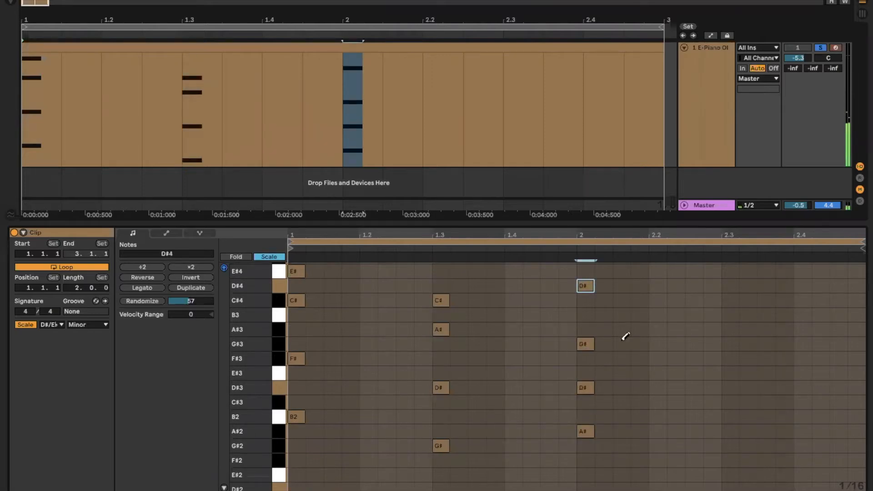
- Draw the fourth chord at beat 2.3 with A#2, D#3, G#3, C#4 and D#4, and play the progression
click(729, 430)
click(729, 386)
click(730, 343)
click(730, 300)
click(730, 285)
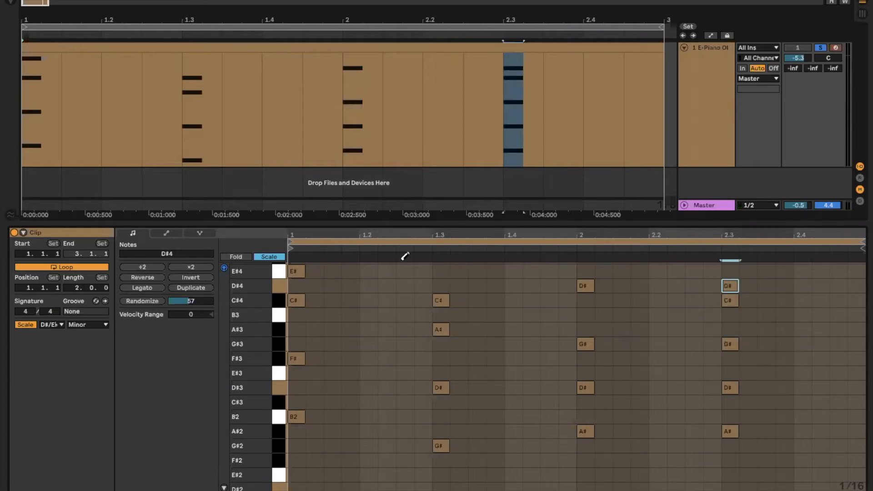
key(space)
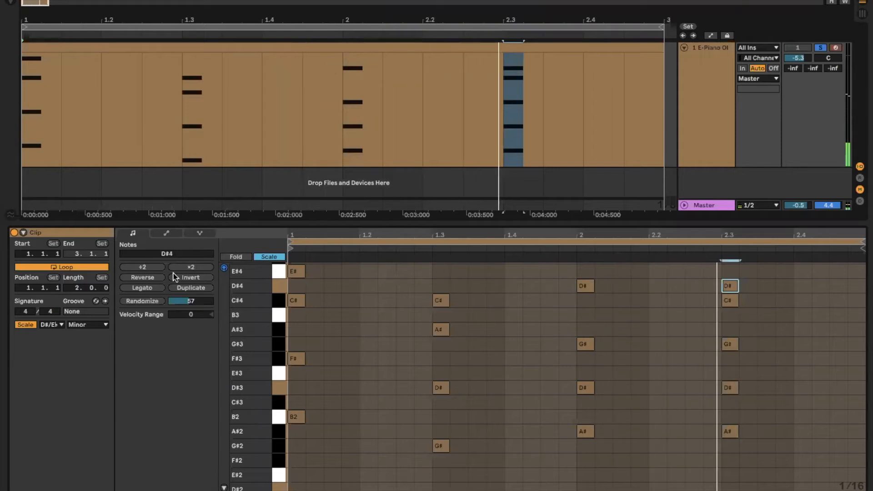
- Lengthen all notes of the clip with Legato so each chord reaches the next, and play the result
click(365, 145)
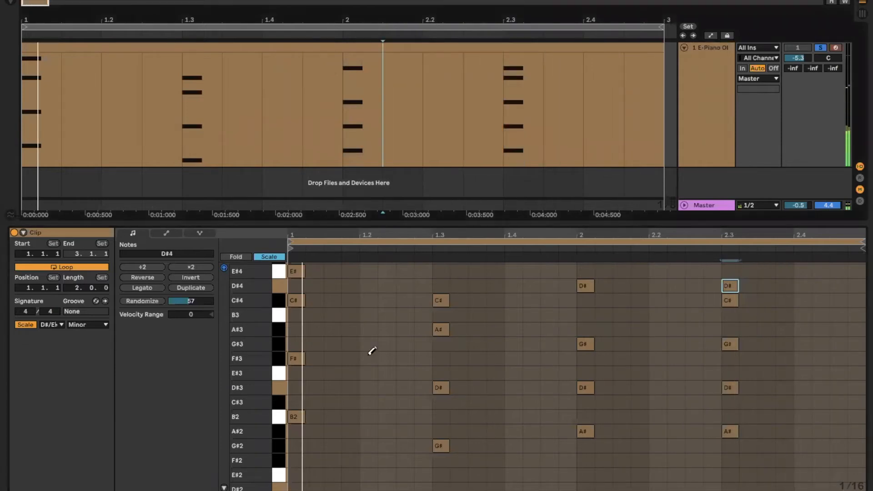
key(ctrl+a)
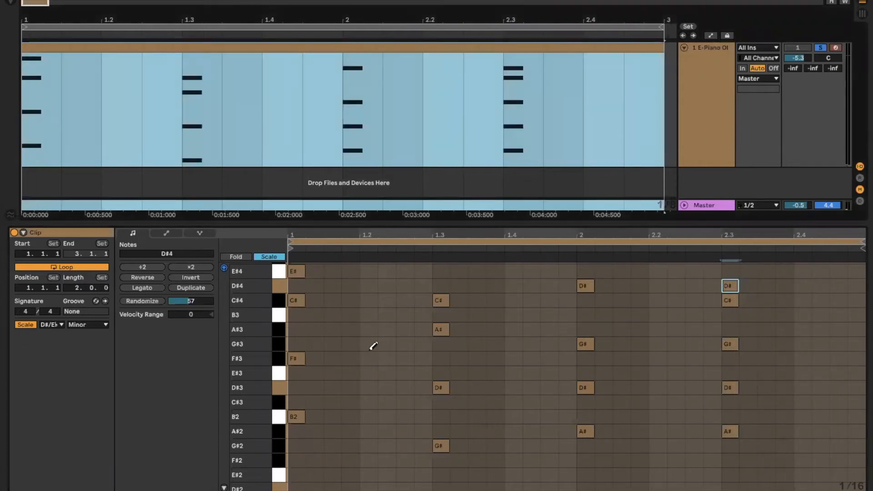
click(370, 354)
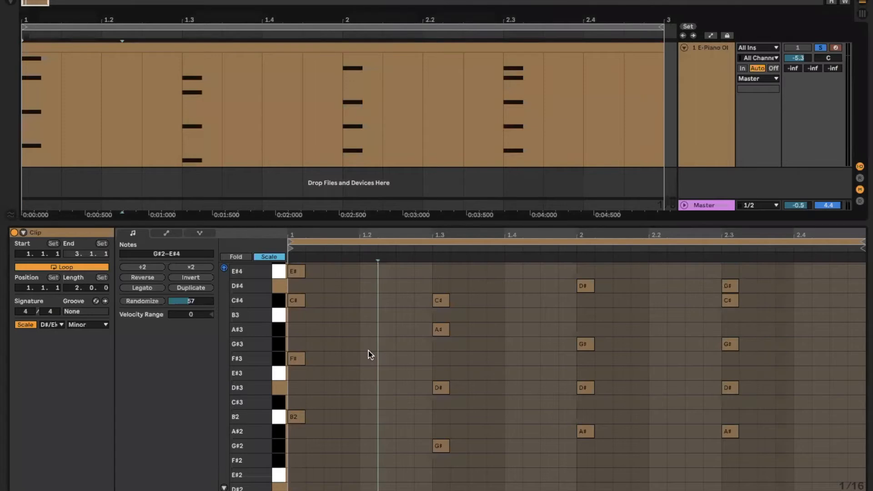
key(ctrl+a)
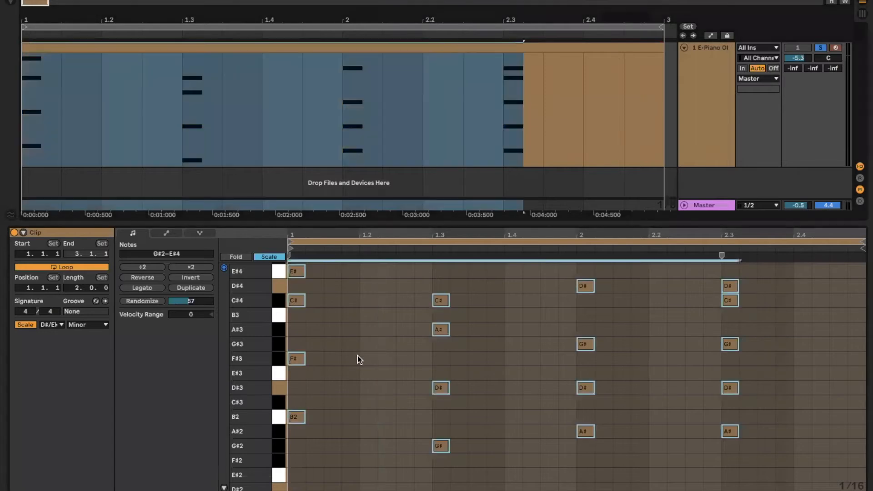
click(148, 288)
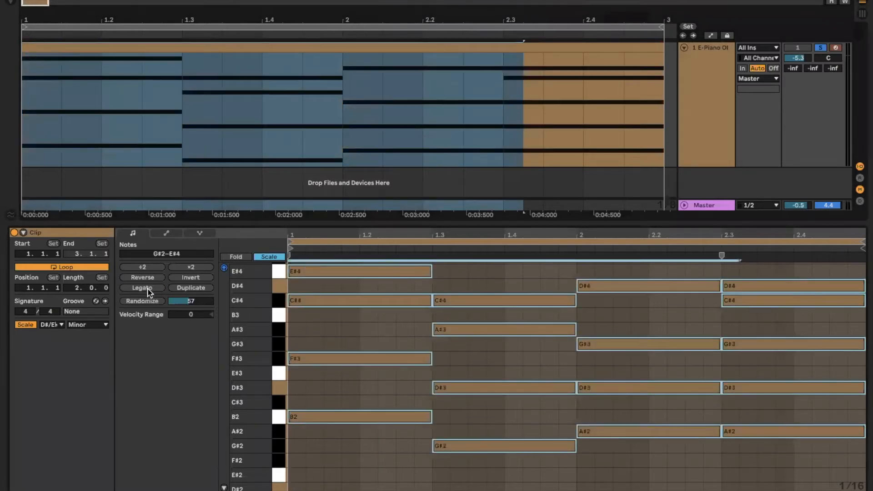
key(space)
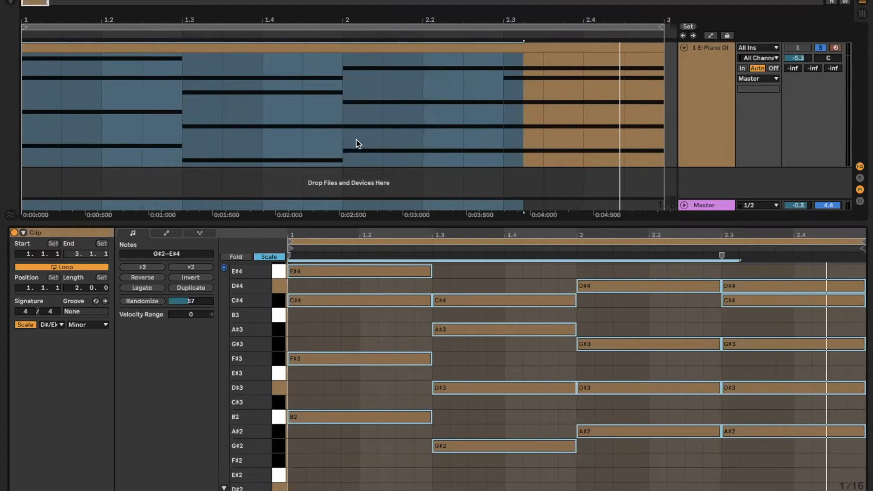
- Enlarge the arrangement area and duplicate the E-Piano track with its clip
drag(341, 223, 340, 295)
click(703, 78)
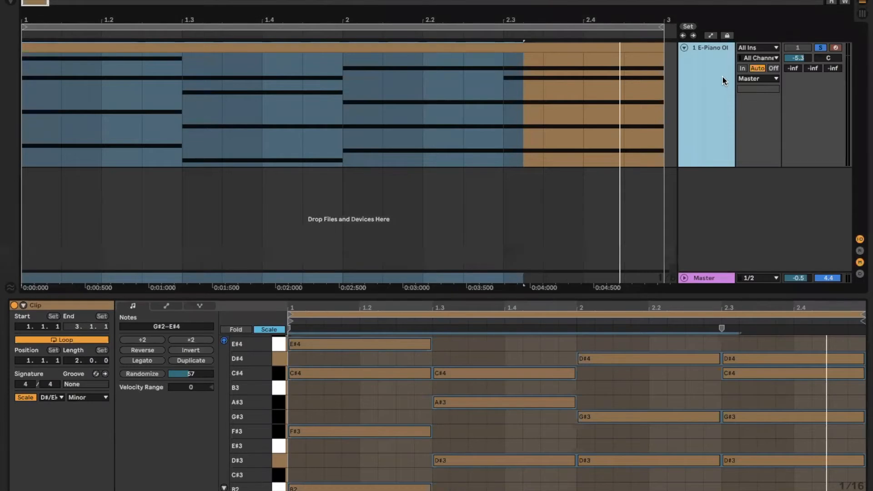
key(ctrl+d)
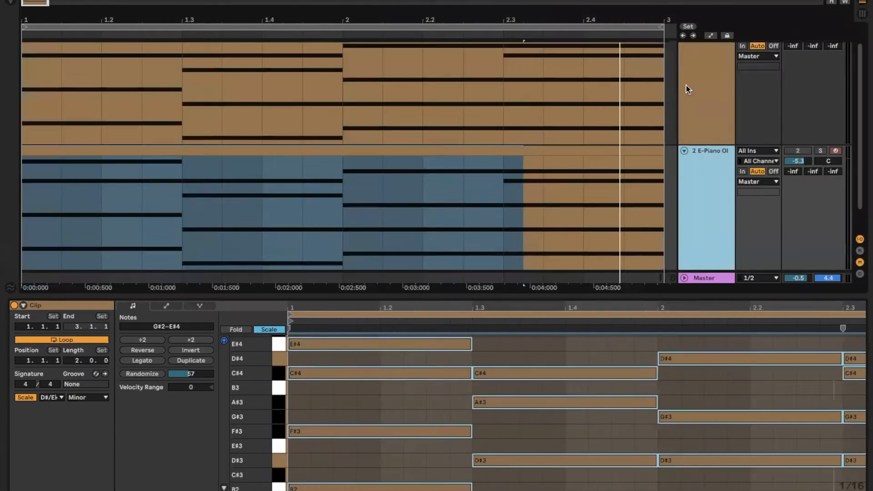
click(639, 117)
key(minus)
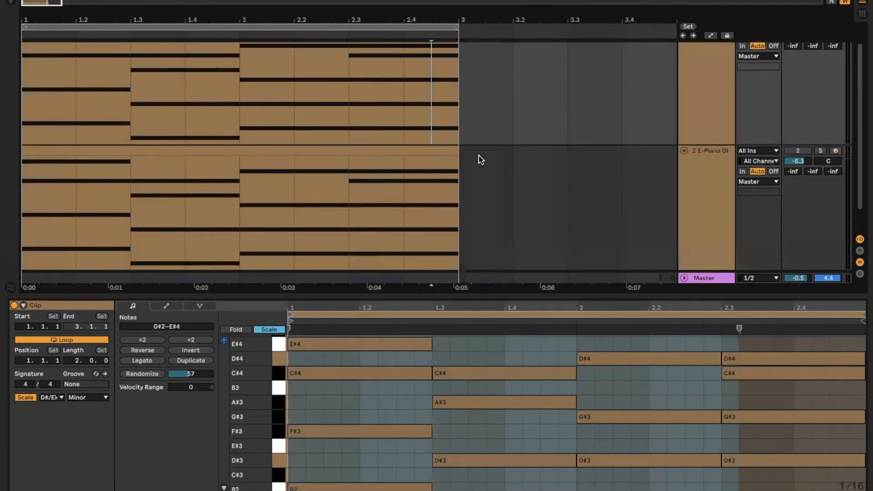
click(379, 156)
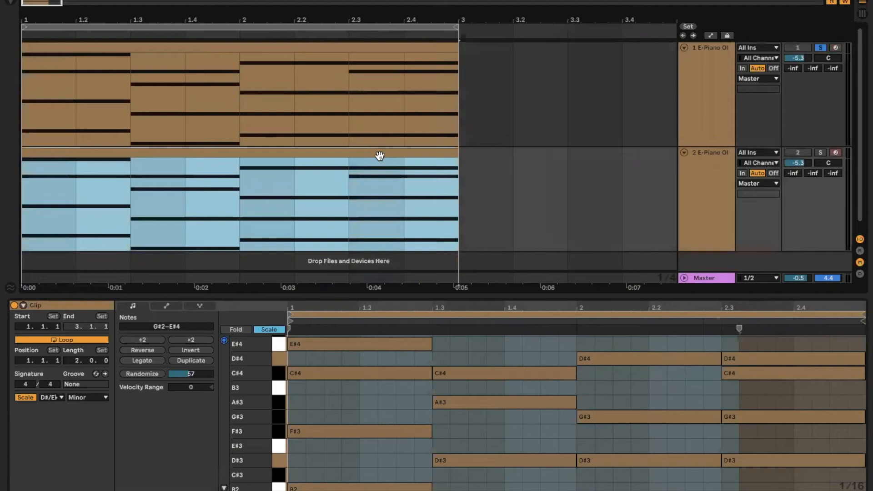
key(ctrl+a)
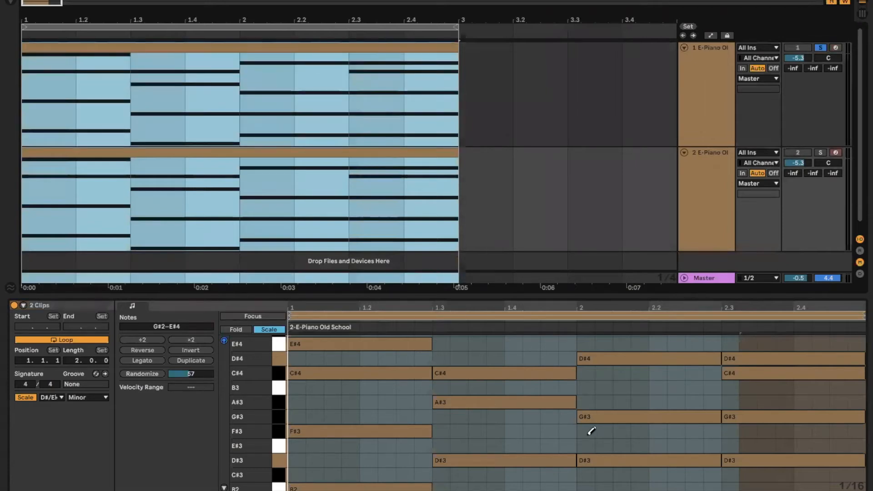
click(592, 435)
key(ctrl+a)
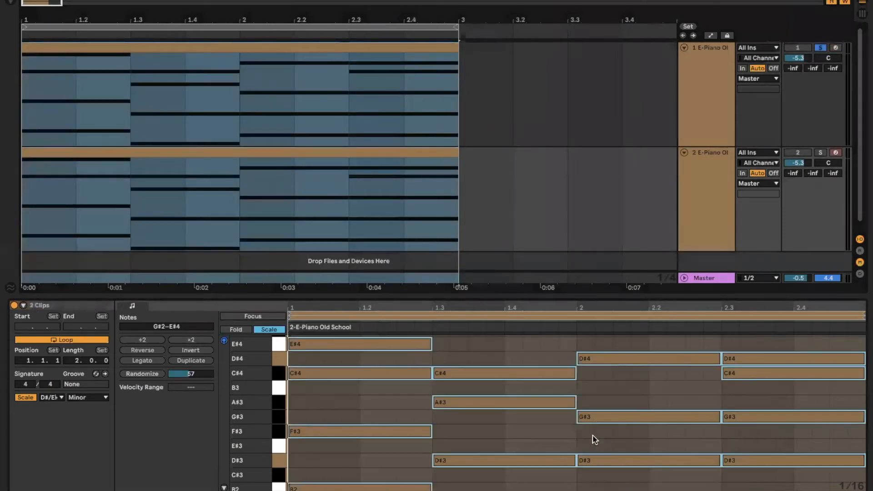
key(Delete)
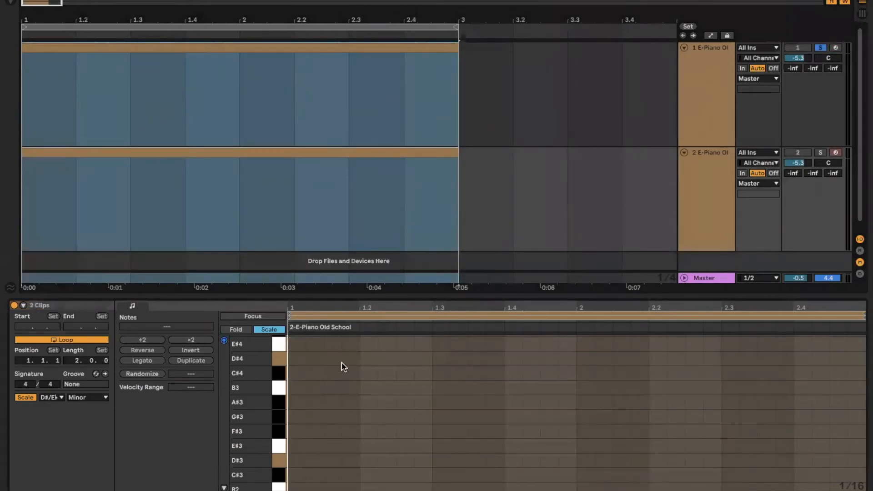
key(ctrl+z)
click(362, 384)
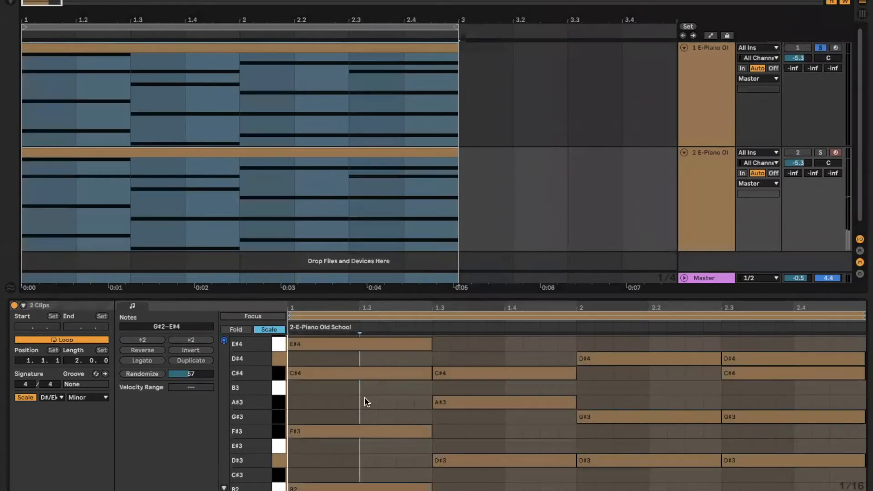
- Delete all notes from the clip on the duplicated E-Piano track only
click(513, 136)
click(377, 163)
click(376, 151)
click(409, 456)
key(ctrl+a)
key(Delete)
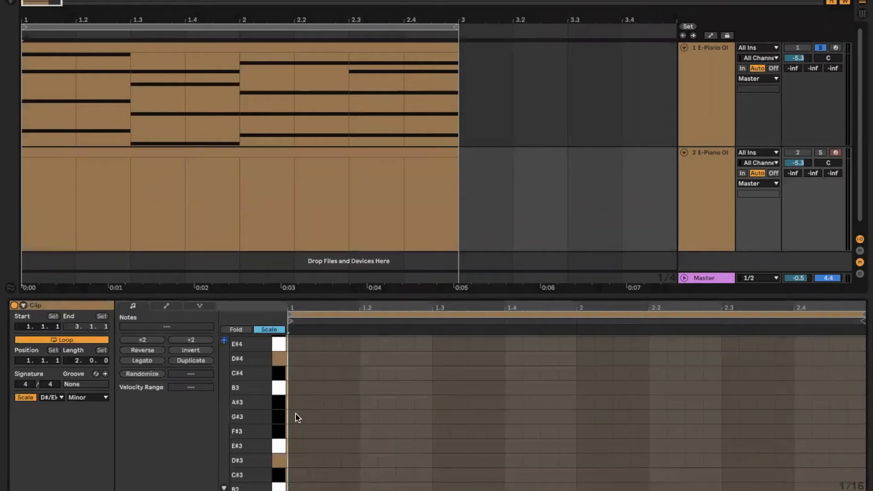
scroll(291, 413, up, 5)
scroll(291, 412, up, 2)
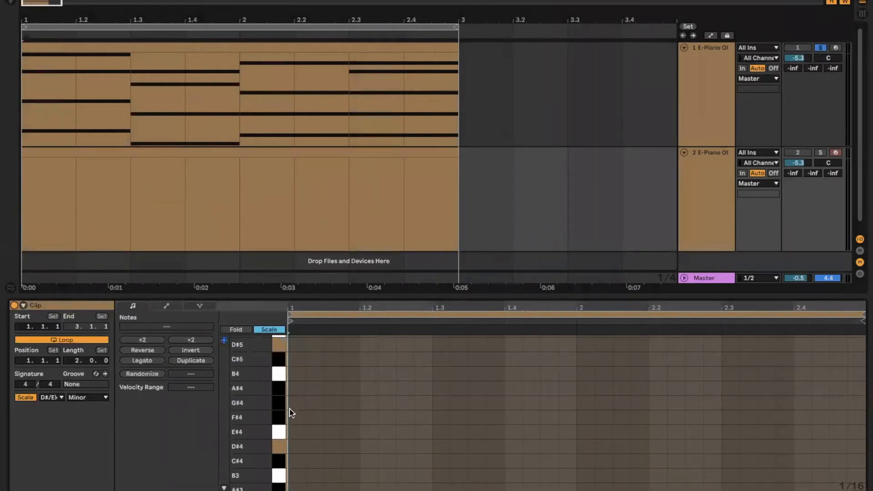
- Draw sixteenth notes in bar 1: E#4 at 1.1, F#4 at 1.2, G#4 at 1.2.4, A#4 at 1.3.2 and F#4 at 1.4.2
key(b)
click(296, 429)
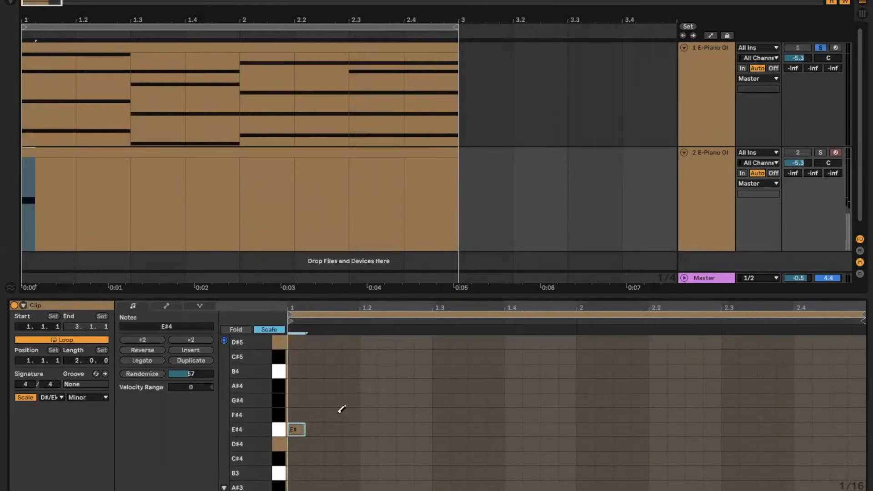
click(368, 414)
click(422, 400)
click(458, 385)
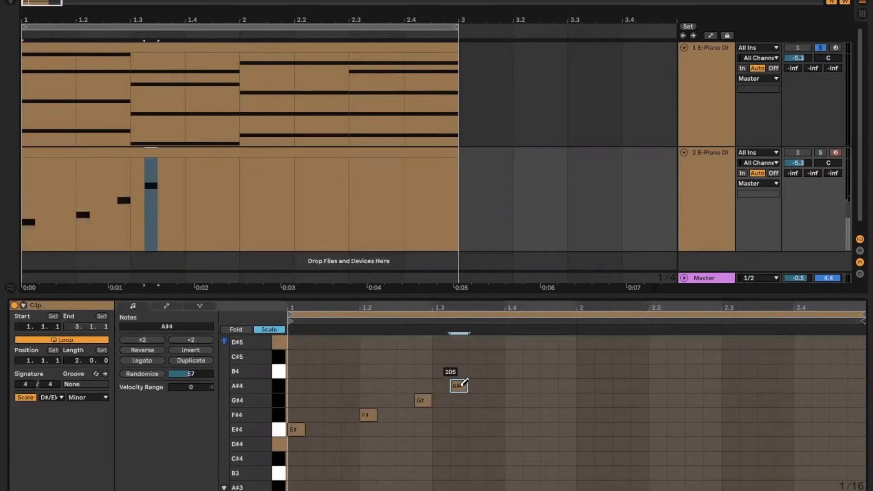
click(531, 414)
- Continue the melody through bar 2 with sixteenth notes G#4, A#4, F#4, G#4, A#4, B4, F#4, A#4 and B4
click(586, 400)
click(620, 385)
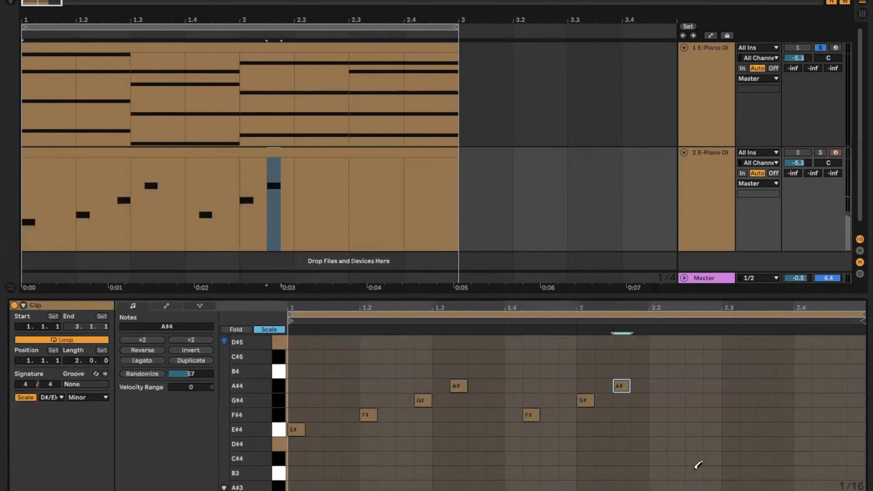
click(676, 414)
click(712, 400)
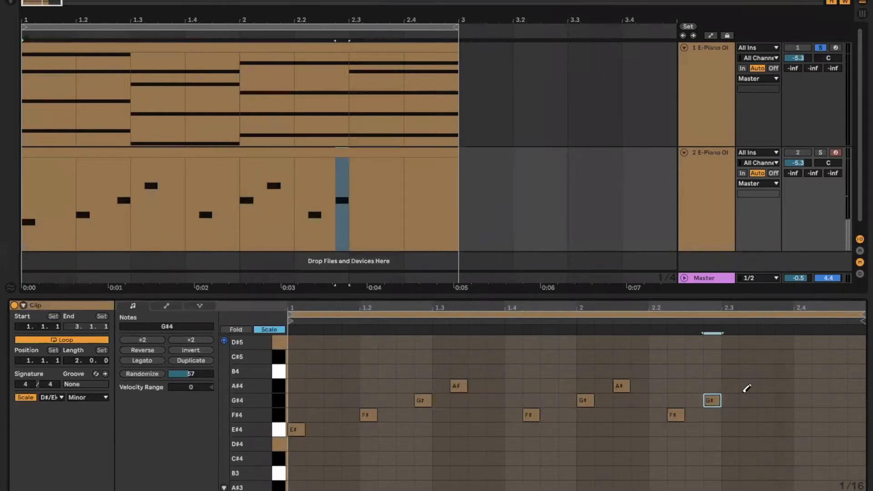
click(748, 386)
click(766, 371)
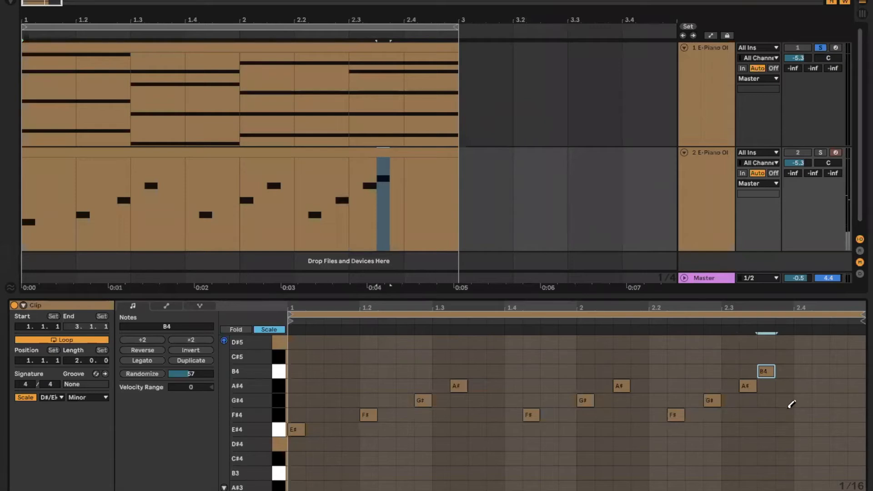
click(784, 415)
click(802, 386)
click(839, 370)
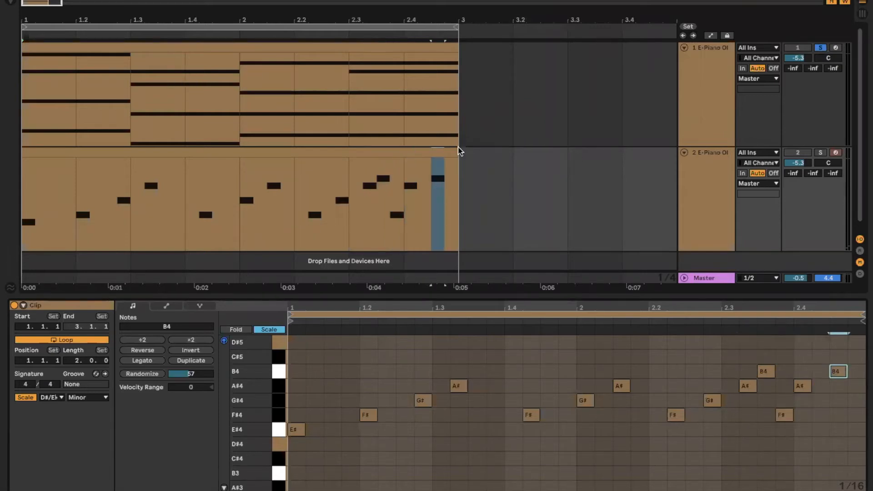
- Unsolo the first E-Piano track, activate both E-Piano tracks and play the chords together with the melody
click(820, 48)
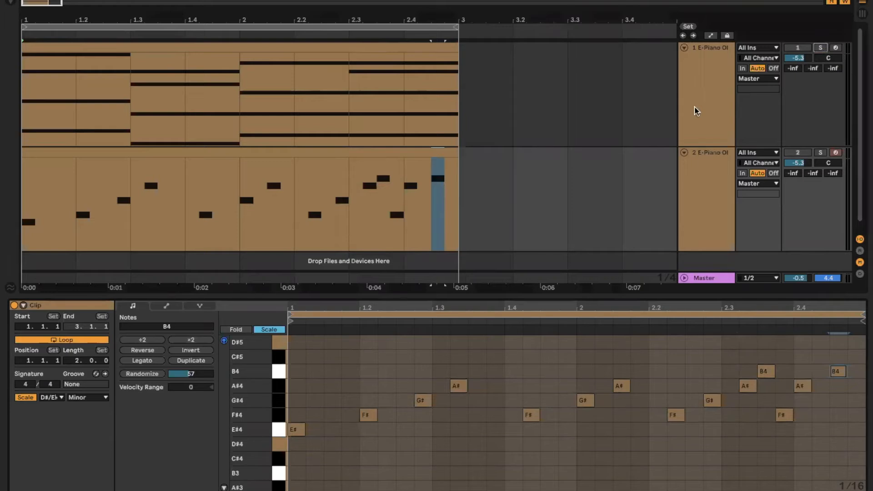
key(space)
click(796, 48)
click(796, 153)
key(space)
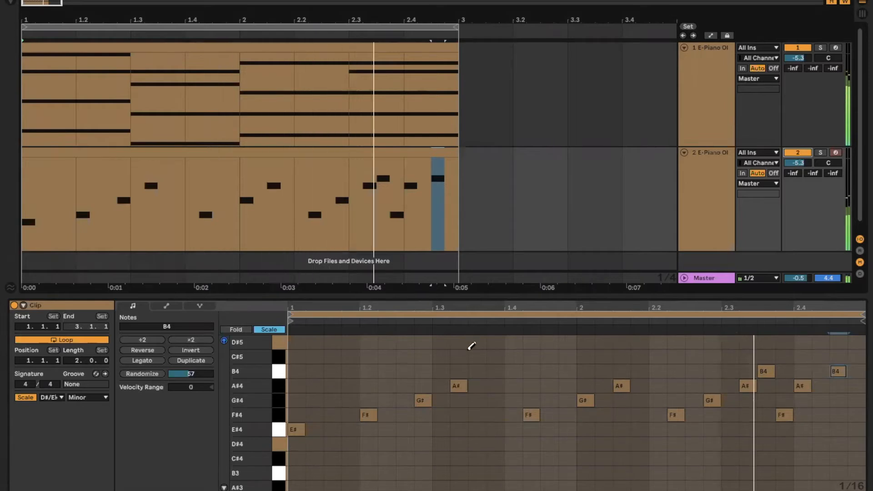
- Add a C#5 note at 1.3.4 to the melody, set the second E-Piano track's volume to -1.9 dB and stop playback
click(495, 356)
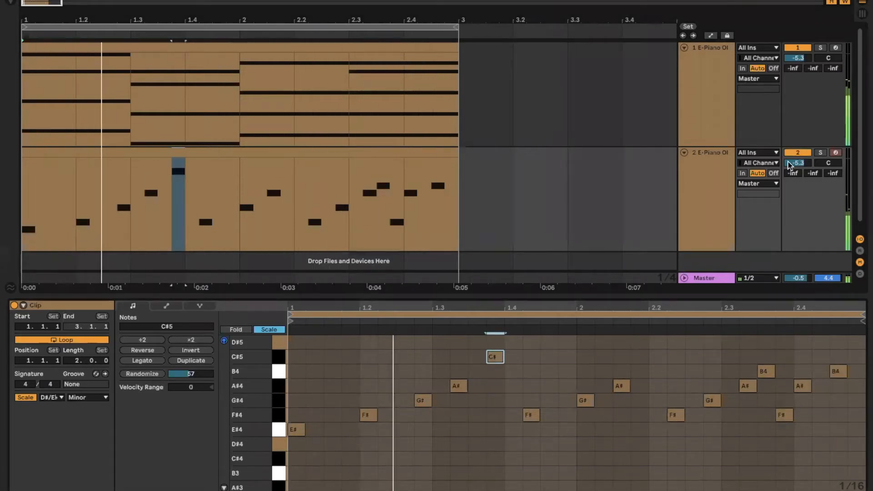
drag(798, 163, 798, 152)
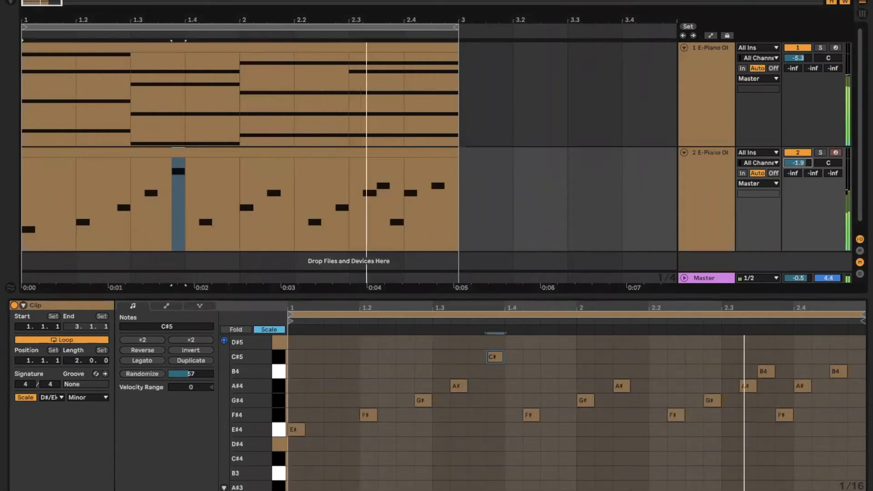
key(space)
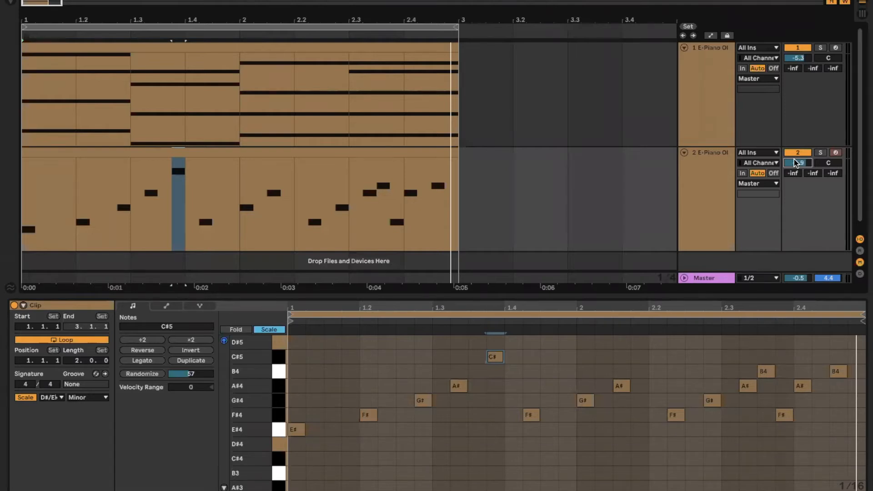
- Switch to the Keynote presentation and show the slides from Create Your Perfect Take to Creative Comping
key(super+Tab)
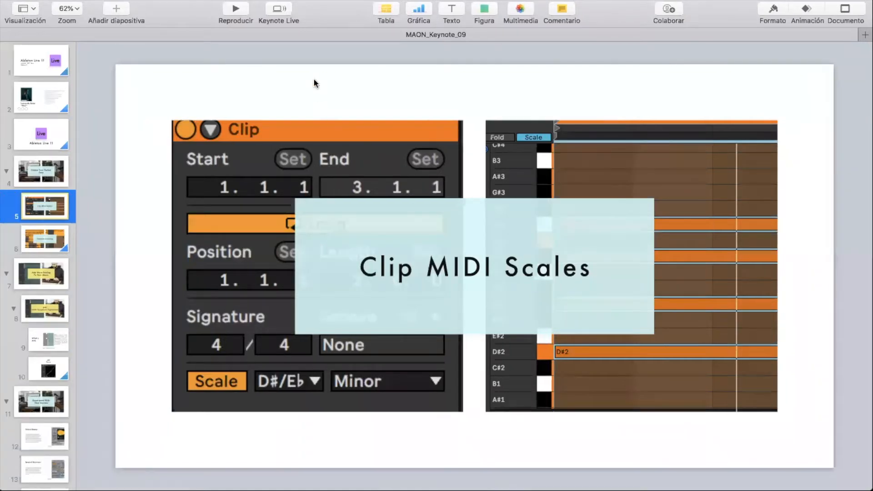
click(323, 34)
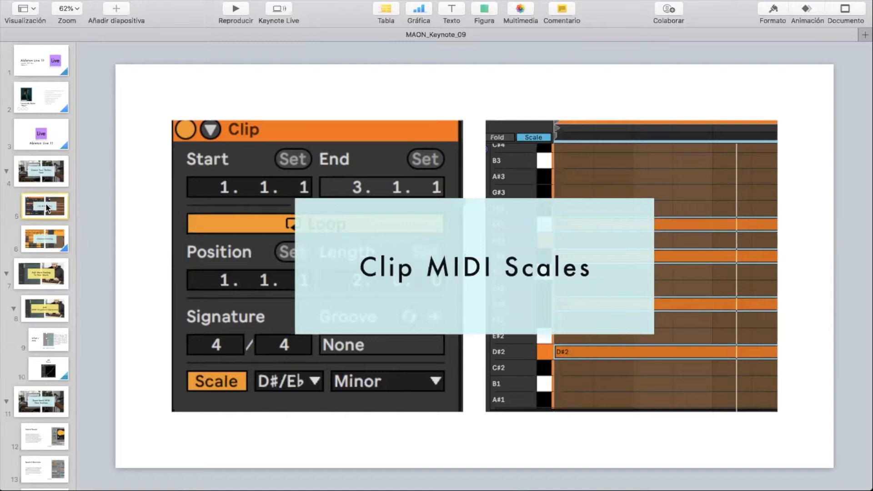
click(49, 181)
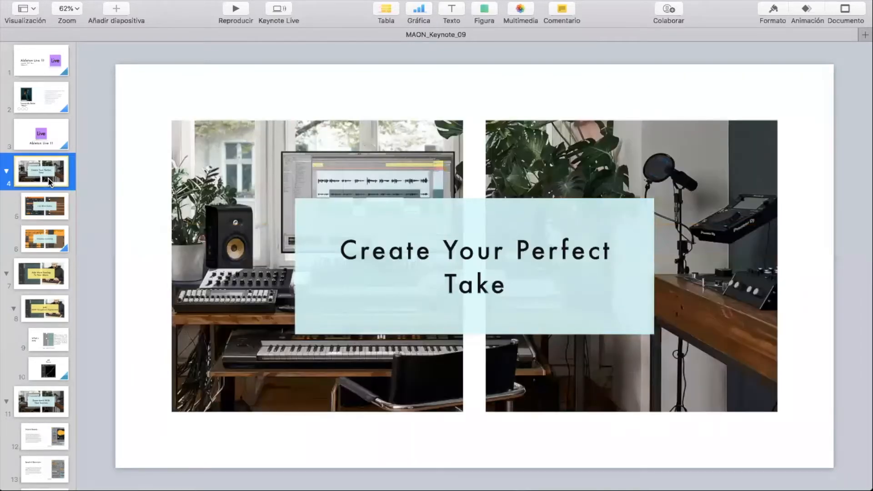
key(Down)
click(49, 182)
key(Down)
key(Down)
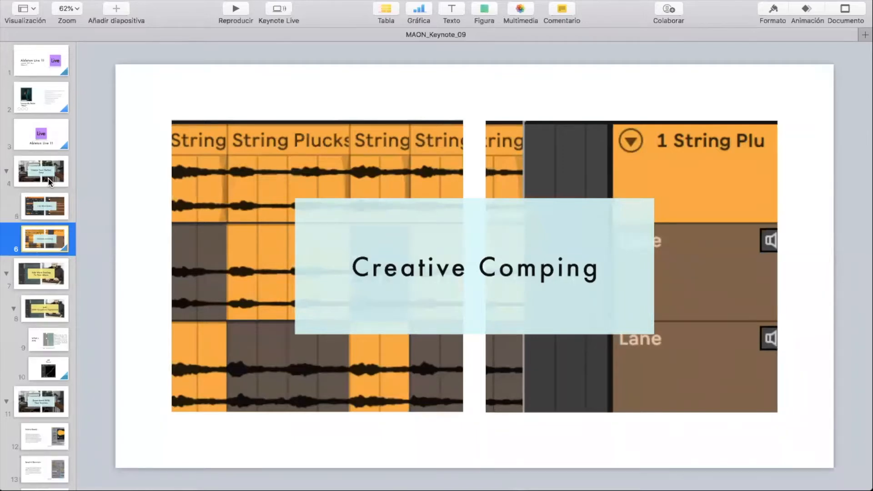
- Switch back to Ableton Live, insert a new audio track and enlarge the arrangement area
key(super+Tab)
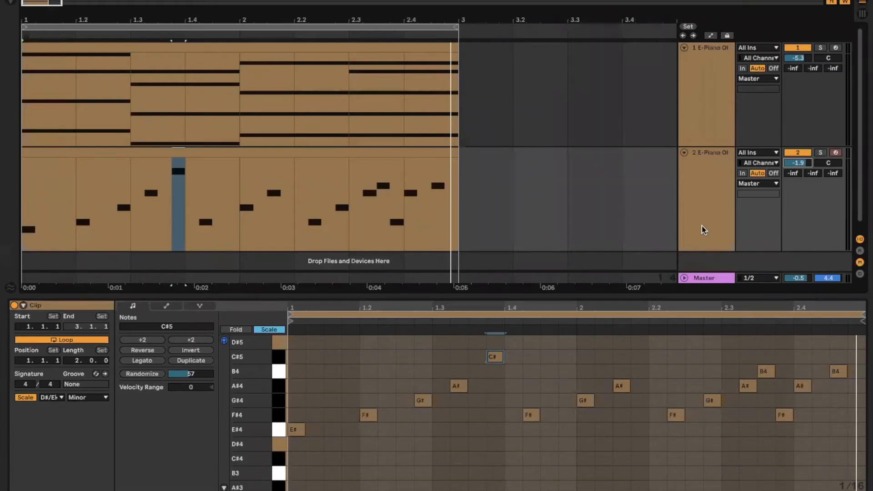
key(super+t)
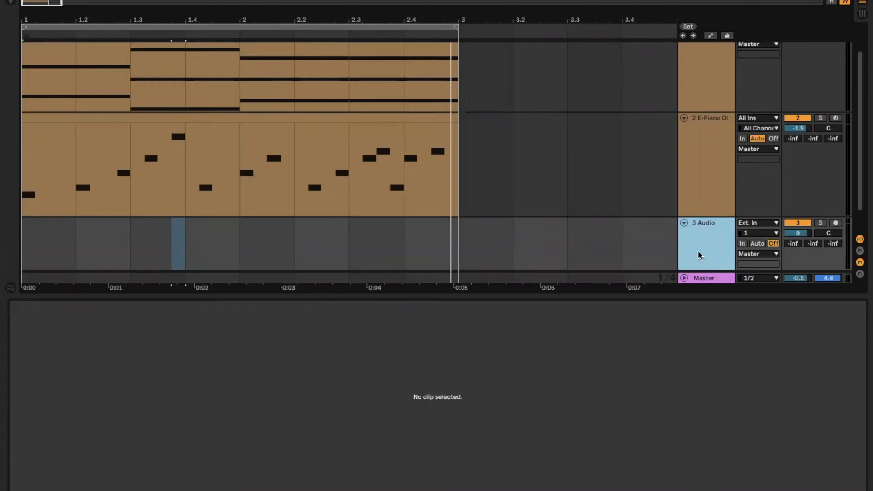
drag(490, 294, 484, 327)
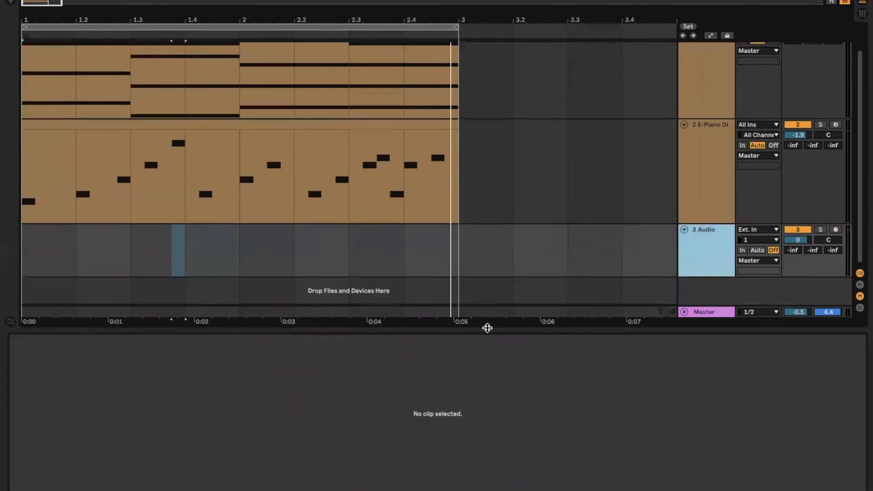
- Insert three take lanes on the new audio track and hide the clip detail area
right_click(699, 258)
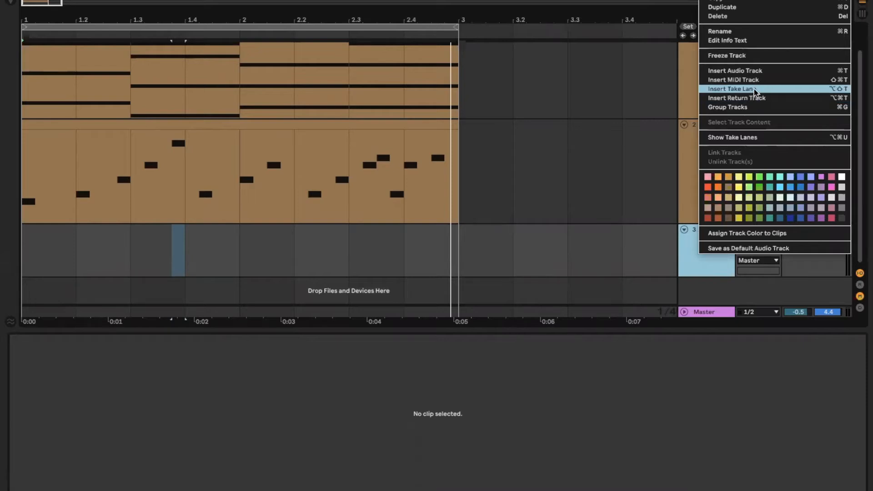
click(726, 90)
scroll(680, 249, down, 2)
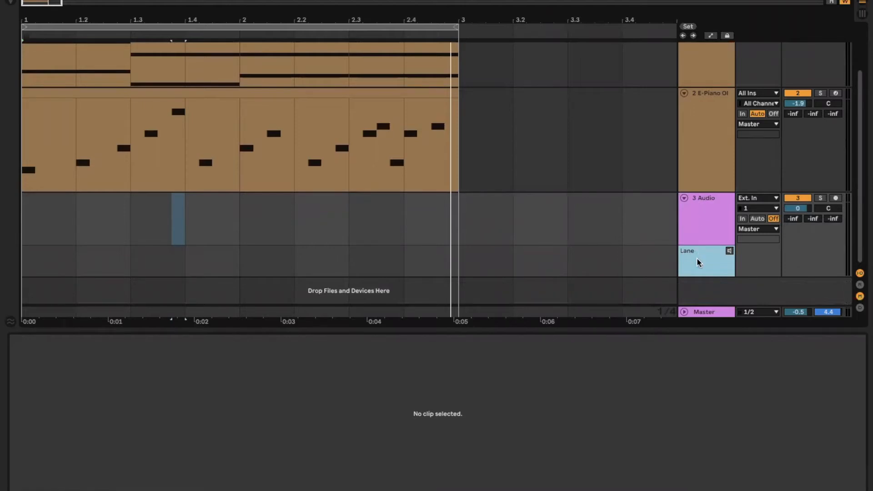
key(alt+shift+t)
key(alt+shift+t)
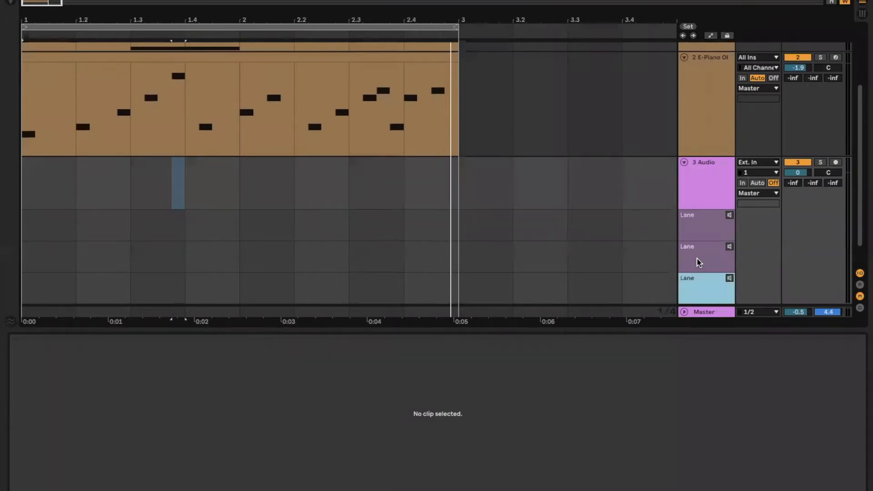
double_click(576, 330)
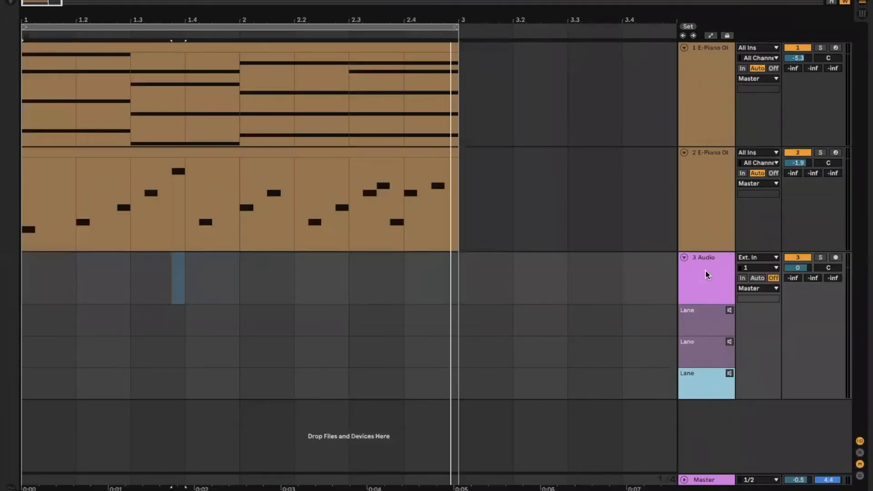
- Open and widen the browser, and preview the samples Phantom Drums 80bpm, Ping Drums 90bpm and Play Drums 90bpm
click(13, 3)
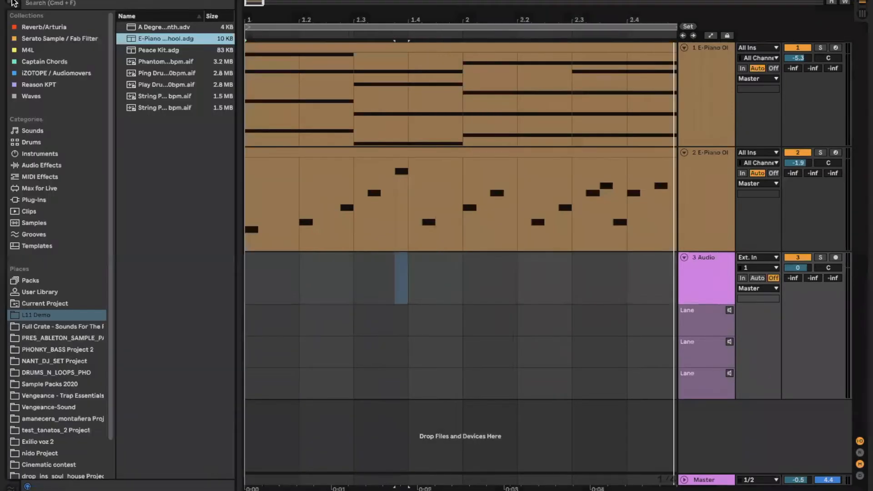
drag(236, 70, 282, 85)
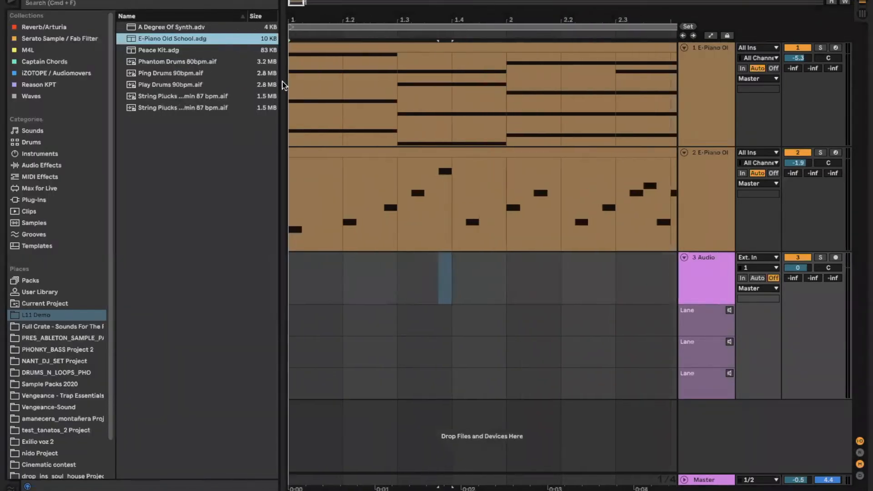
click(156, 64)
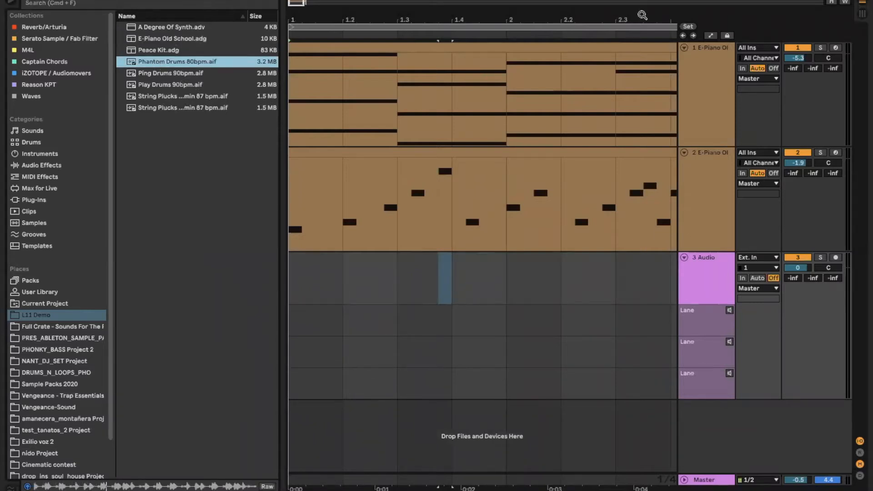
click(155, 73)
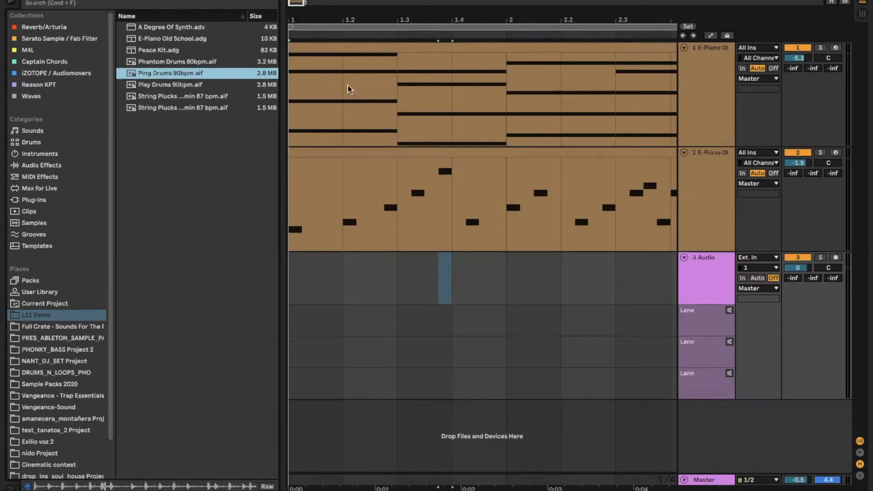
click(179, 85)
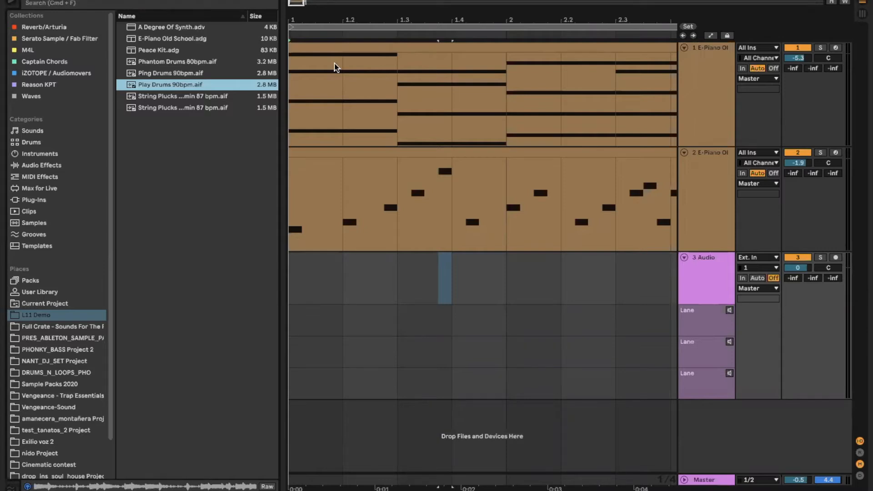
- Place Play Drums 90bpm and both String Plucks samples on the three take lanes from bar 1, hide the browser and play the arrangement
shift+click(146, 112)
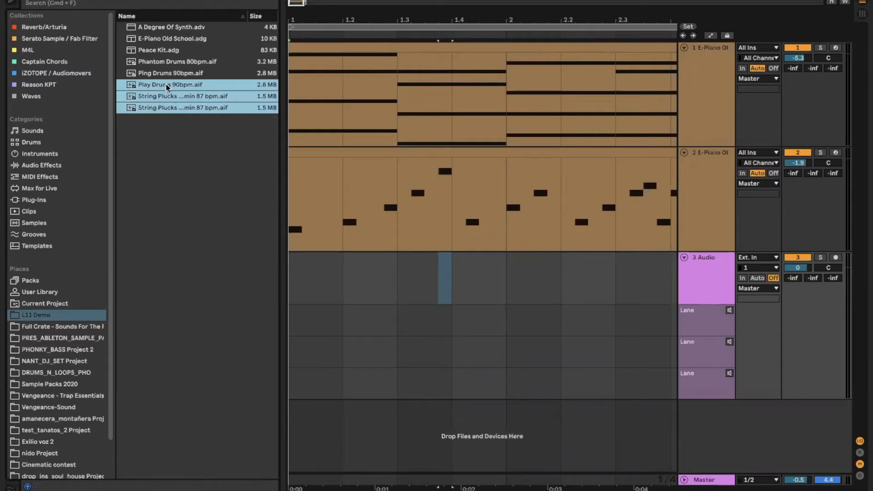
drag(167, 85, 299, 337)
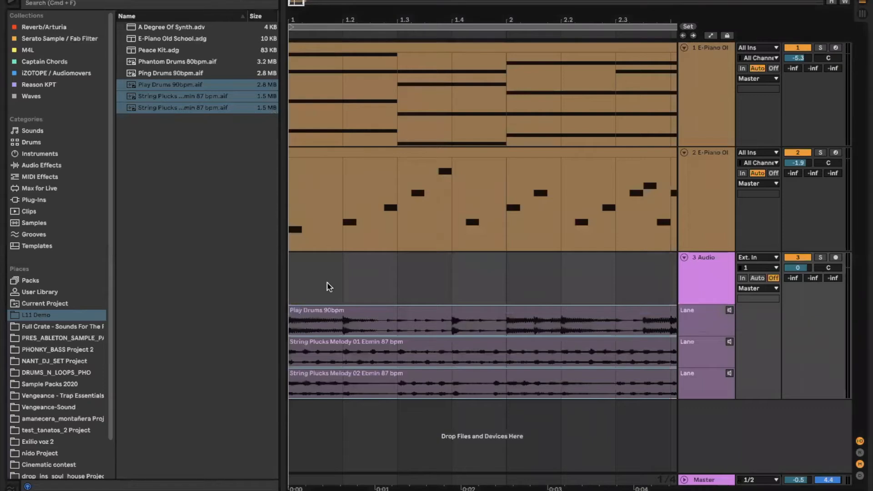
key(super+alt+b)
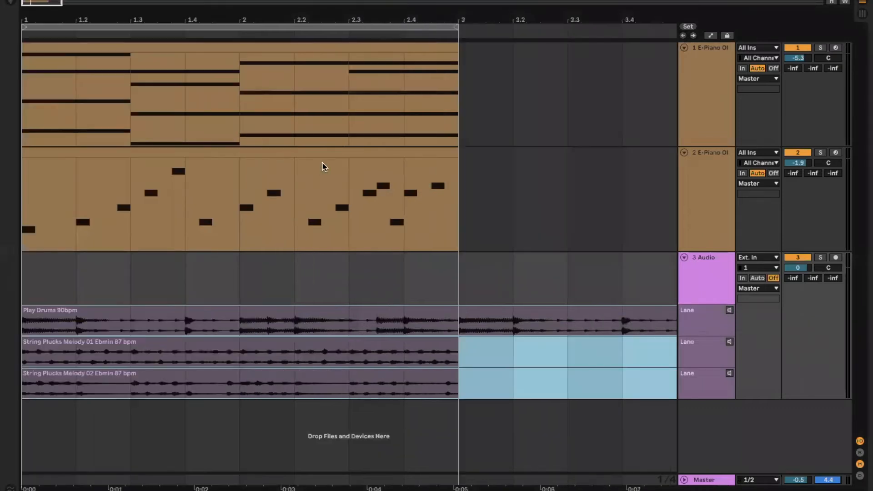
key(space)
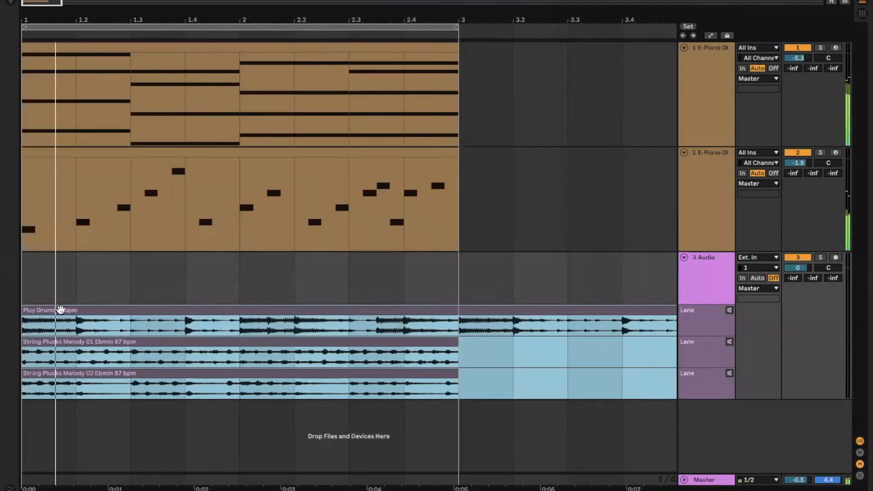
key(space)
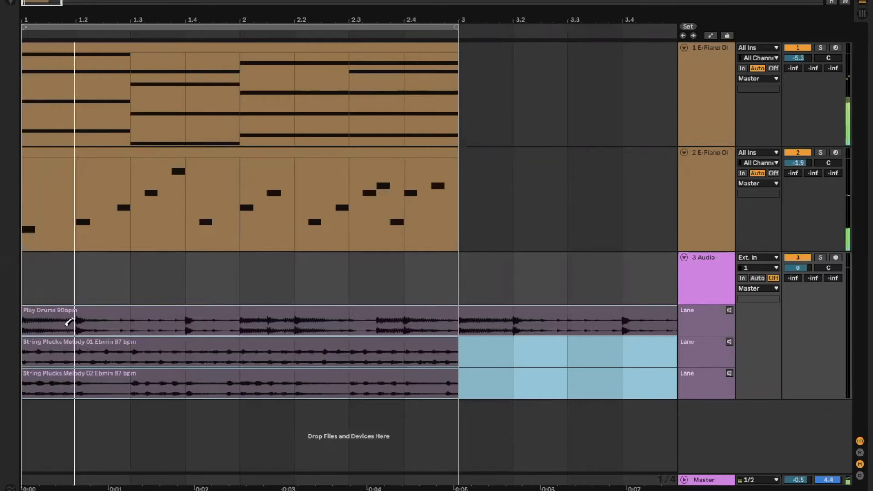
- Copy only the first beat of the Play Drums 90bpm take into the audio track's main lane
click(68, 322)
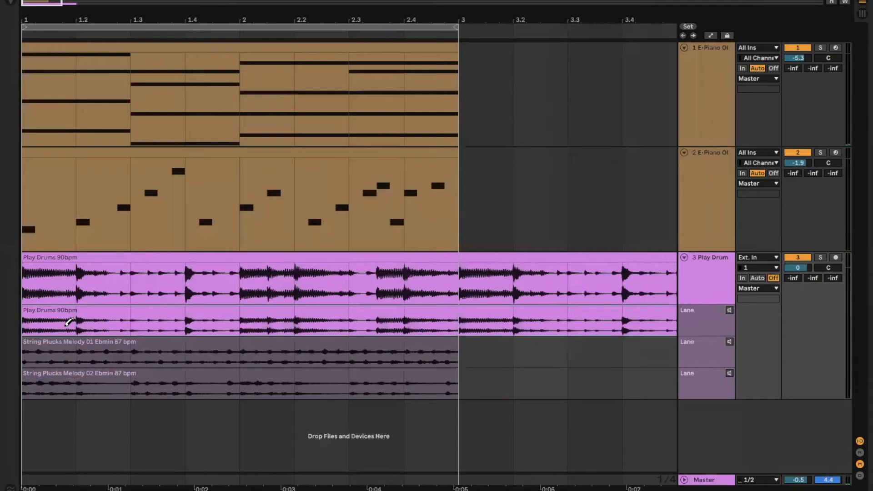
key(ctrl+z)
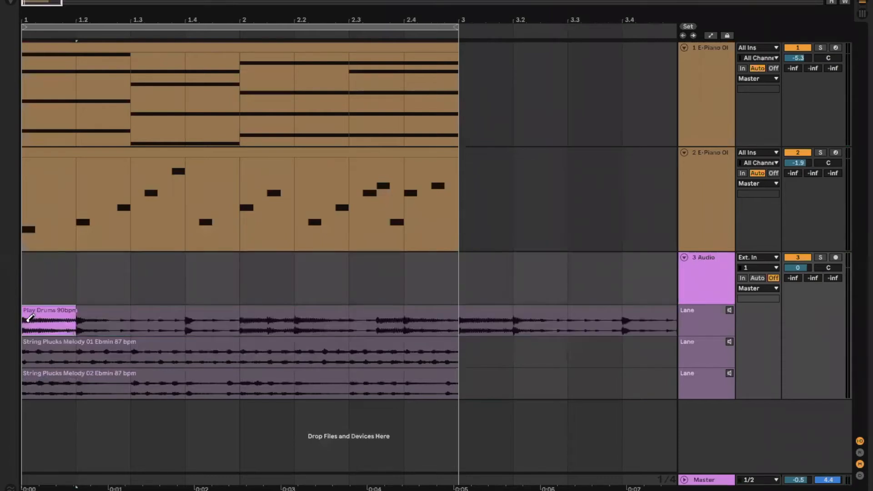
click(25, 323)
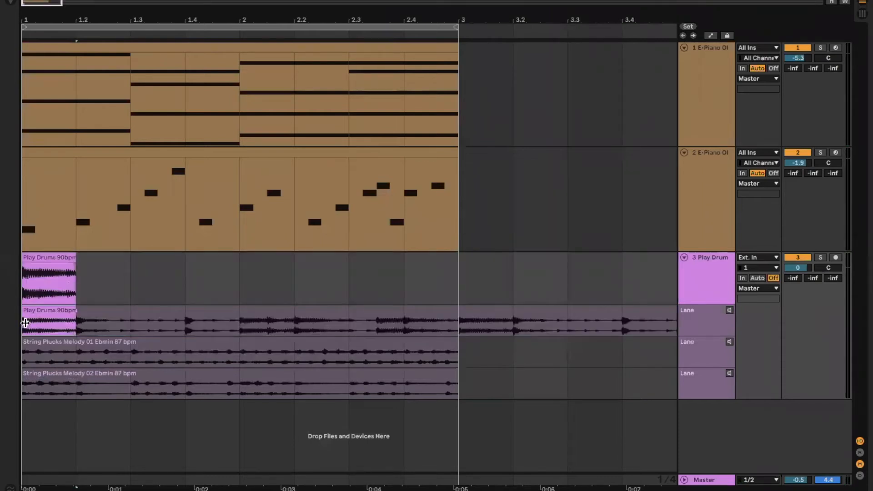
- Comp String Plucks Melody 01 into beat 1.2 and the first half of beat 1 of the main lane, using a narrower grid
click(122, 357)
key(ctrl+1)
click(44, 293)
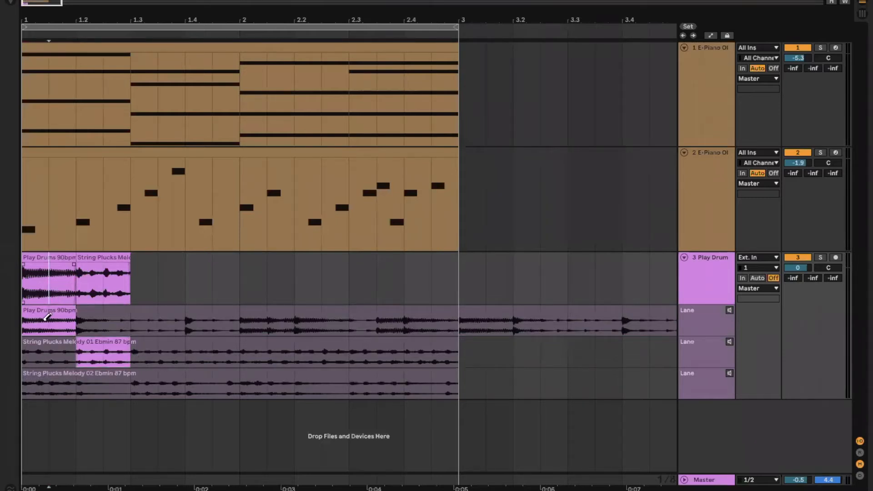
click(45, 341)
click(49, 324)
click(31, 319)
click(35, 348)
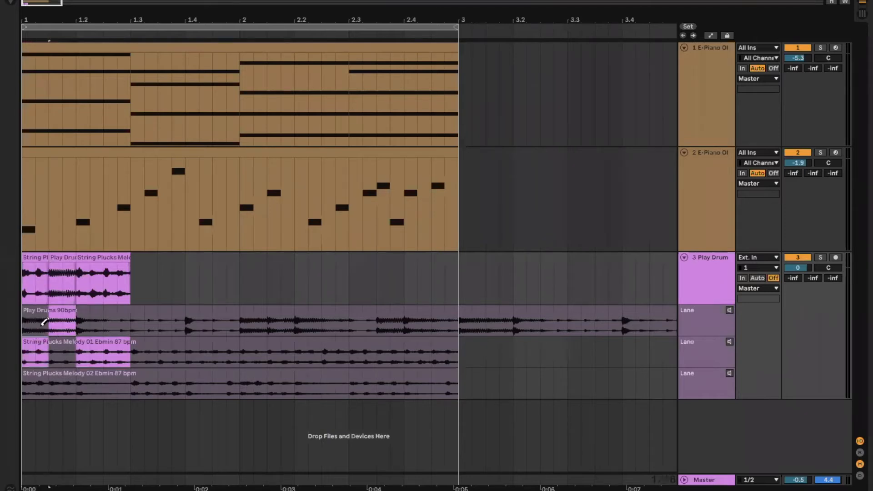
- Comp Play Drums into beat 1.2 and fill beats 1.3 and 1.4 with sixteenth-note slices alternating among the three takes
click(112, 315)
click(137, 358)
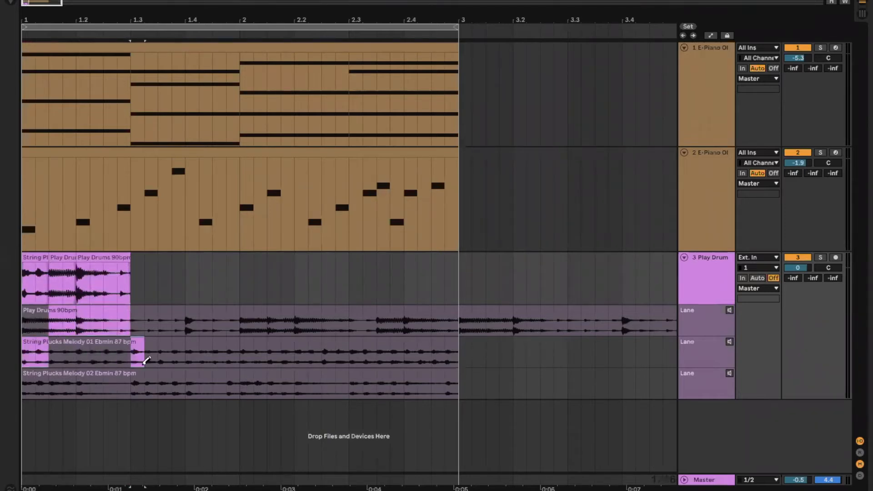
click(152, 322)
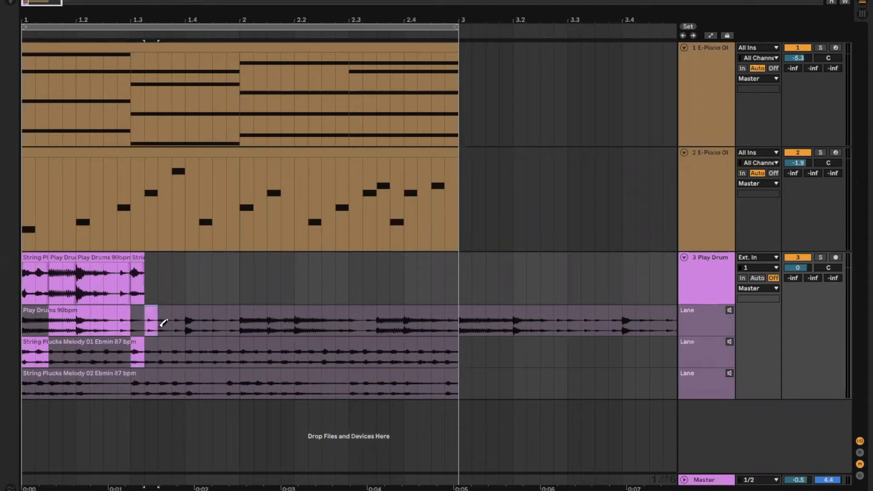
click(165, 350)
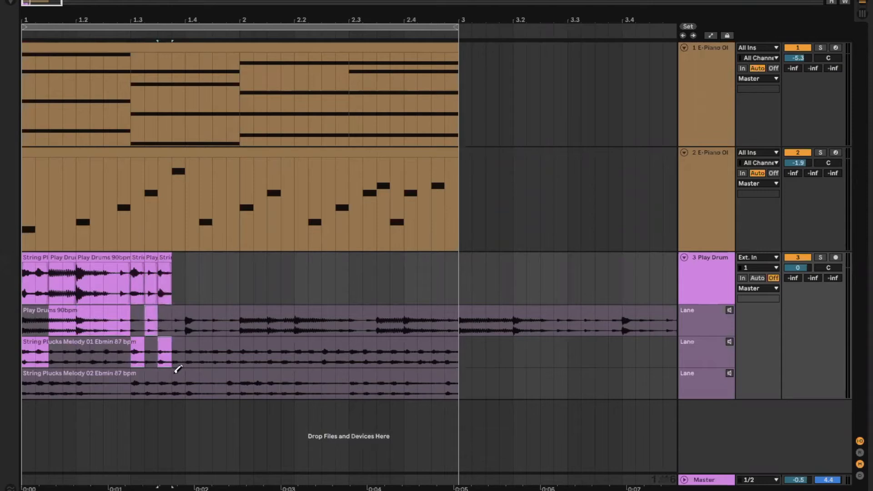
click(181, 371)
click(190, 324)
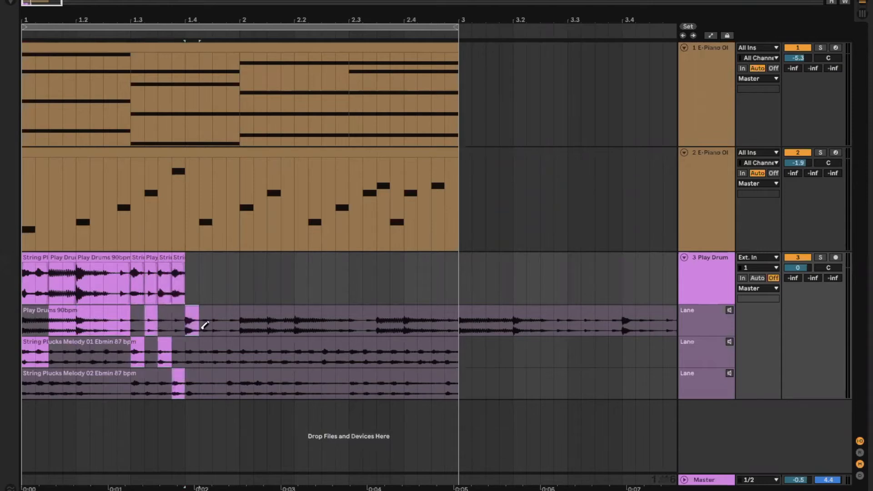
click(204, 352)
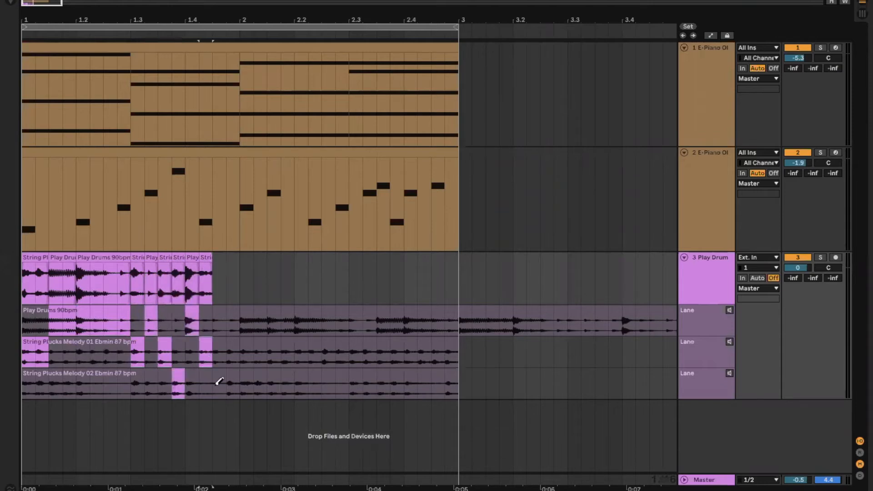
click(220, 381)
click(232, 377)
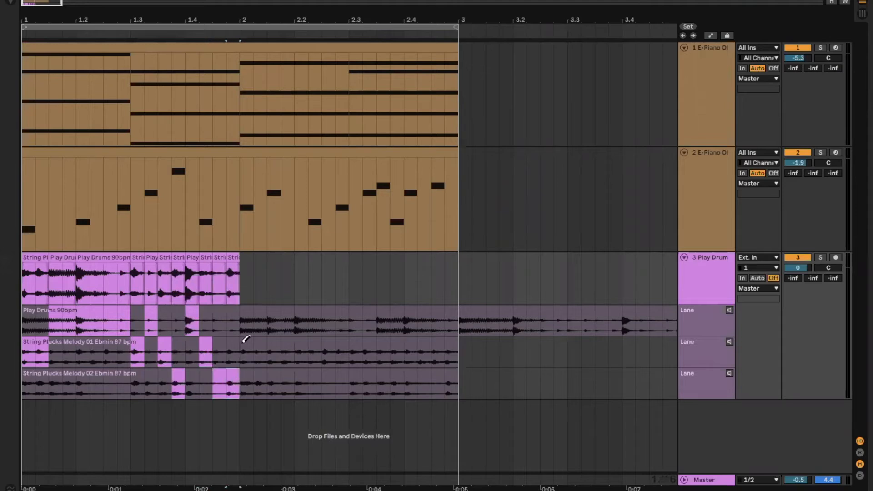
- Fill bar 2 of the comp with half-beat slices alternating Play Drums and String Plucks 01, using String Plucks 02 for the first half of 2.3
right_click(243, 322)
key(Escape)
drag(259, 326, 292, 356)
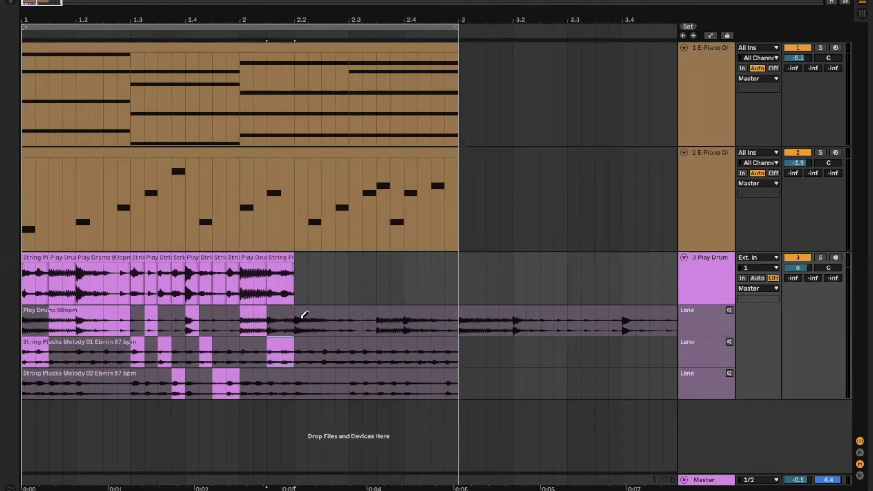
drag(314, 320, 321, 325)
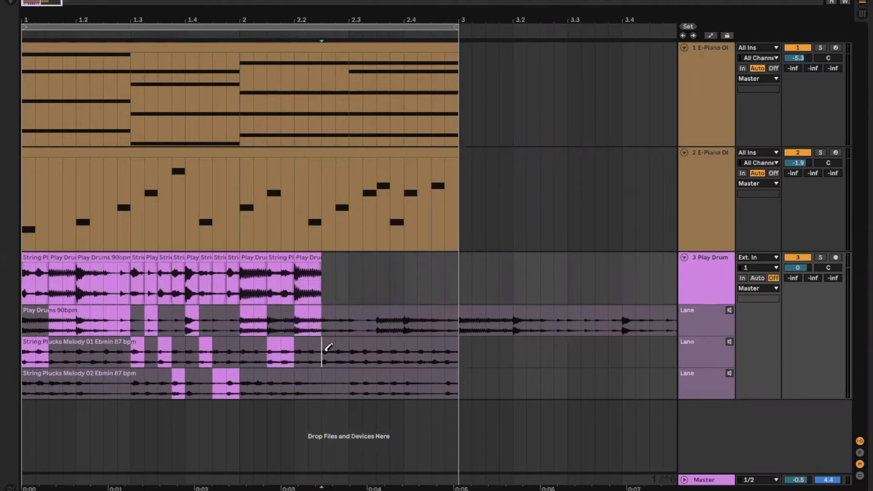
drag(329, 348, 364, 380)
click(362, 316)
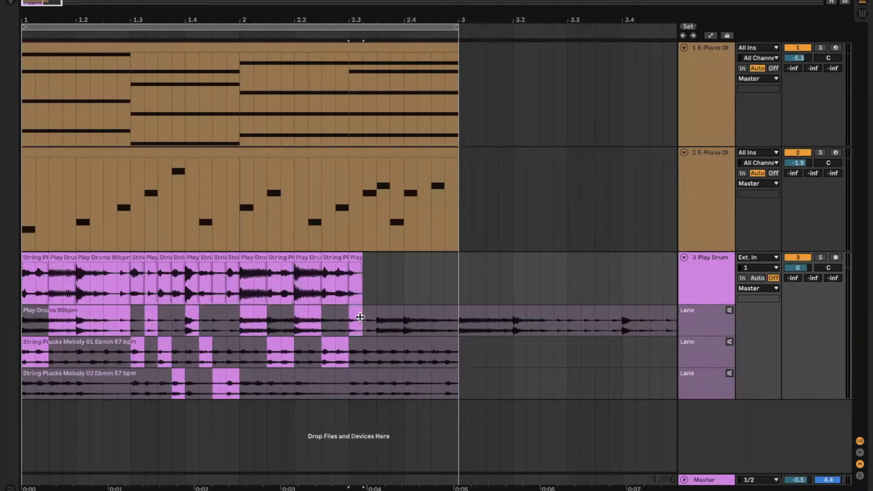
drag(352, 377, 377, 383)
drag(381, 317, 404, 317)
drag(411, 354, 431, 353)
drag(432, 321, 454, 323)
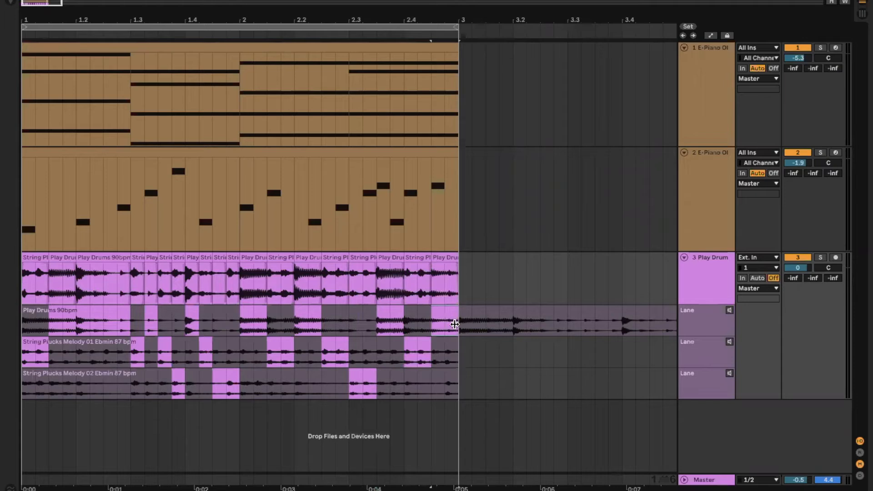
- Solo the audio track and play back the two-bar comp
click(820, 257)
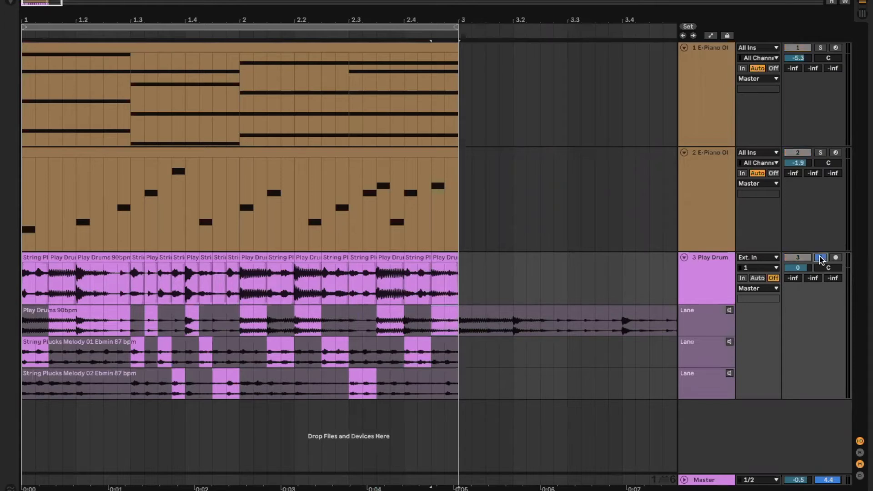
key(space)
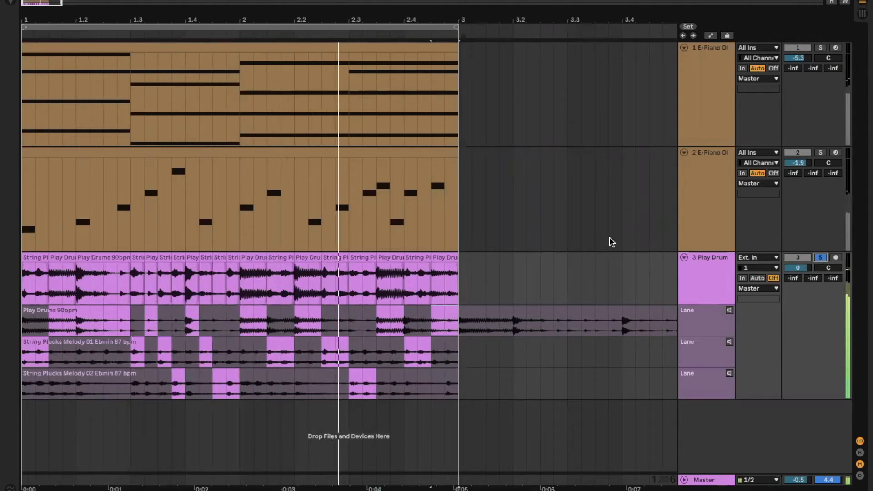
key(space)
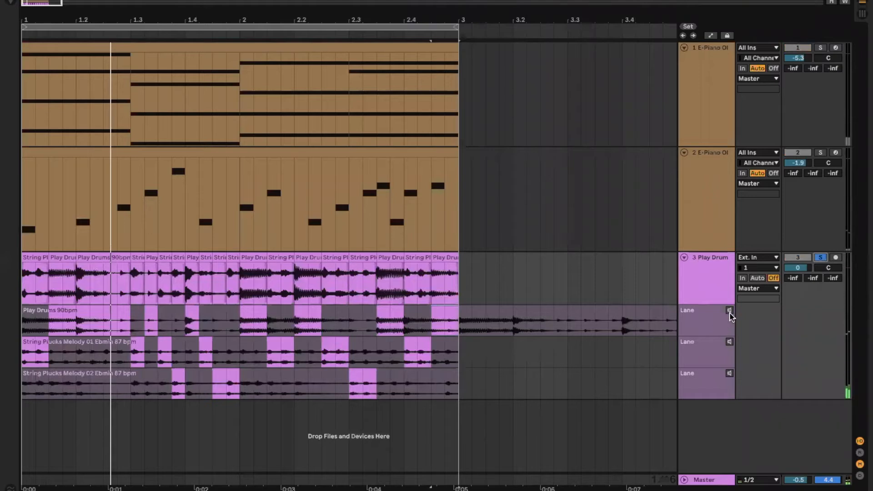
- Delete both String Plucks takes from the second and third take lanes
click(708, 313)
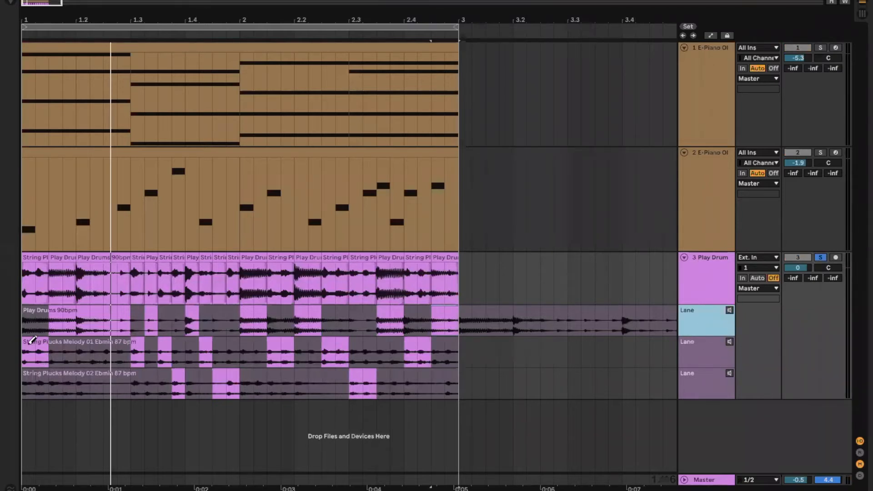
click(375, 401)
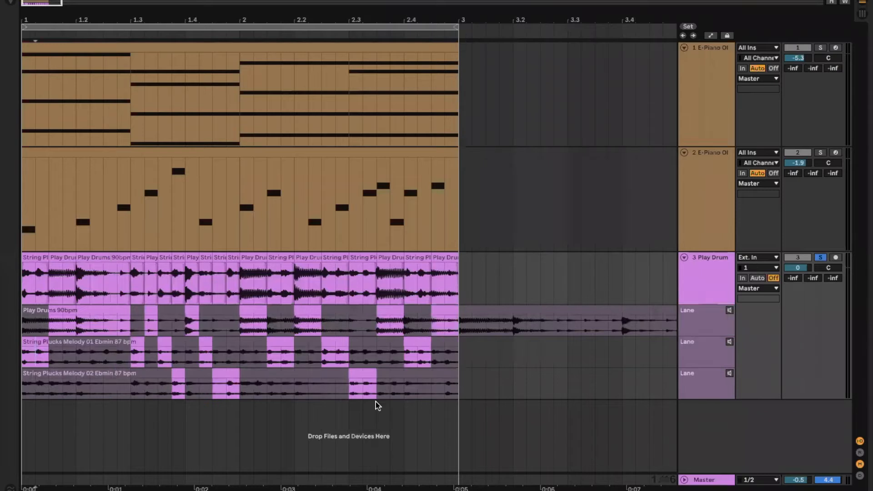
drag(203, 330, 5, 359)
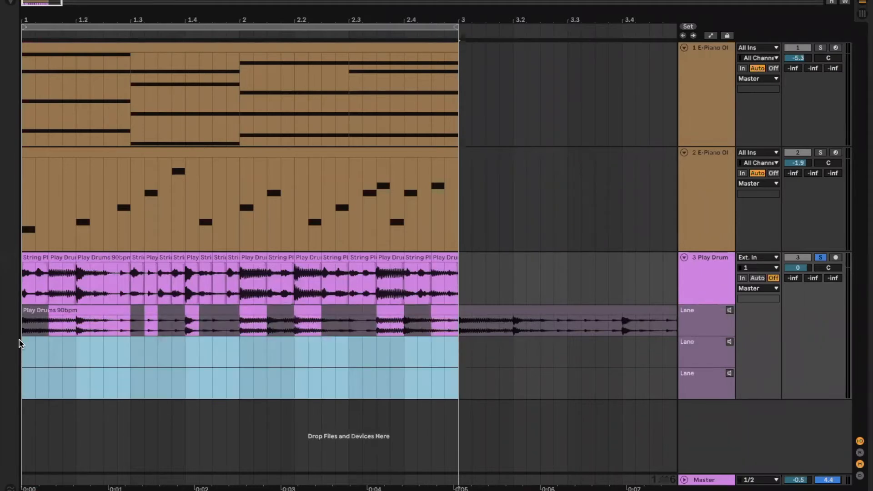
- Place Phantom Drums 80bpm and Ping Drums 90bpm from the browser on the two emptied take lanes from bar 1, and hide the browser
key(super+alt+b)
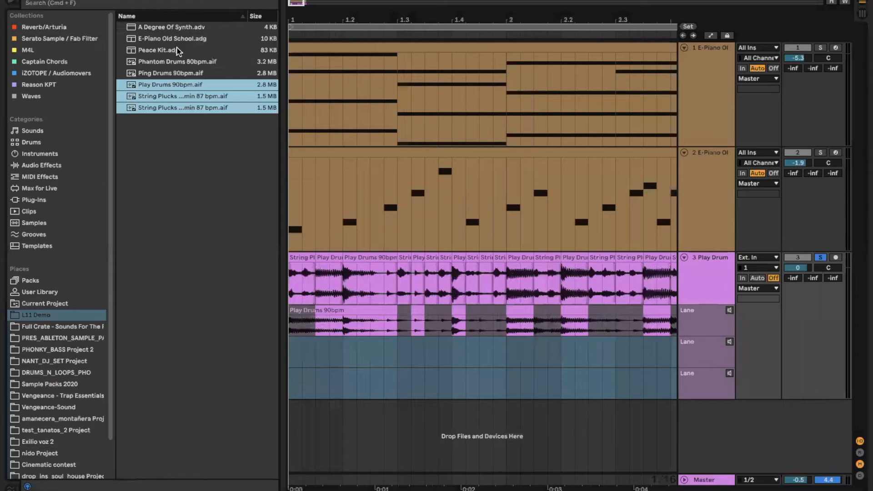
click(164, 73)
click(168, 64)
shift+click(165, 71)
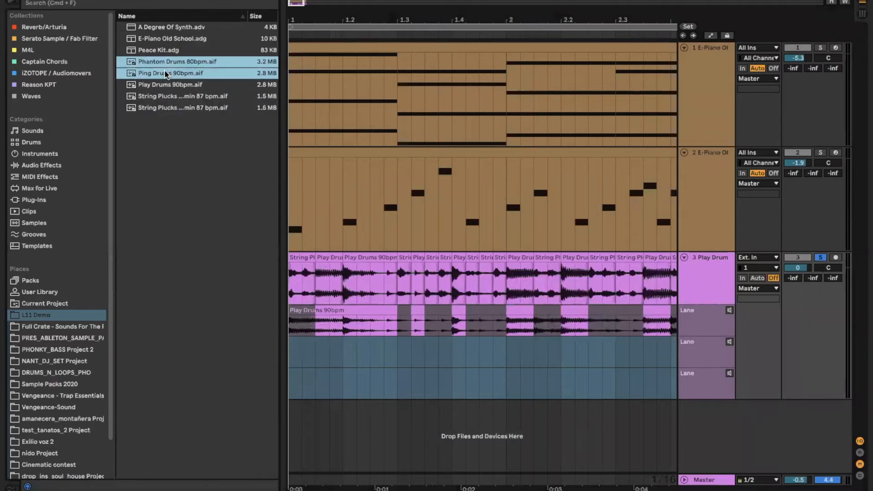
drag(146, 61, 286, 351)
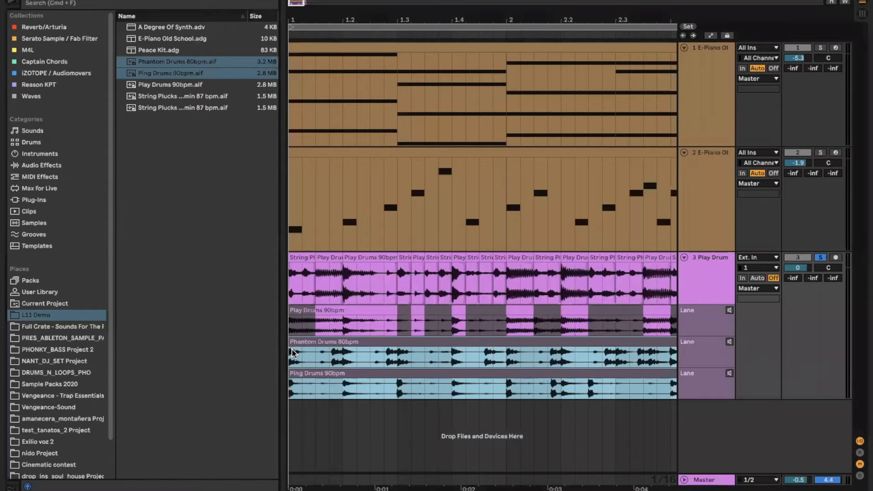
key(super+alt+b)
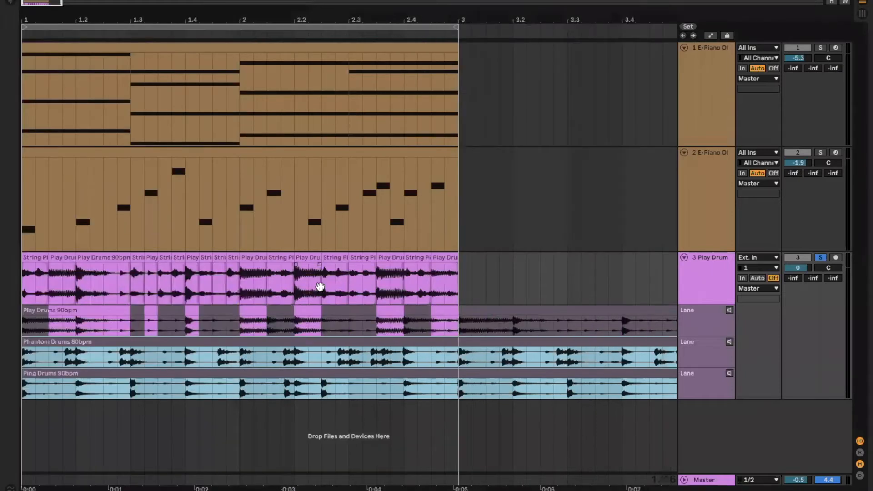
click(270, 416)
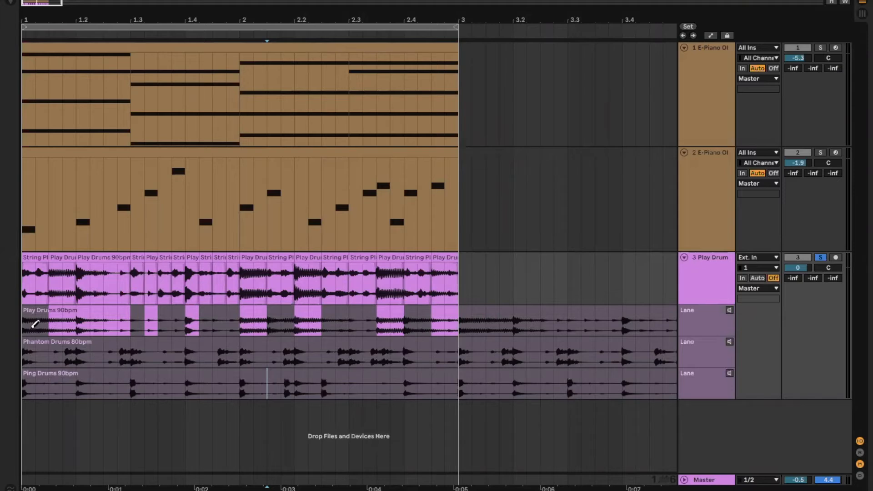
- Comp short Phantom Drums and Ping Drums slices into bar 1, ending with Phantom Drums over the last three sixteenths
click(57, 356)
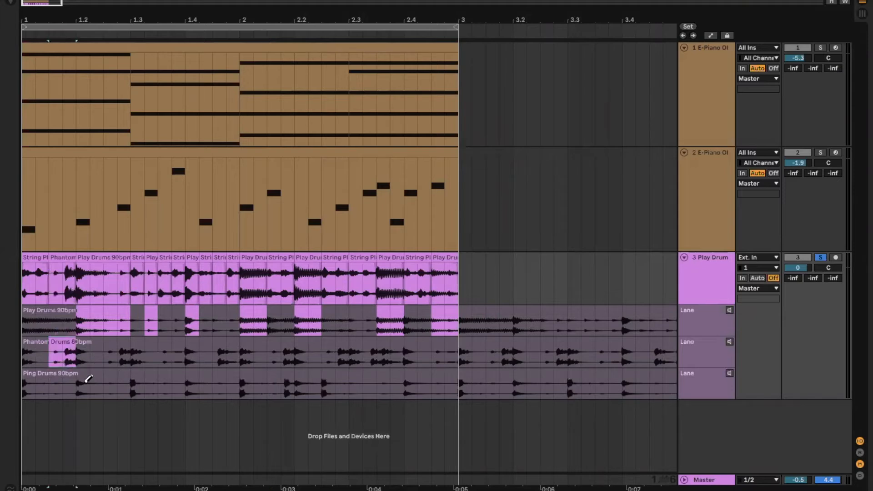
click(98, 384)
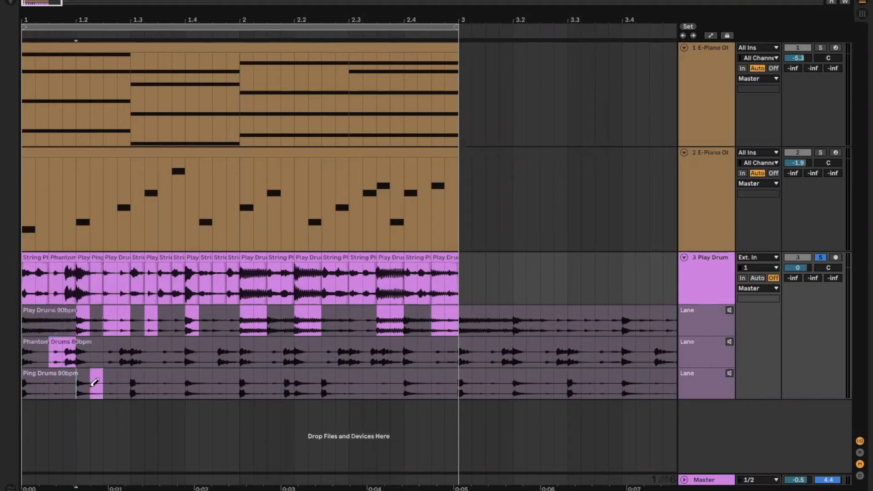
click(142, 353)
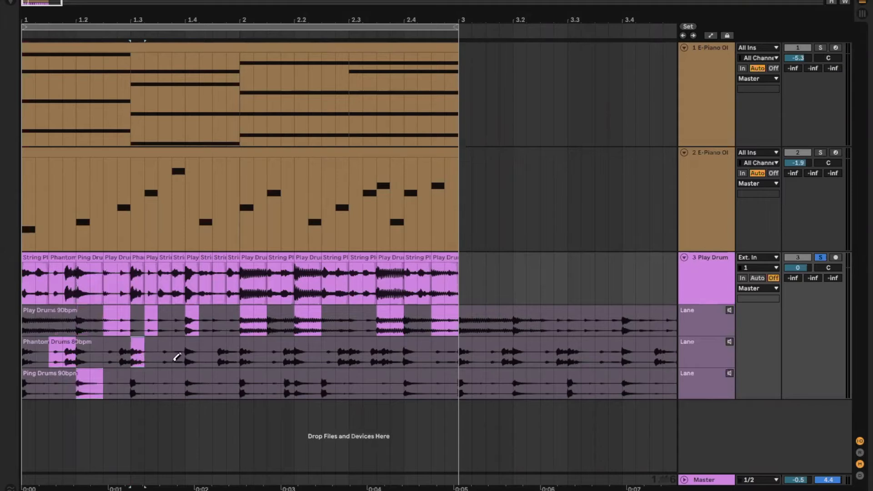
click(177, 374)
drag(202, 350, 240, 350)
- Comp Ping Drums and Phantom Drums slices into bar 2, including Ping Drums for the first half of beat 2.4
click(287, 384)
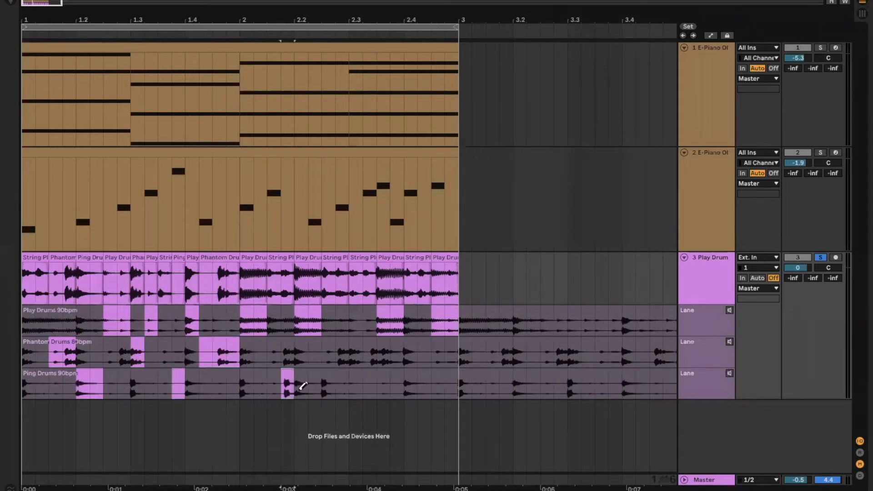
drag(323, 351, 348, 351)
click(366, 383)
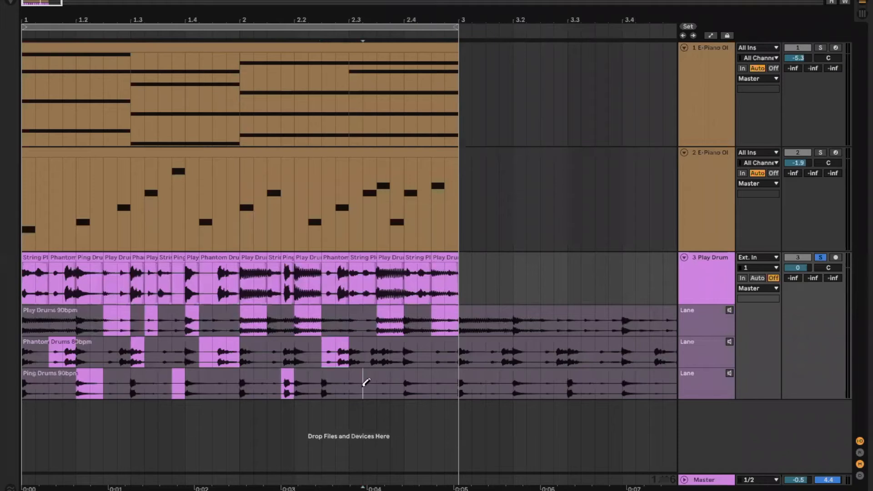
drag(412, 383, 435, 388)
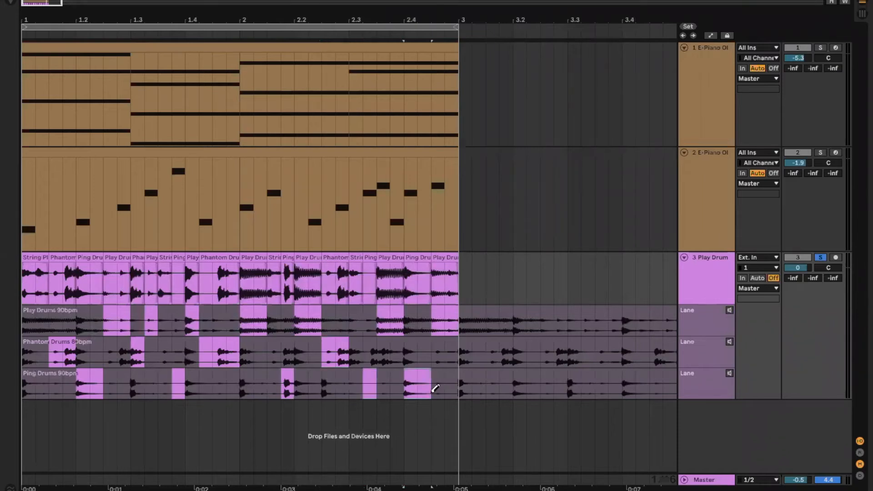
right_click(433, 358)
click(440, 359)
click(452, 352)
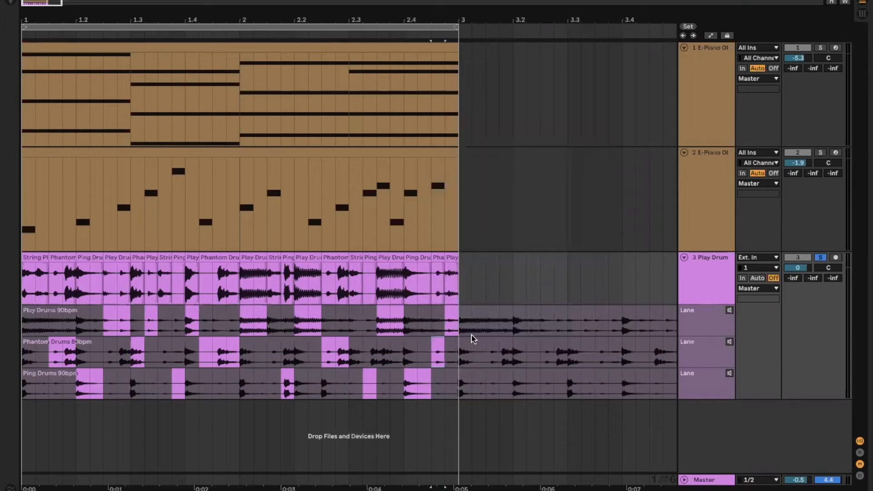
- During loop playback, comp Play Drums into bar 1's first eighth and beat 1.3's last sixteenth, and Ping Drums over beat 1.3's two middle sixteenths
key(space)
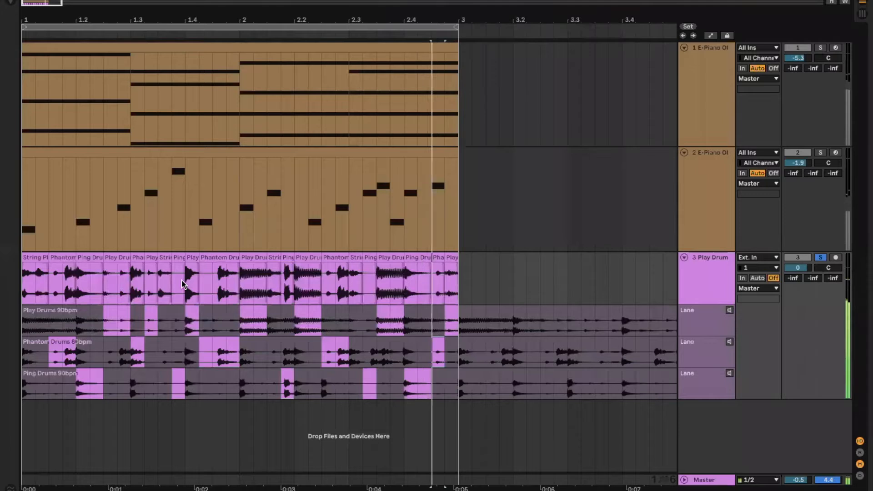
click(32, 323)
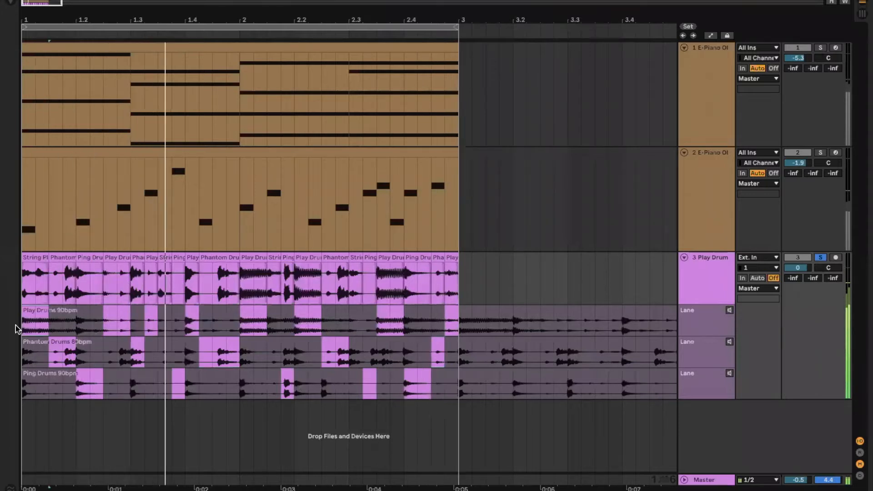
click(178, 320)
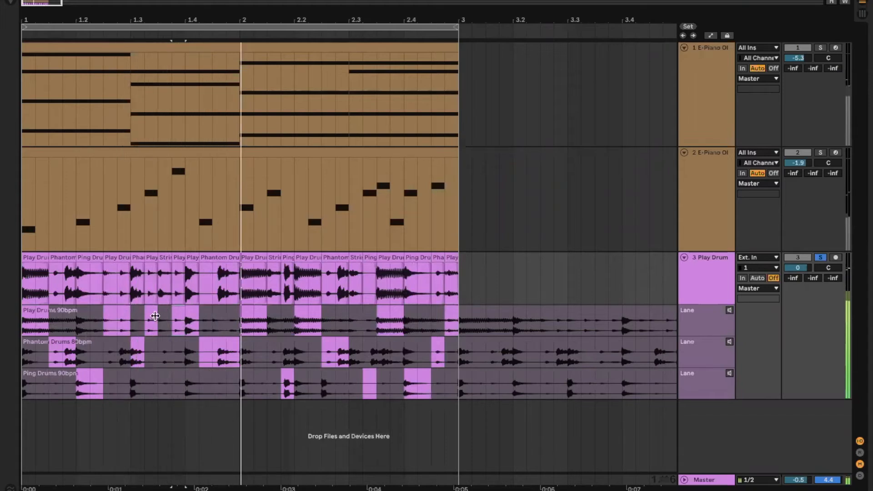
click(154, 382)
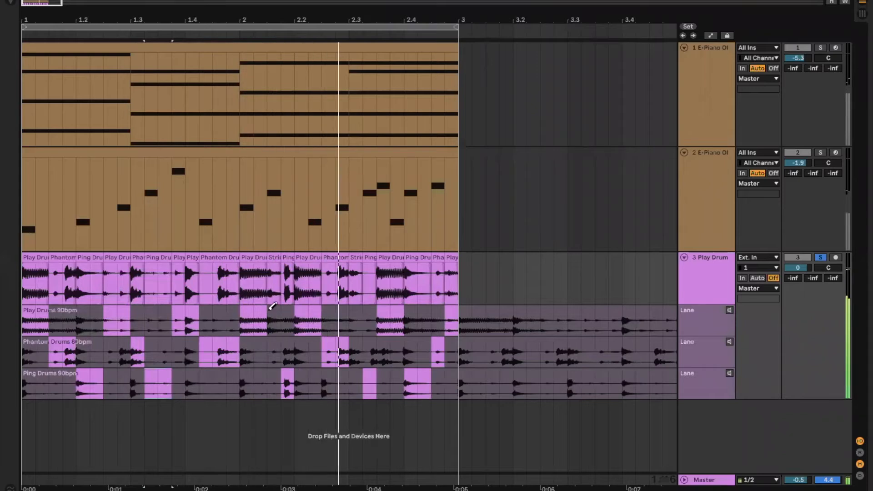
- Comp Phantom Drums into the third sixteenth of bar 2 and Play Drums into the first sixteenth of beat 2.3, auditioning the loop
click(274, 348)
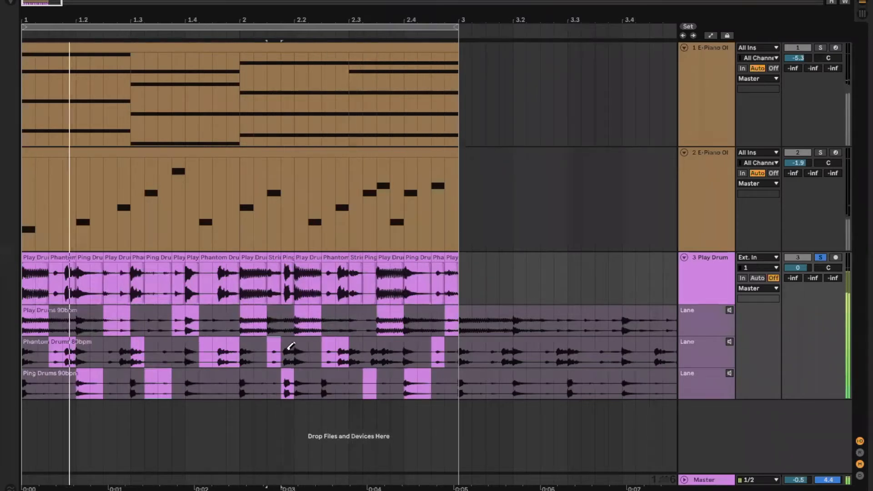
key(space)
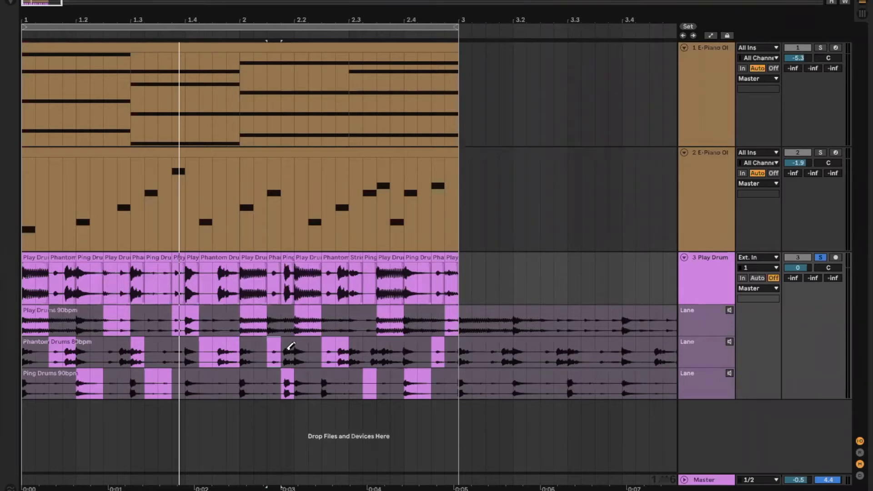
key(space)
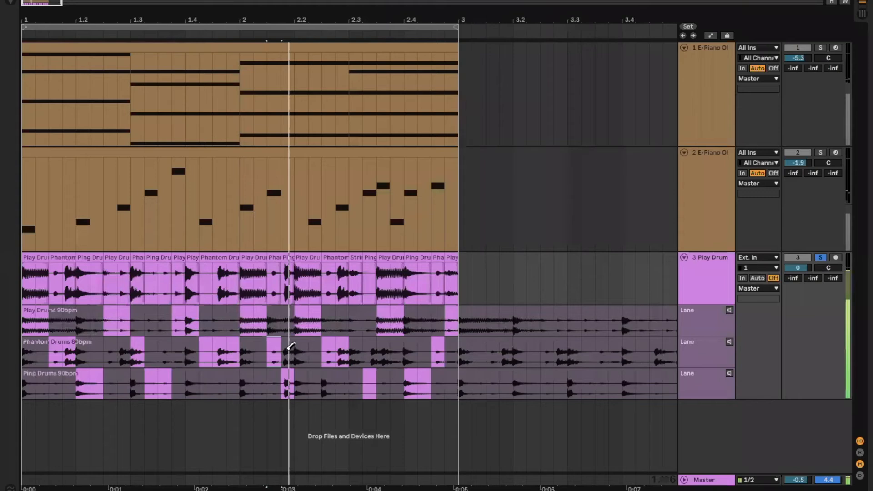
click(360, 324)
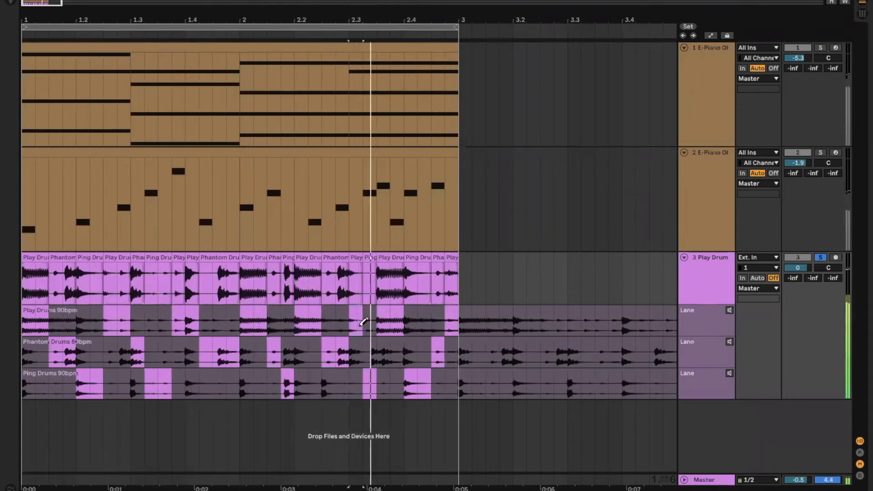
key(space)
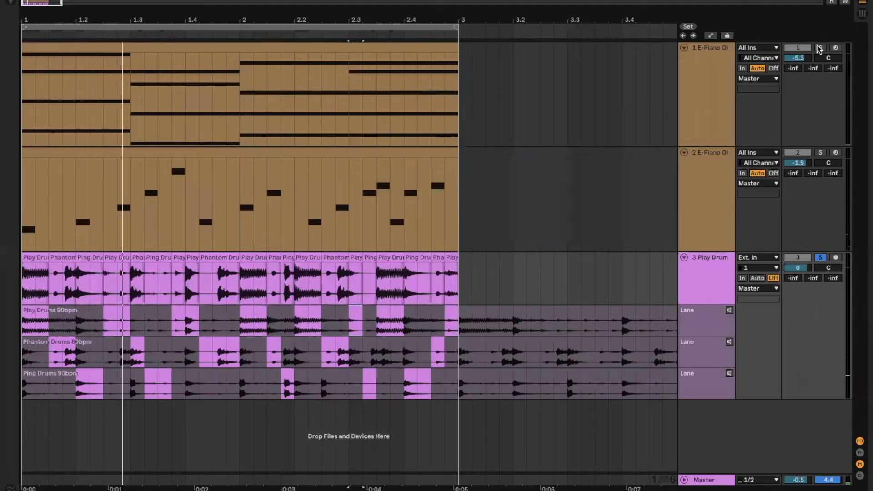
- Solo the chord E-Piano track together with the drums and comp Ping Drums over the first three sixteenths of beat 1.4, checking by playback
click(818, 48)
key(space)
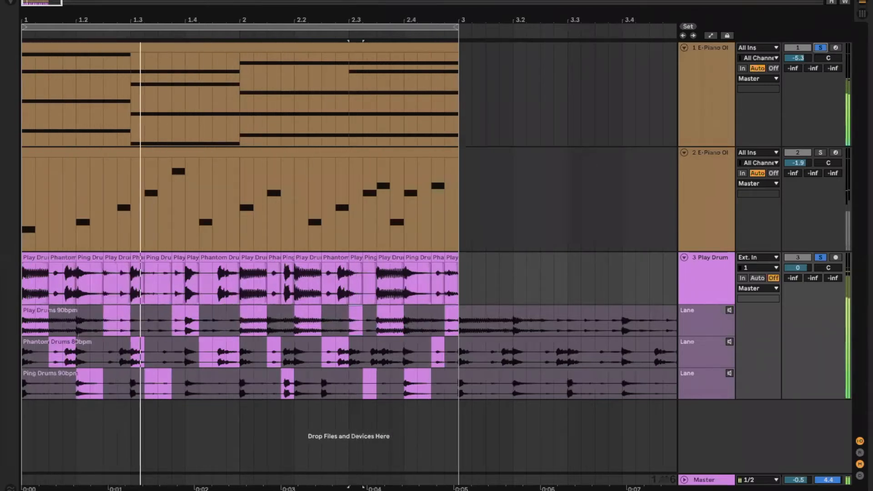
key(space)
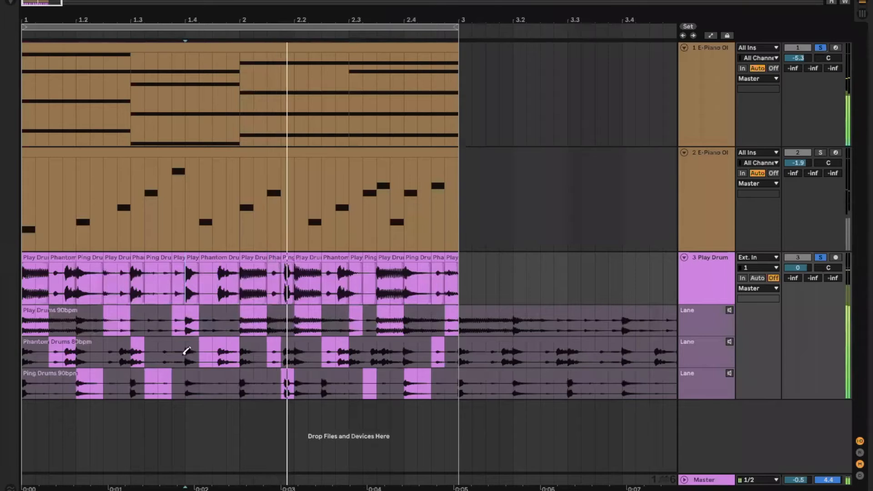
drag(190, 384, 219, 390)
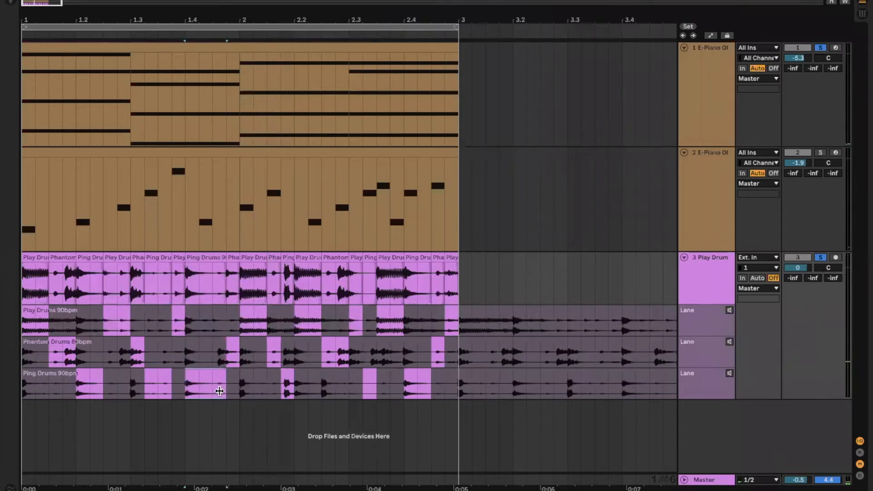
key(space)
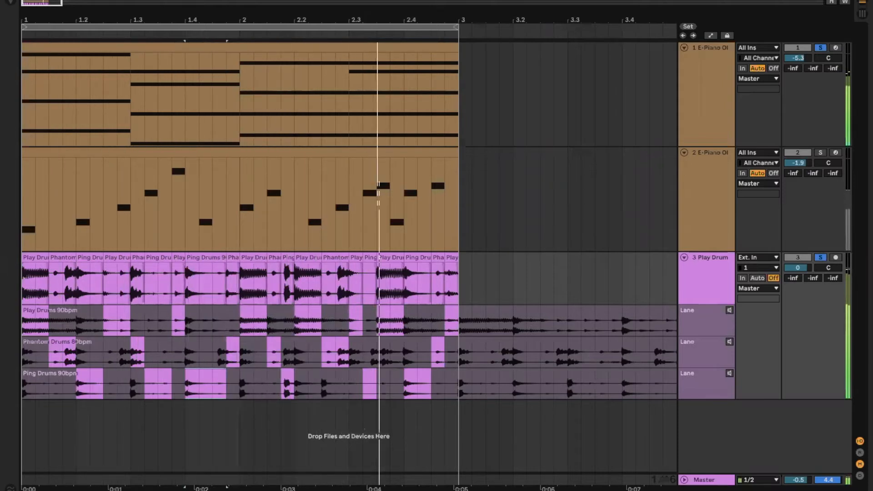
key(space)
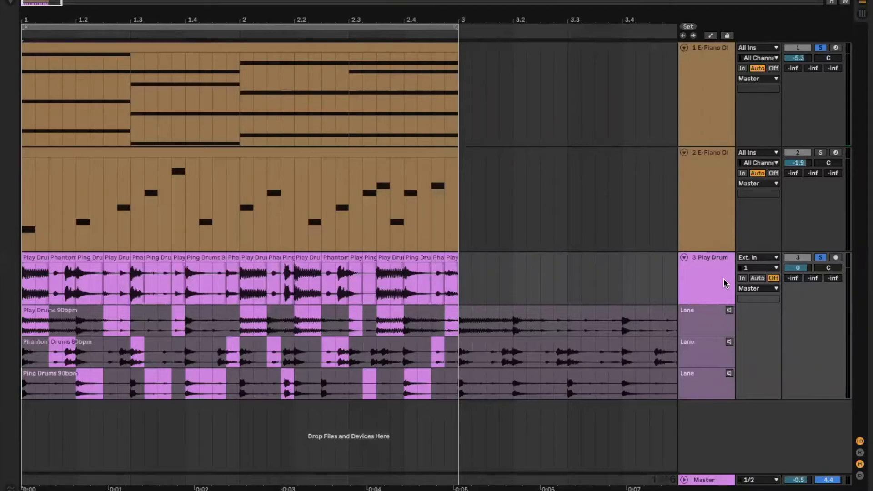
- Toggle the drum track's take lanes off, on and off again, leaving them hidden
right_click(701, 287)
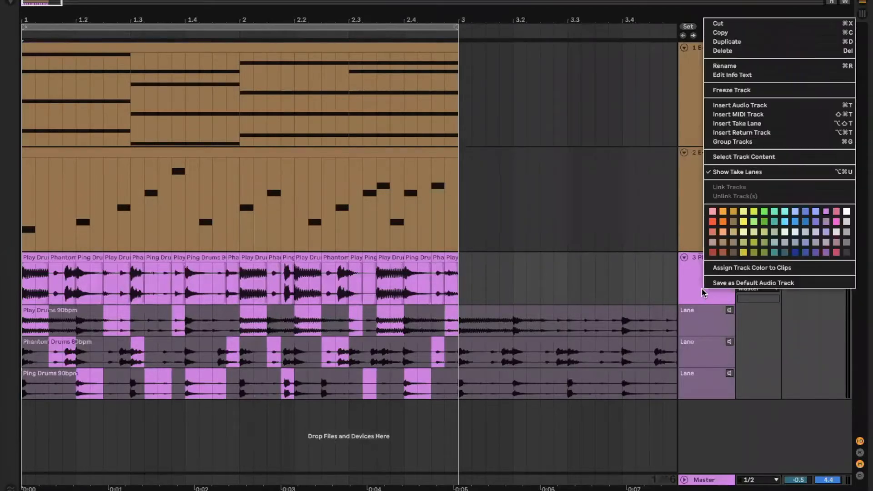
click(736, 171)
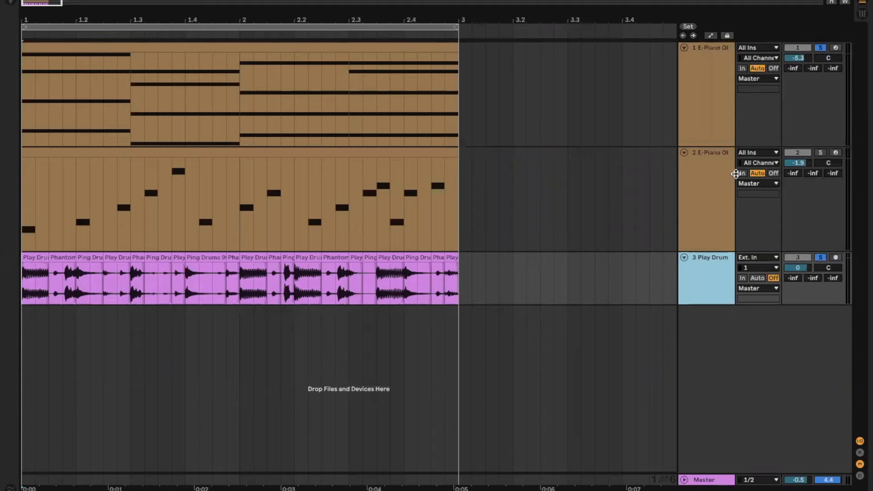
right_click(704, 287)
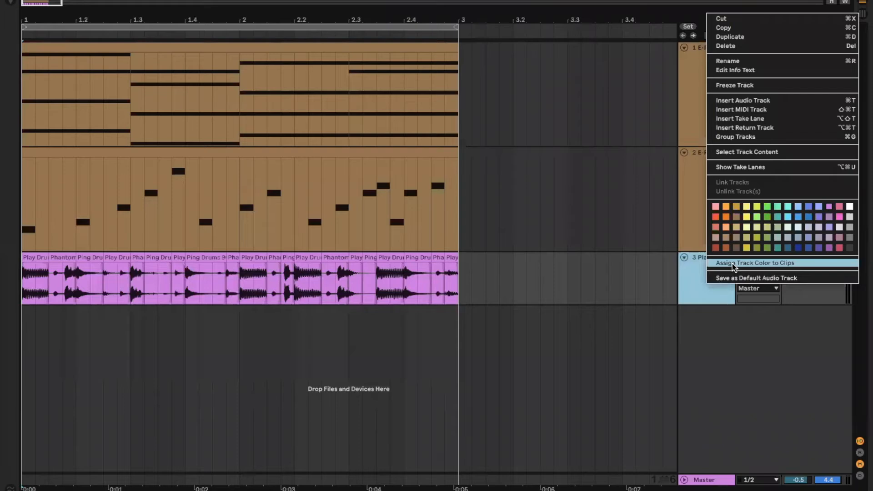
click(763, 167)
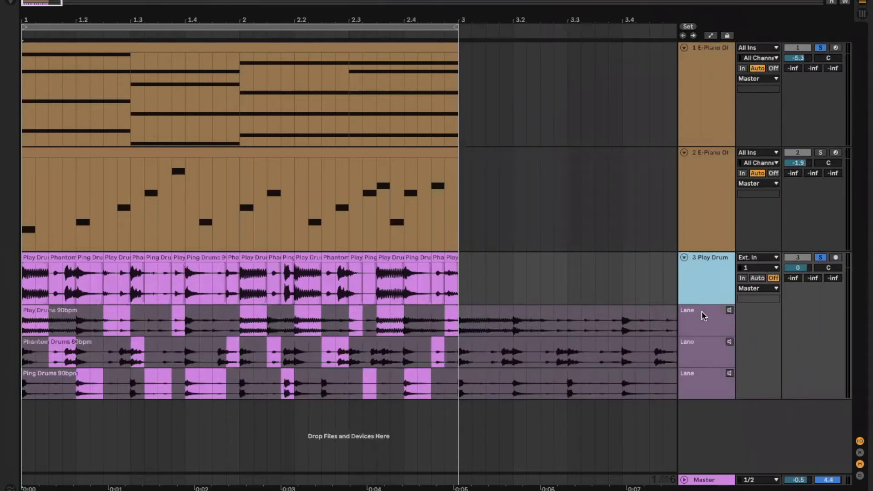
right_click(704, 294)
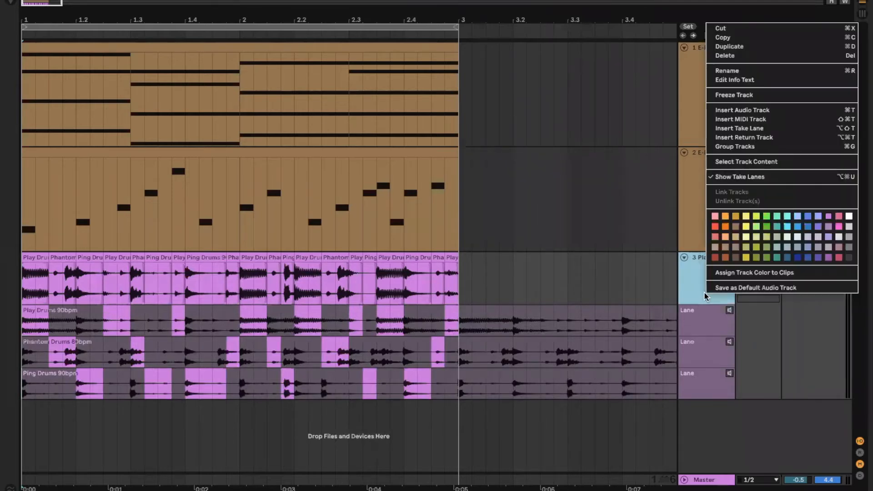
click(772, 178)
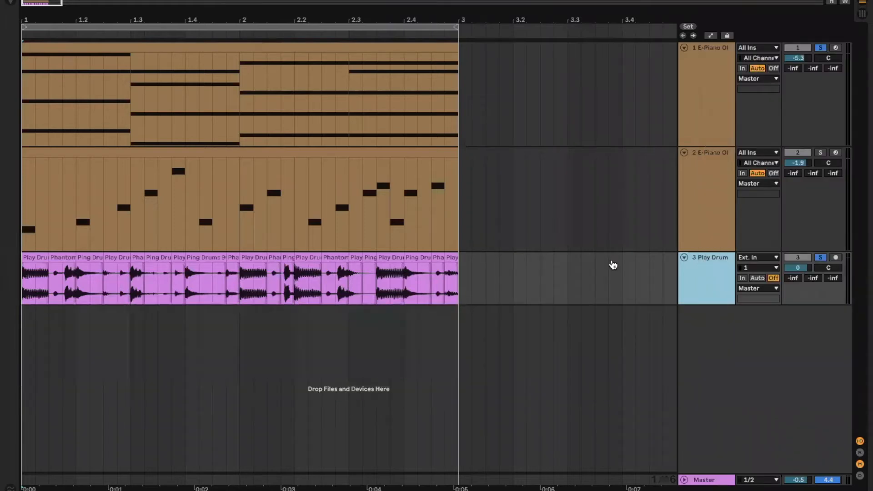
- Switch to the Keynote presentation and go through slides 7 to 9, ending on the What's MPE explanation
key(super+Tab)
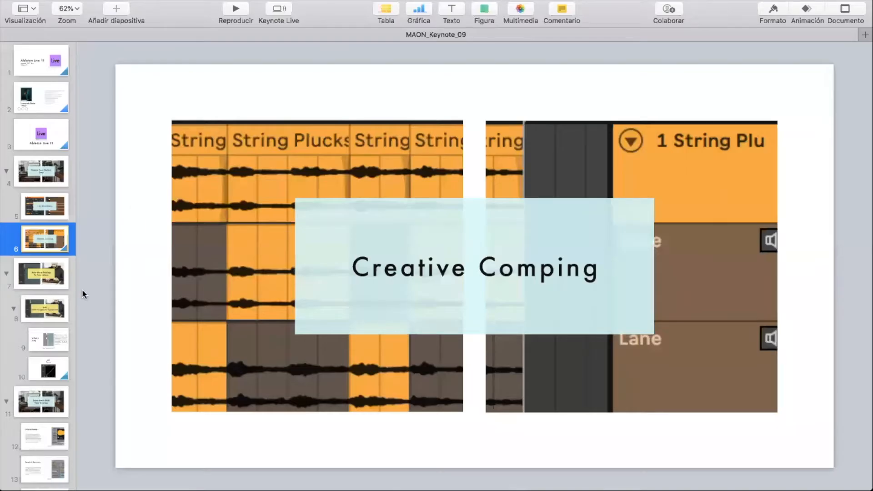
click(58, 279)
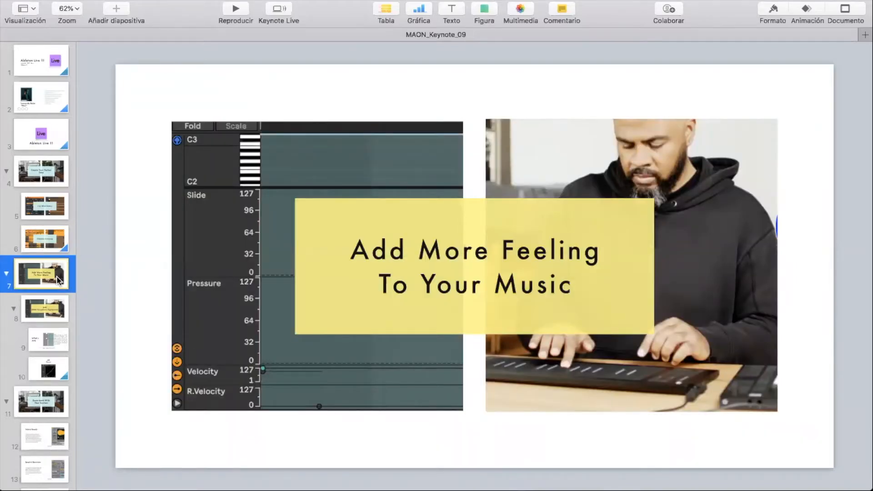
click(49, 311)
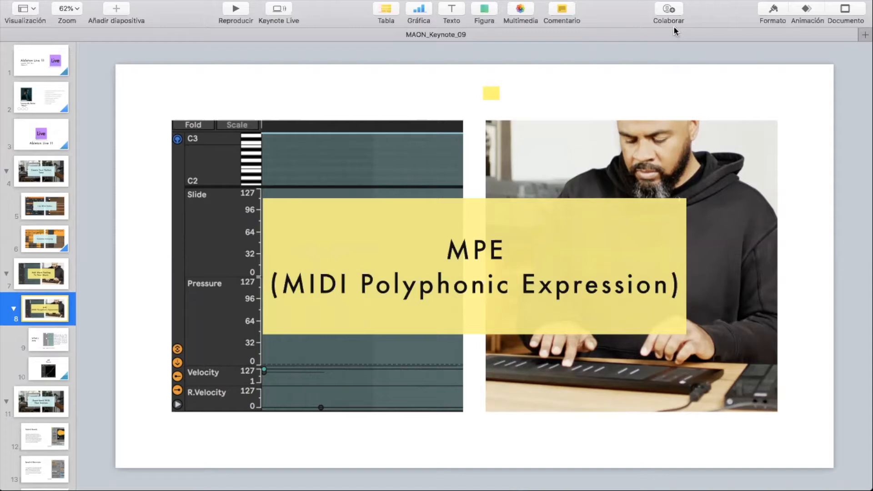
click(673, 62)
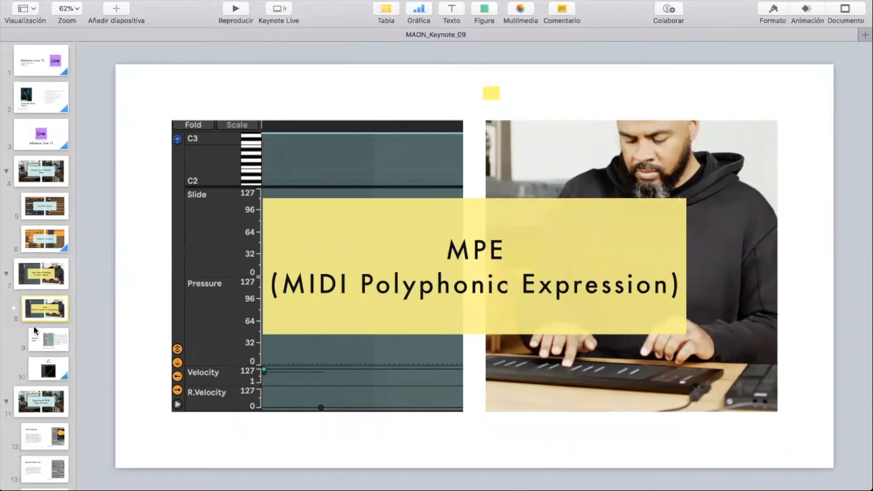
click(43, 342)
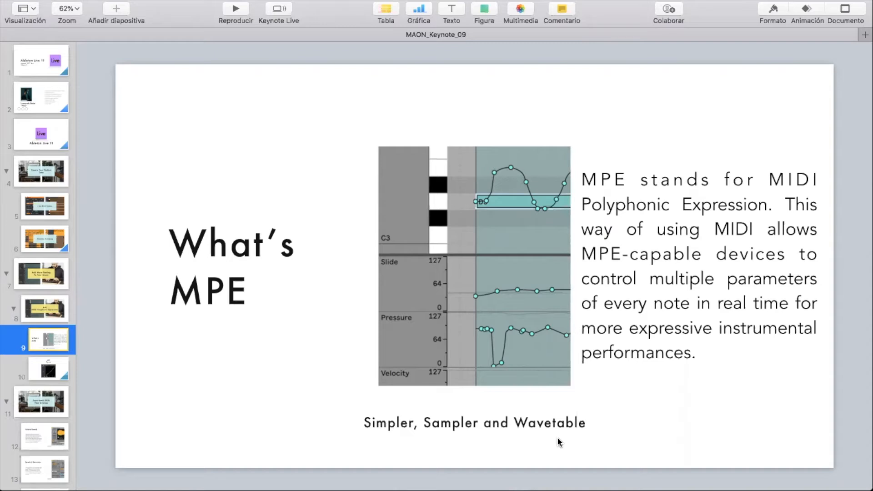
- Switch back to Ableton Live, show the browser and load the A Degree Of Synth preset onto a new track below the drums
key(super+Tab)
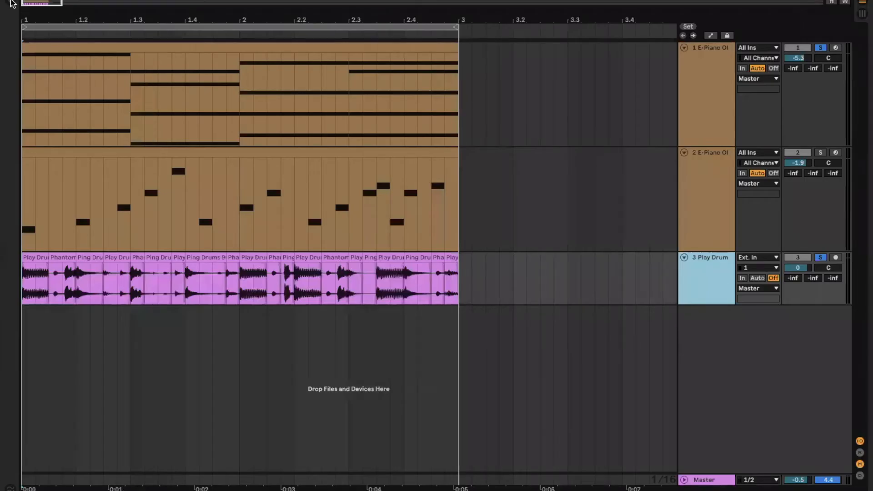
click(12, 3)
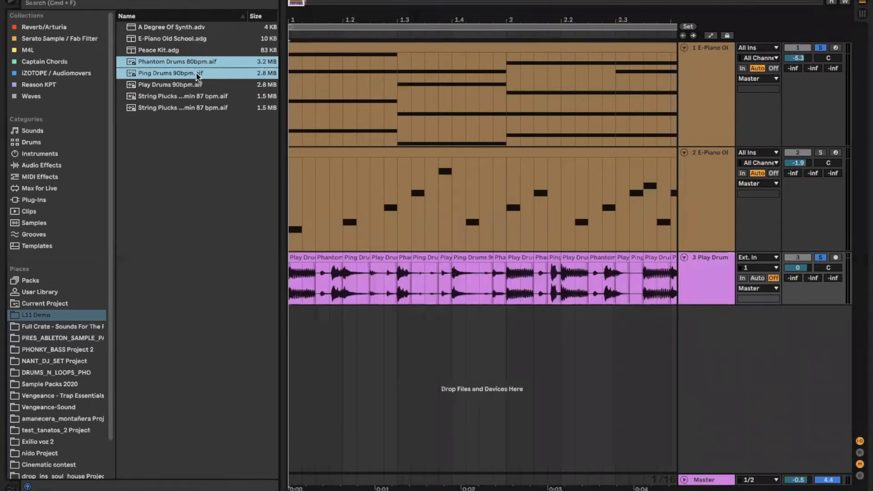
click(179, 28)
drag(174, 29, 696, 345)
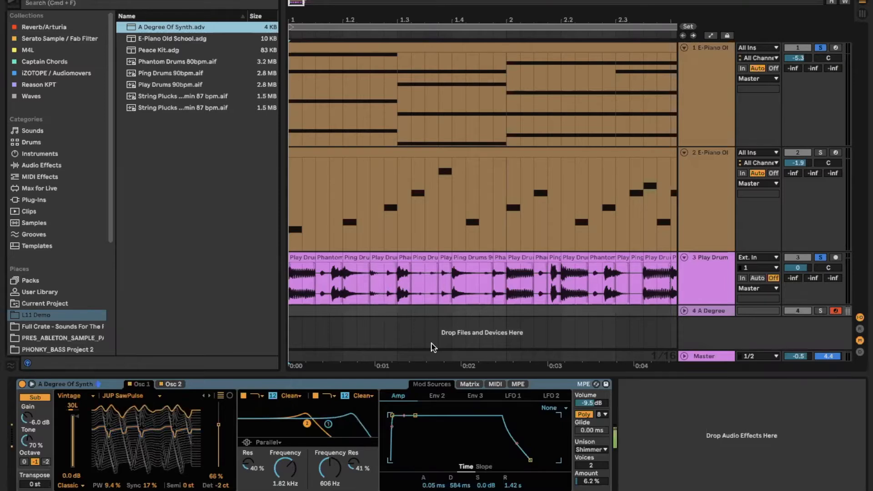
- Solo only the A Degree Of Synth track, unfold it and lower its volume to -14.2 dB
click(830, 311)
click(820, 311)
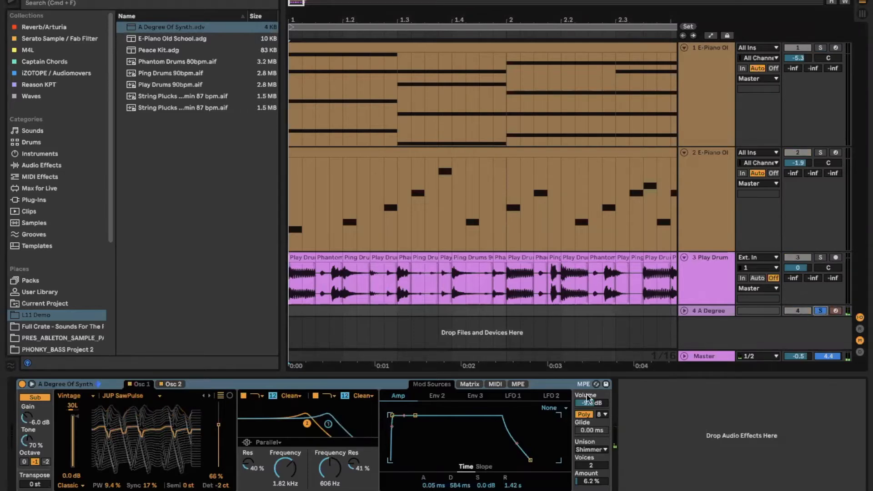
click(686, 313)
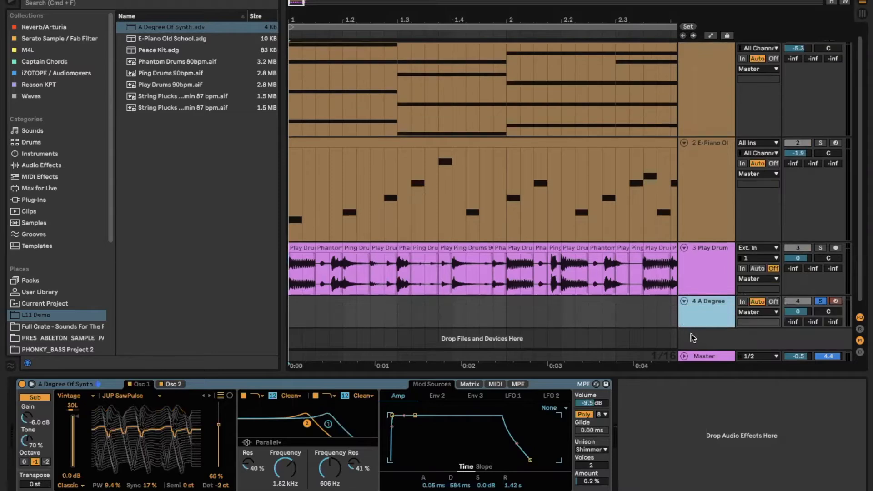
mouse_move(797, 311)
mouse_down()
mouse_move(797, 327)
mouse_move(796, 313)
mouse_up()
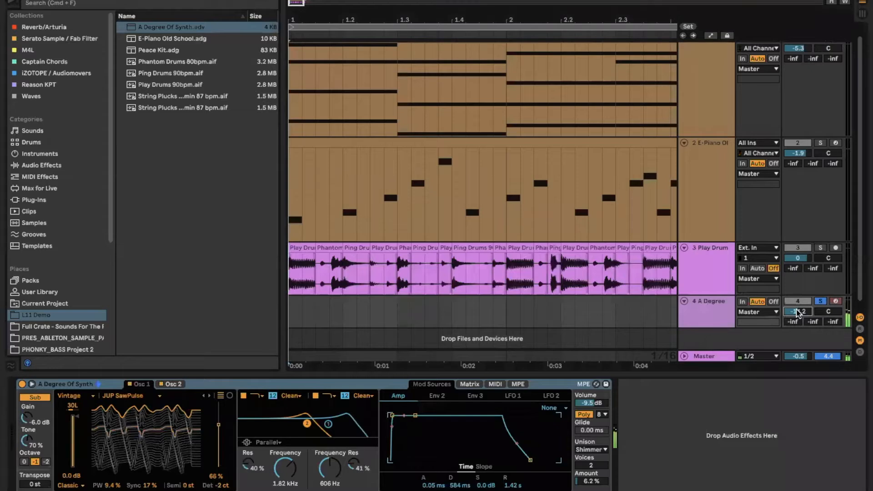
- Examine the synth's MPE modulation assignments for velocity, note pitch bend, slide and pressure, with the browser hidden
click(517, 384)
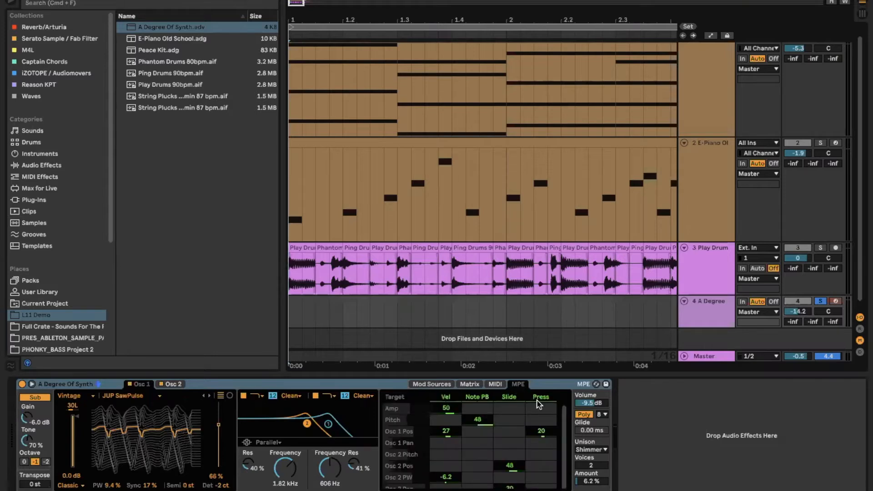
click(477, 407)
key(super+alt+b)
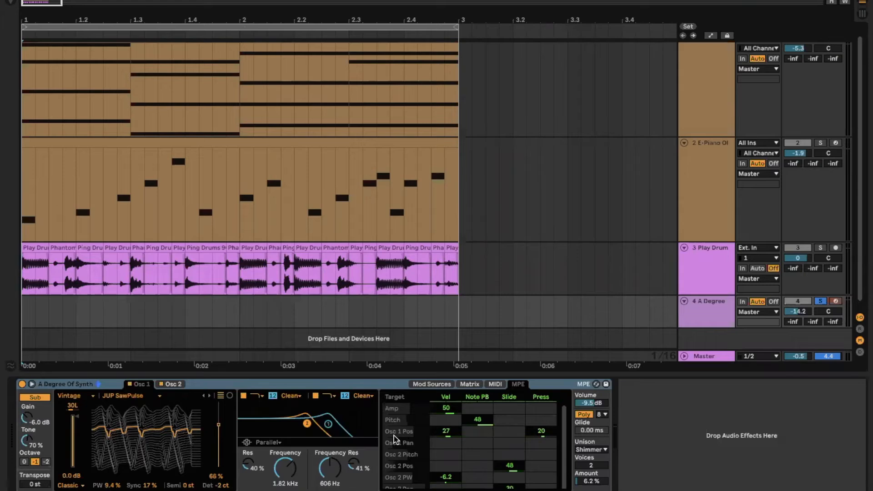
scroll(541, 454, down, 3)
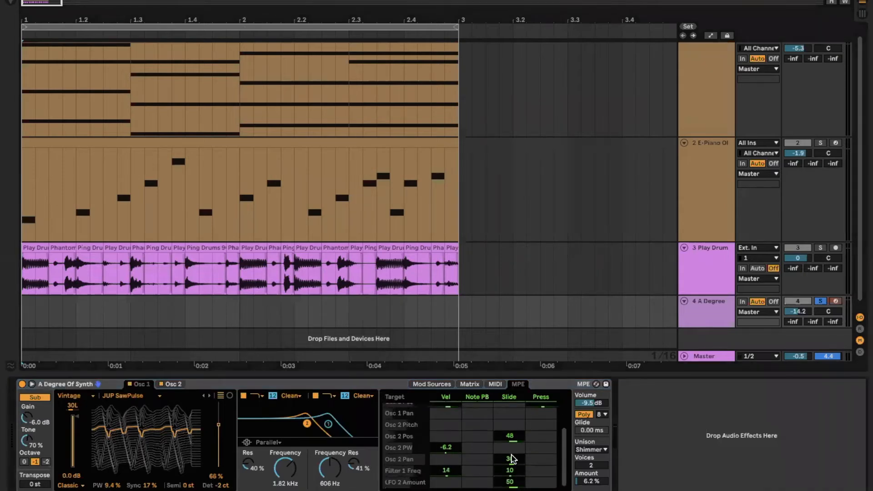
scroll(509, 459, up, 3)
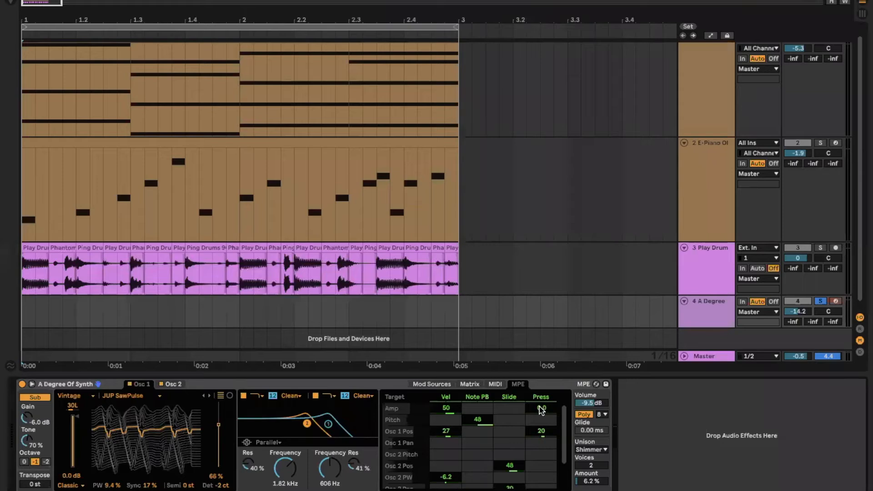
- Try modulating the synth's Pitch with pressure at 31.5, and reset that amount to 0
drag(538, 420, 538, 407)
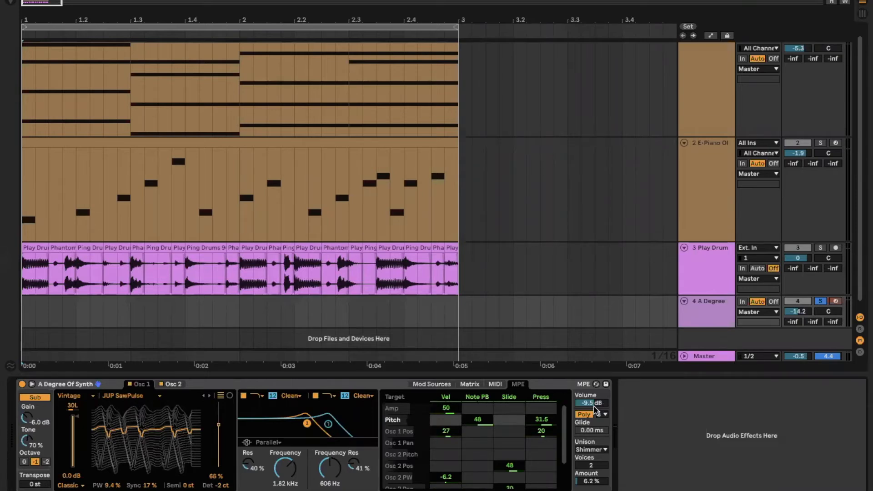
click(508, 420)
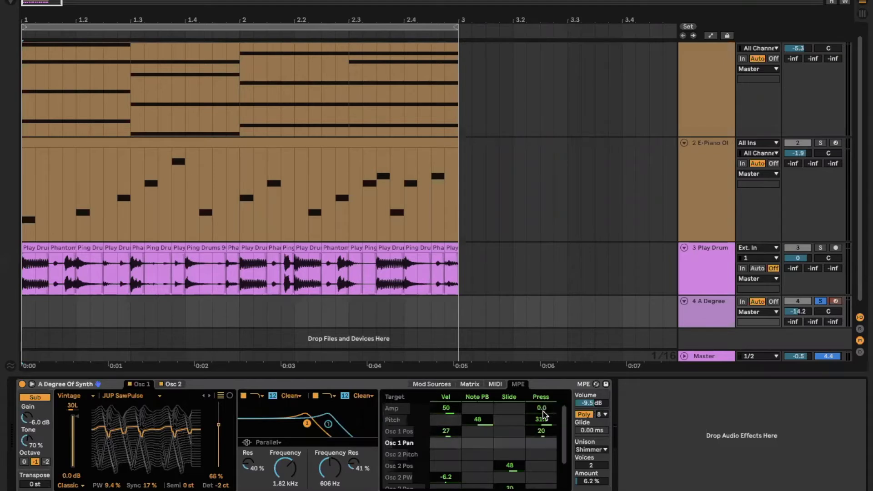
double_click(539, 421)
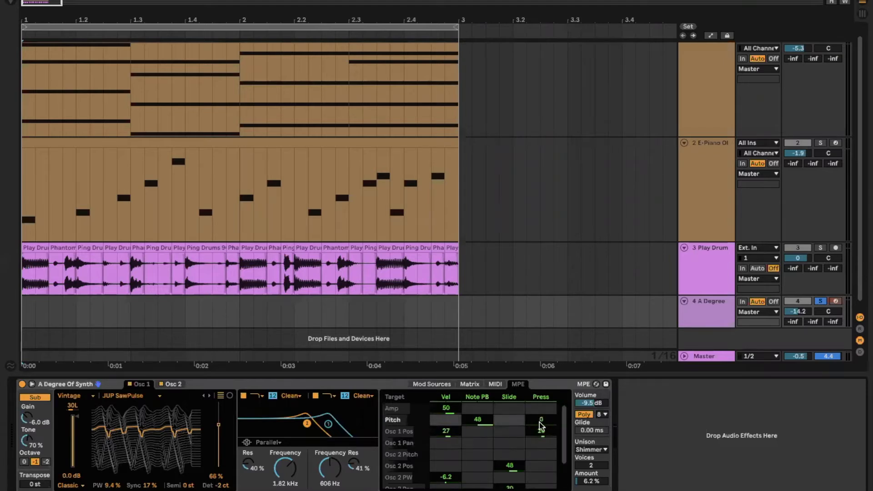
- Set the pressure modulation amount to 78 for both Filter 1 Freq and Filter 2 Freq
scroll(539, 455, down, 2)
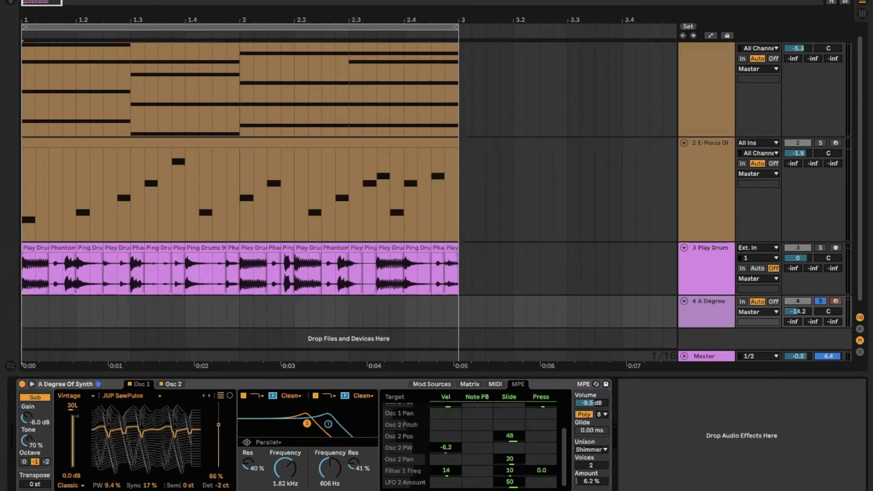
click(537, 475)
text(78)
key(Return)
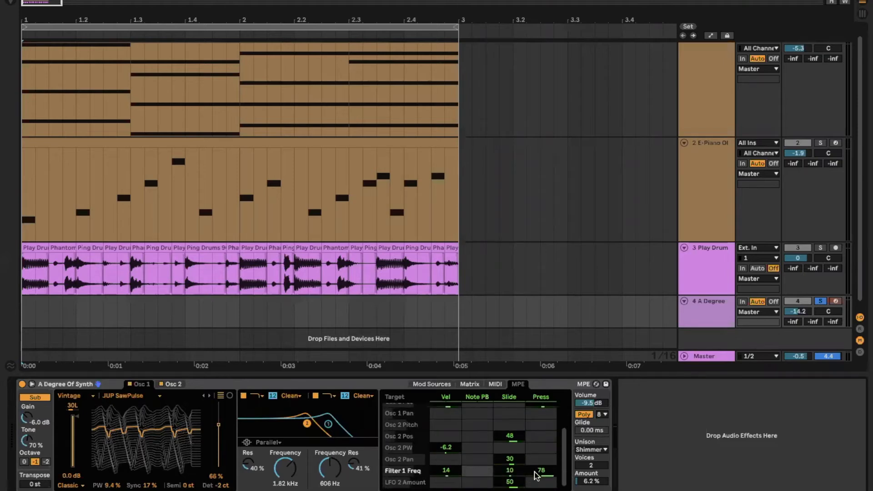
click(328, 474)
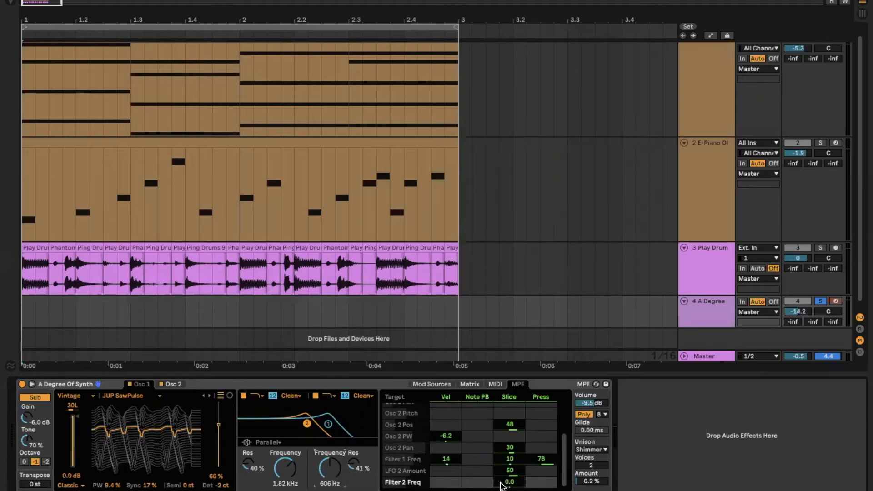
click(540, 483)
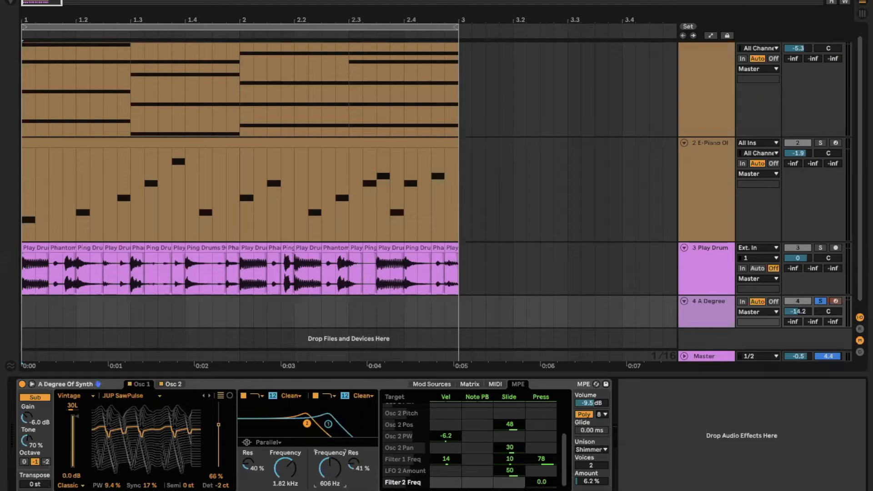
drag(540, 483, 540, 455)
- Switch to the Keynote presentation and show slide 10, MPE Device
key(super+Tab)
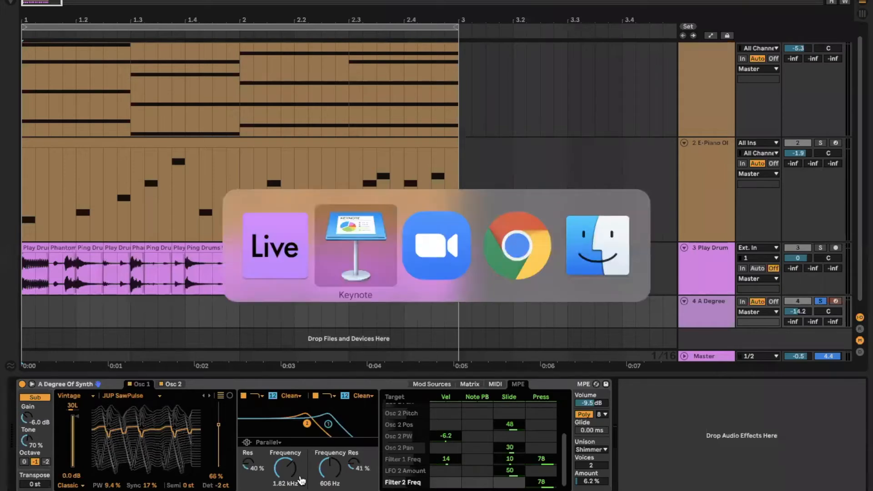
key(super+shift+Tab)
key(super+Tab)
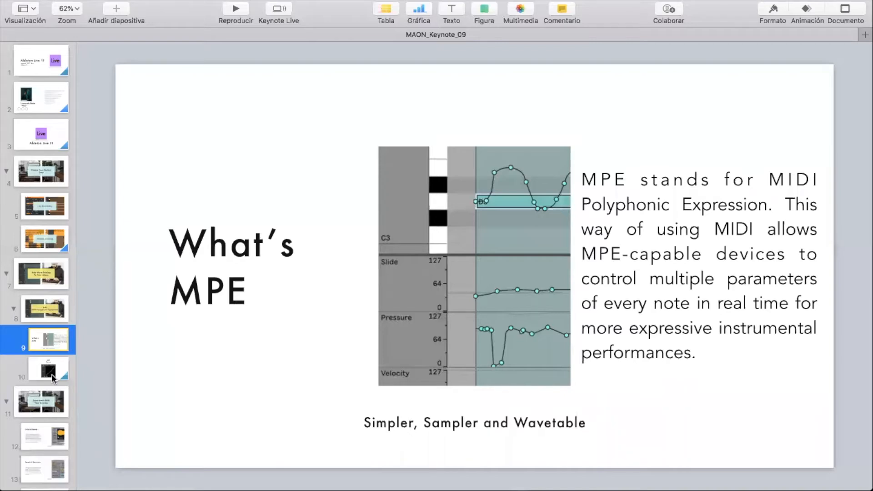
click(54, 379)
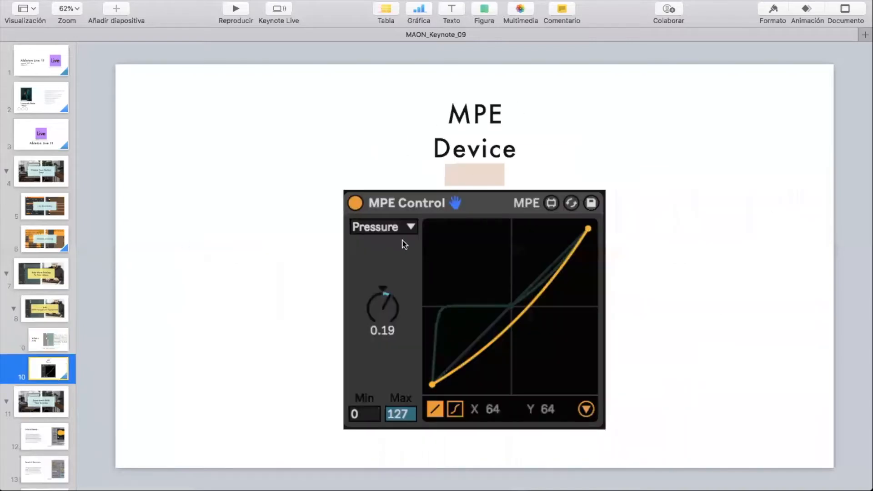
- Switch back to Ableton Live and insert the MPE Control MIDI effect before the synth on the A Degree Of Synth track
key(super+Tab)
key(super+Tab)
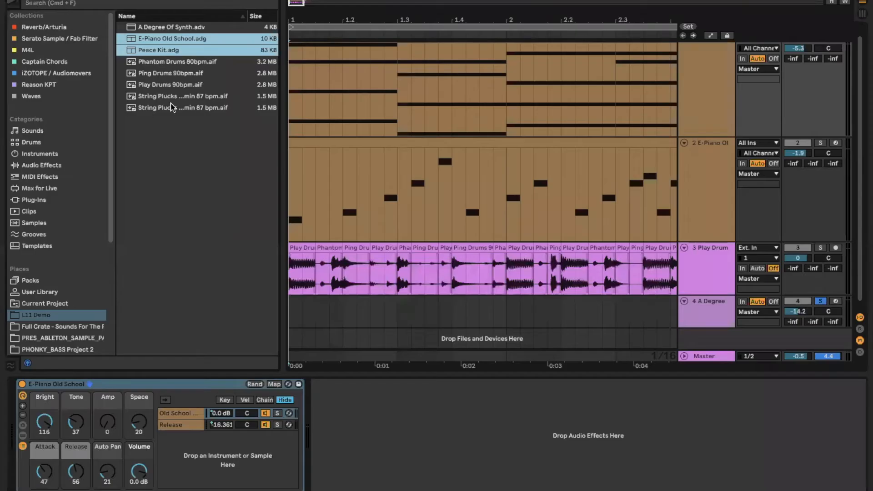
click(34, 177)
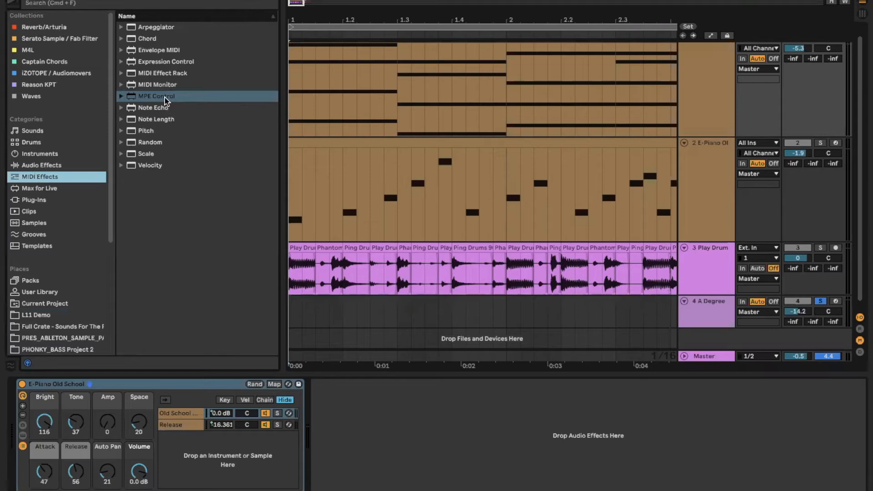
click(722, 316)
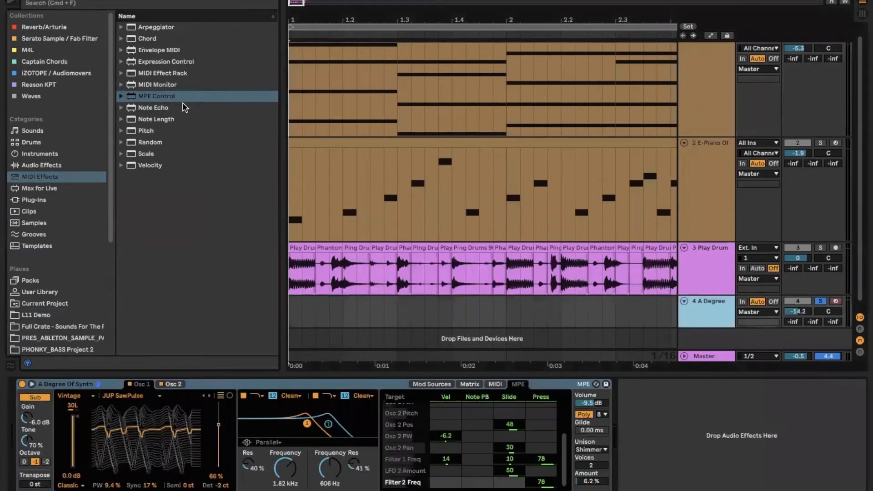
drag(169, 98, 18, 422)
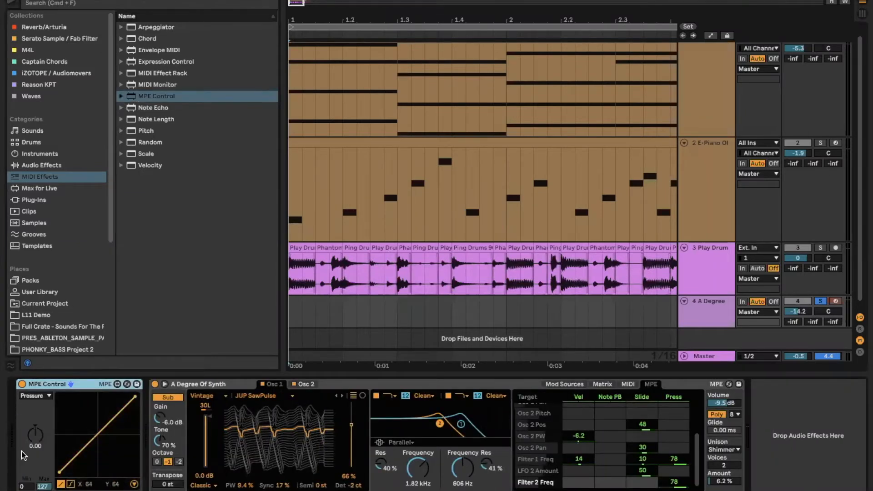
- Keep MPE Control on Pressure, try a response curve of -0.31, and set it to 0.55
click(41, 396)
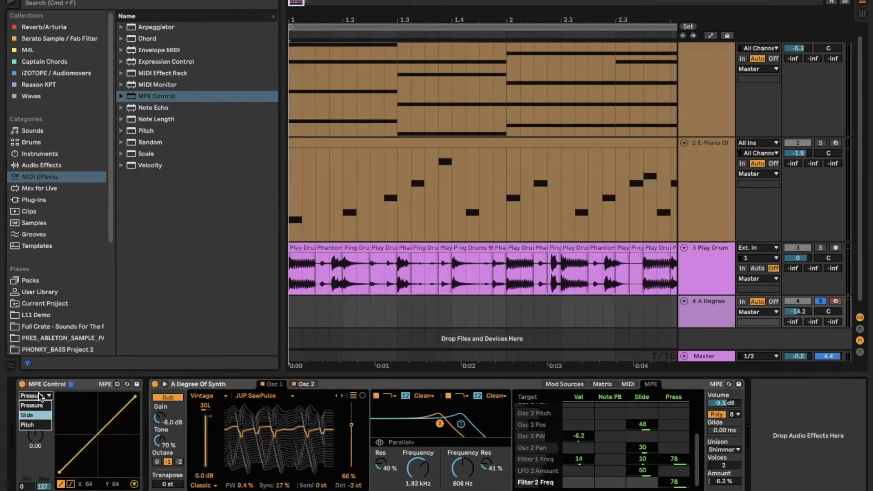
click(39, 407)
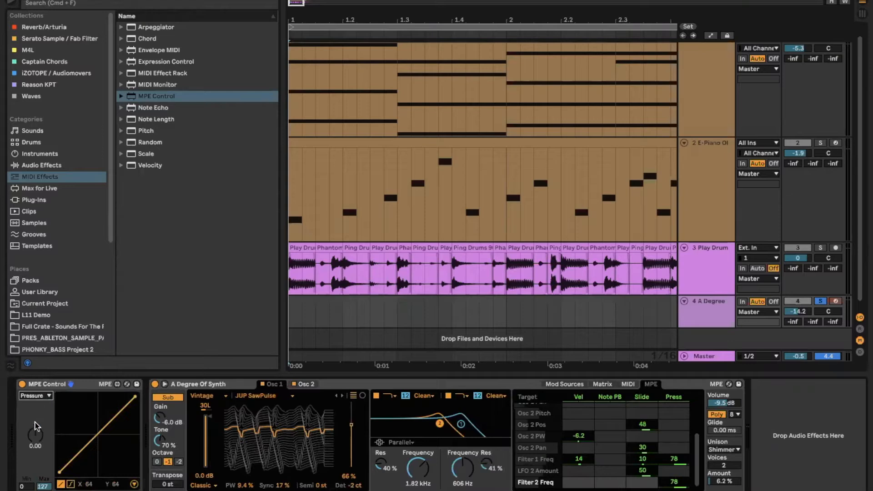
mouse_move(35, 435)
mouse_down()
mouse_move(36, 419)
mouse_move(36, 448)
mouse_up()
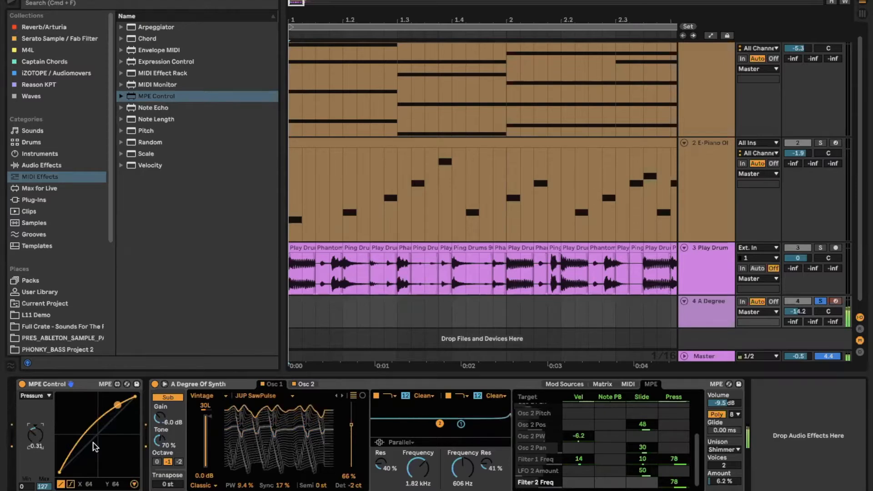
drag(27, 435, 32, 403)
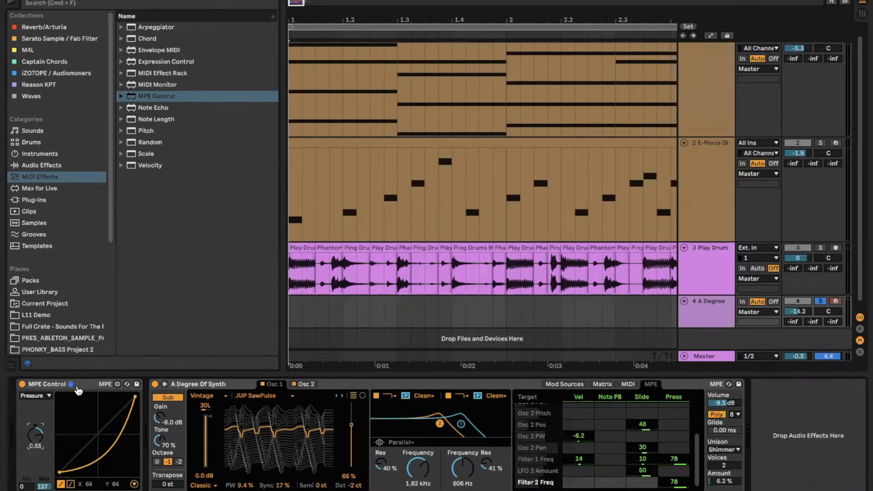
- Switch to the Keynote presentation, show slide 11, Experiment With New Devices, and look over the slides that follow it
key(super+Tab)
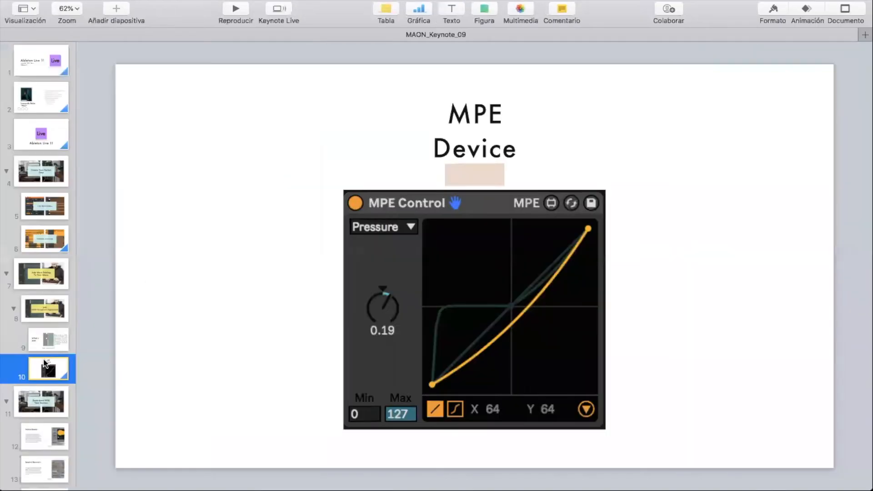
click(22, 406)
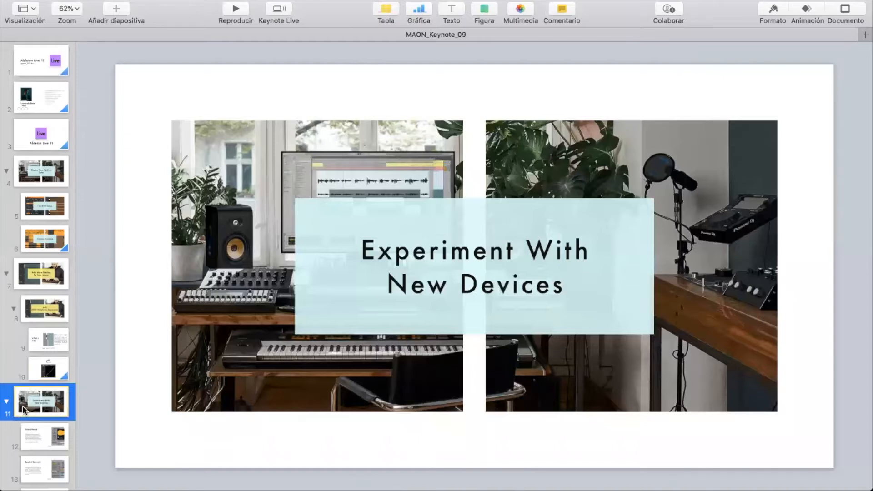
scroll(48, 396, down, 5)
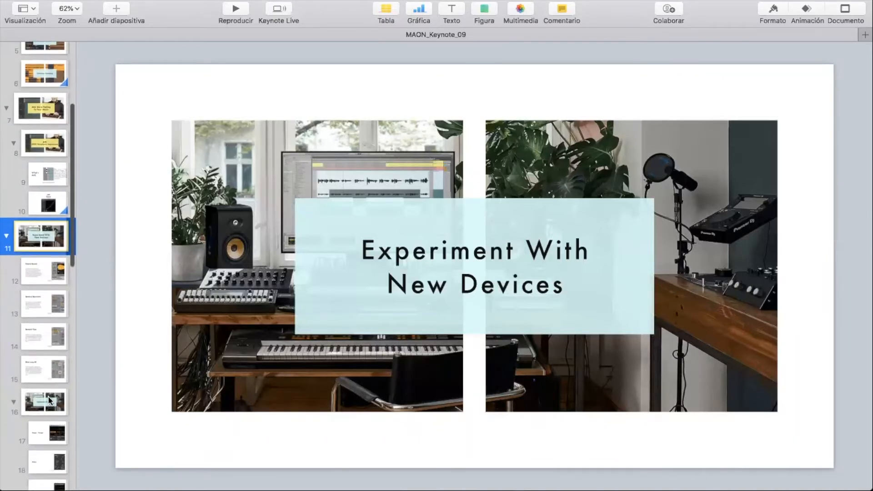
scroll(48, 396, down, 2)
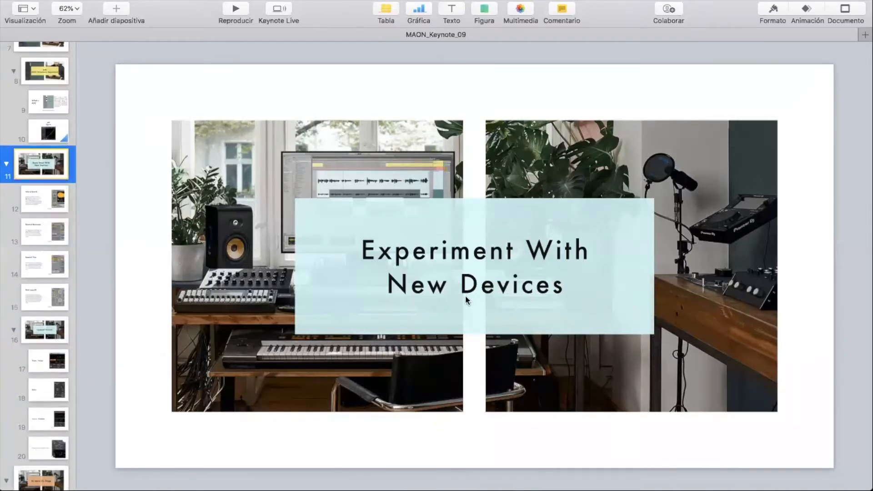
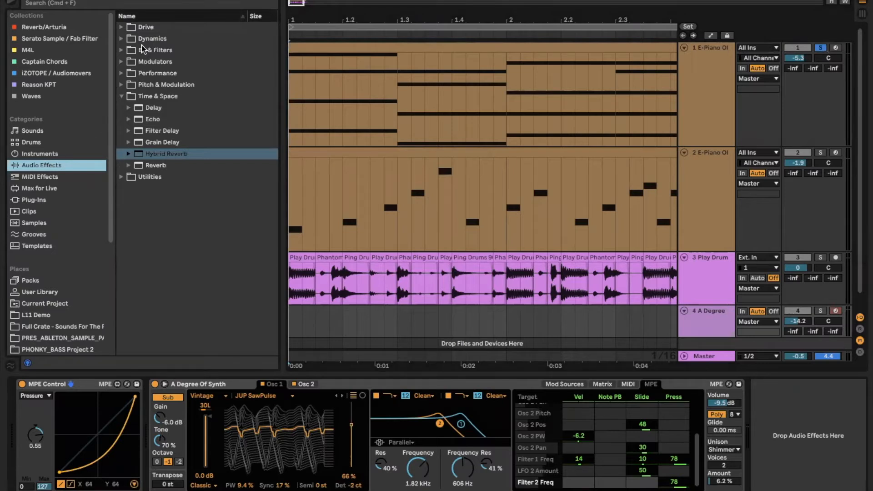
- Load Hybrid Reverb from the Time & Space audio effects onto the first E-Piano track
click(121, 96)
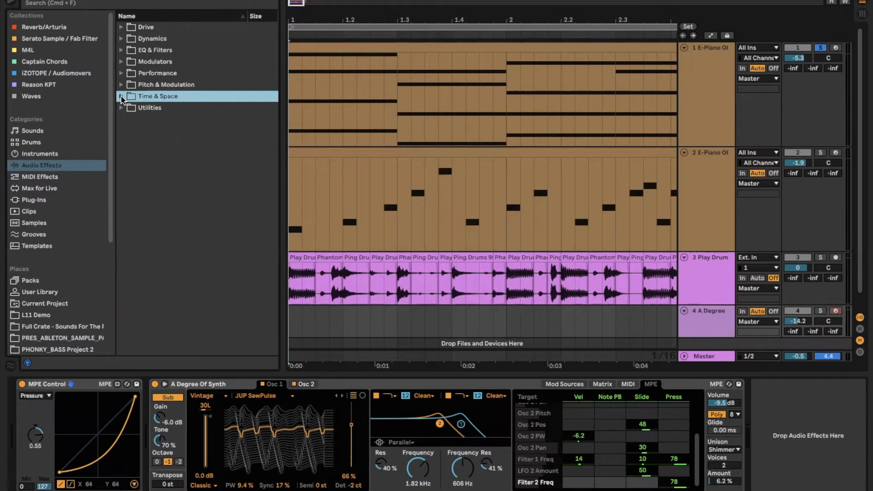
click(121, 96)
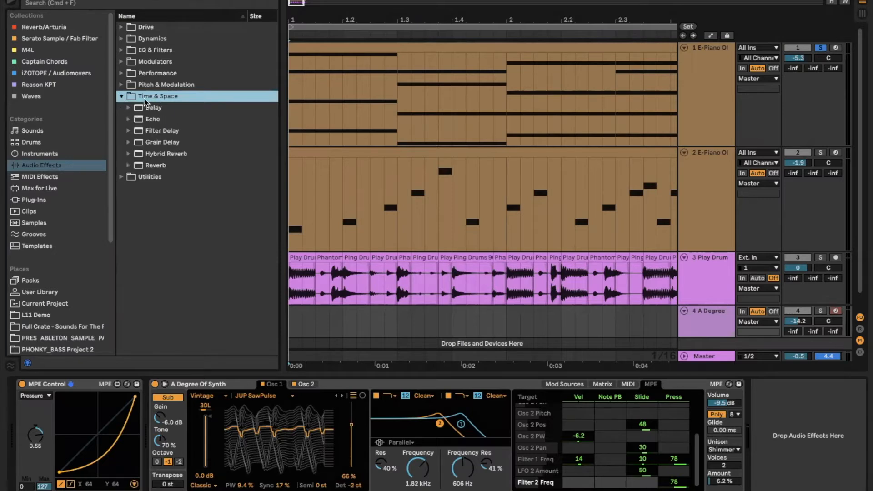
click(149, 169)
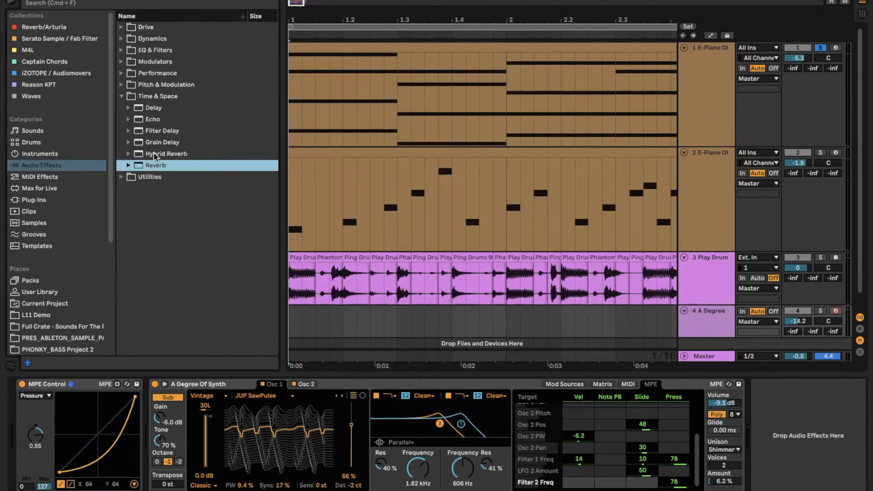
click(155, 155)
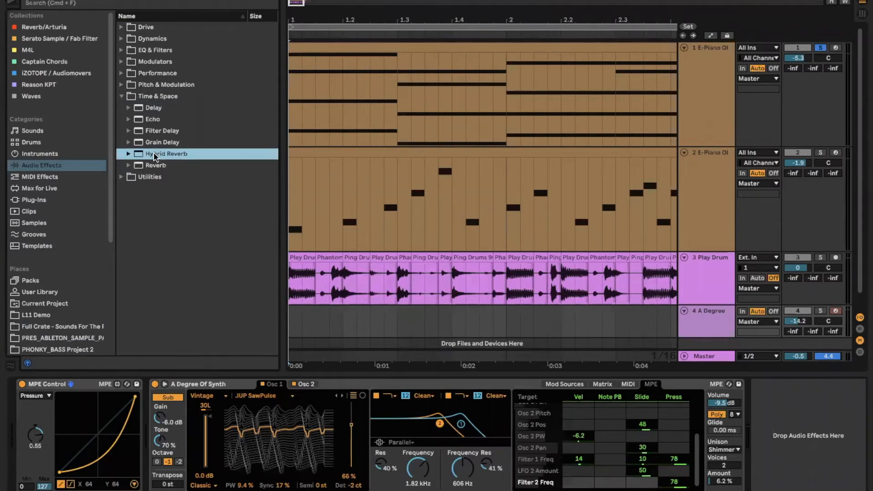
drag(155, 156, 716, 86)
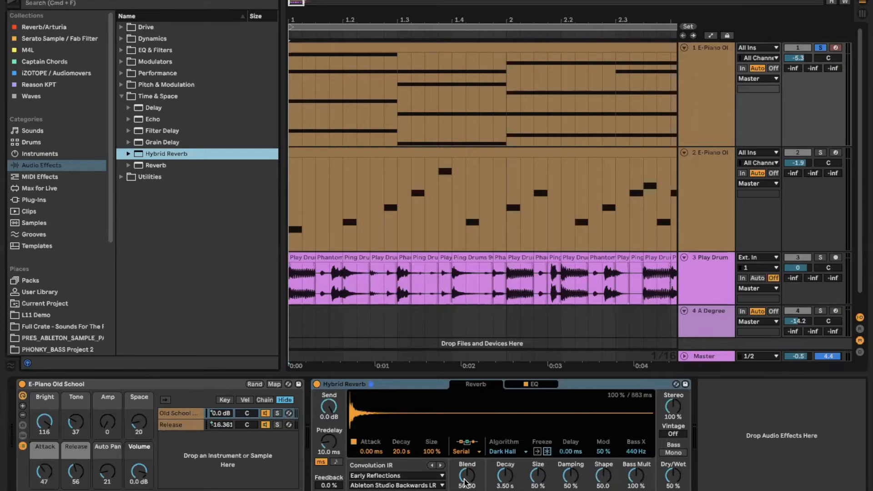
- Set Hybrid Reverb's convolution attack to 159 ms and decay to 11.7 s, and its algorithm decay to 3.20 s, while playing the loop
drag(381, 454, 415, 451)
key(space)
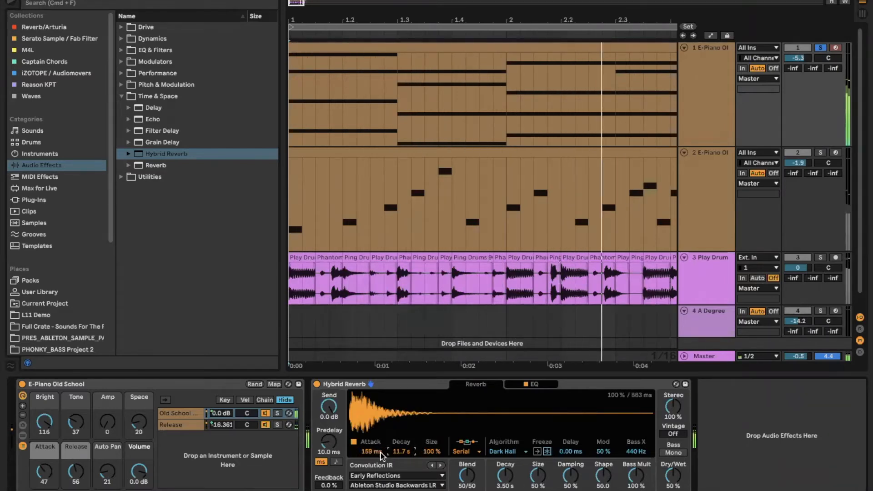
drag(504, 475, 505, 451)
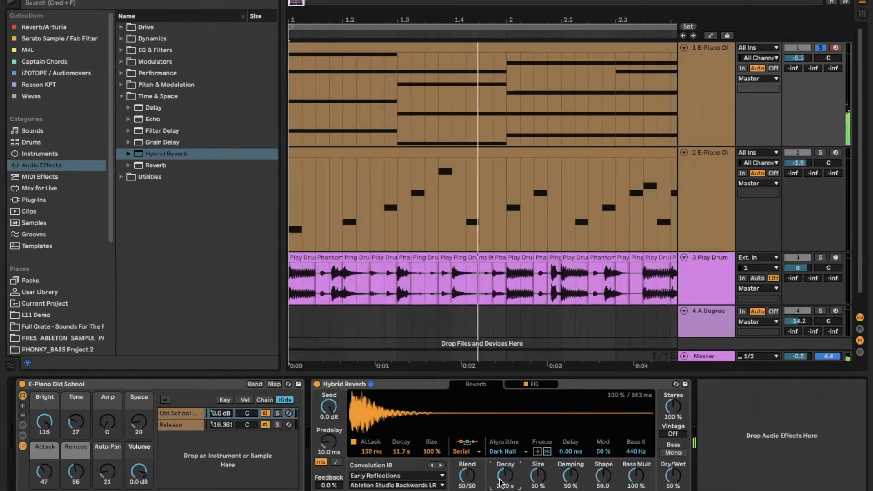
- Raise the low-cut frequency in Hybrid Reverb's EQ to 274 Hz and enable Bass Mono
click(537, 384)
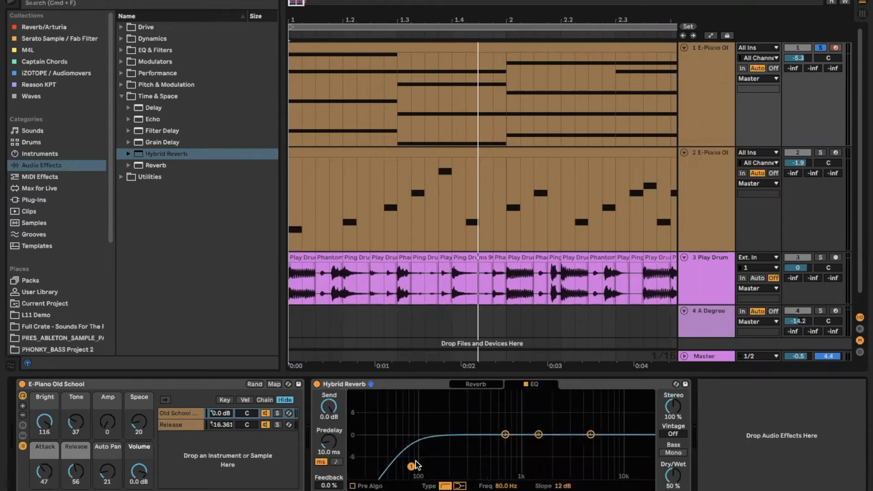
drag(411, 466, 465, 466)
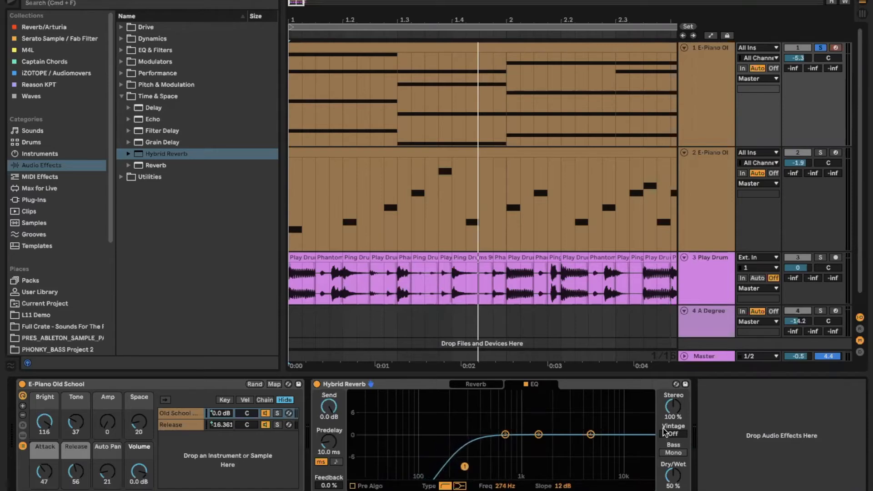
click(673, 453)
- Select the Chains impulse response from the Textures category in Hybrid Reverb and audition it
click(478, 385)
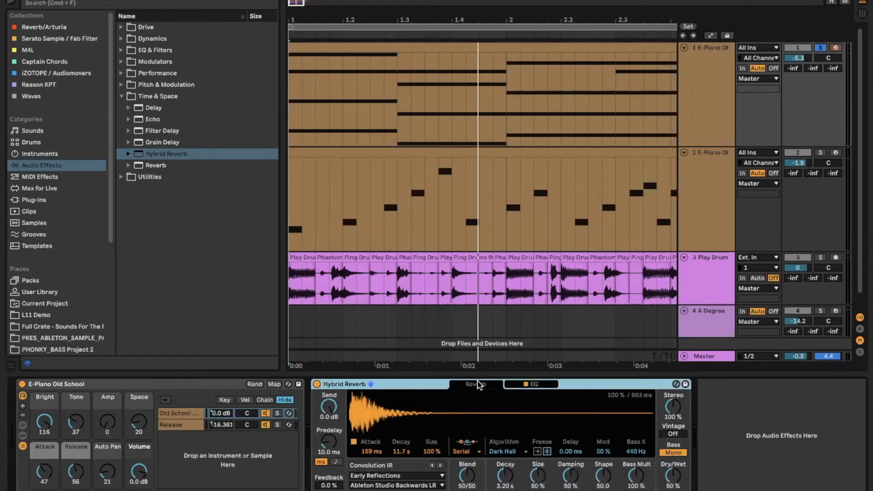
click(435, 476)
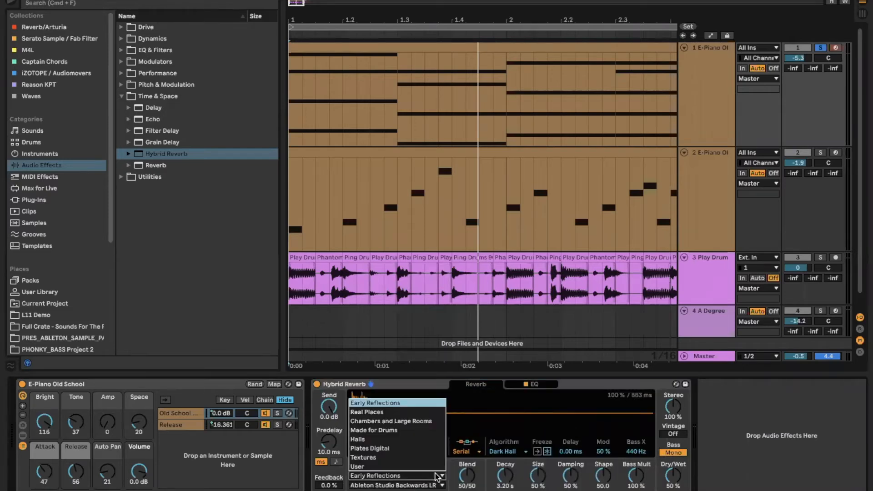
click(410, 413)
click(403, 475)
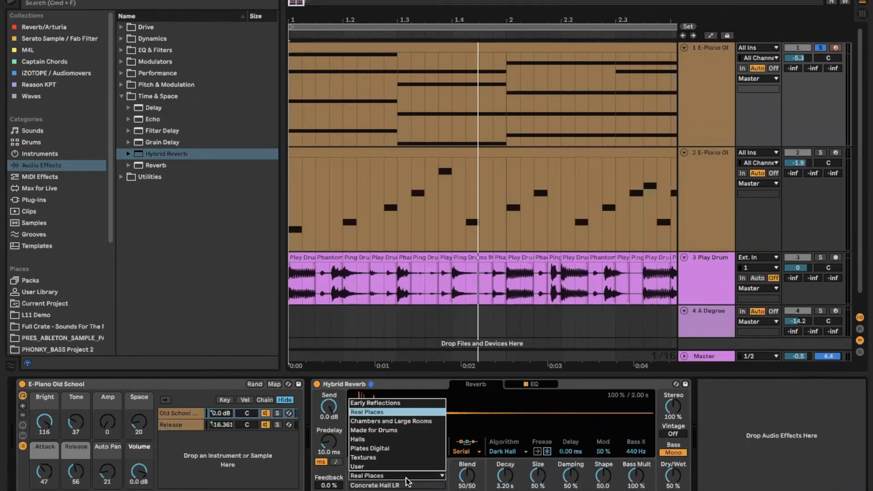
click(404, 458)
click(420, 485)
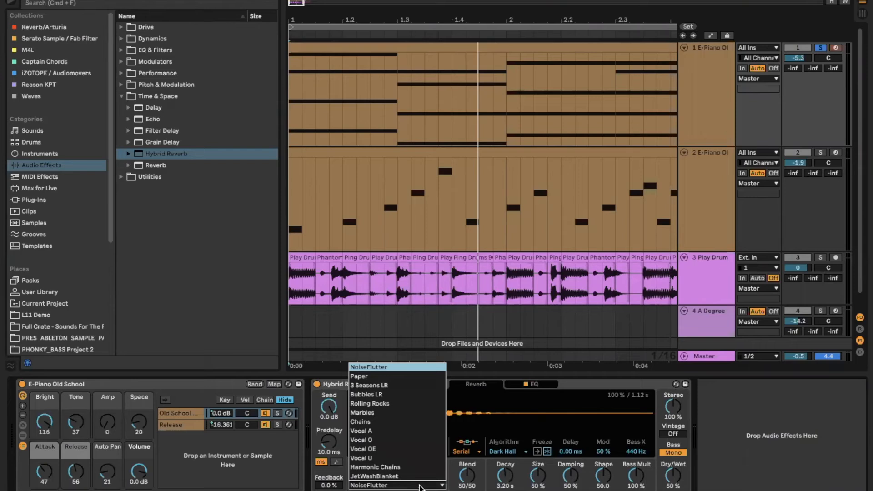
click(413, 421)
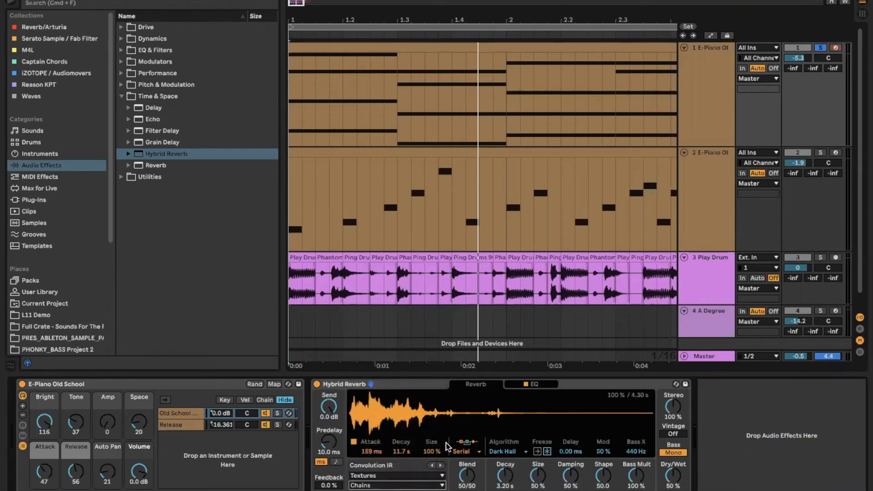
key(space)
- Load the sample Zylinderkopf Variation.aif into Hybrid Reverb as a user impulse response
click(41, 222)
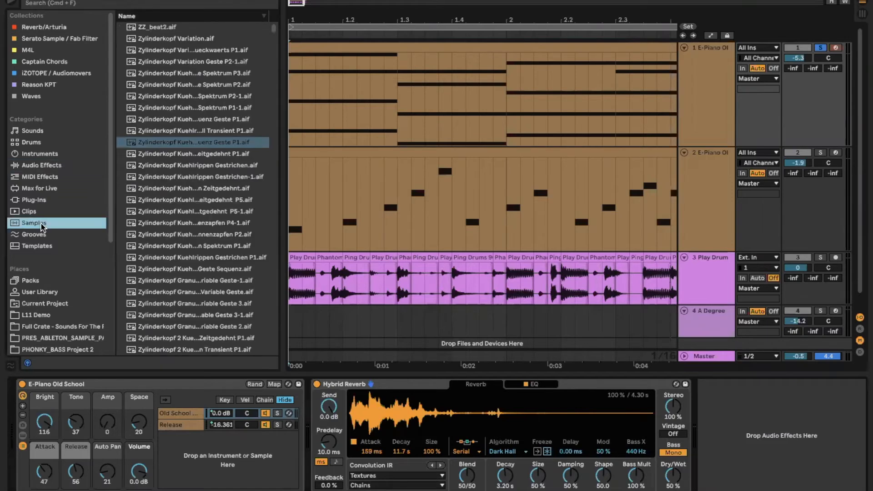
click(191, 245)
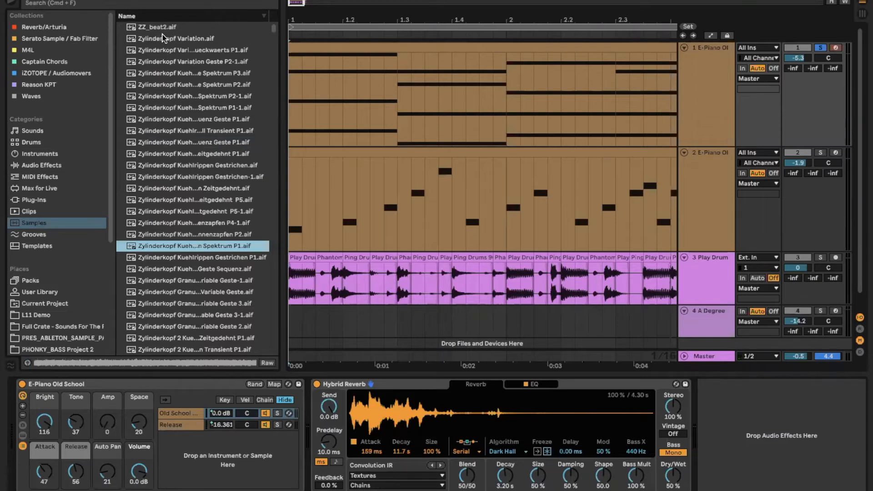
drag(162, 38, 367, 418)
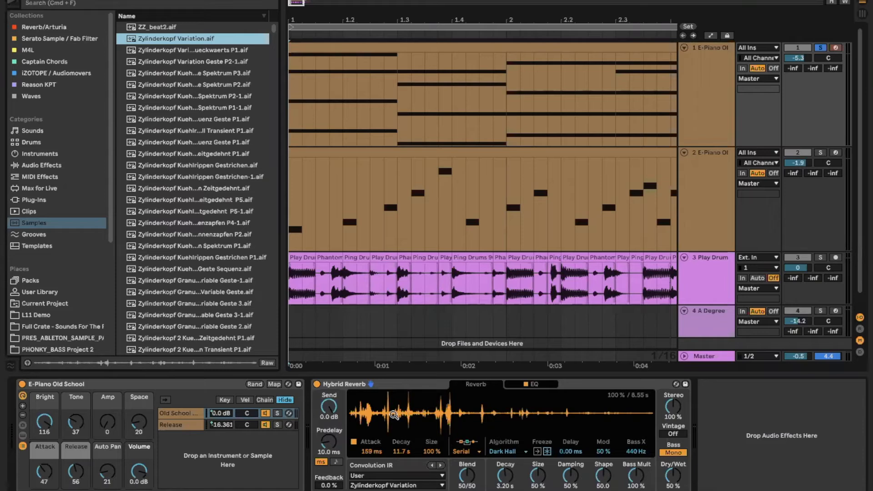
- Play the loop and set Hybrid Reverb's algorithm decay to 10.9 s and its dry/wet to 49%
key(space)
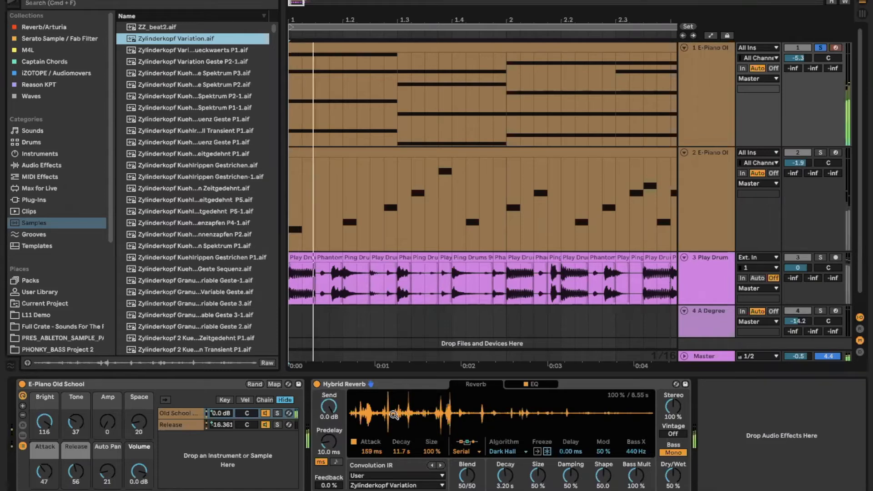
drag(501, 476, 501, 450)
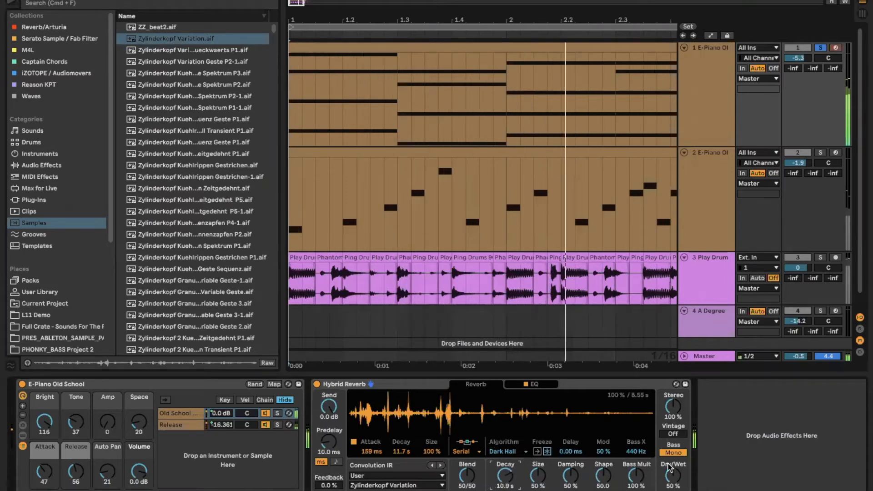
drag(673, 476, 673, 451)
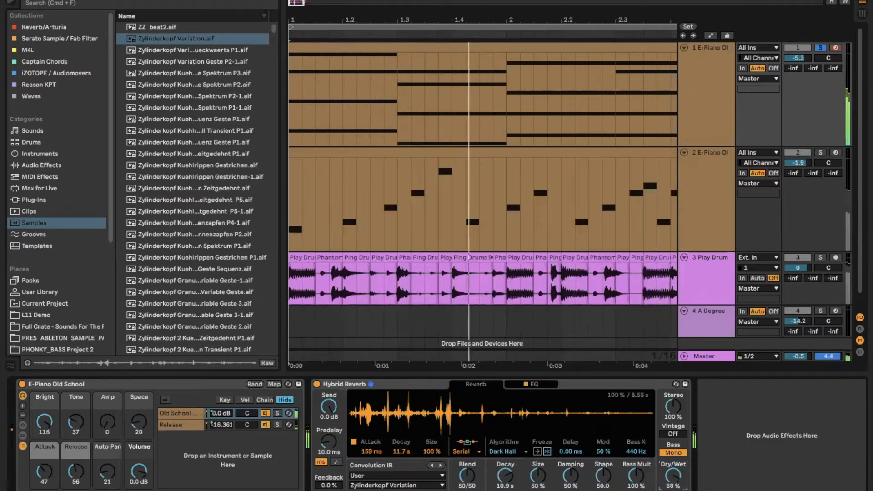
drag(673, 451, 673, 473)
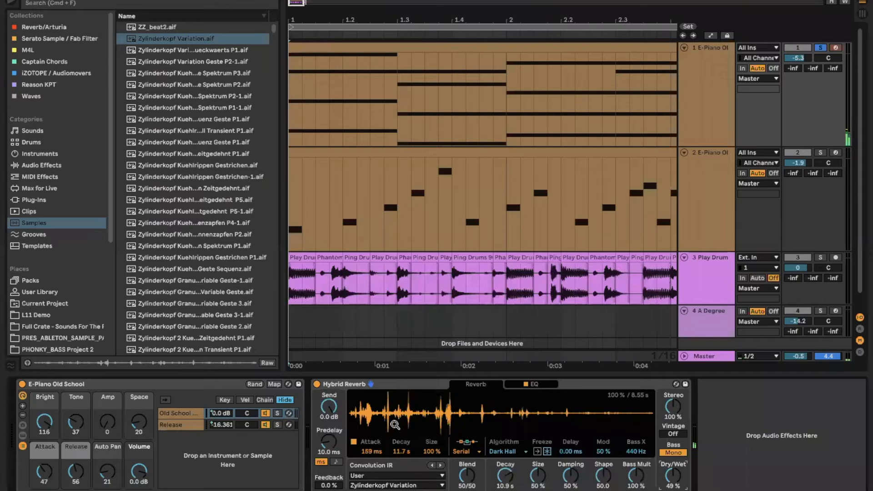
- Delete Hybrid Reverb from the E-Piano track, and switch to the Keynote presentation to show slide 13
click(380, 386)
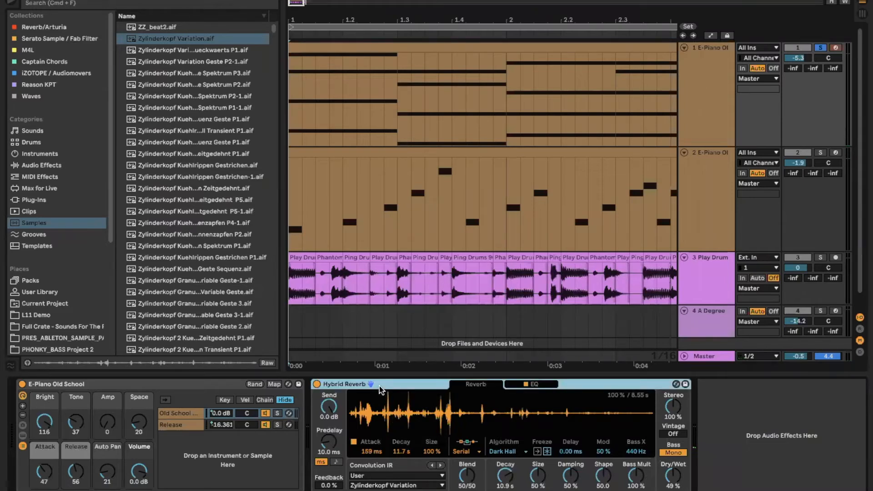
key(Delete)
key(super+Tab)
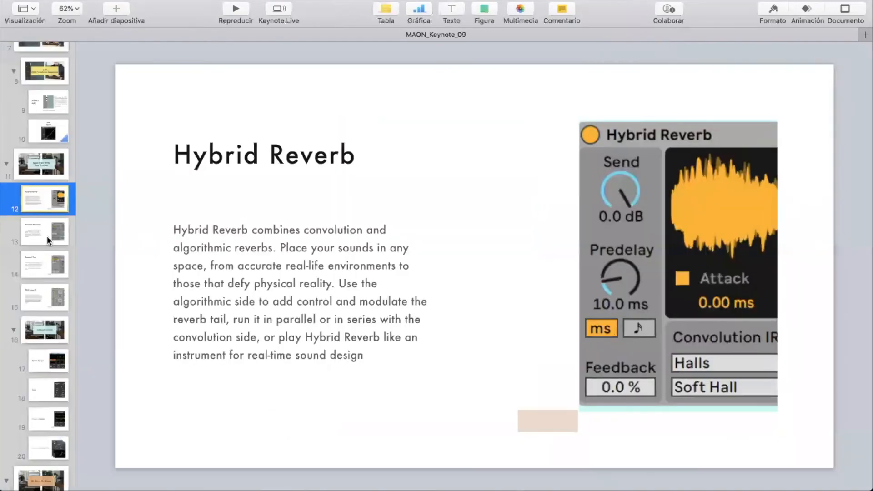
click(47, 236)
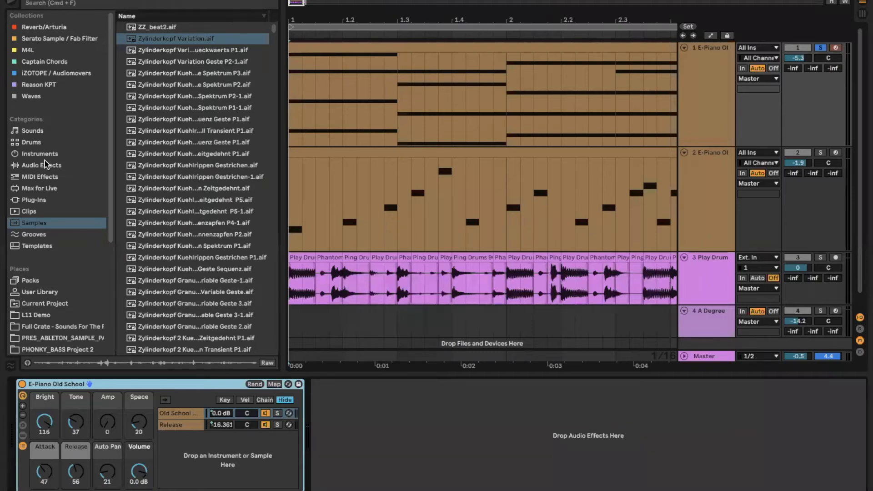
- Back in Ableton Live, search the audio effects for "spec" and load Spectral Resonator onto the first E-Piano track
click(45, 165)
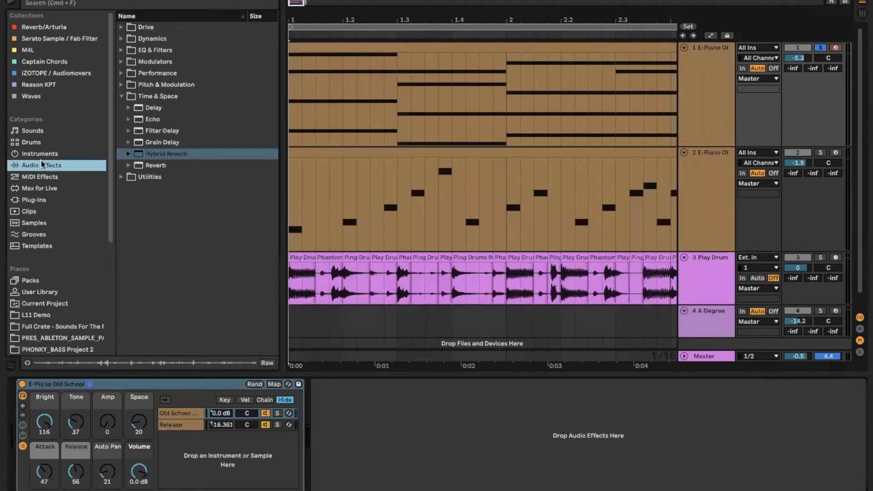
click(121, 97)
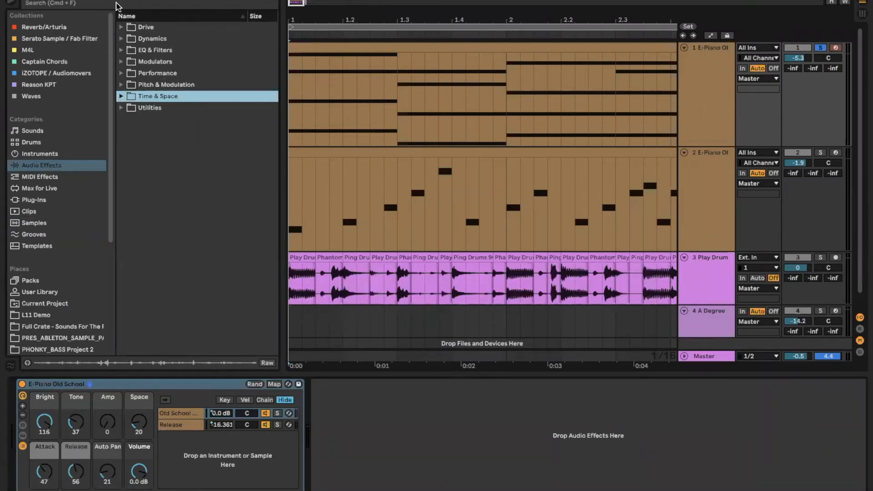
click(117, 3)
text(spec)
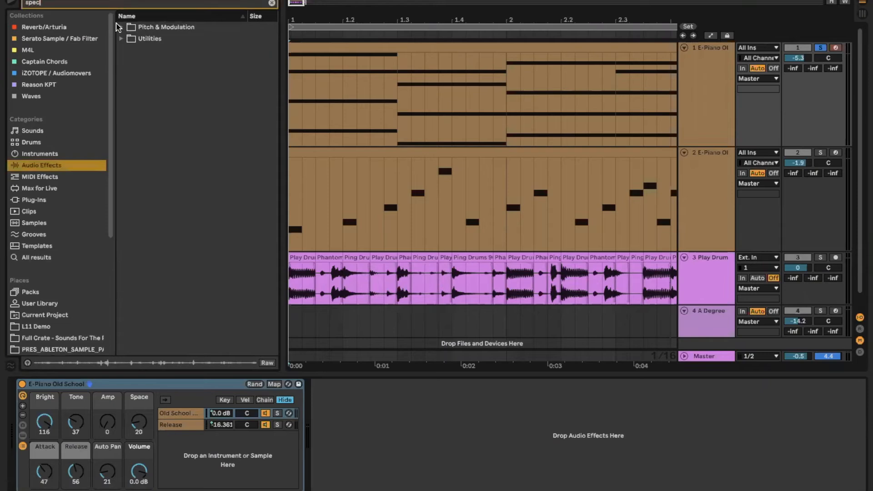
click(121, 27)
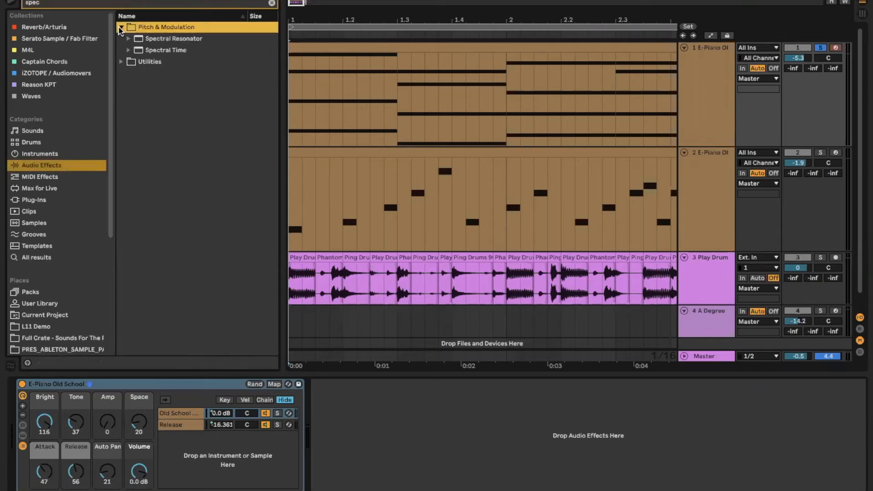
click(148, 40)
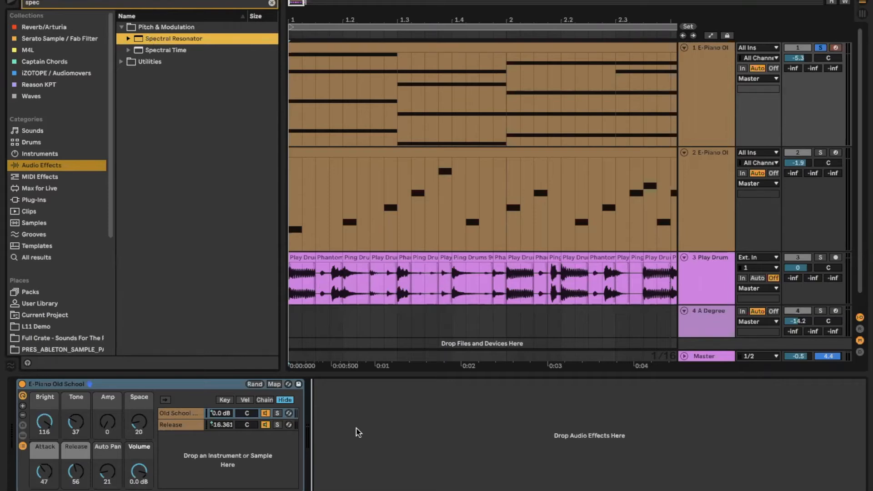
drag(358, 432, 358, 432)
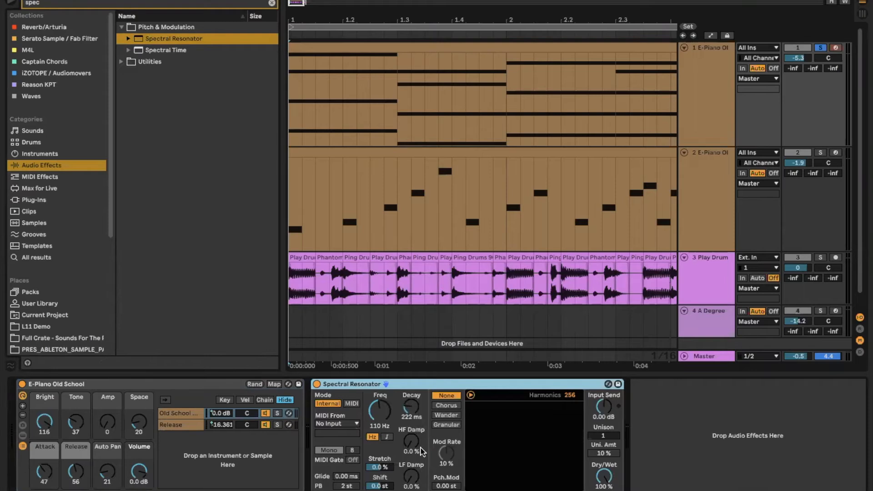
- Play the loop and compare the E-Piano sound with Spectral Resonator bypassed and enabled
key(space)
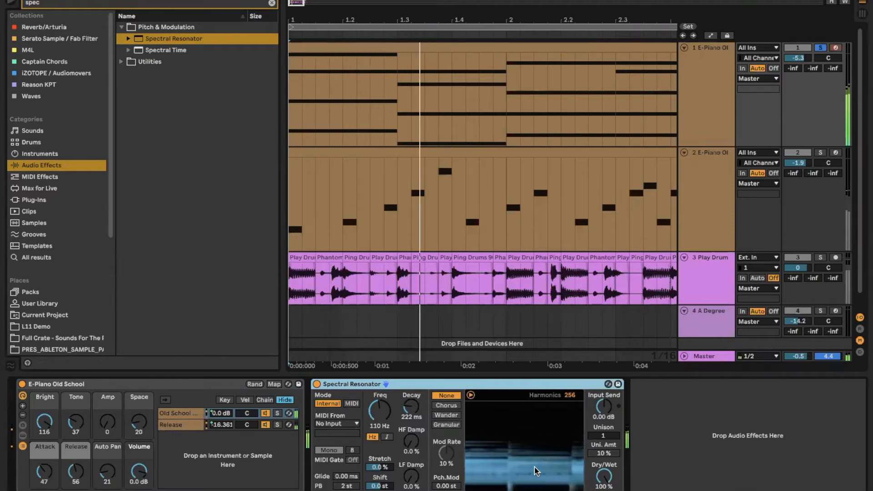
click(316, 384)
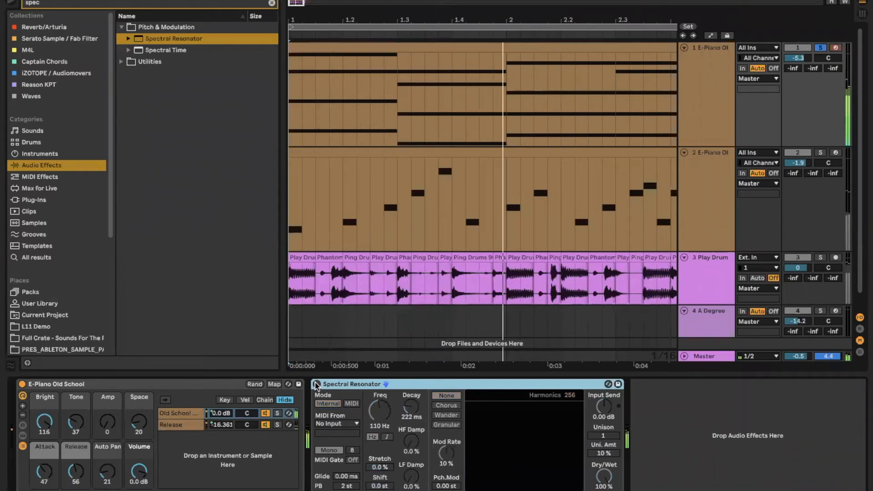
click(316, 384)
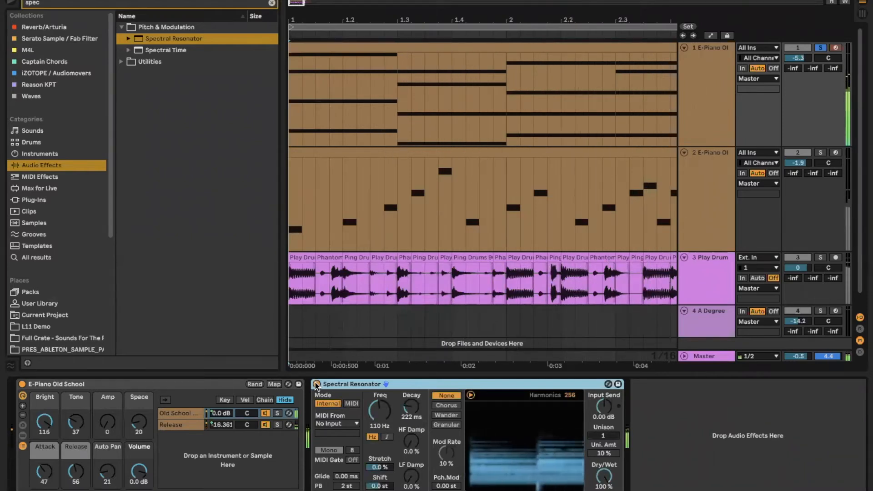
- Try Spectral Resonator's Chorus modulation, switch it to Wander, and tune the frequency to D#2 in note mode
click(444, 406)
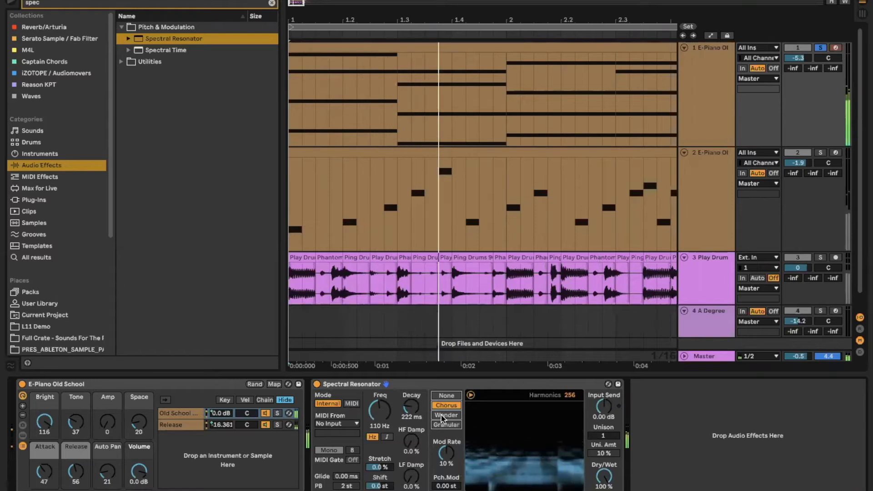
click(443, 415)
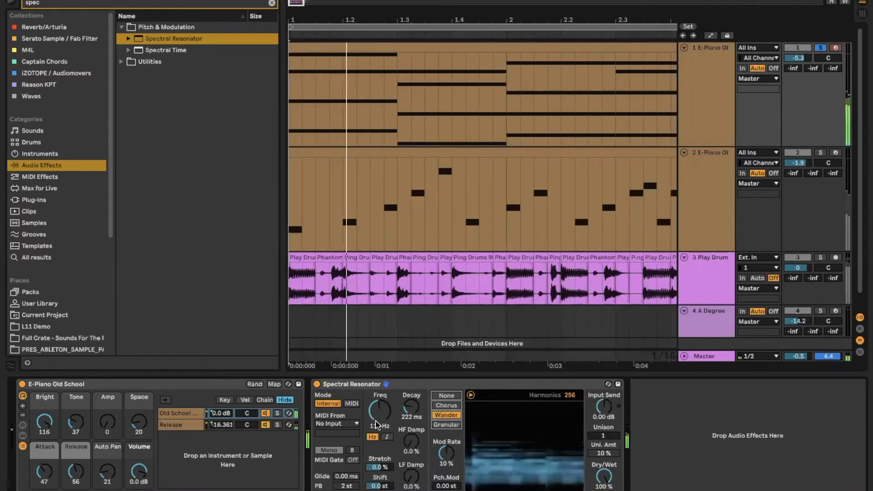
click(387, 436)
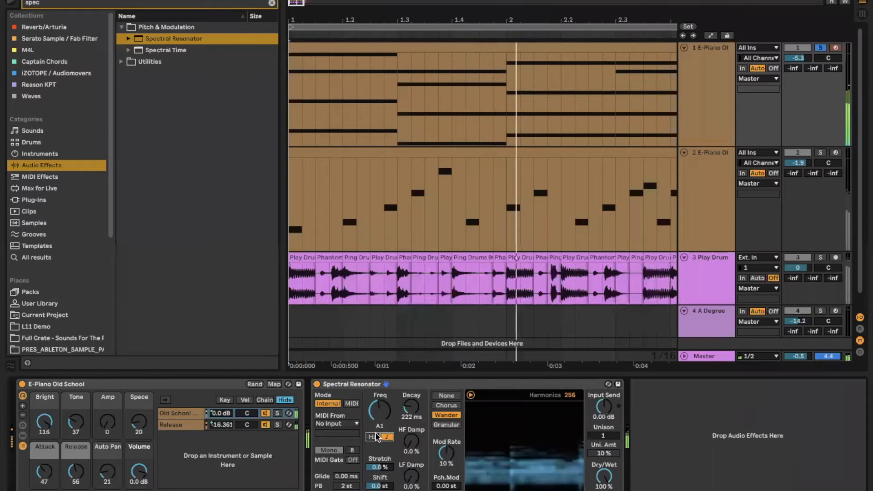
click(377, 409)
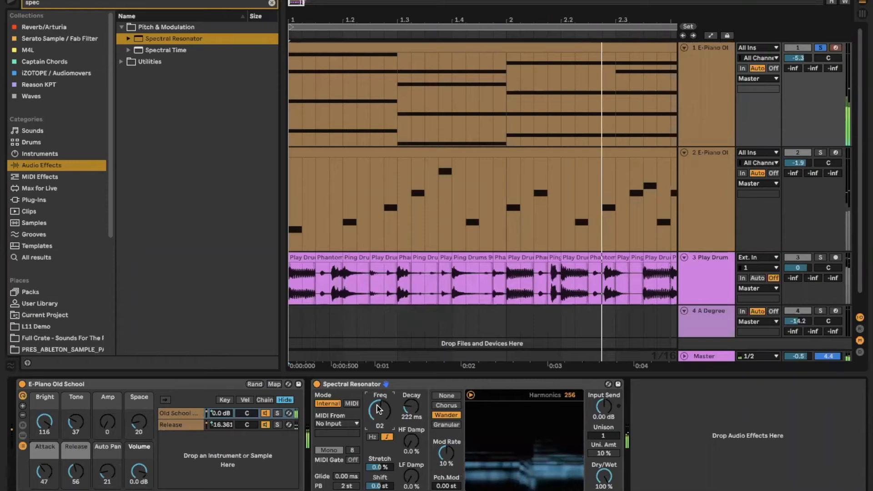
drag(377, 409, 378, 411)
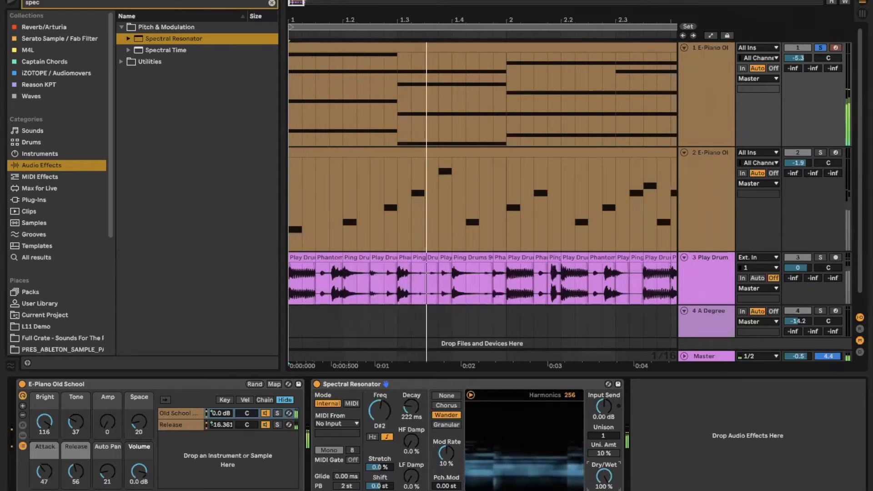
- Set Spectral Resonator's dry/wet to 60% and compare the sound with the device bypassed and enabled
mouse_move(604, 475)
mouse_down()
mouse_move(604, 490)
mouse_move(604, 474)
mouse_up()
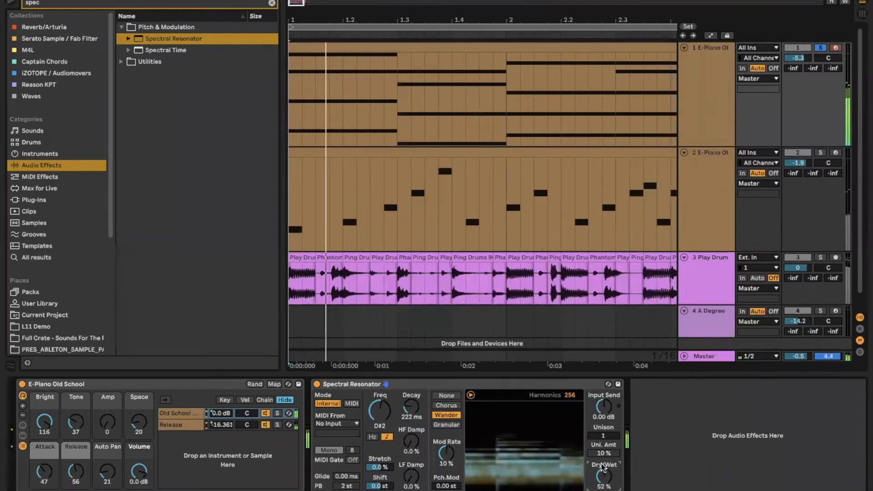
drag(604, 476, 604, 472)
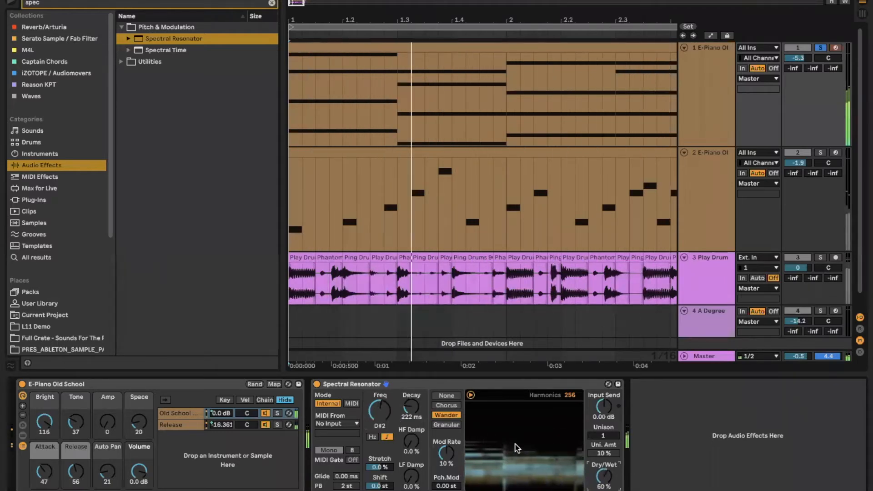
click(316, 385)
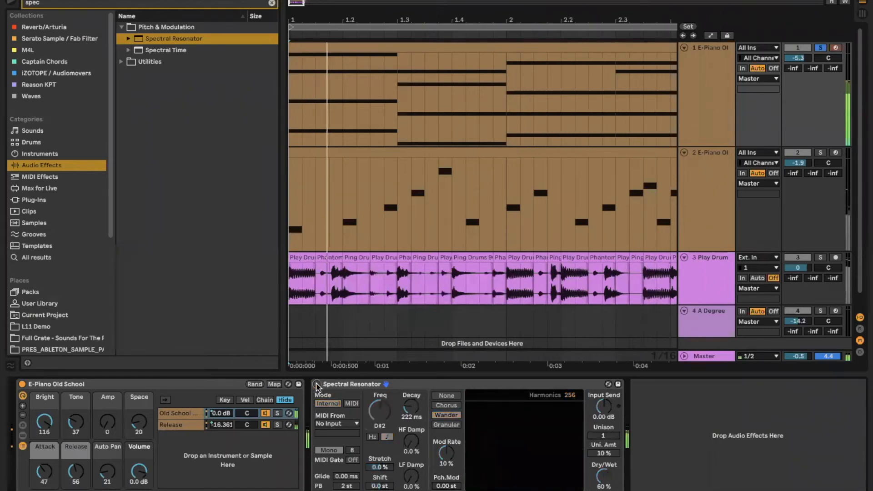
click(317, 384)
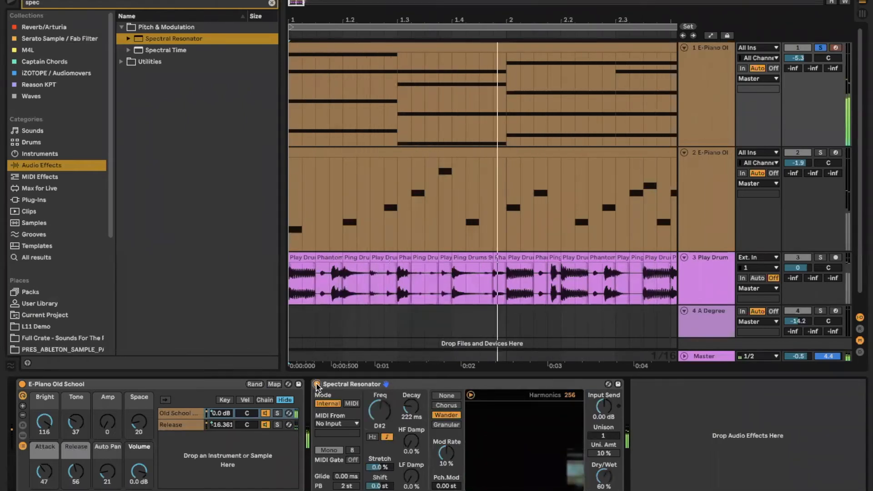
- Raise Spectral Resonator's decay to 10.6 s and set its modulation mode to Granular
drag(411, 406, 411, 373)
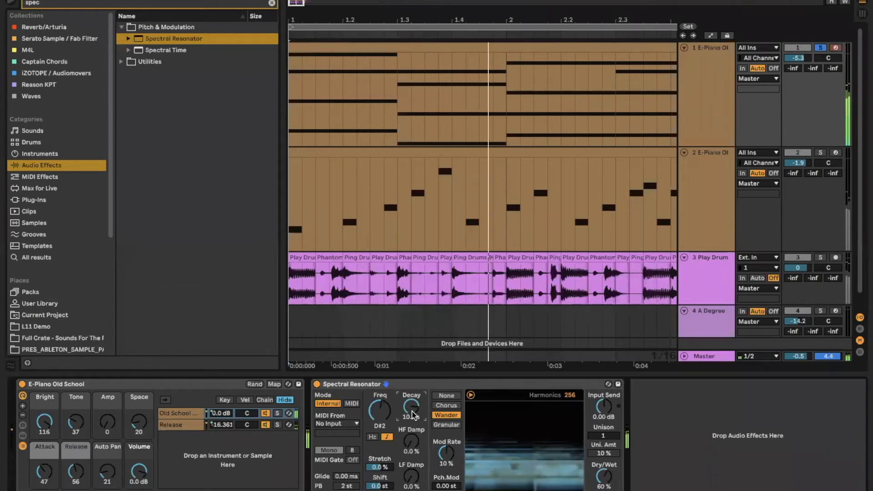
click(443, 425)
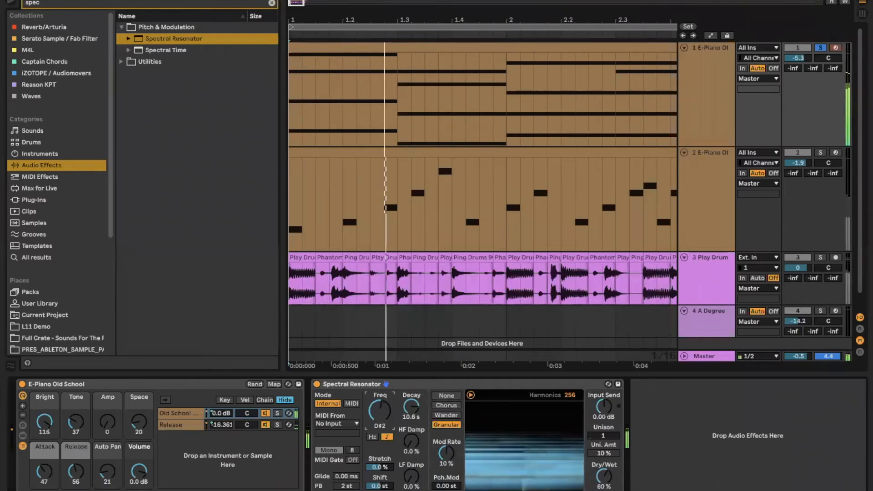
- Tune Spectral Resonator to D#3 at 52% dry/wet and route its MIDI input from the 1-E-Piano Old School track
drag(379, 416, 379, 400)
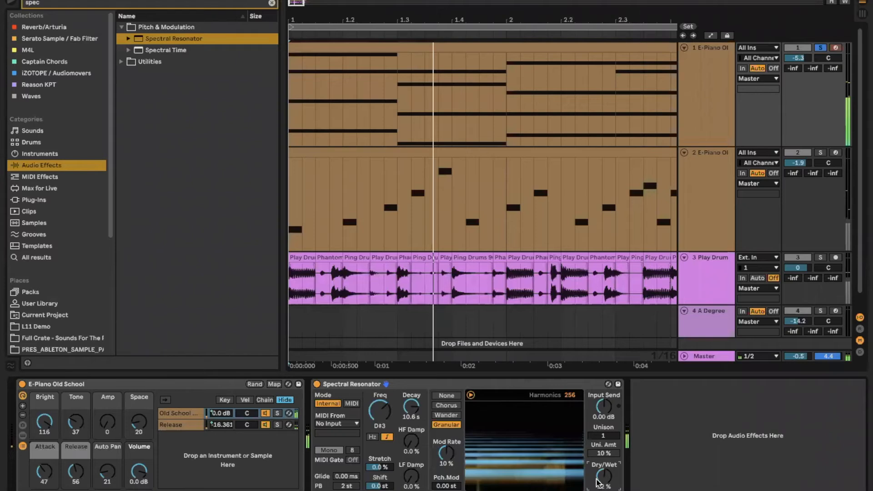
click(325, 424)
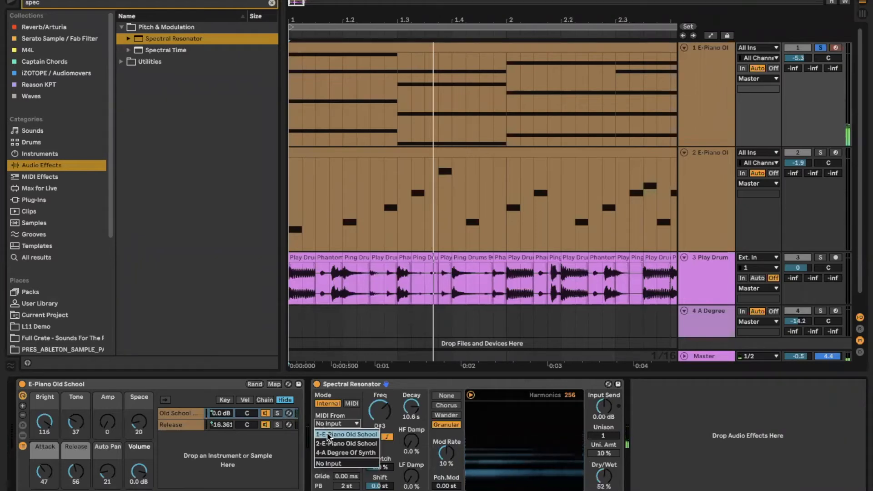
click(328, 435)
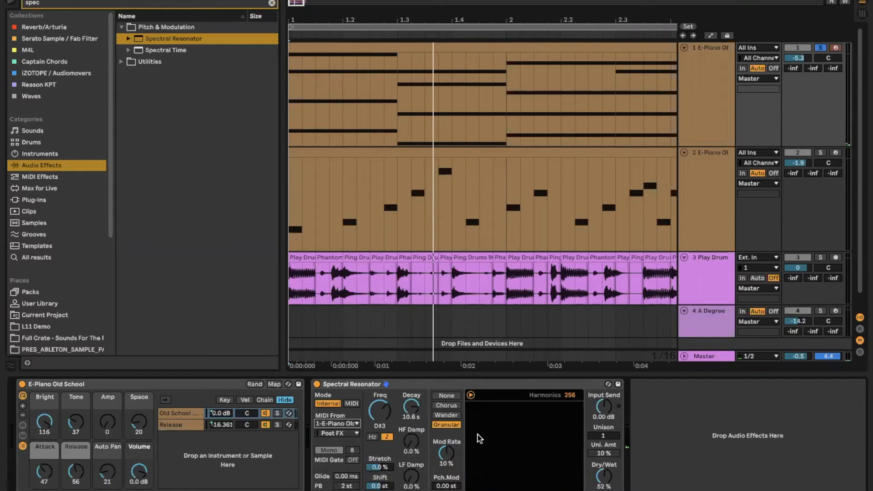
- Play the loop and lower Spectral Resonator's mod rate to 8.9%
key(space)
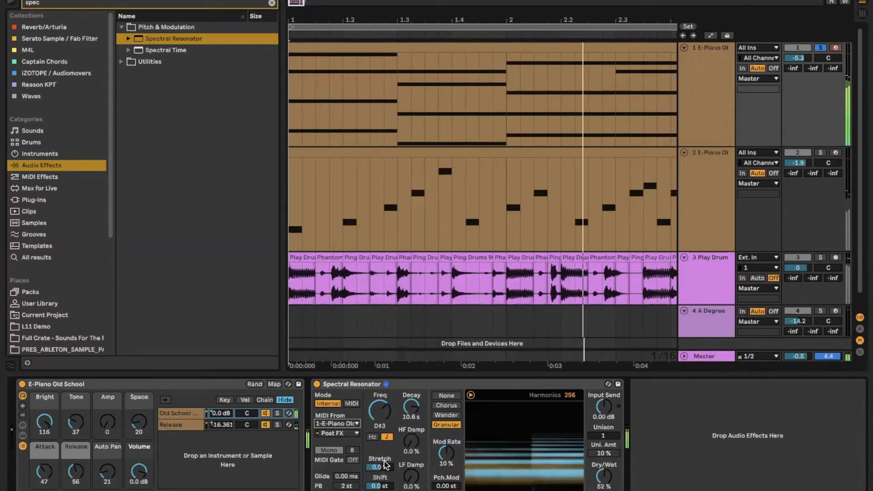
drag(446, 452, 446, 473)
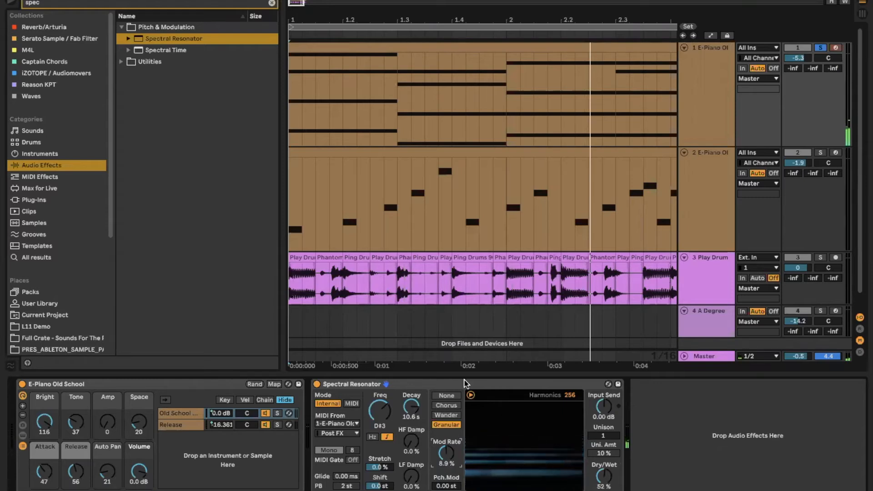
click(444, 383)
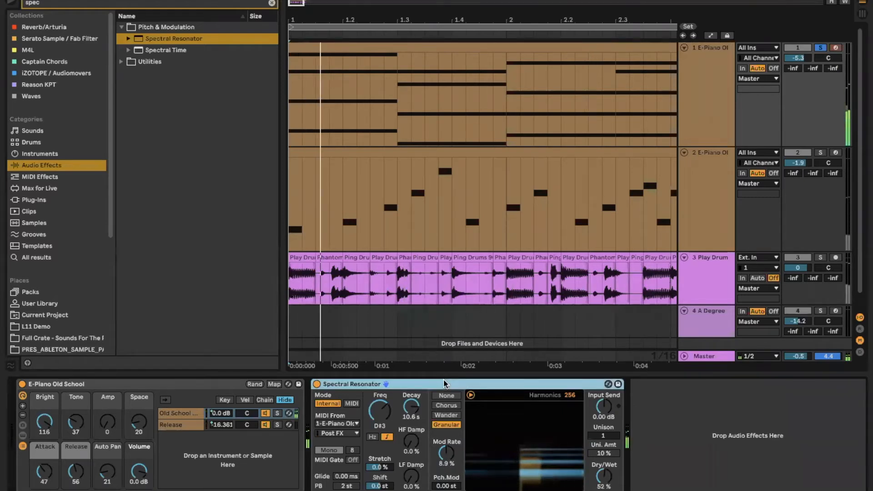
- Show the Spectral Time slide in the Keynote presentation and return to Ableton Live
key(super+Tab)
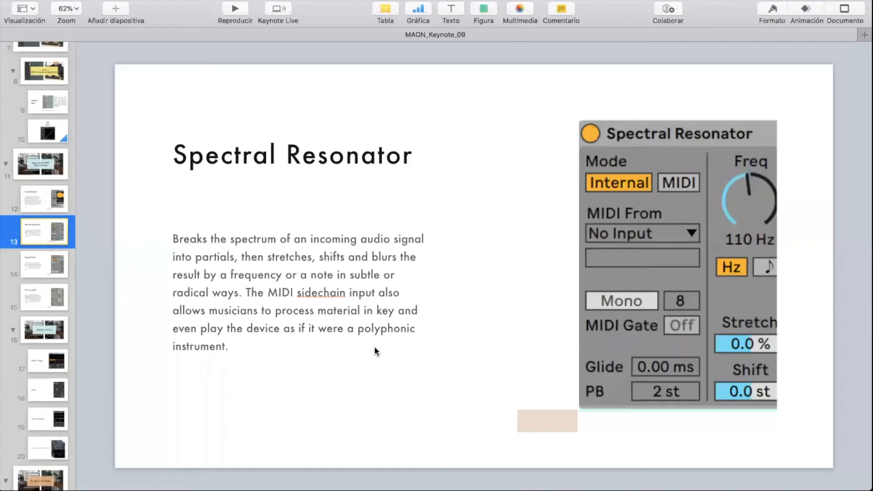
click(54, 270)
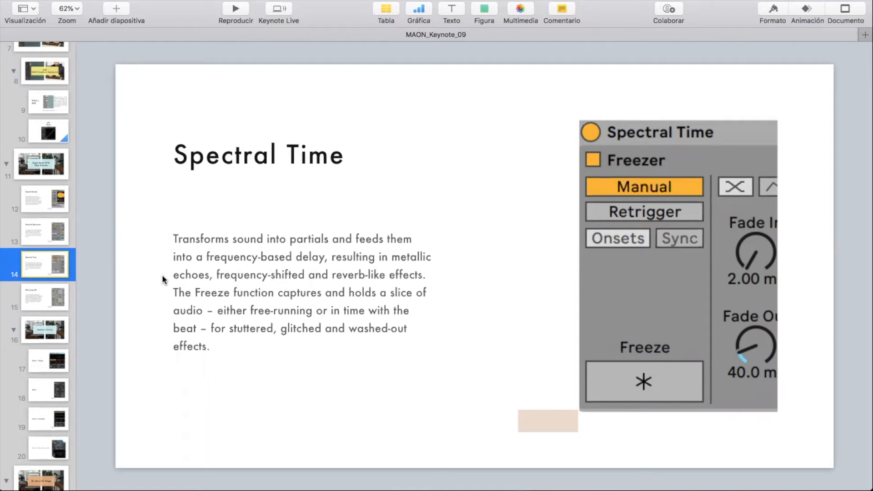
key(cmd+Tab)
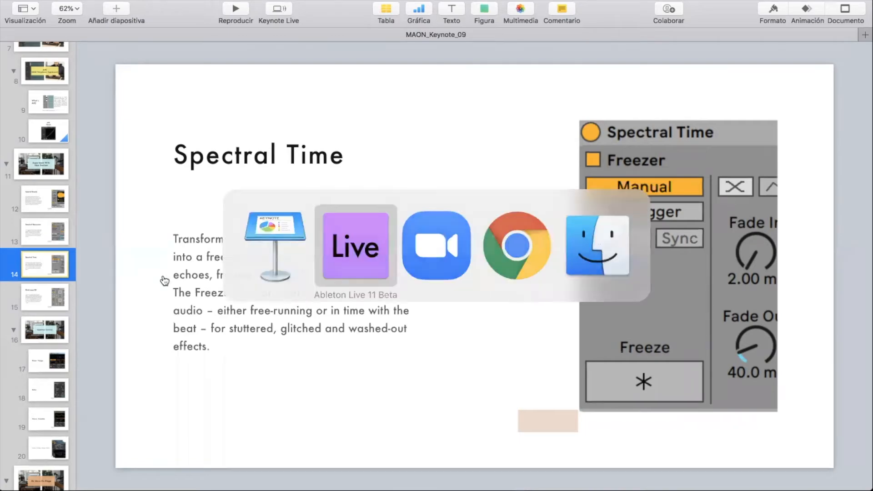
- Add Spectral Time to the E-Piano track's device chain and delete Spectral Resonator
click(180, 51)
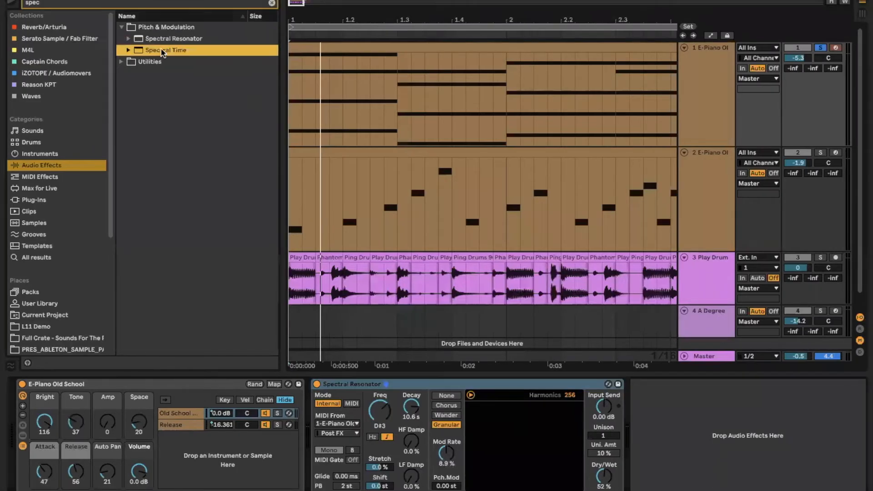
drag(629, 406, 629, 407)
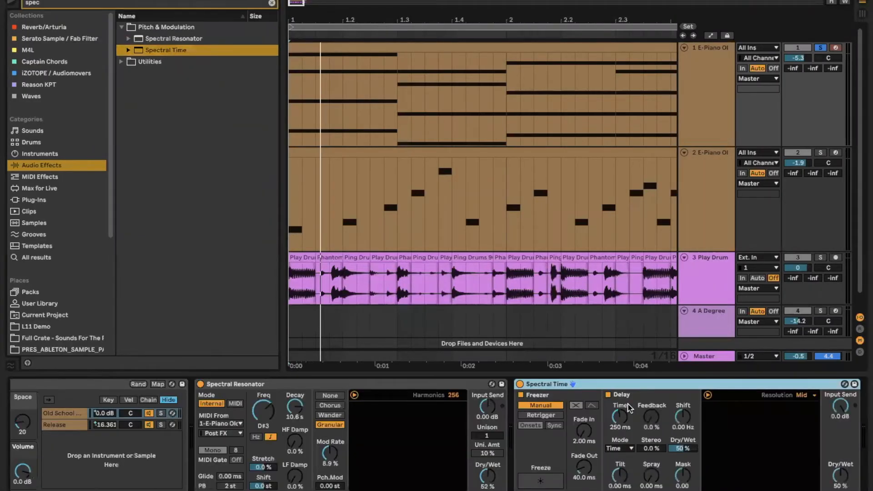
click(271, 384)
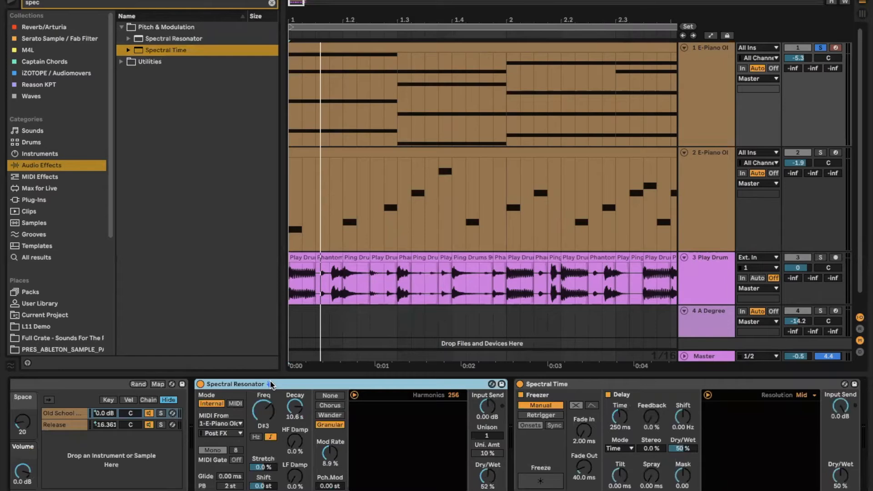
key(Delete)
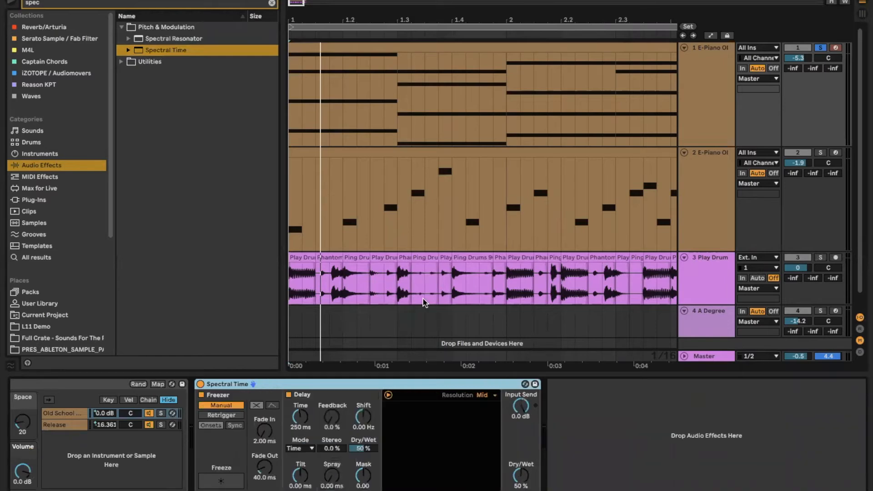
- Play the loop, raising Spectral Time's overall dry/wet to 98% and its delay feedback to 55%
key(space)
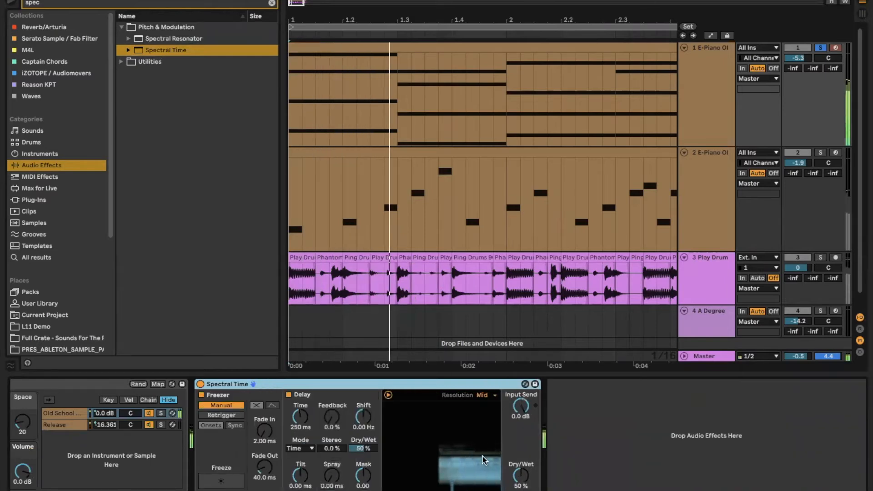
click(512, 465)
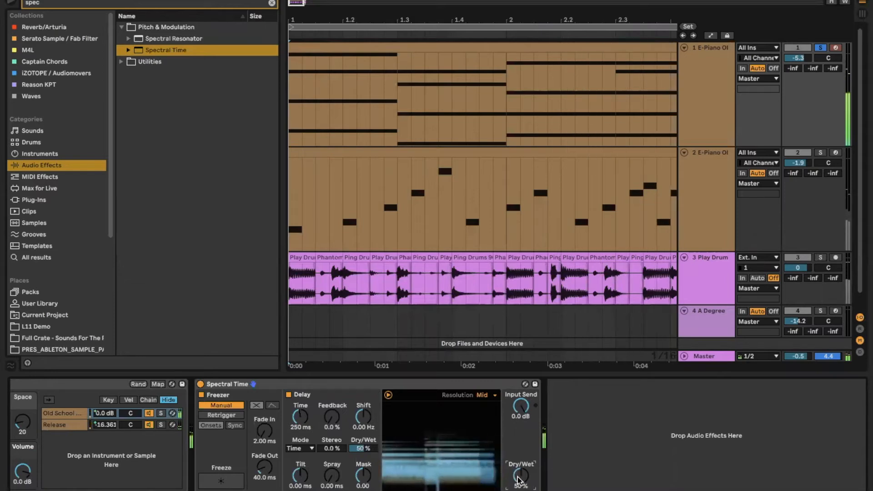
drag(521, 475, 520, 432)
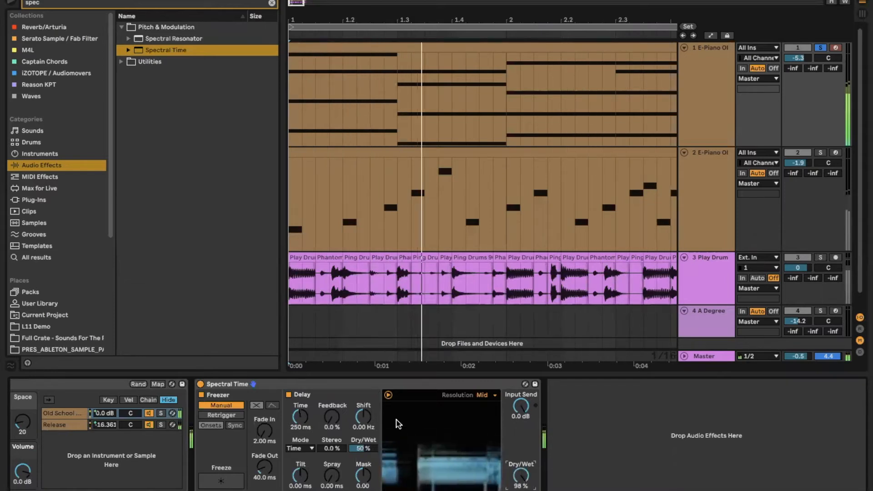
drag(334, 414, 334, 384)
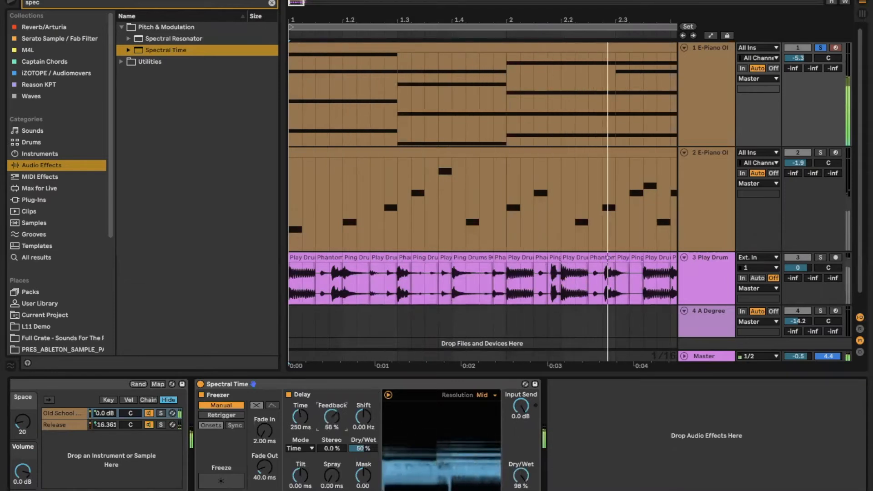
drag(334, 415, 333, 454)
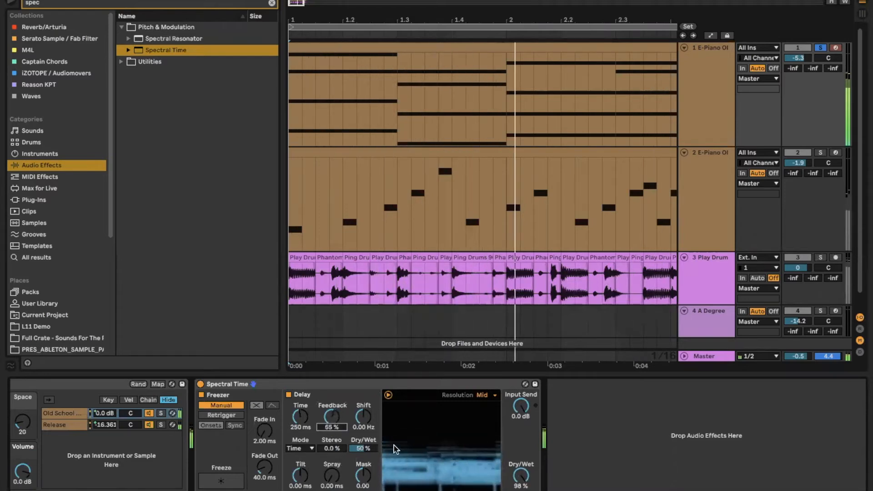
- Toggle Spectral Time's Freeze on and off repeatedly while the loop plays, and lower the delay feedback to 40%
click(222, 481)
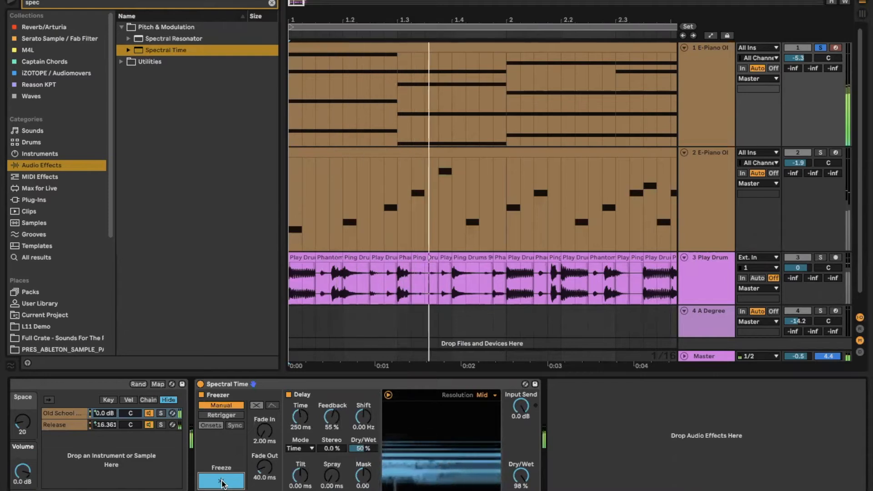
click(222, 481)
click(222, 482)
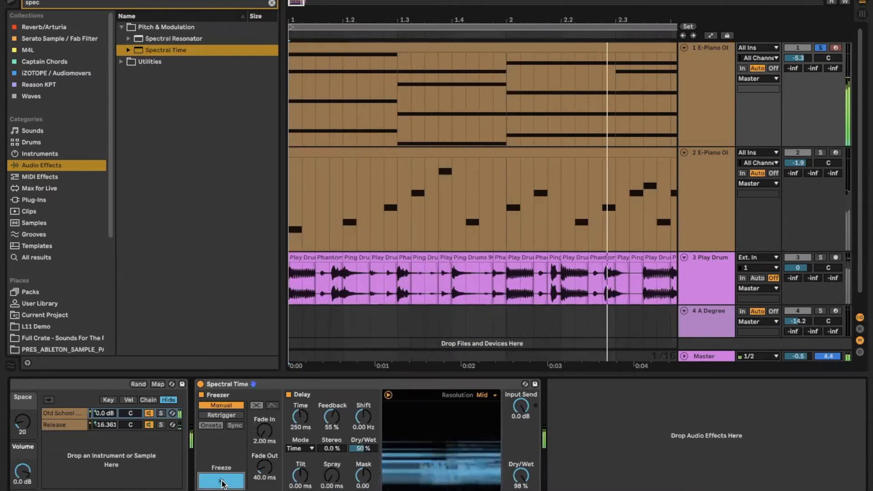
click(222, 482)
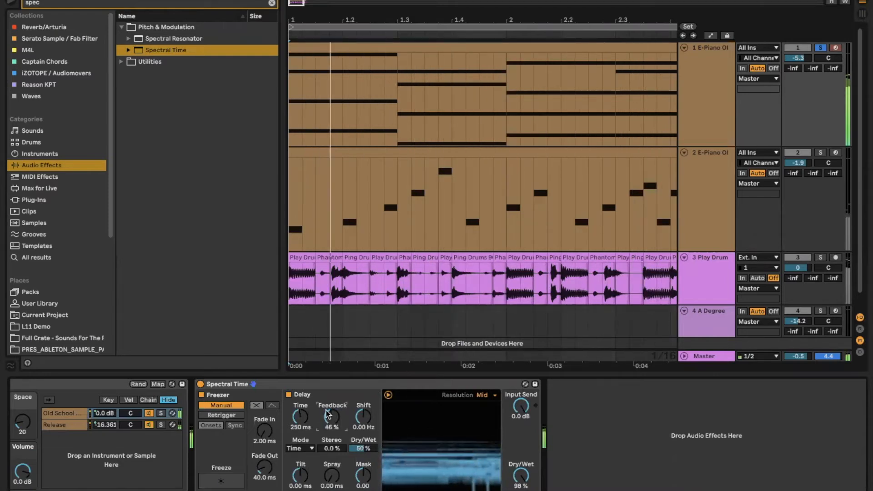
click(221, 482)
click(222, 482)
click(222, 482)
click(222, 482)
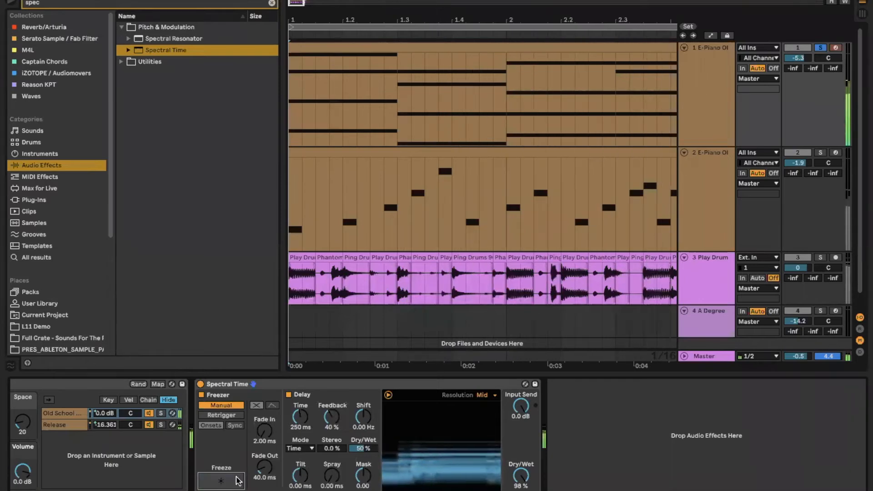
- Set Spectral Time's delay mode to 16th and briefly freeze the sound to audition it
click(300, 448)
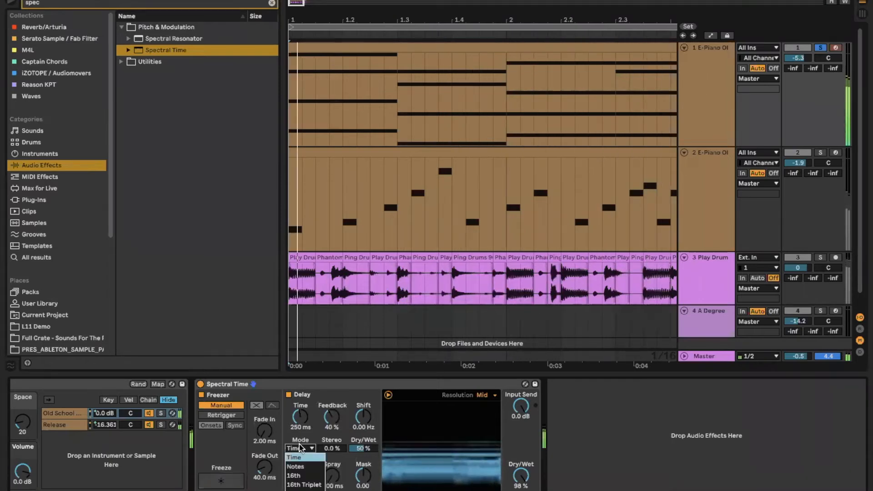
click(296, 475)
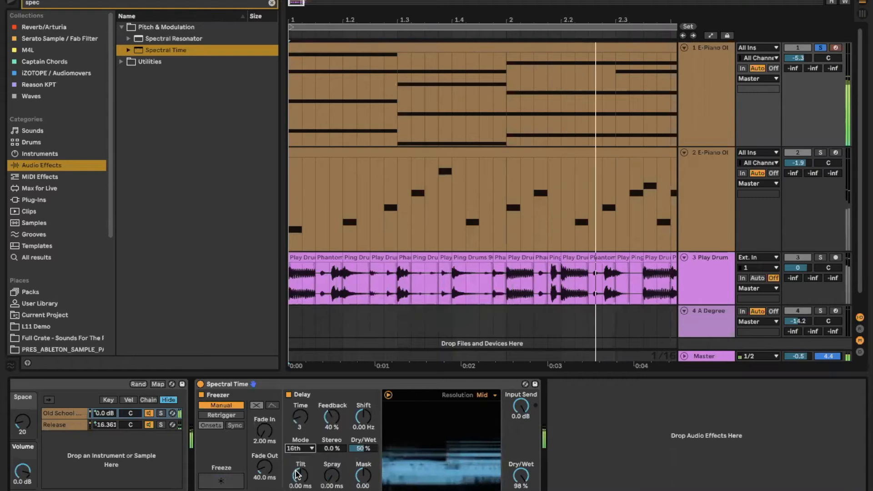
click(222, 480)
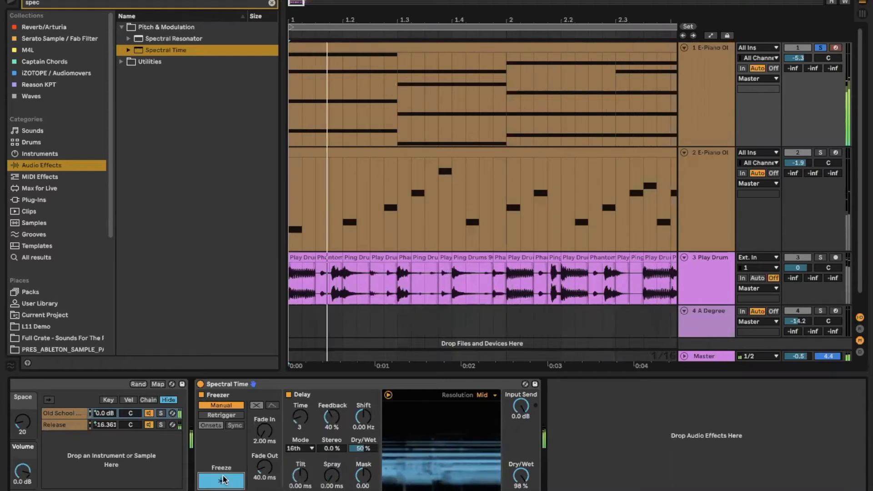
click(223, 480)
- Raise Spectral Time's delay spray to 70.8 ms while toggling Freeze, leaving the sound frozen
drag(332, 475, 332, 459)
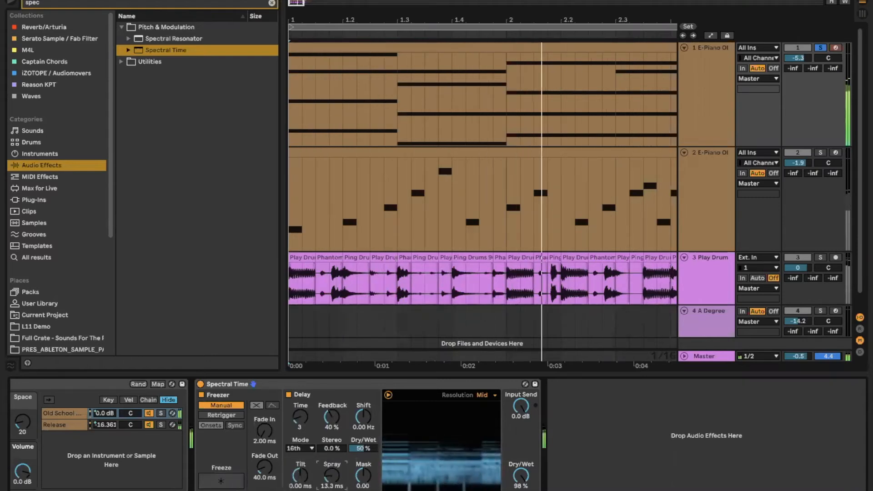
click(229, 481)
drag(344, 486, 344, 490)
click(224, 481)
click(224, 480)
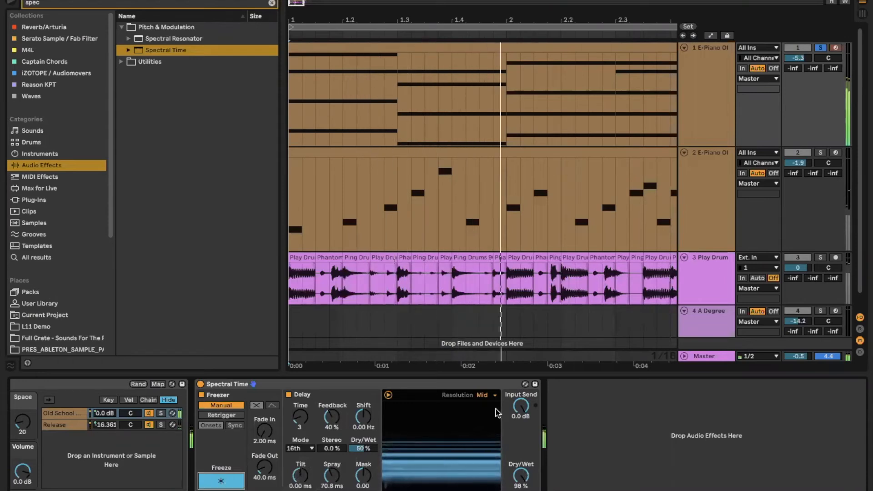
- Set Spectral Time's resolution to Ultra, then release Freeze and freeze the sound again
click(492, 395)
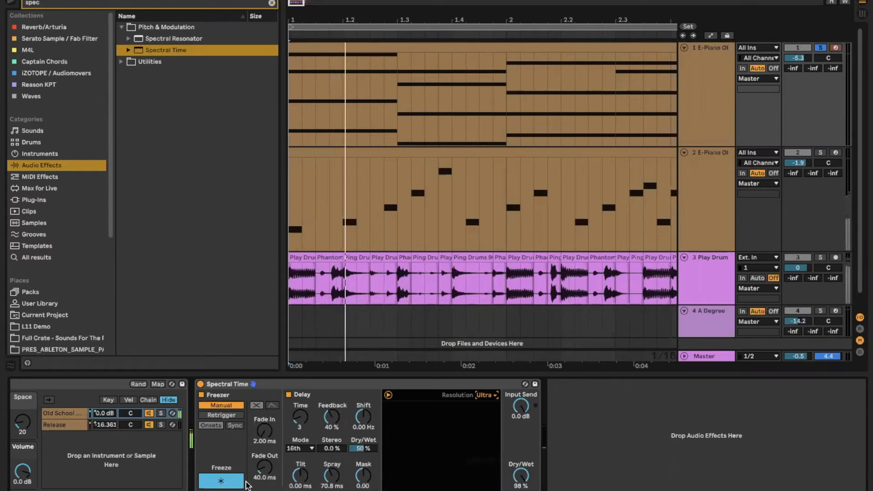
click(227, 483)
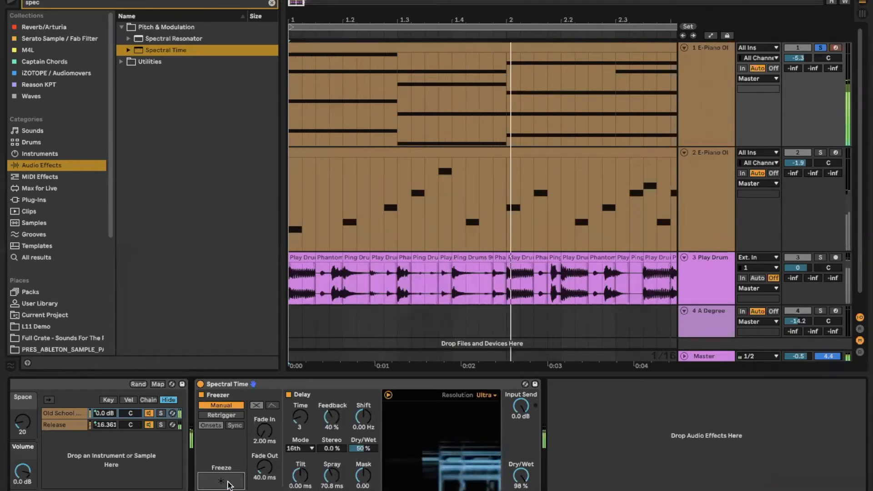
click(227, 483)
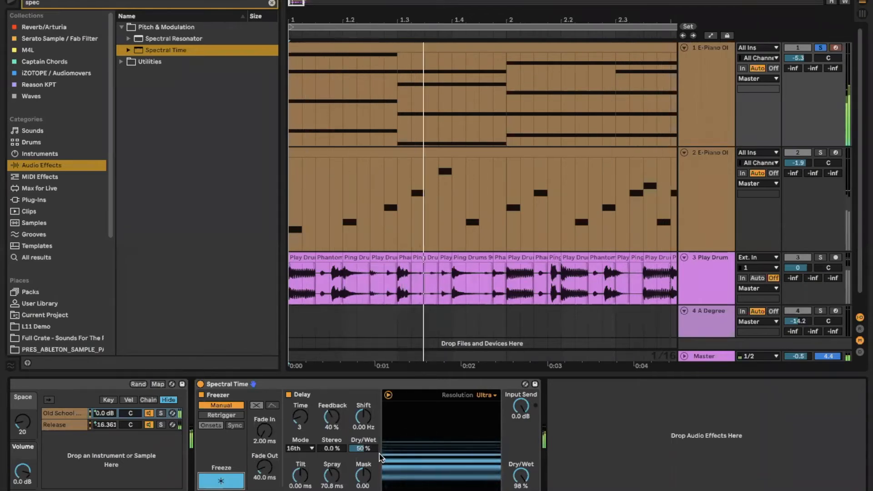
- Switch Spectral Time's freezer to Retrigger on onsets, and restart playback with Freeze re-engaged
click(216, 416)
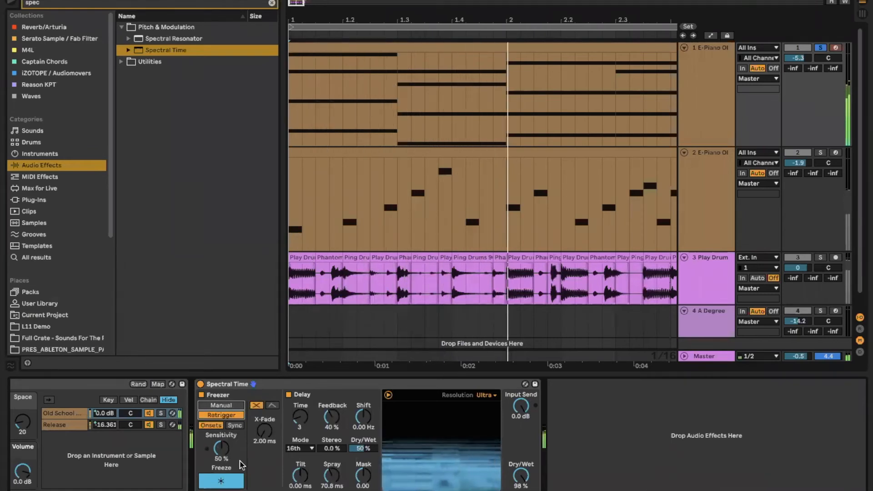
click(227, 483)
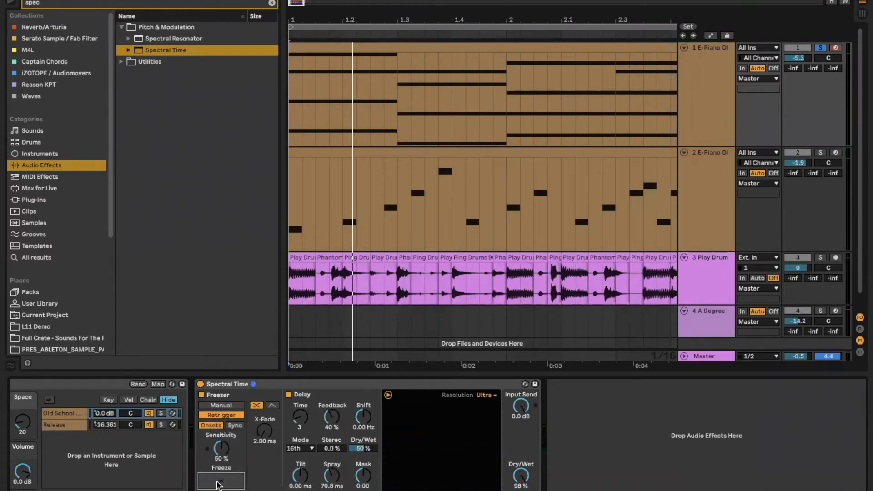
key(space)
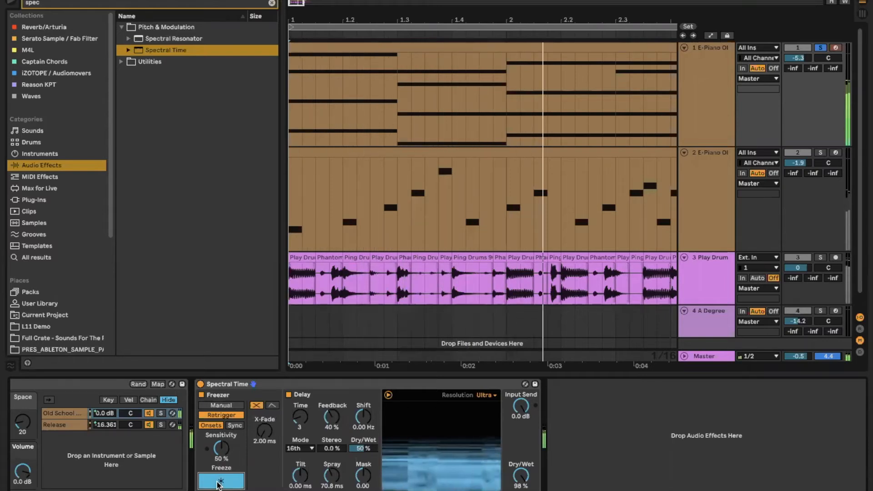
- Set Spectral Time's delay to Notes mode with a 1/4 time and a mask of 0.49
click(298, 450)
click(300, 463)
drag(304, 411, 303, 400)
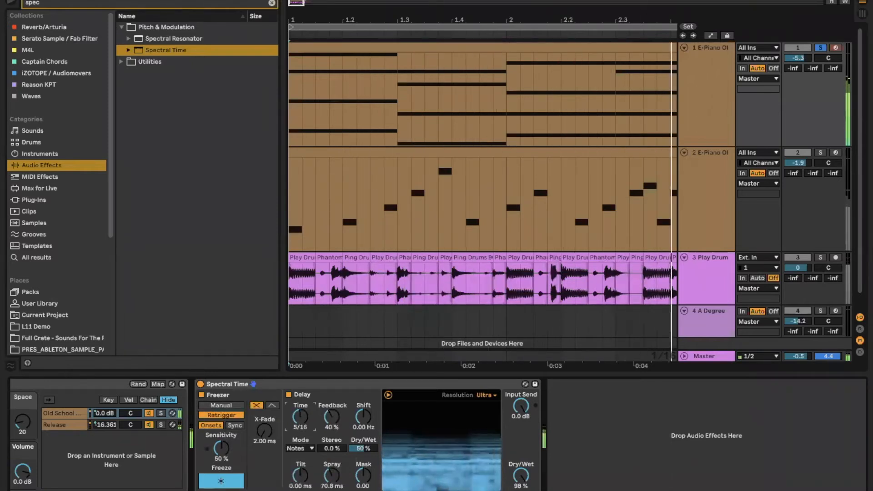
click(362, 475)
drag(363, 475, 357, 479)
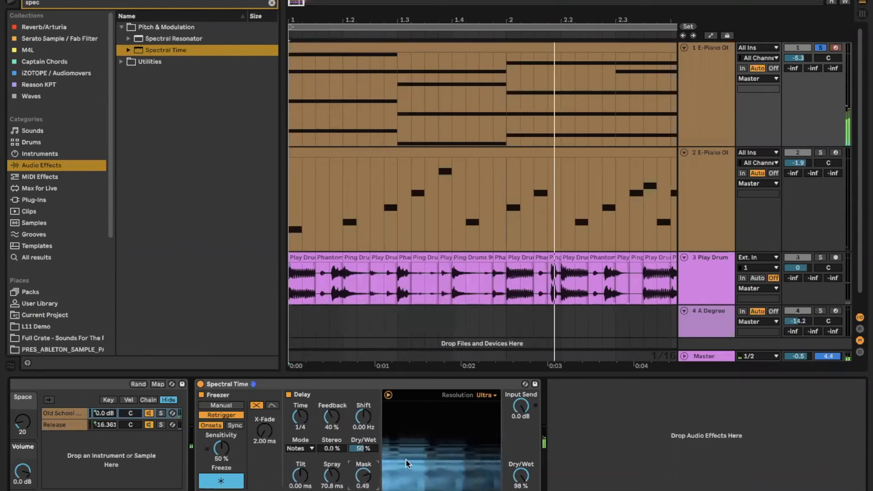
- Select the Spectral Time device on the first E-Piano track
click(318, 384)
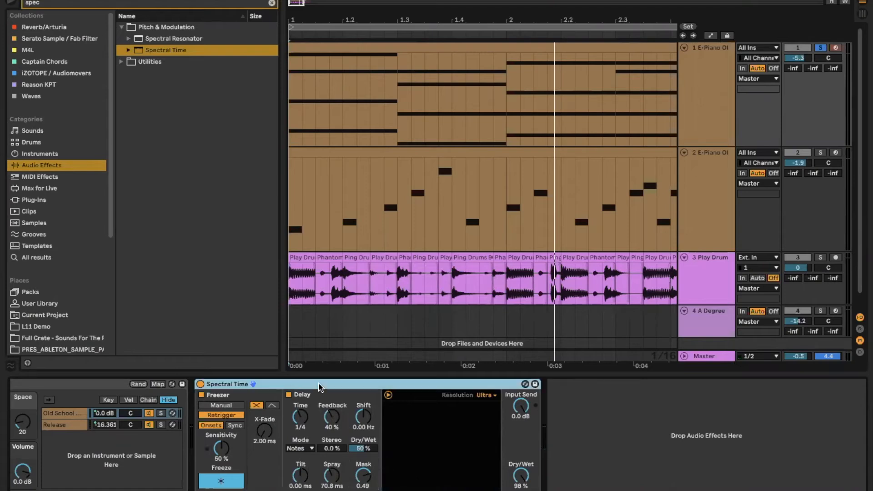
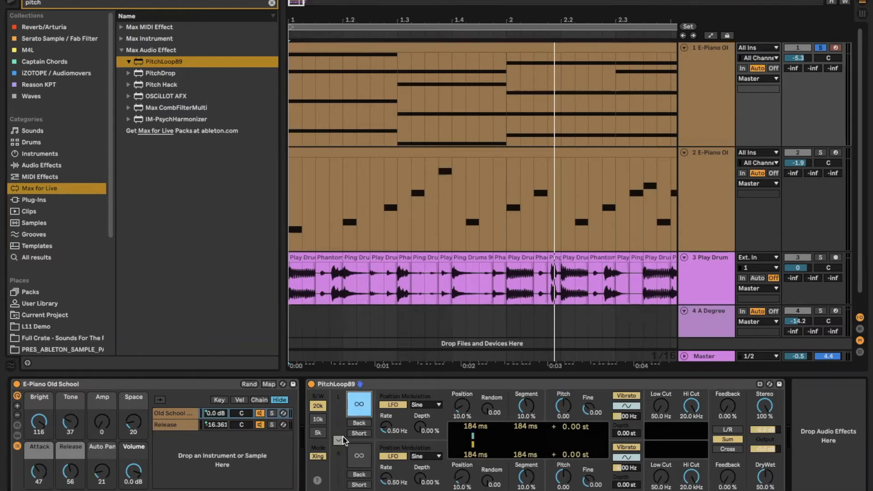
- Start playback and set PitchLoop89's left channel to 65.9% position, 1.05% segment and 19.00 st pitch
key(space)
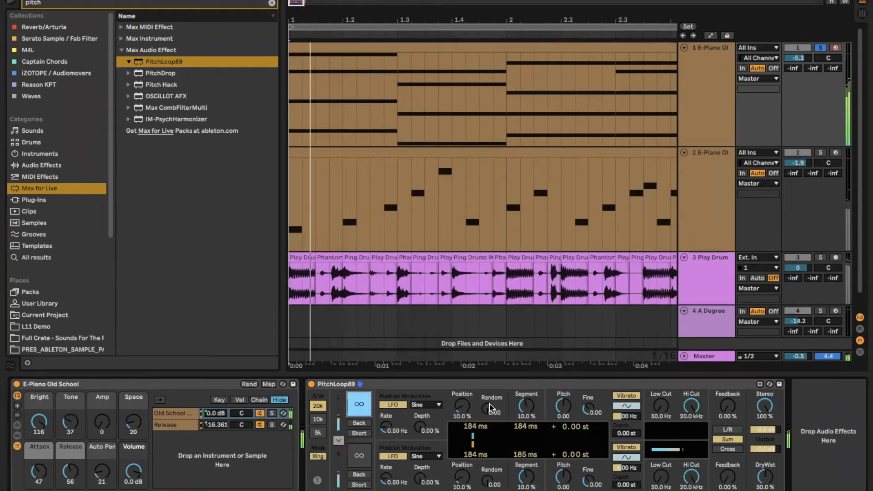
drag(461, 406, 462, 381)
click(525, 405)
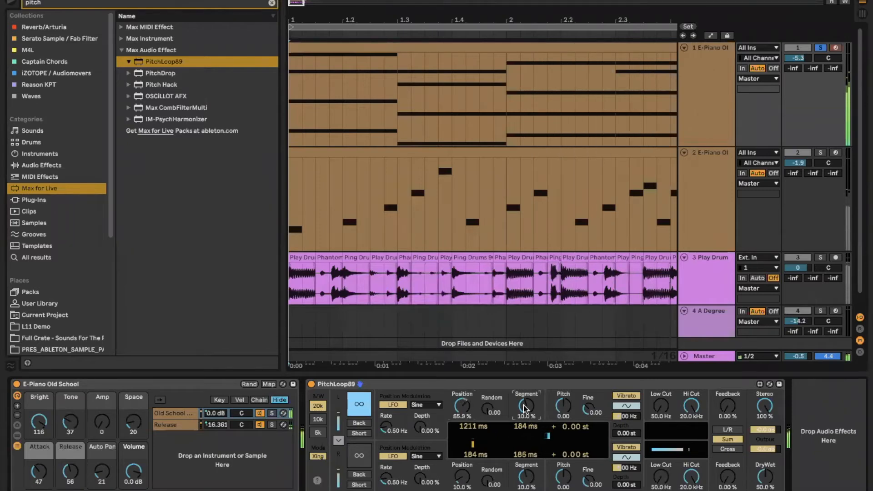
drag(524, 406, 564, 386)
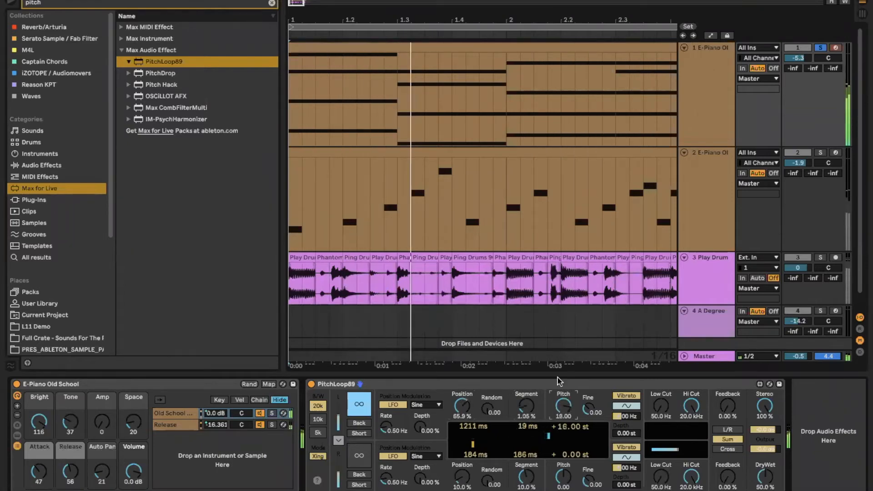
- Set PitchLoop89's left position randomness to 25.0 and turn on the infinite loop for the right channel
mouse_move(493, 409)
mouse_down()
mouse_move(493, 346)
mouse_move(479, 414)
mouse_up()
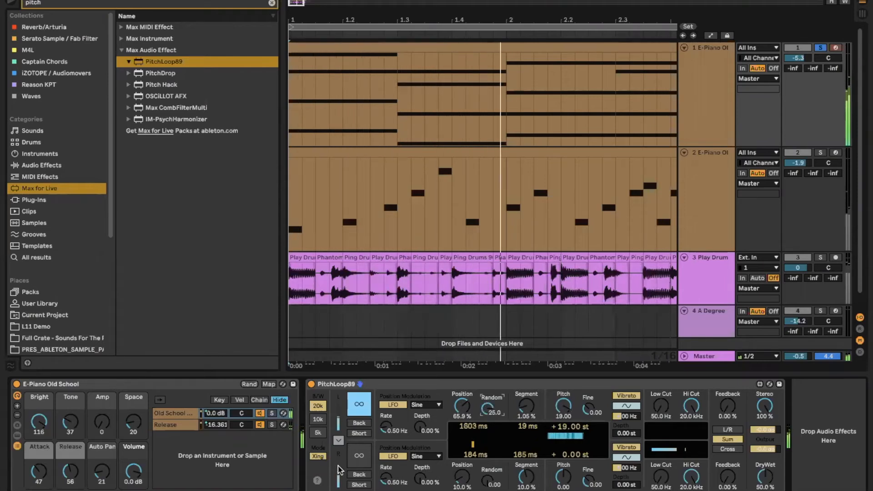
click(359, 456)
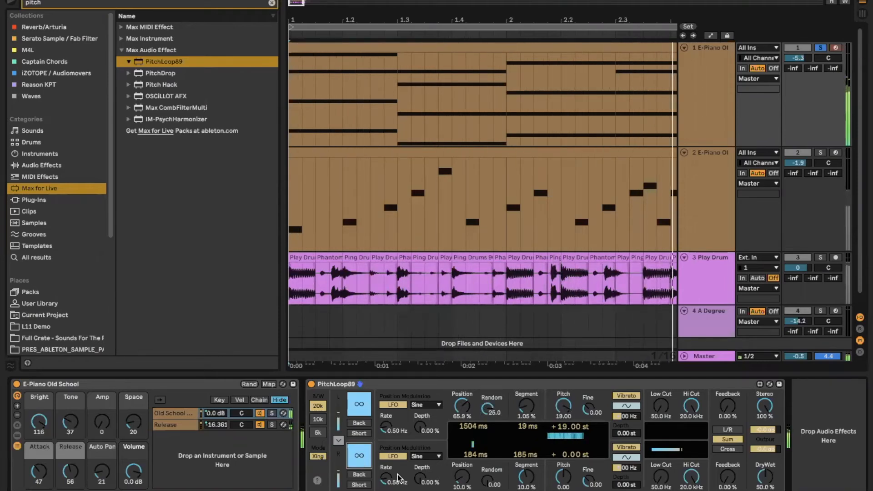
- Set PitchLoop89's R modulation Depth to 27.7% and Random to 18.7, with Feedback at 56% for R and 47% for L
drag(422, 481, 422, 457)
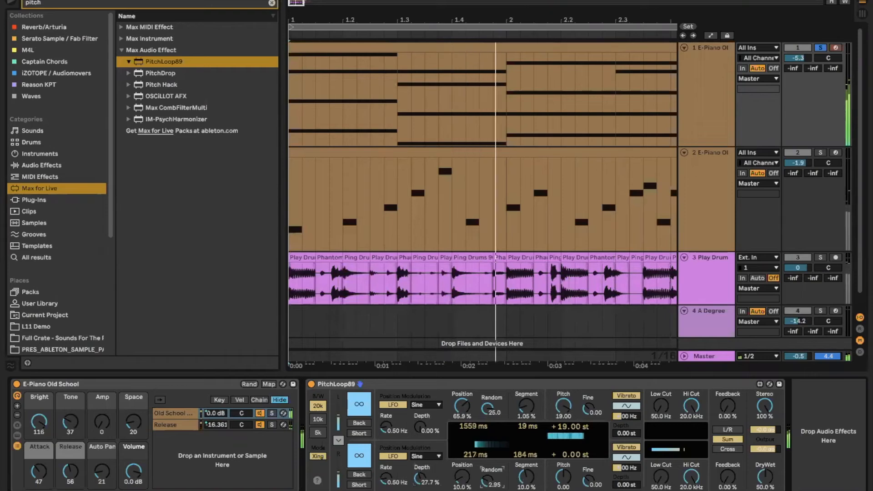
drag(486, 485, 486, 476)
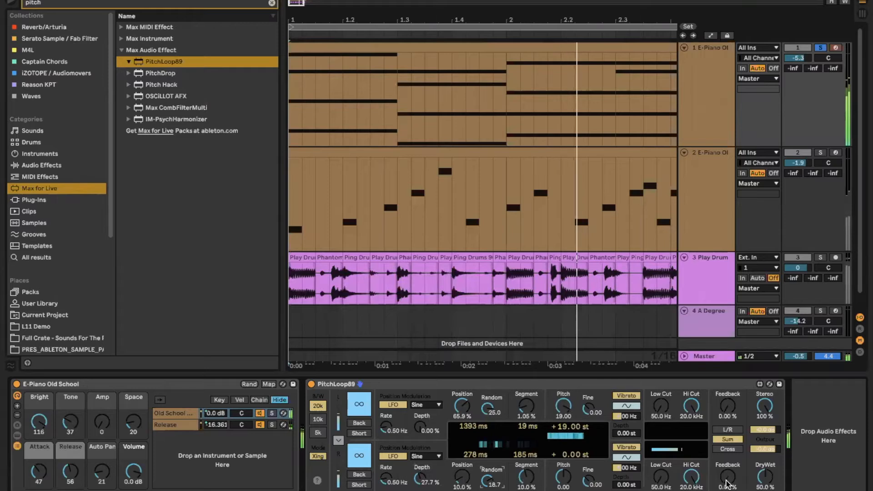
drag(728, 478, 724, 446)
drag(727, 406, 727, 385)
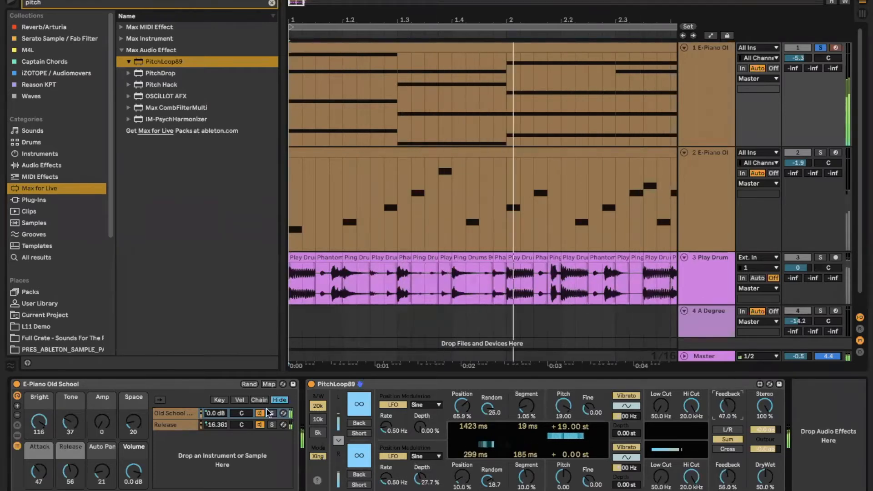
- Try PitchLoop89's 10k bandwidth, raise Dry/Wet to 98%, and switch the bandwidth to 5k
click(318, 421)
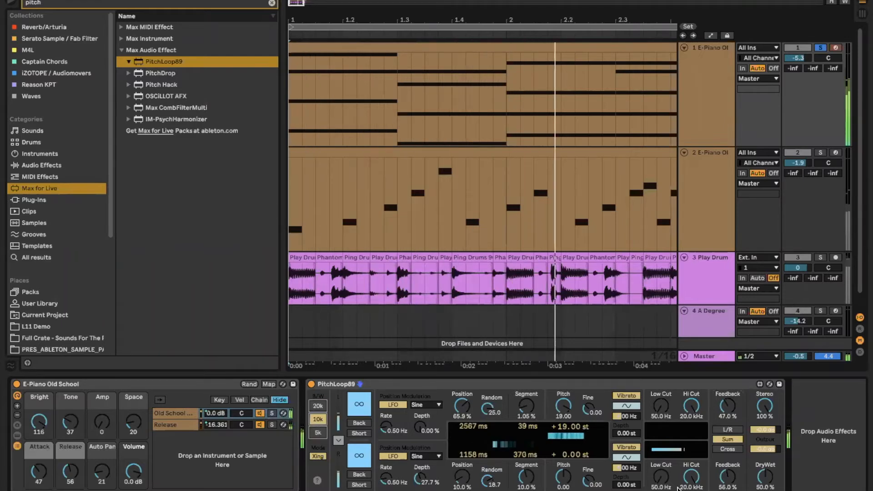
drag(765, 476, 764, 437)
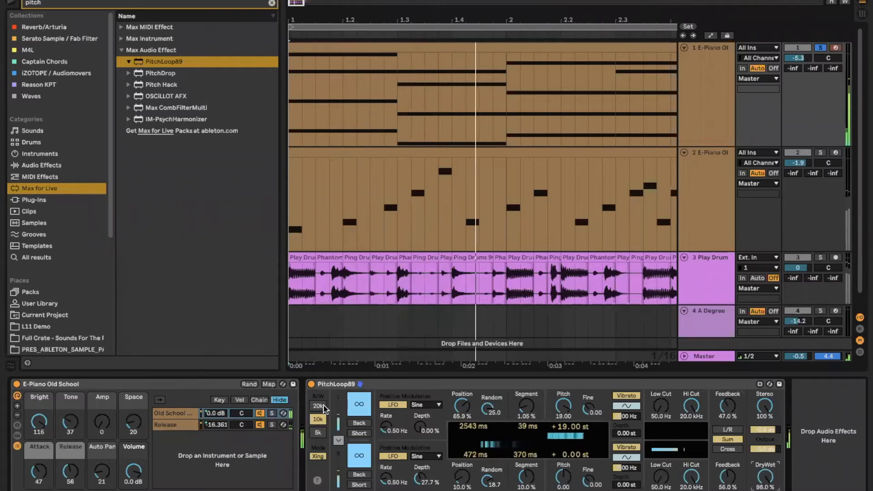
click(318, 432)
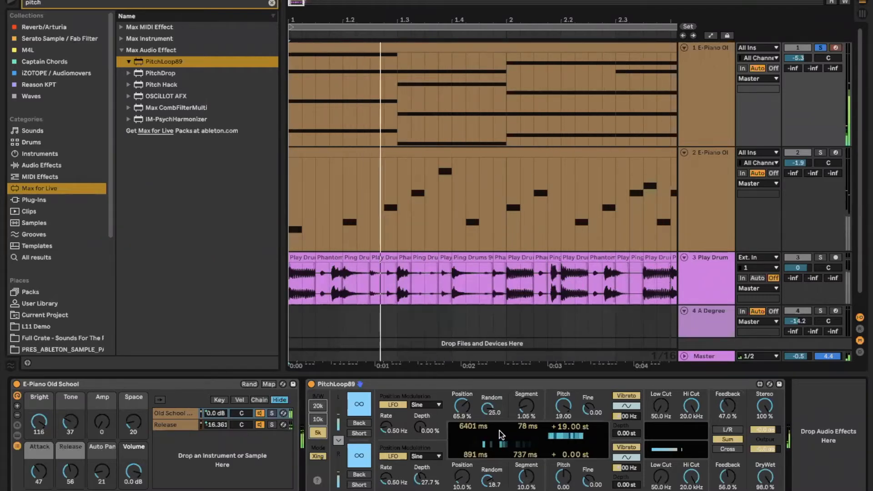
- Set PitchLoop89's L Random to 10.6 and Segment to 18.2%, R Segment to 27.8% and Pitch to 10, and Dry/Wet to 52%
drag(487, 417, 522, 406)
drag(525, 477, 563, 466)
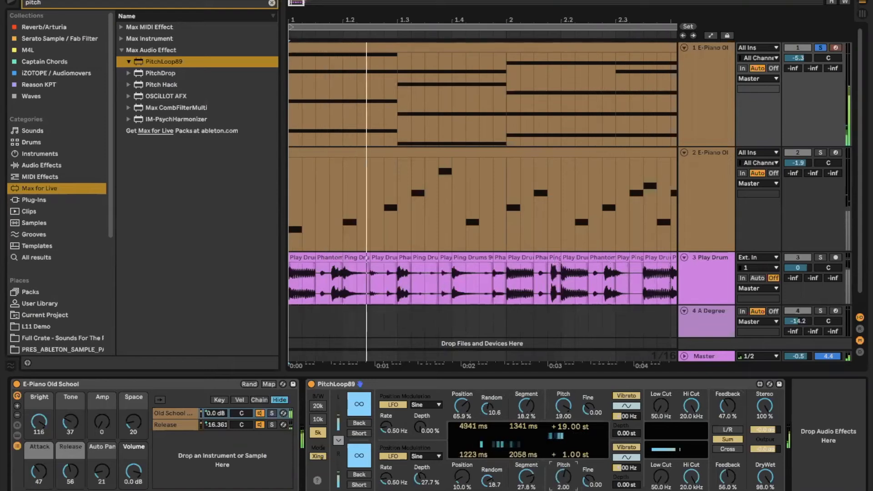
drag(764, 476, 765, 490)
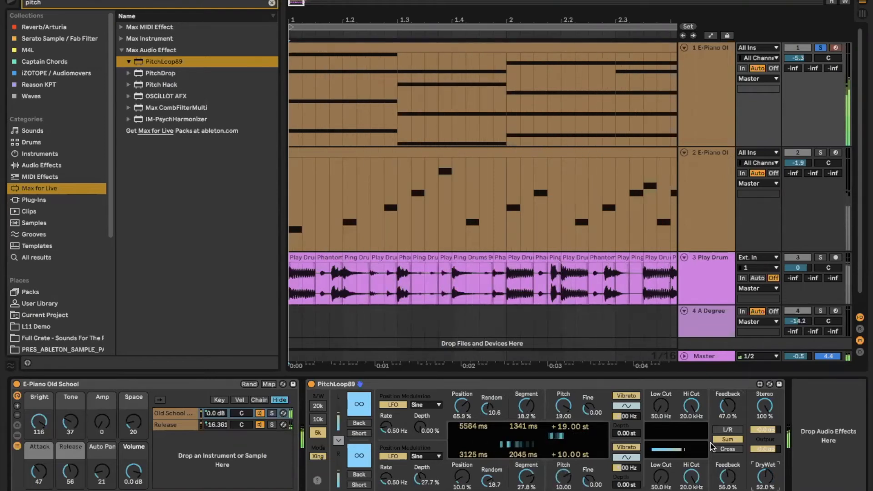
- Set PitchLoop89's bandwidth to 20k, L Segment to 6.81% and L Position to 37.6%, and switch the device off
click(320, 406)
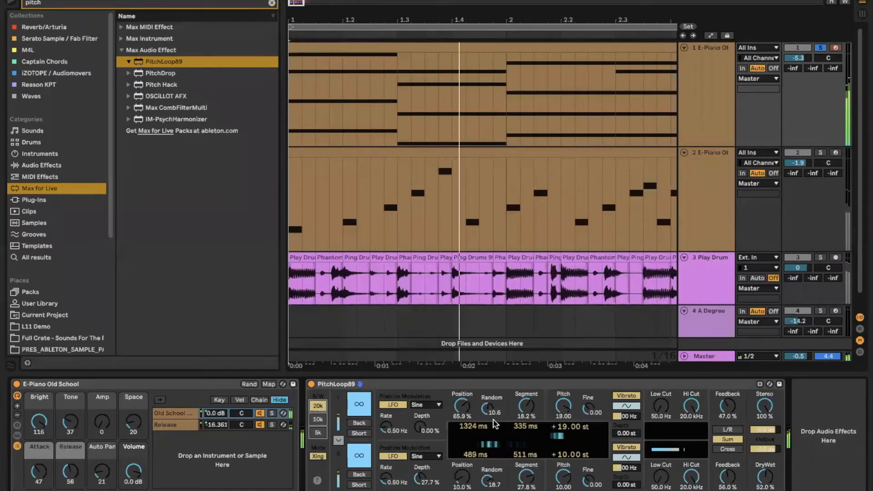
drag(526, 406, 526, 412)
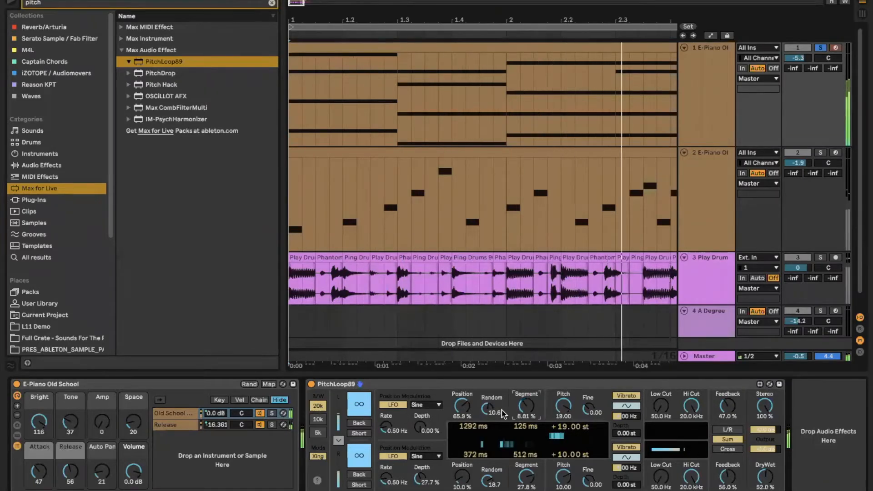
drag(462, 406, 462, 421)
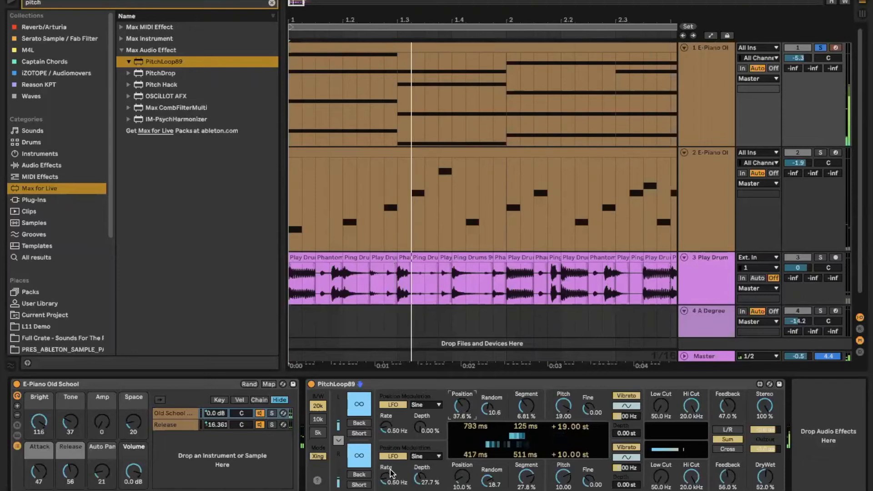
click(312, 384)
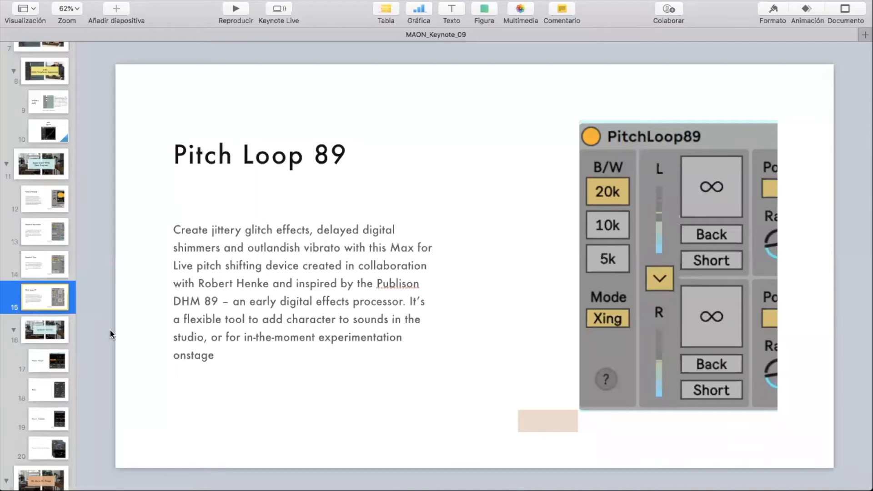
- Show the Updated Classics slide and the Phaser - Flanger slide in the Keynote presentation
click(42, 335)
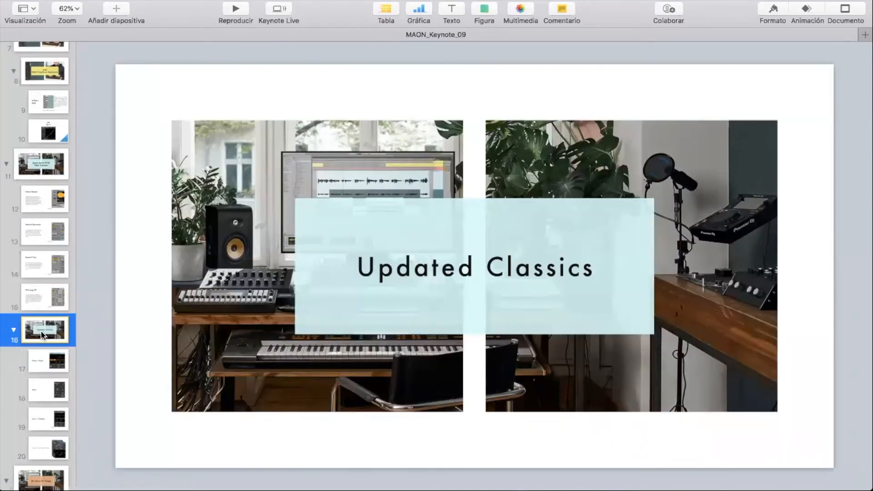
click(55, 361)
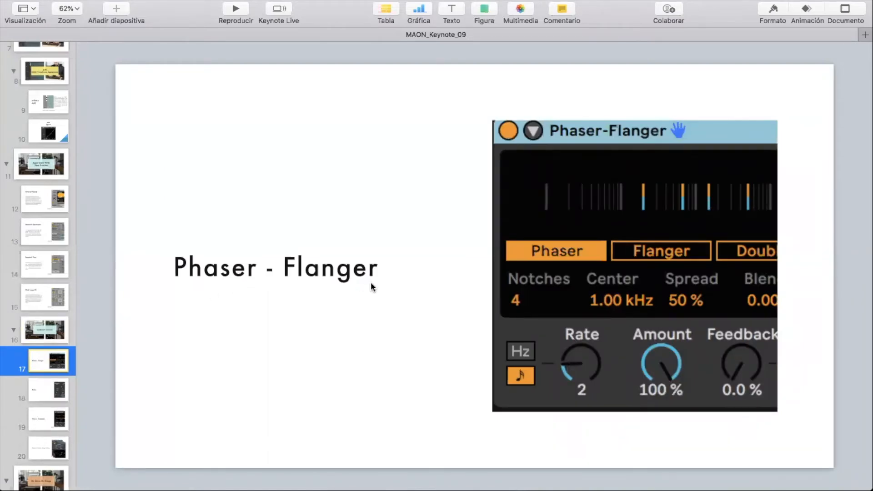
- Switch to Ableton Live and replace PitchLoop89 on the first E-Piano track with the Phaser-Flanger audio effect
key(super+Tab)
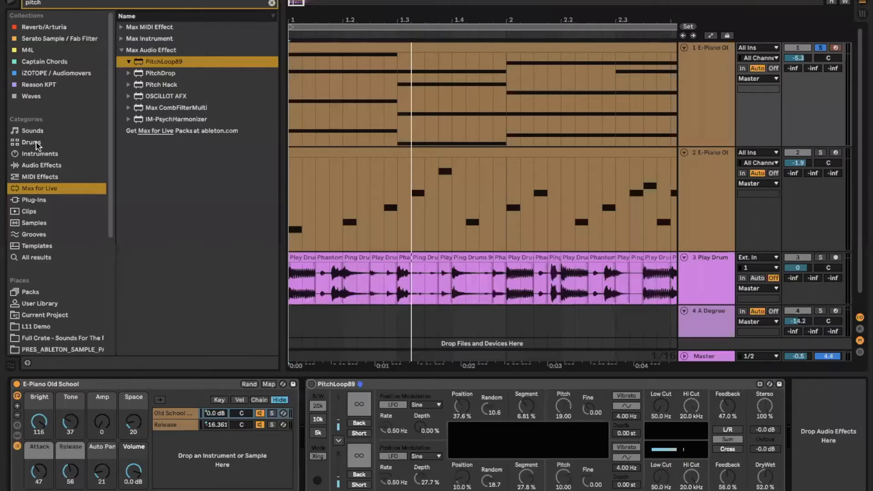
click(37, 166)
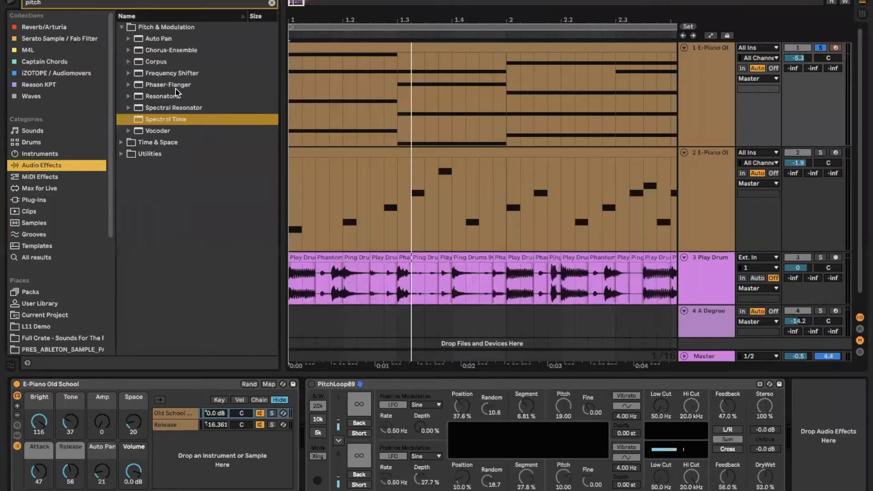
click(159, 85)
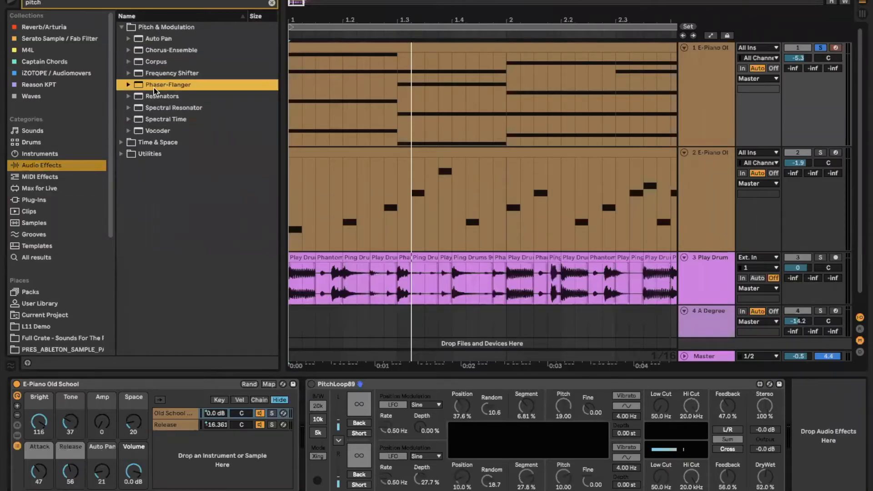
click(376, 385)
key(Delete)
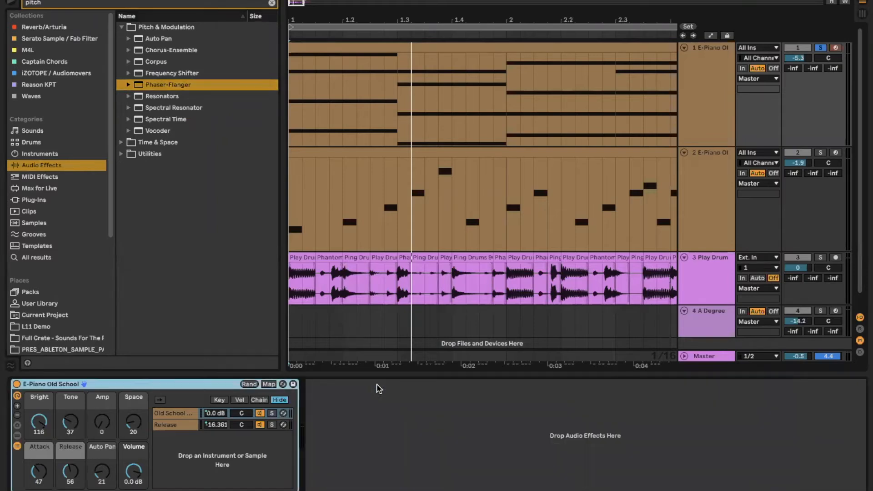
click(158, 86)
drag(386, 460, 382, 448)
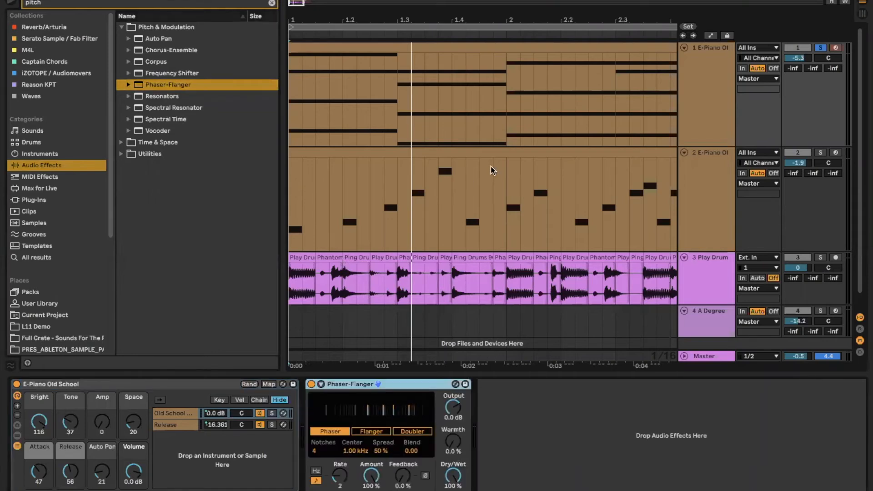
- Play the loop with Phaser-Flanger in Flanger mode, using a modulation frequency of 1.14 Hz and 43% Feedback
key(space)
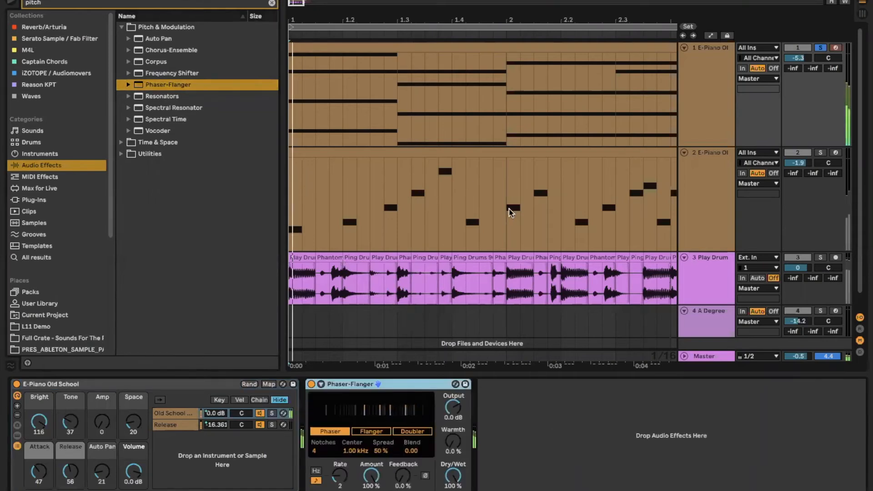
click(373, 431)
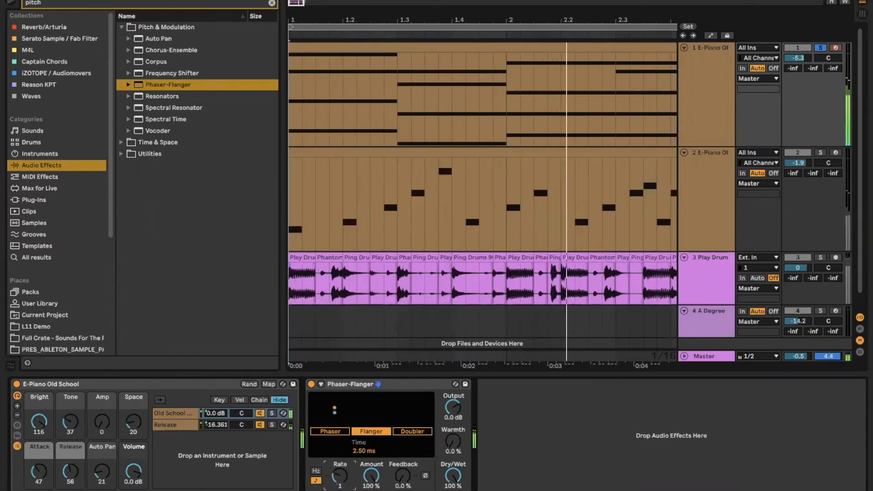
drag(340, 475, 339, 482)
click(316, 471)
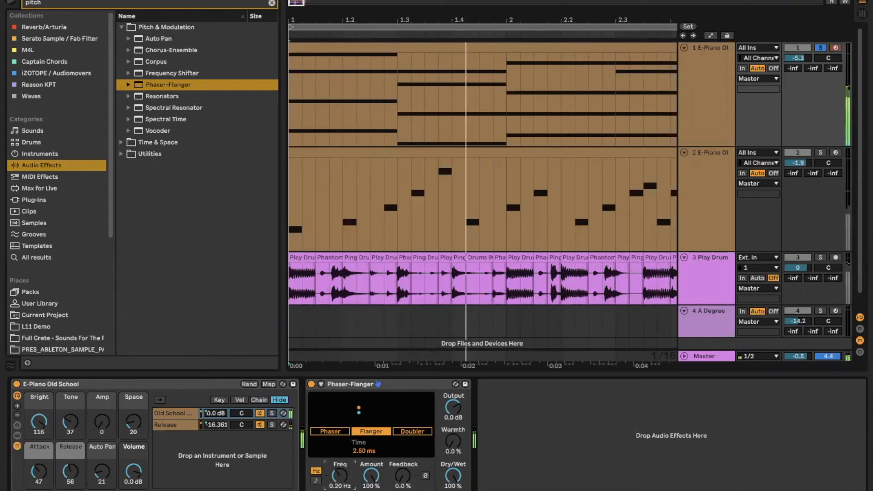
mouse_move(340, 474)
mouse_down()
mouse_move(340, 463)
mouse_move(340, 474)
mouse_up()
drag(402, 475, 402, 467)
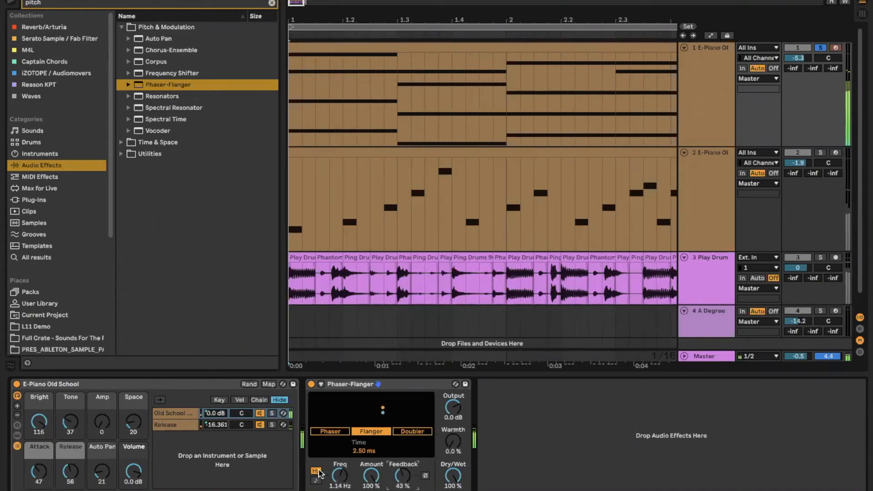
- Audition Phaser-Flanger's Doubler mode during playback, return to Flanger mode, and try the Warmth control
click(415, 431)
key(space)
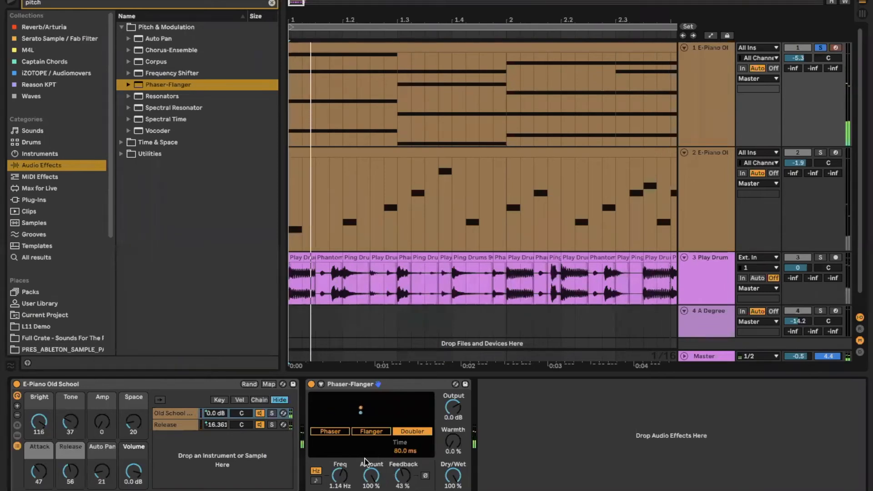
click(376, 434)
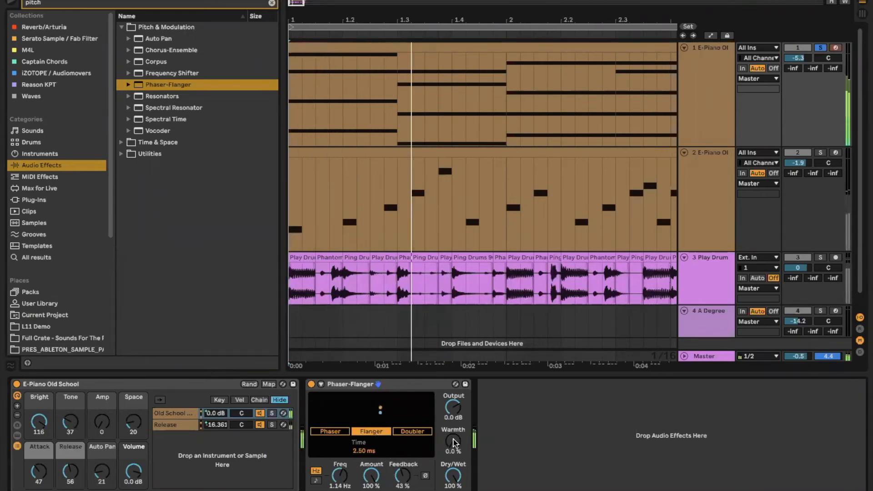
mouse_move(453, 440)
mouse_down()
mouse_move(452, 418)
mouse_move(456, 443)
mouse_up()
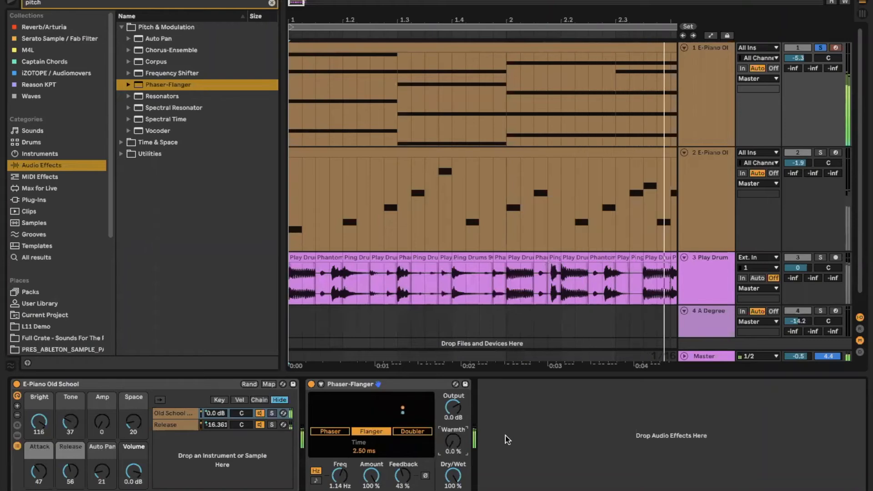
click(369, 385)
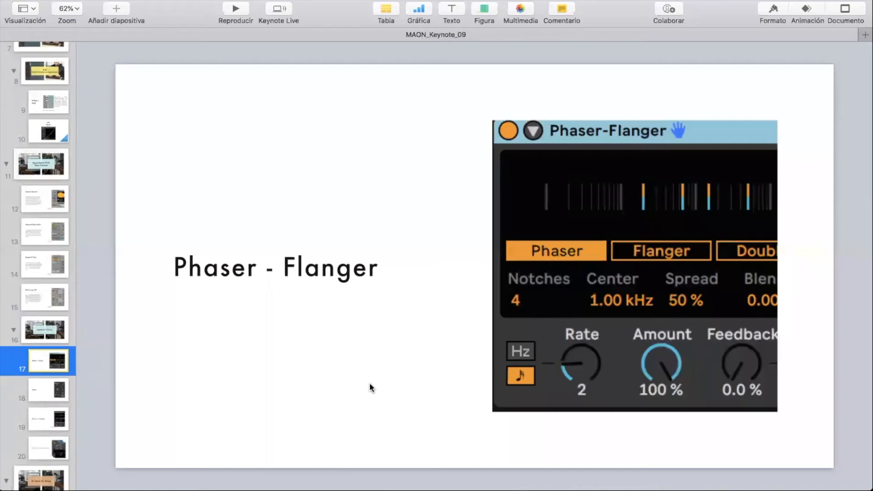
- Advance the presentation by one slide, switch to Ableton Live and find Redux by searching the audio effects for "redux"
key(Down)
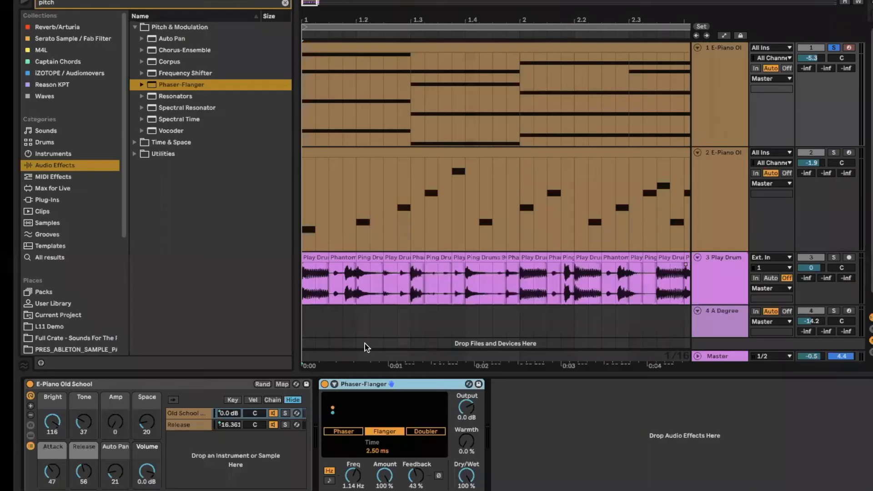
click(114, 5)
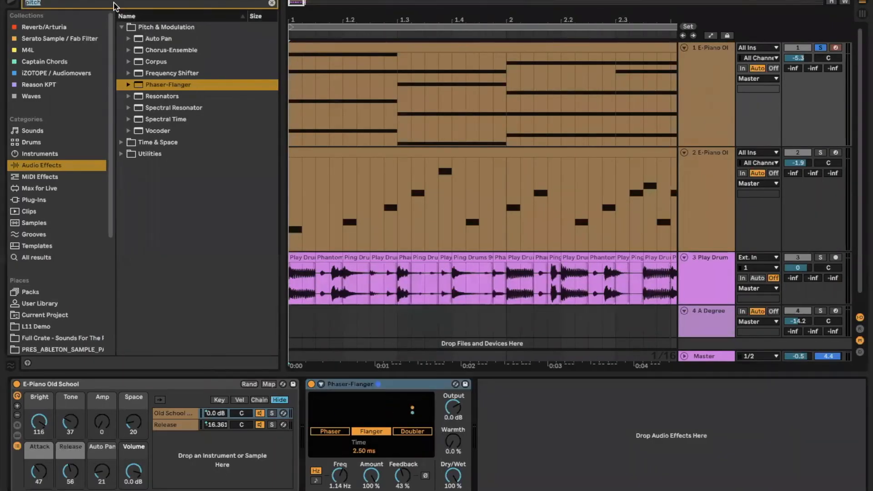
text(redux)
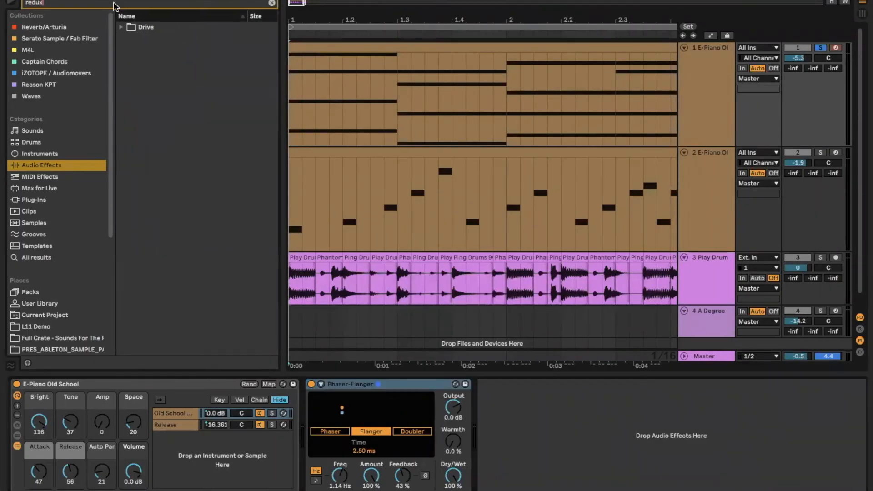
click(121, 27)
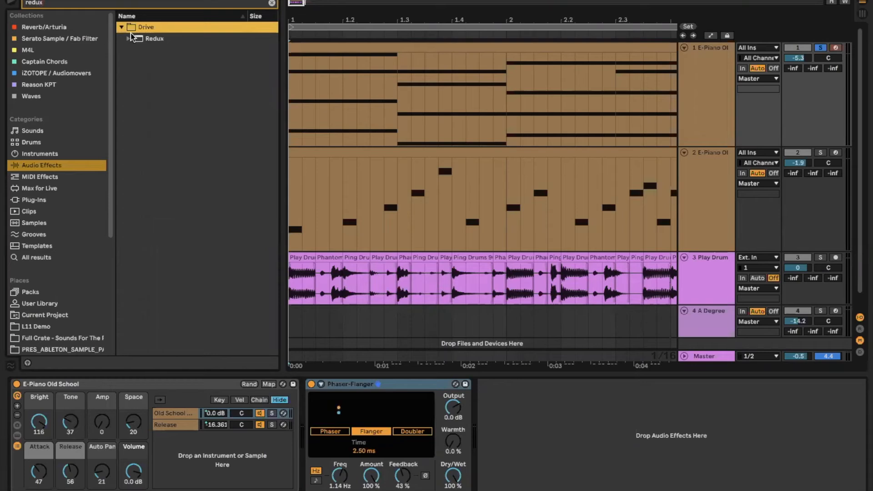
click(142, 40)
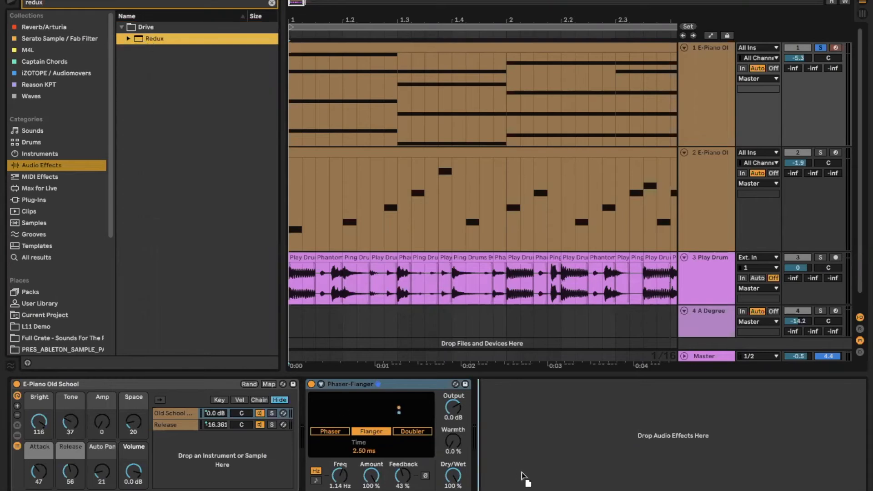
- Add Redux to the first E-Piano track's device chain and remove Phaser-Flanger
drag(522, 477, 518, 475)
click(367, 384)
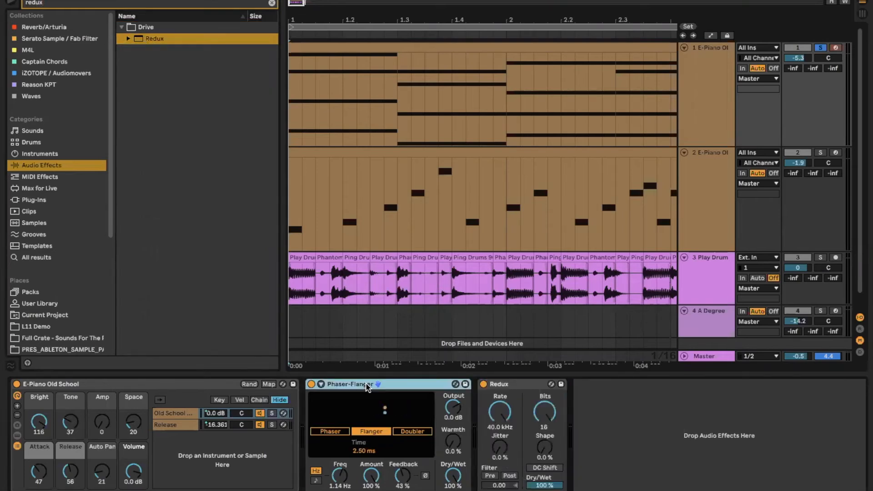
key(Delete)
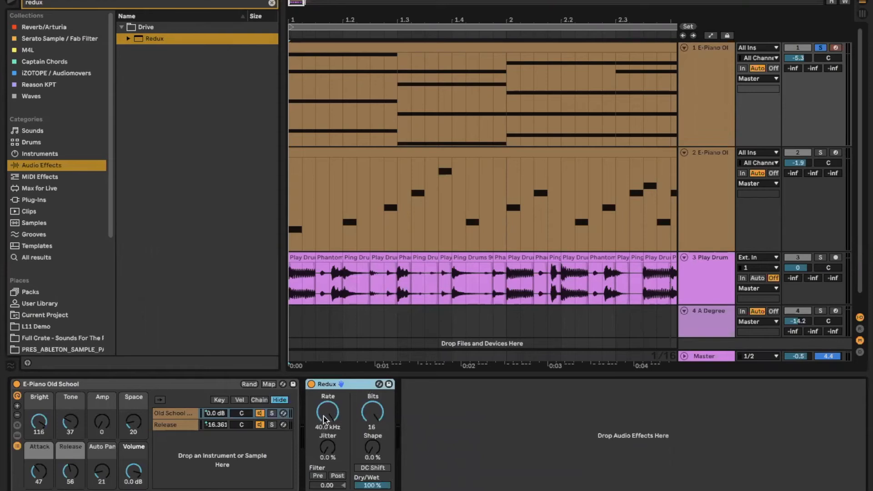
- Play the loop through Redux, try Bits at 6, and set Rate to 21.8 kHz, Jitter to 11% and Dry/Wet to 18%
key(space)
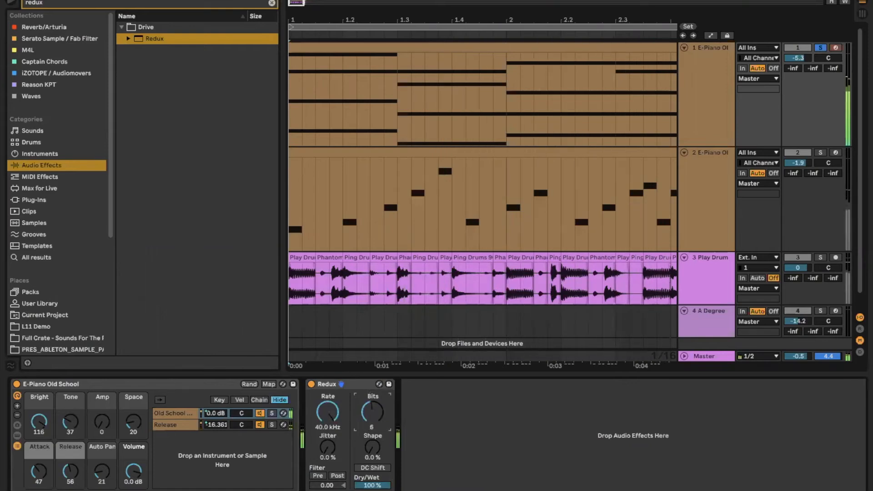
drag(330, 411, 372, 457)
click(328, 413)
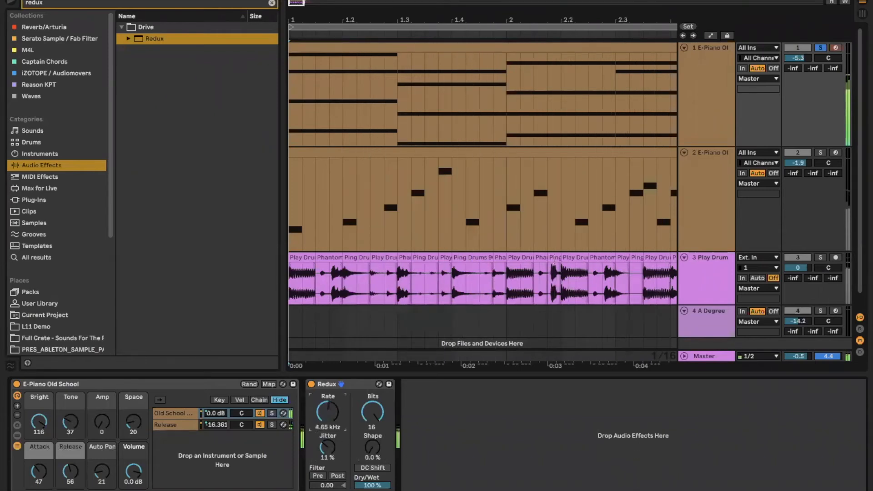
drag(336, 416, 336, 398)
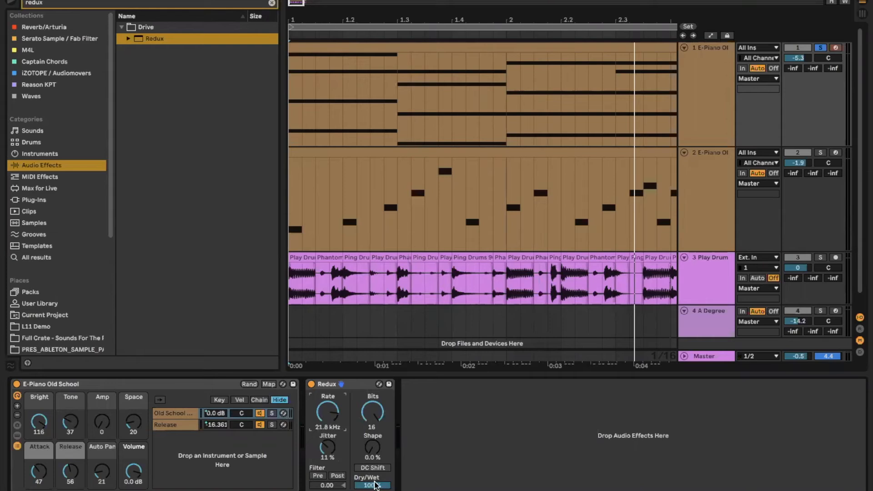
drag(376, 485, 376, 485)
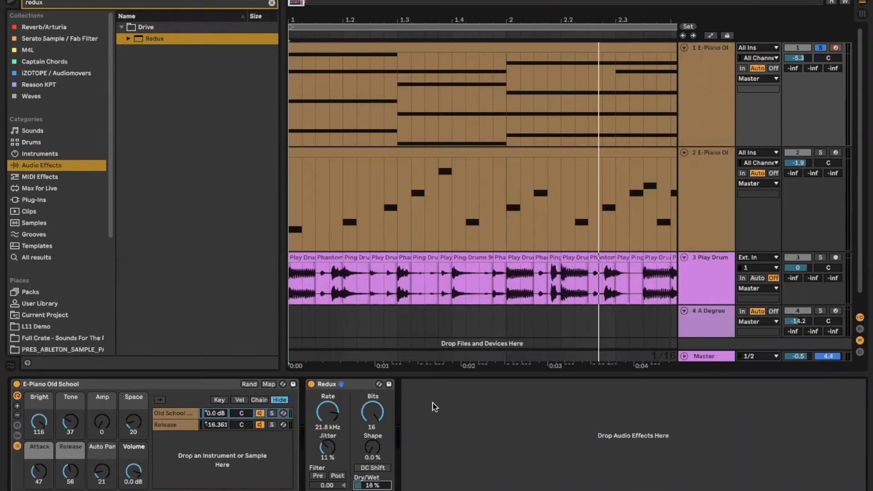
- Show the Chorus-Ensemble slide in Keynote, switch back to Ableton Live and search the audio effects for "choru"
key(super+Tab)
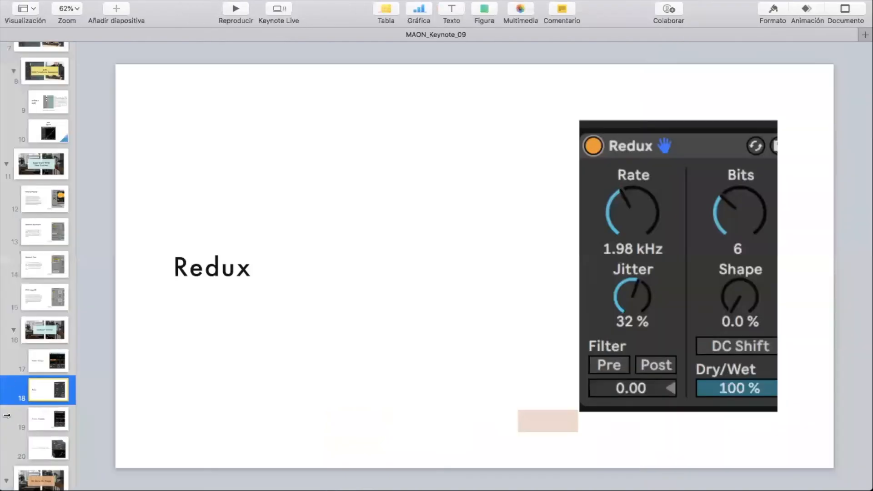
click(50, 421)
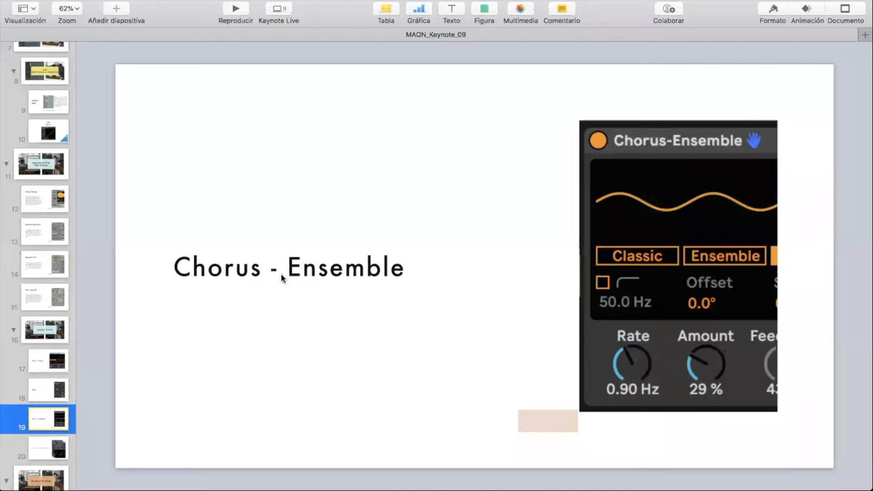
key(super+Tab)
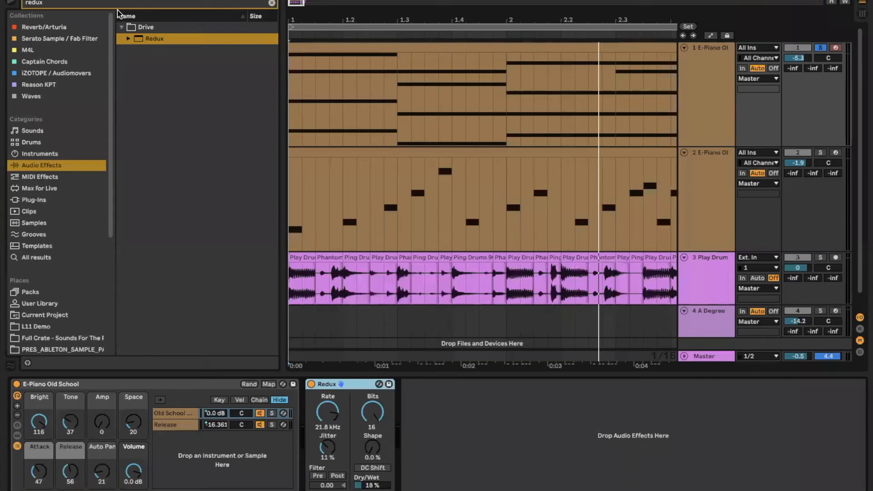
key(super+f)
text(choru)
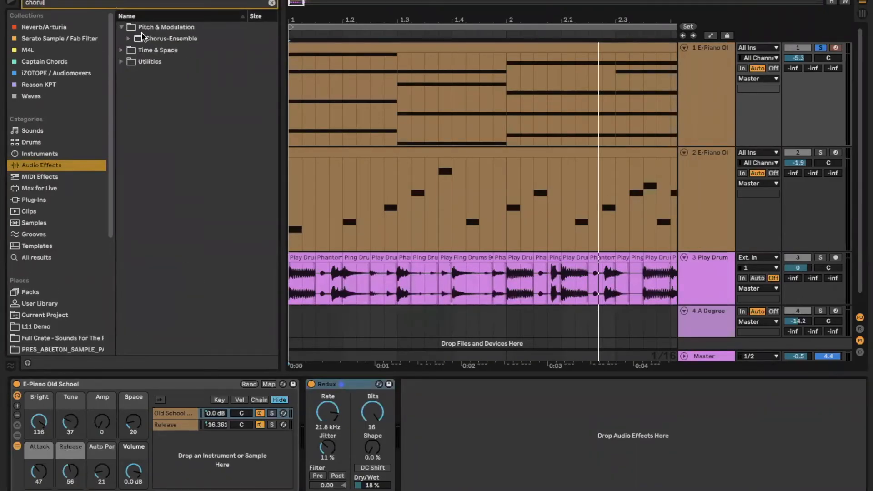
- Add Chorus-Ensemble to the first E-Piano track's device chain and remove Redux
click(143, 38)
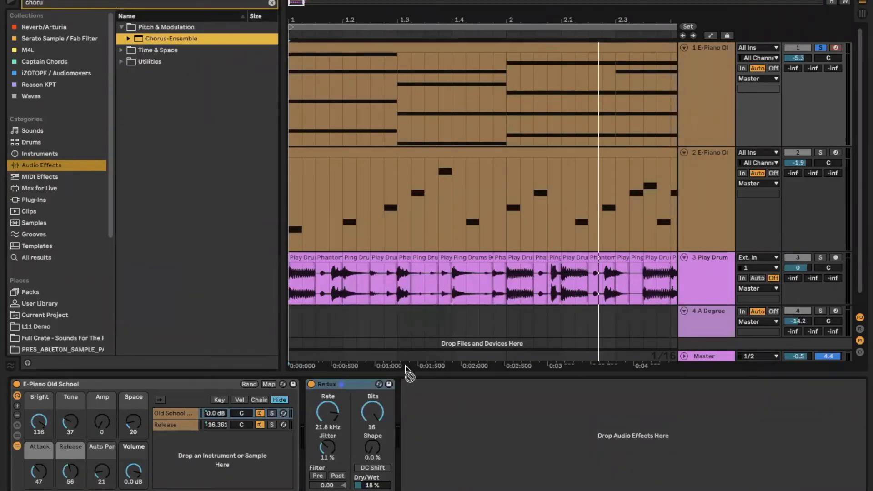
key(Return)
click(327, 386)
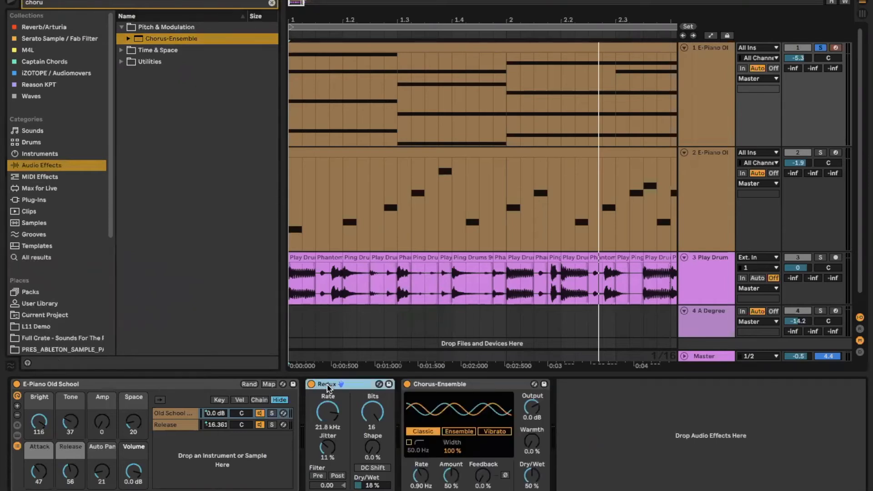
key(Delete)
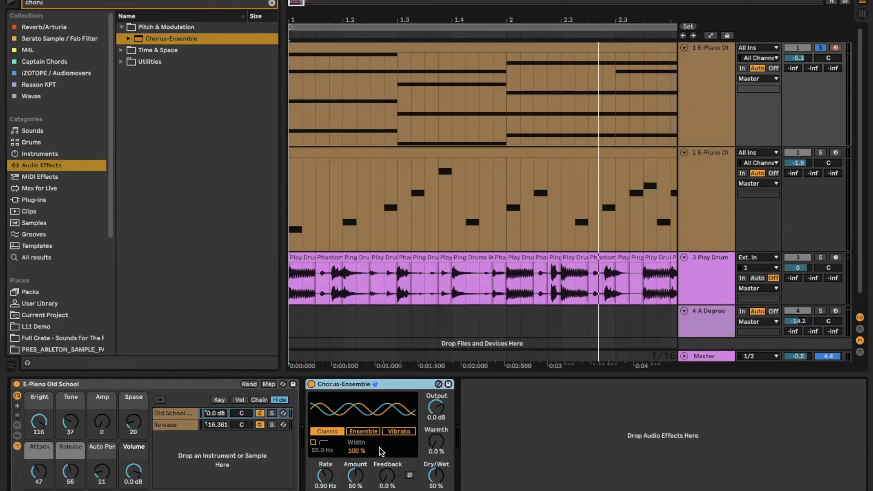
- Play the loop with Chorus-Ensemble in Ensemble mode, using a Rate of 3.12 Hz and the high-pass filter enabled at 72.4 Hz
key(space)
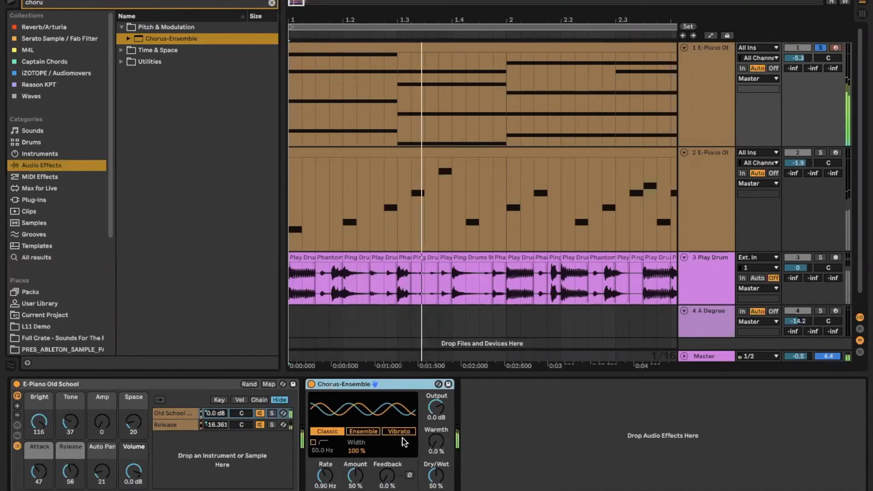
click(364, 432)
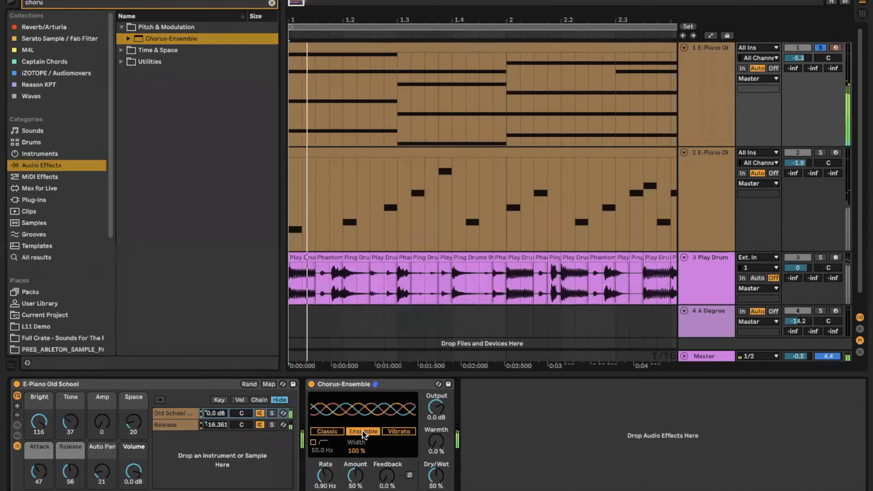
mouse_move(325, 475)
mouse_down()
mouse_move(325, 456)
mouse_move(325, 484)
mouse_up()
click(313, 442)
drag(322, 449, 322, 403)
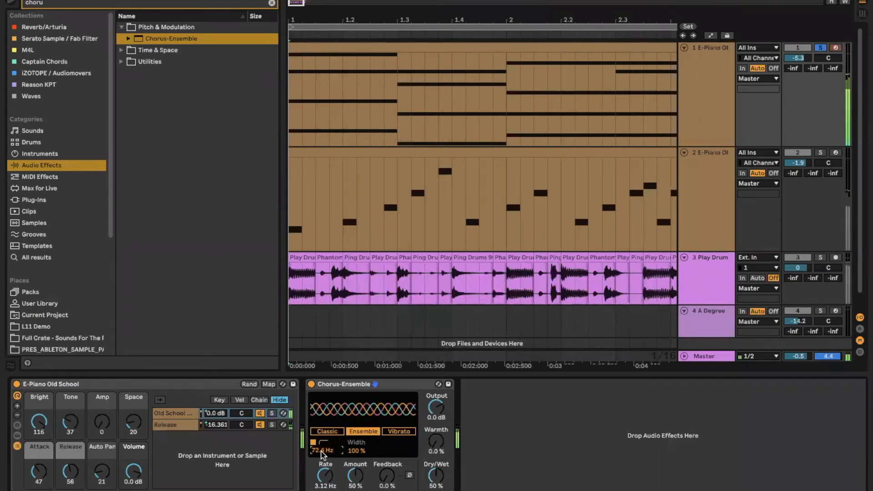
- Audition Chorus-Ensemble's Vibrato mode during playback, setting Rate to 0.66 Hz and Amount to 25%
click(398, 432)
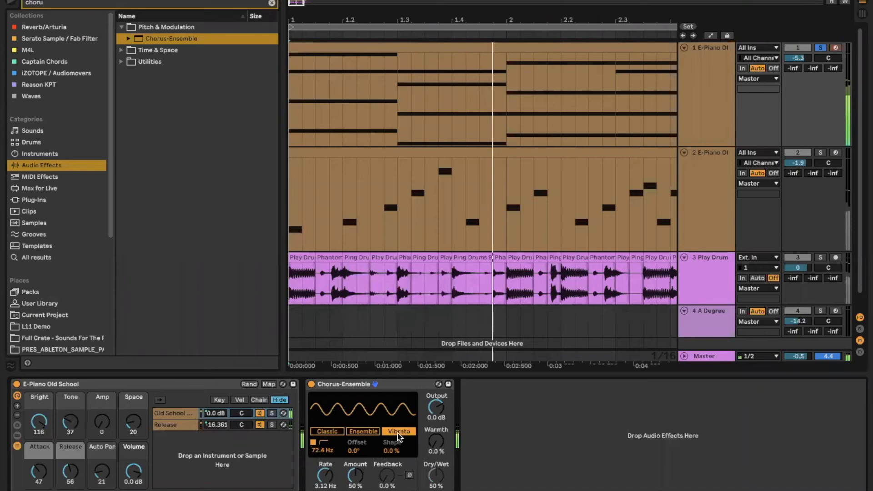
drag(325, 475, 325, 480)
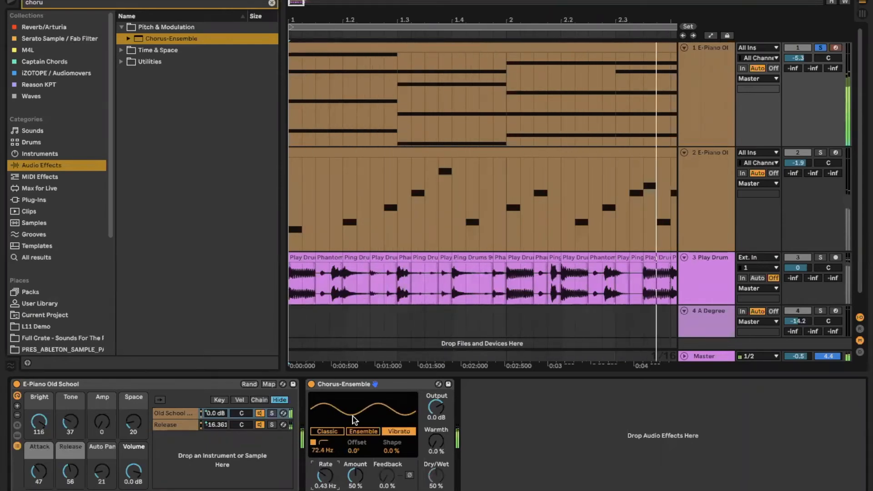
drag(314, 480, 345, 490)
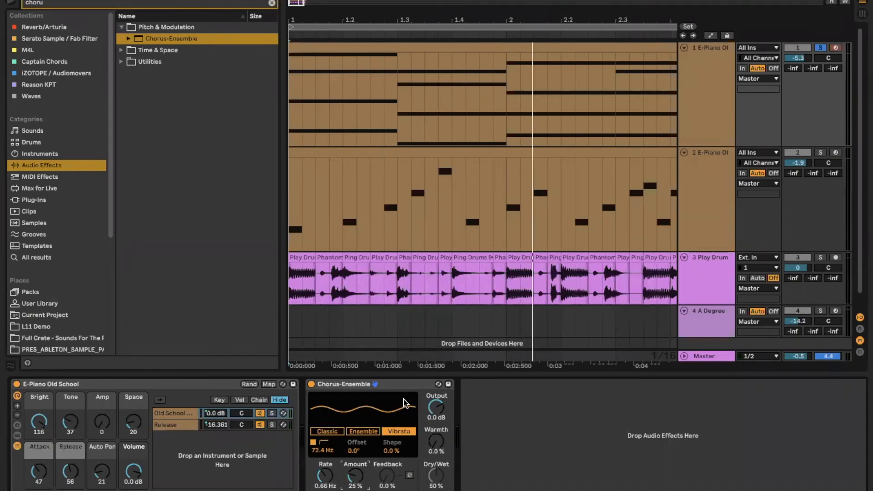
- Advance the Keynote presentation to the Tension - Collision - Corpus - Electric slide, and hide the browser in Ableton Live
key(ctrl+Left)
key(Down)
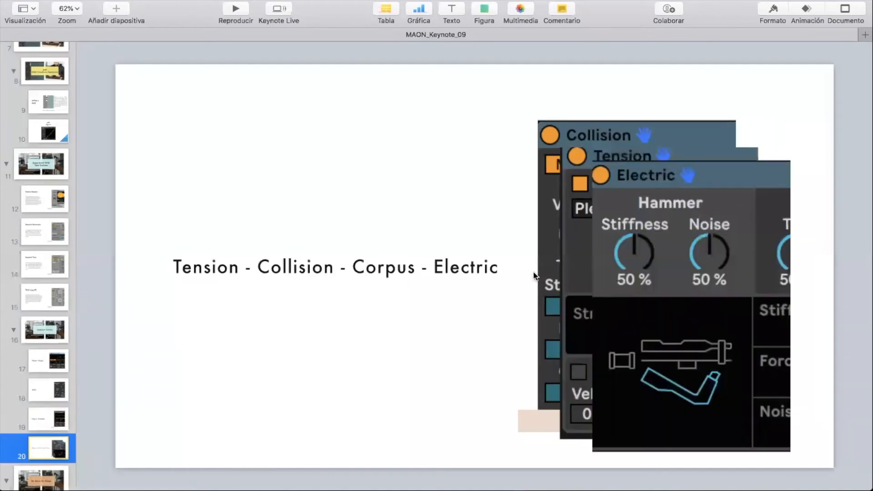
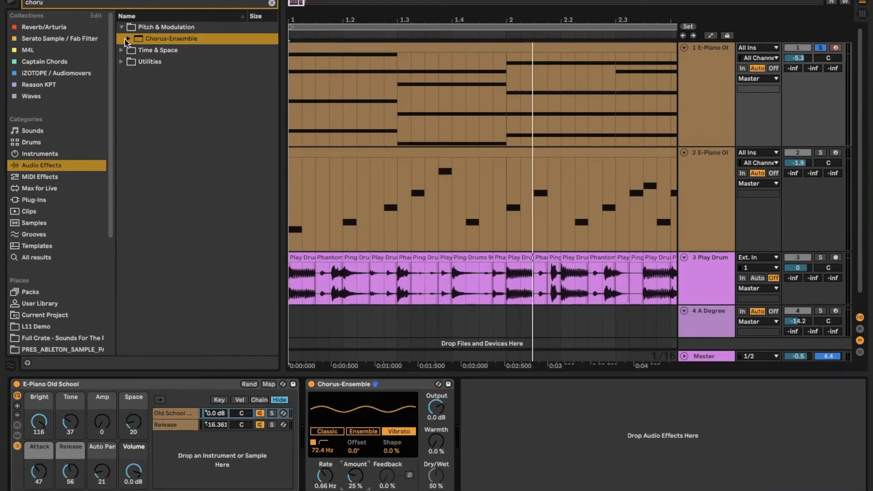
key(ctrl+alt+b)
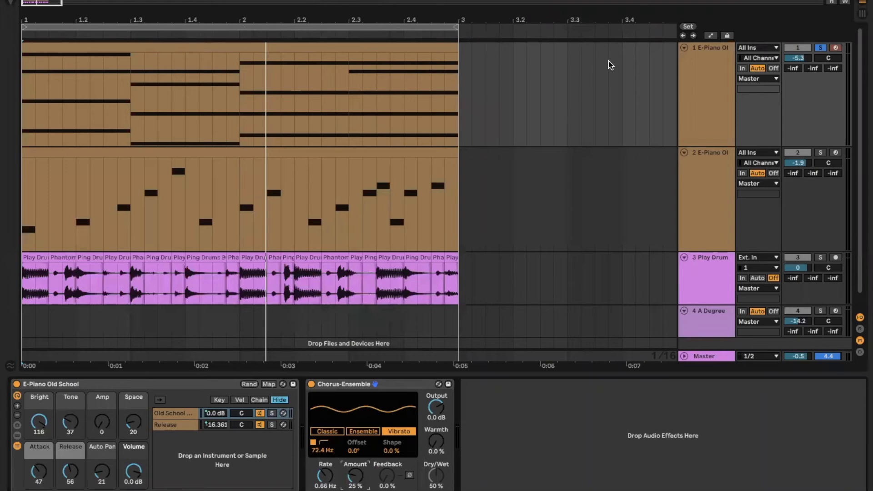
- Dismiss the video-call audio settings and examine Live's audio and Tempo Follower preferences, including the follower's input channel
click(519, 166)
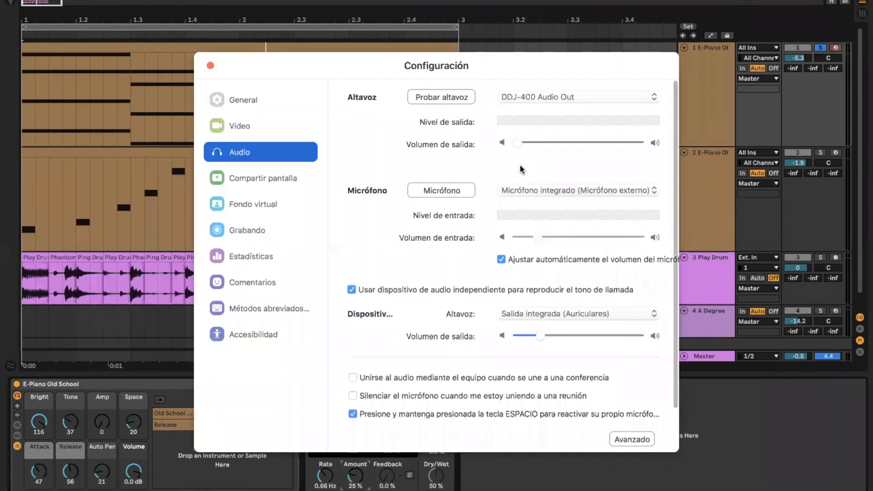
click(210, 65)
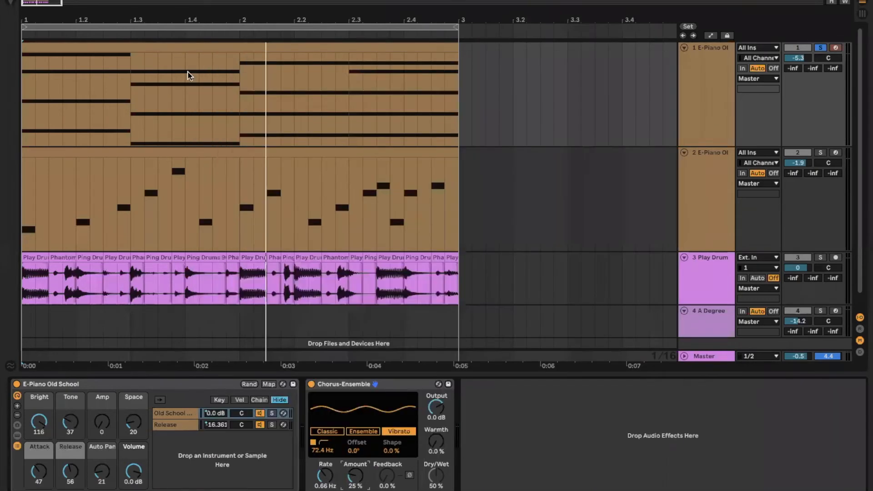
click(34, 1)
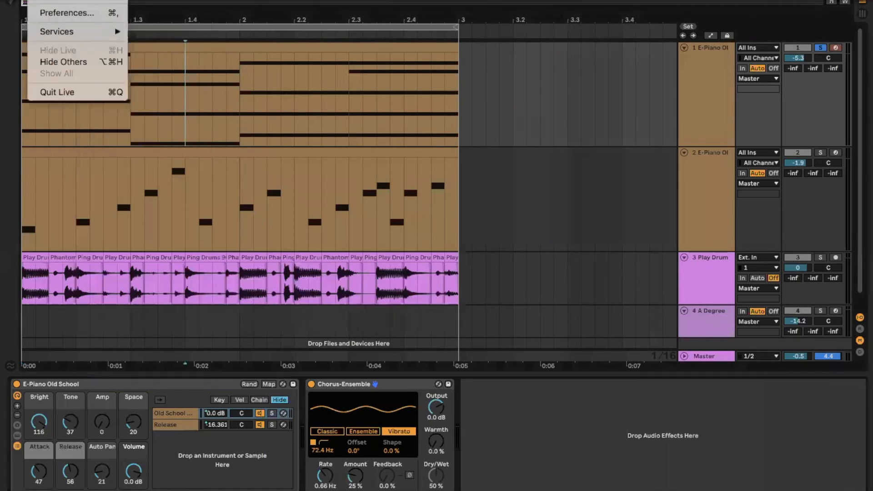
click(68, 13)
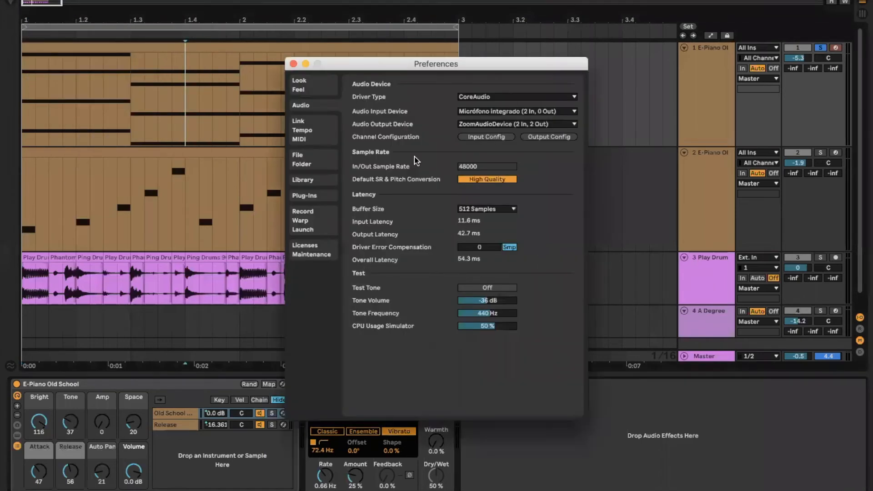
click(314, 129)
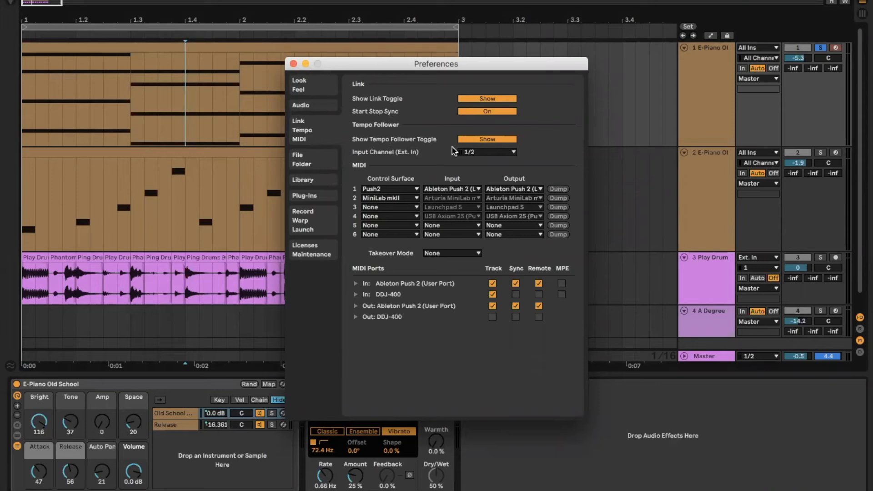
click(486, 154)
click(486, 157)
click(292, 64)
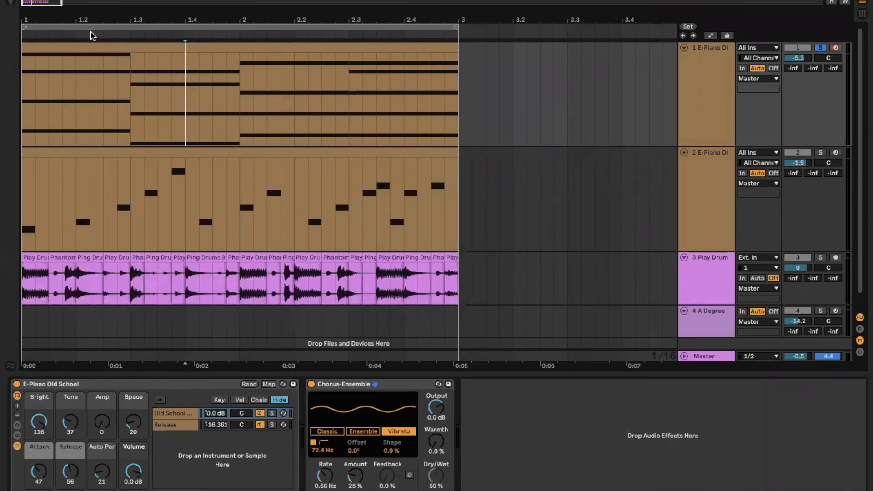
- Revisit Live's audio device preferences and show the Tempo Follower input channel choices, keeping 1/2 selected
click(52, 1)
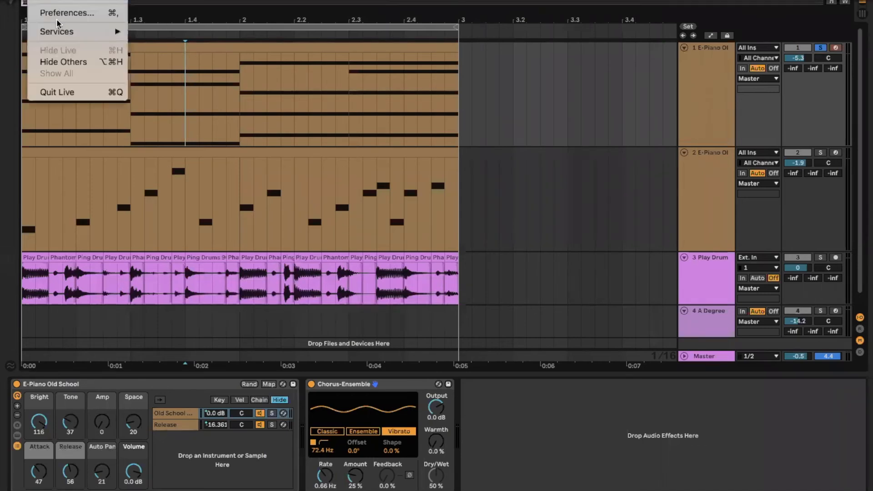
click(59, 13)
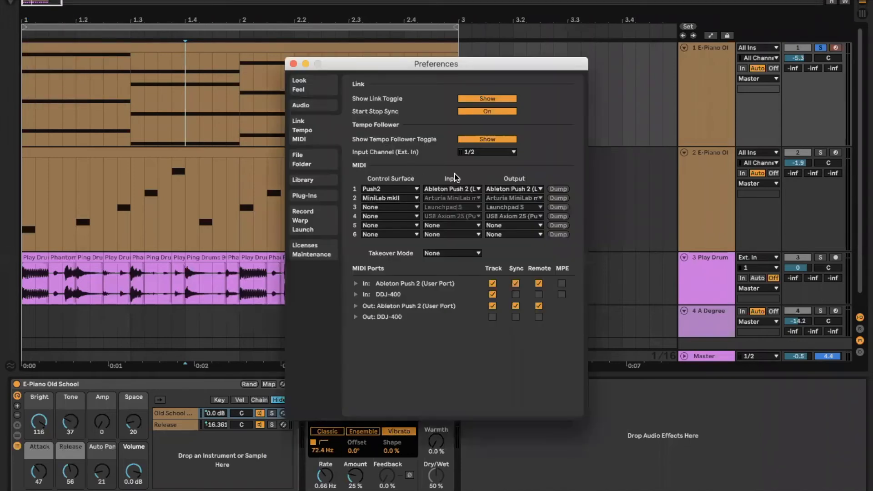
click(307, 107)
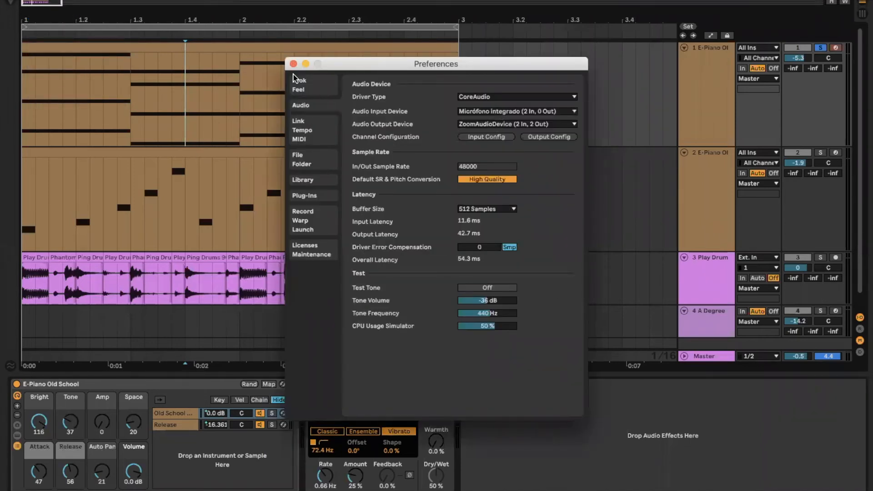
click(302, 126)
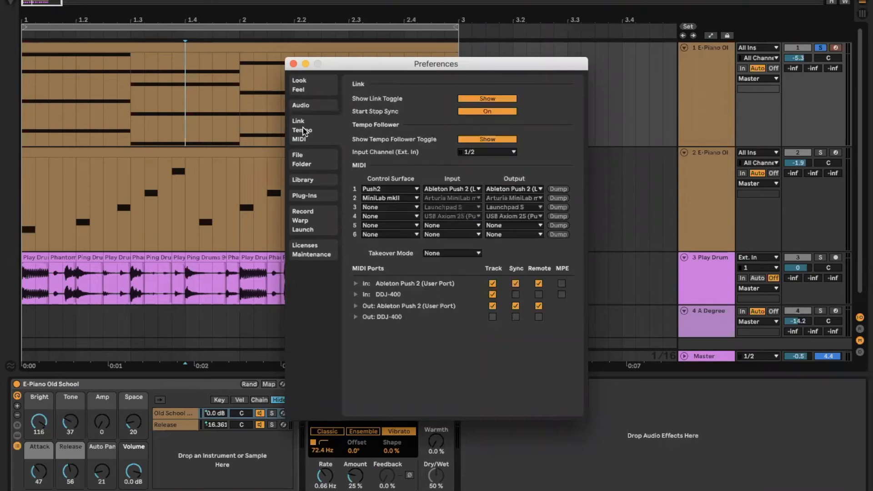
click(496, 153)
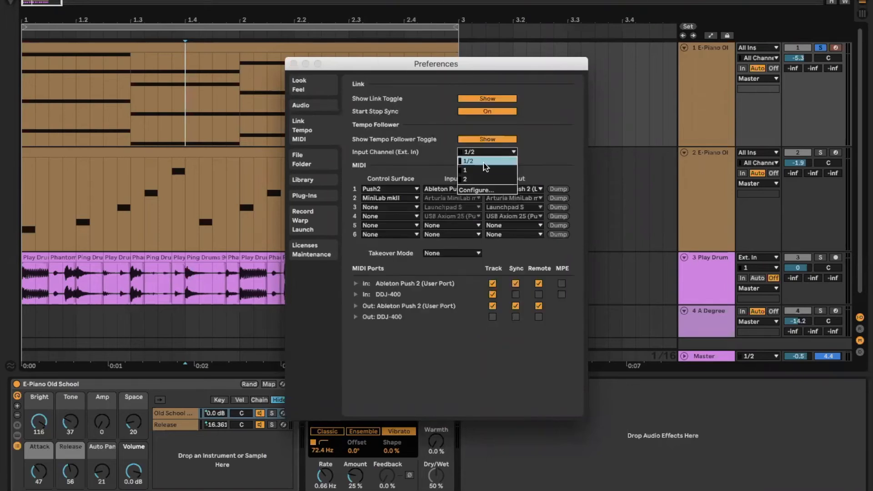
click(485, 165)
click(293, 63)
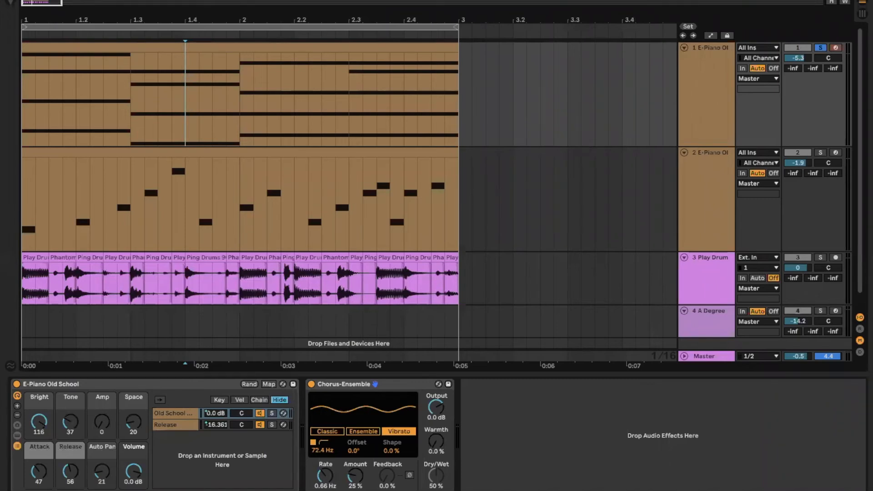
- Switch to Keynote, advance from Tempo Following to the Macro Snapshots and 16 Macros slide, and return to Ableton Live
key(super+Tab)
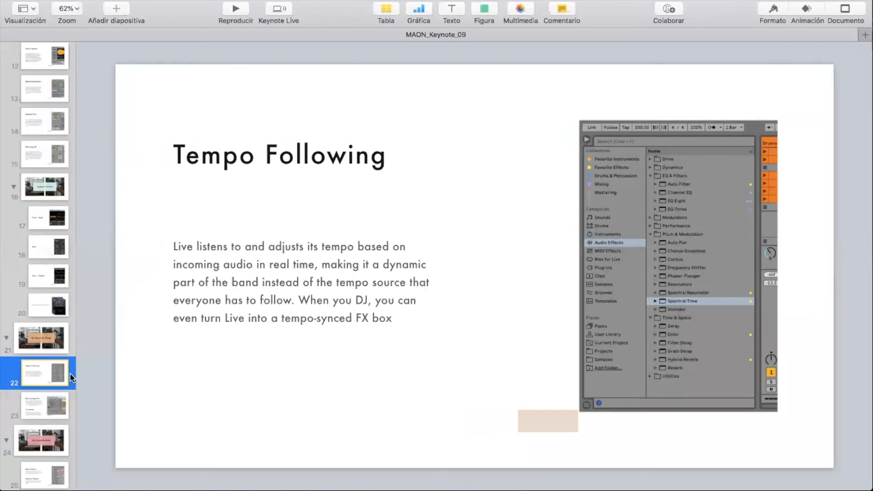
click(38, 413)
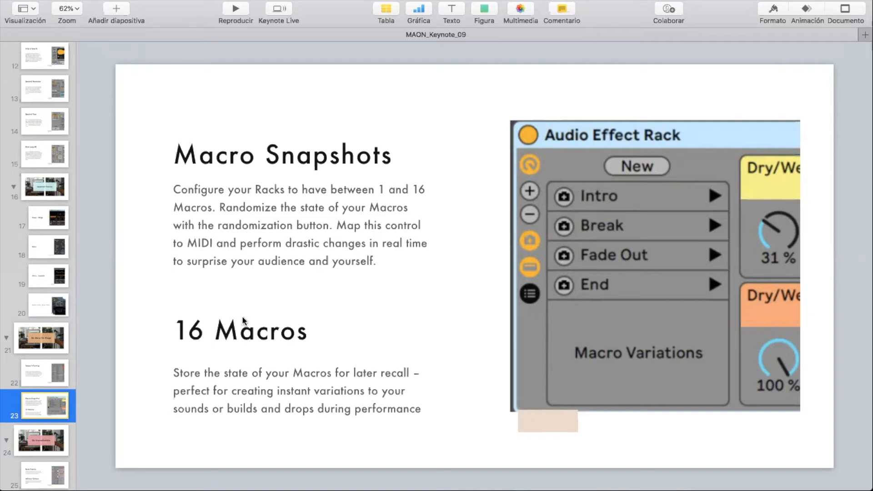
key(super+Tab)
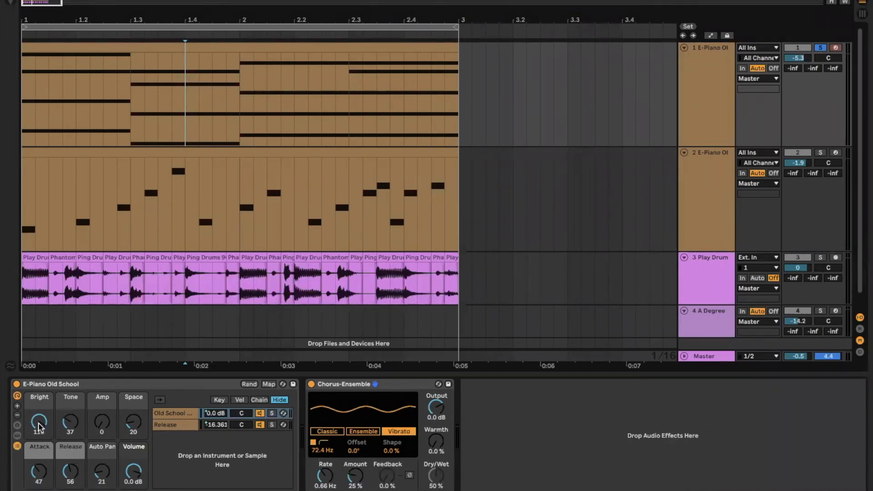
- Play the loop and set the E-Piano Old School rack's Bright macro to 90 and its Tone macro to 79
drag(39, 424, 38, 425)
scroll(39, 424, down, 5)
key(space)
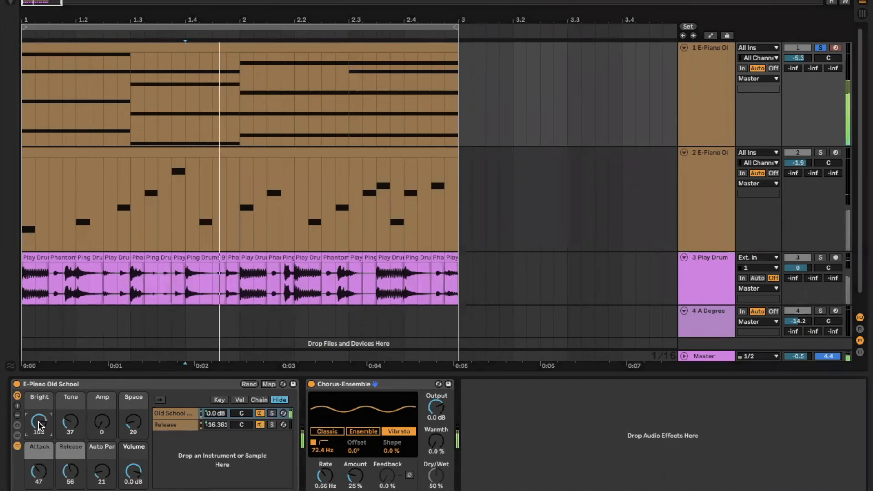
scroll(38, 424, down, 5)
scroll(61, 425, up, 10)
- Remove the Chorus-Ensemble device from the chain and set the rack's Amp macro to 12
click(345, 386)
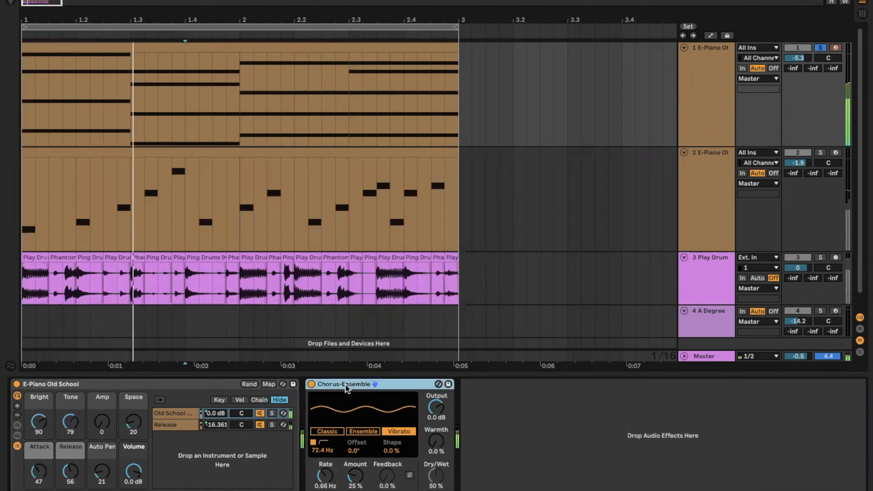
key(Delete)
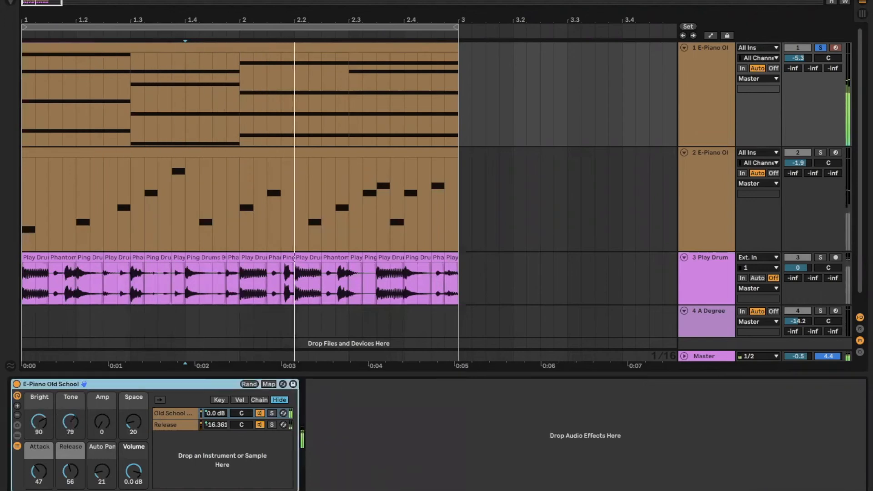
scroll(101, 422, up, 15)
scroll(102, 421, down, 13)
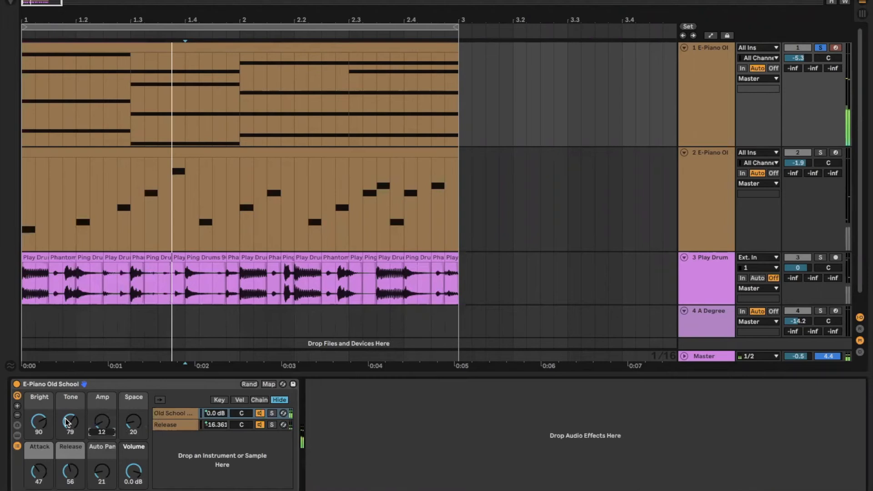
- Show the rack's Macro Variations, set Bright to 89, and store the current macro settings as a new variation
click(17, 425)
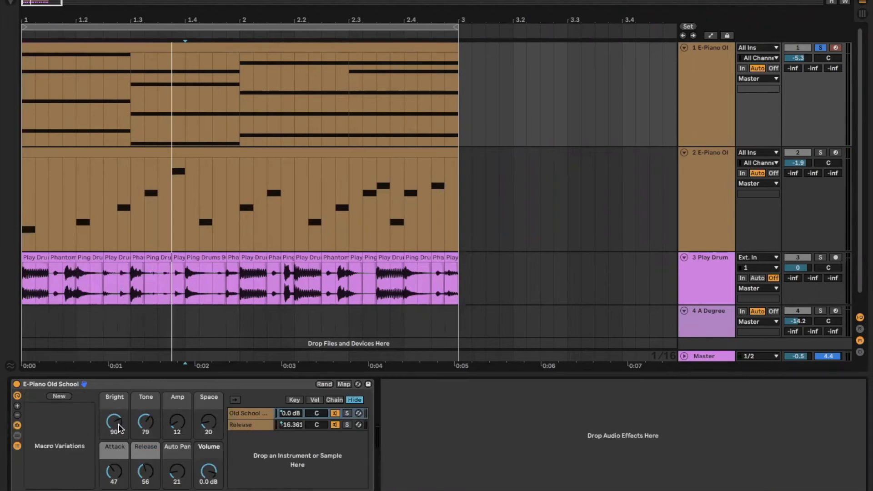
mouse_move(114, 421)
mouse_down()
mouse_move(114, 440)
mouse_move(114, 422)
mouse_up()
click(60, 397)
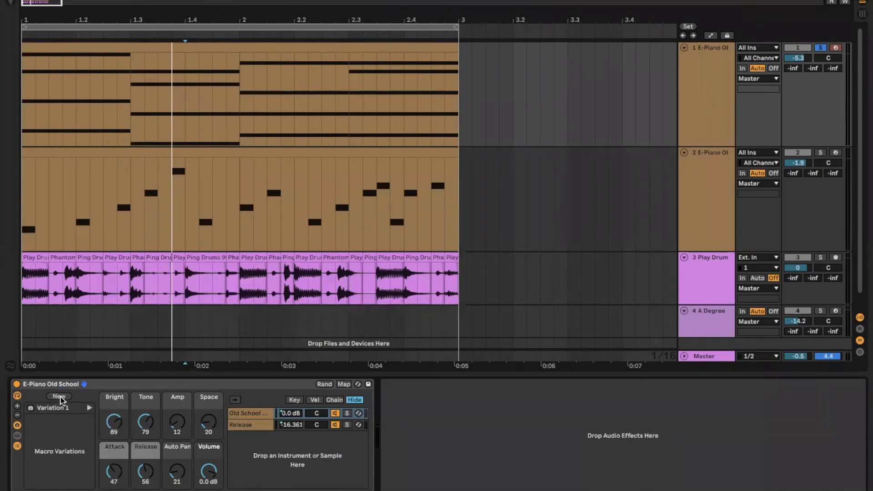
- Set the Auto Pan macro to 127 while auditioning the loop, and store the result as a second macro variation
click(176, 473)
mouse_move(177, 473)
mouse_down()
mouse_move(177, 454)
mouse_move(177, 478)
mouse_up()
key(space)
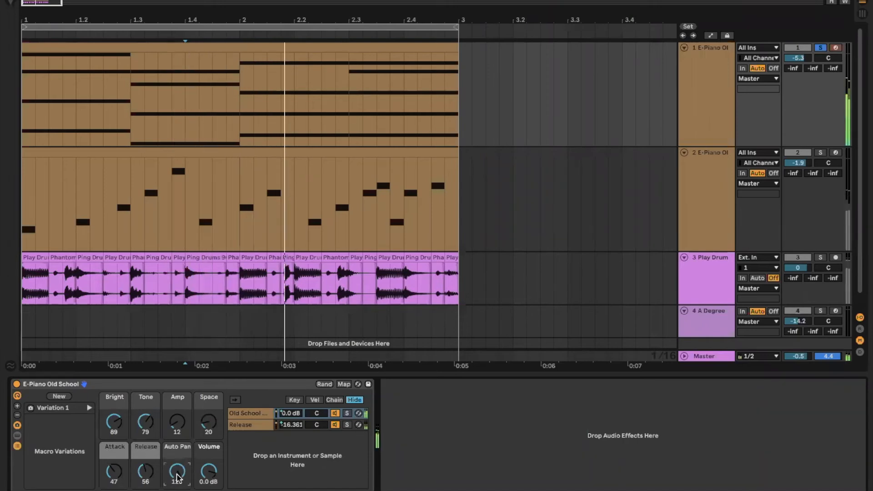
key(space)
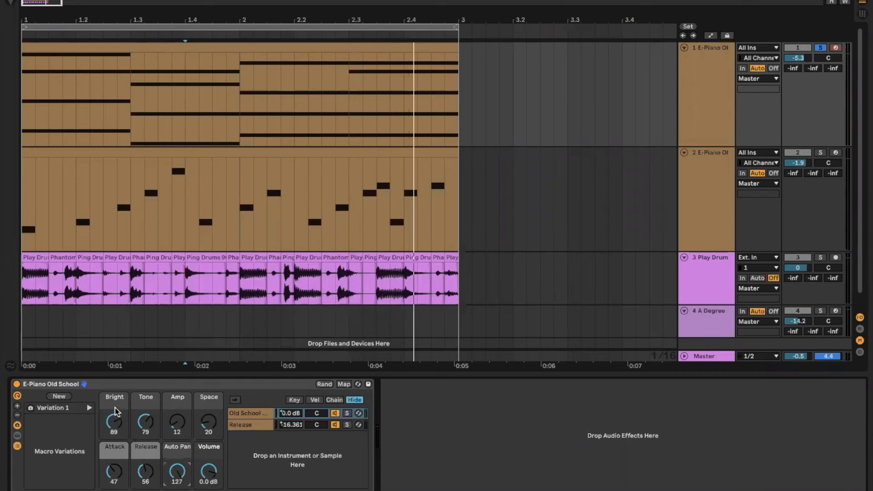
click(59, 396)
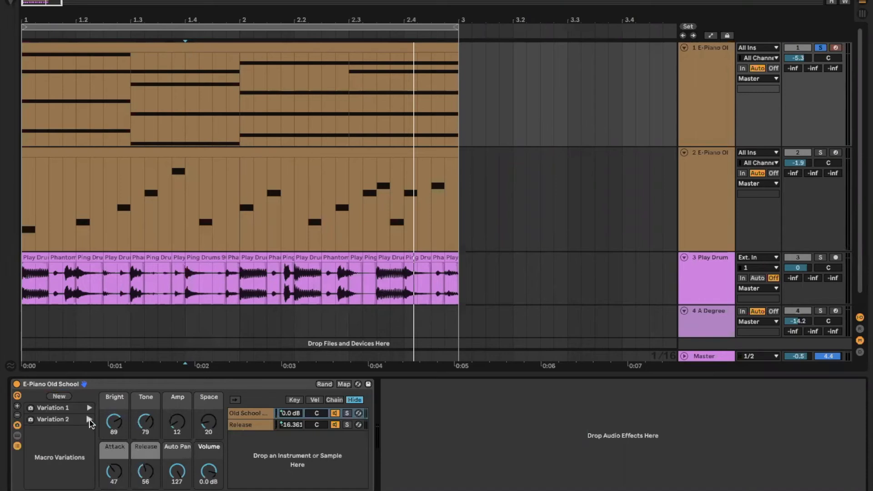
- Recall Variation 1 and audition the loop with its macro settings
key(space)
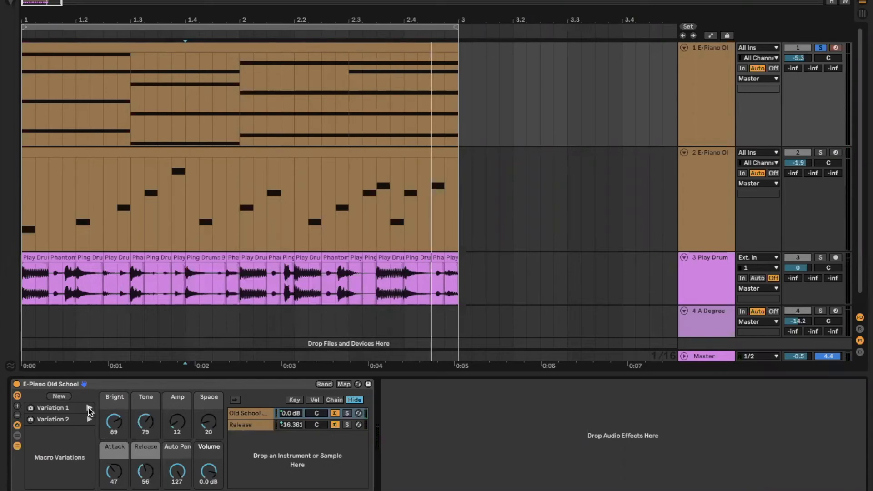
click(89, 408)
key(space)
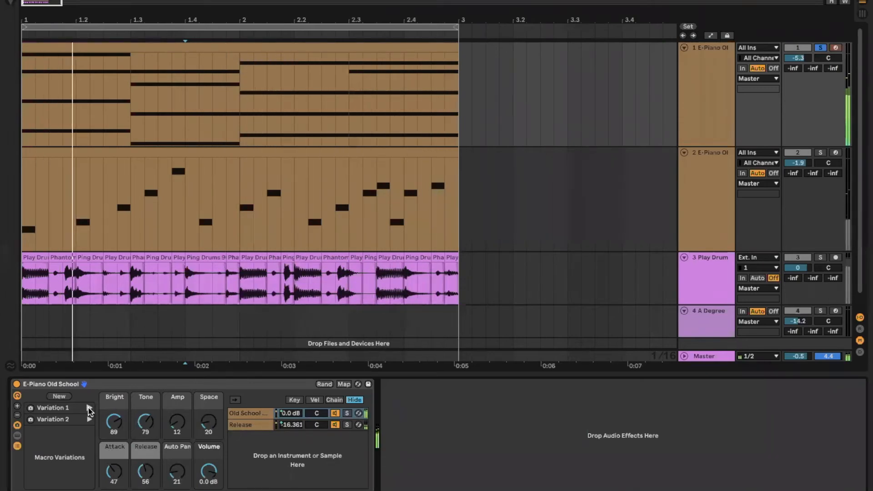
key(space)
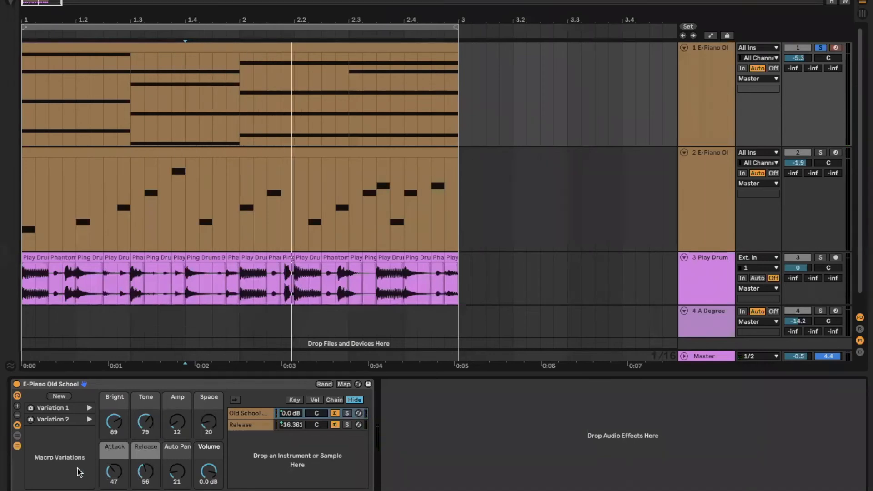
- Increase the rack's macro controls to 16
click(17, 406)
click(17, 406)
click(17, 406)
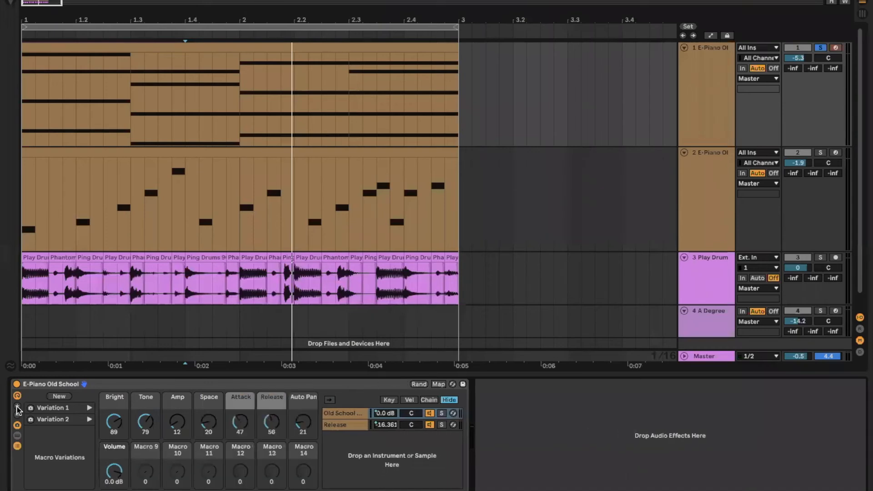
click(17, 407)
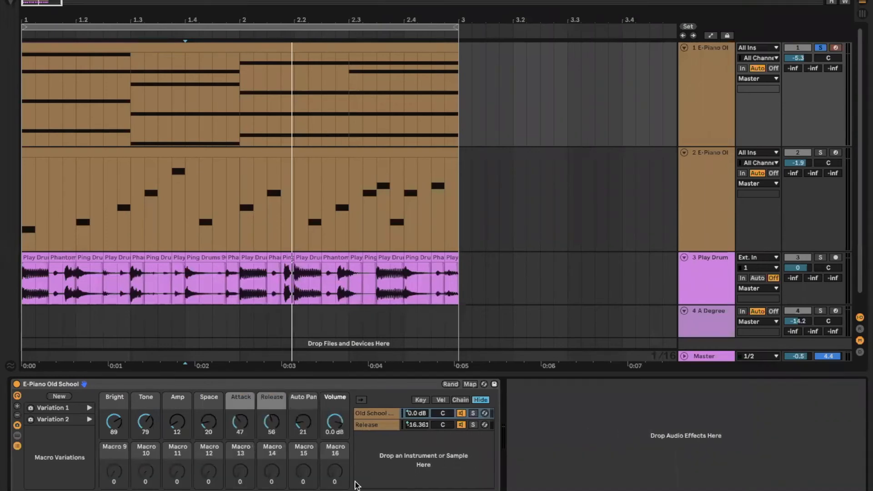
- Reduce the rack's macro controls until only Bright is shown
click(17, 415)
click(17, 415)
click(18, 415)
click(17, 415)
click(17, 415)
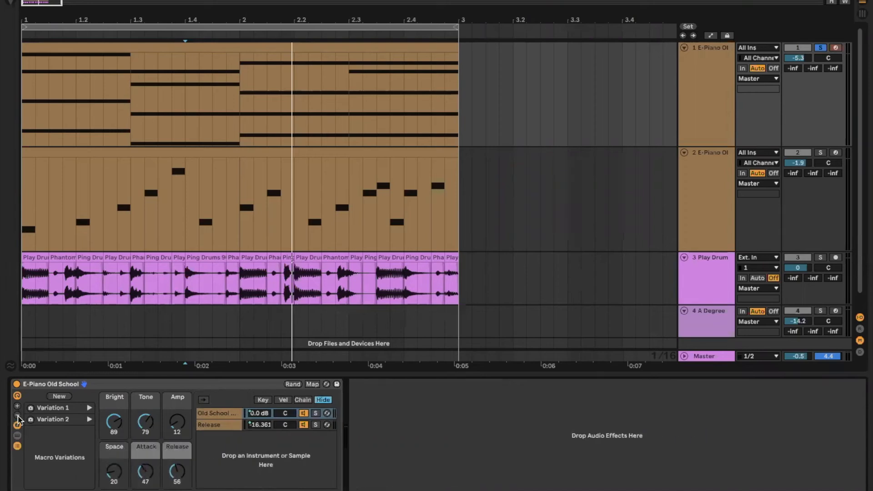
click(17, 415)
click(17, 415)
click(17, 415)
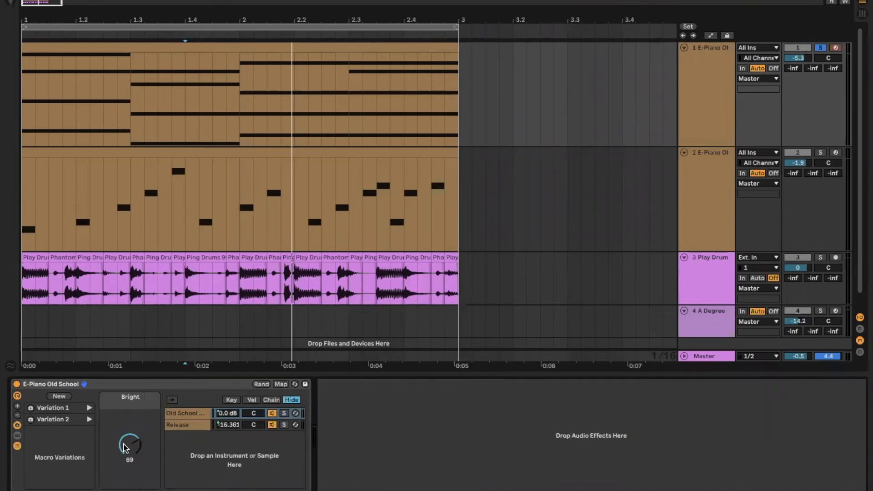
- Expand the rack from the single Bright macro back to eight macro controls
click(18, 407)
click(17, 407)
click(17, 406)
click(18, 406)
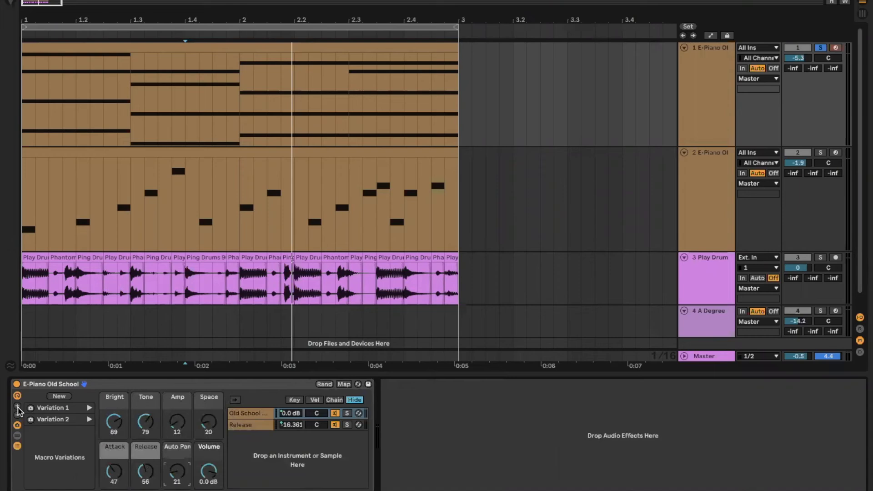
- Expand the rack to 14 macro controls and bring it back to eight
click(17, 406)
click(17, 406)
click(17, 406)
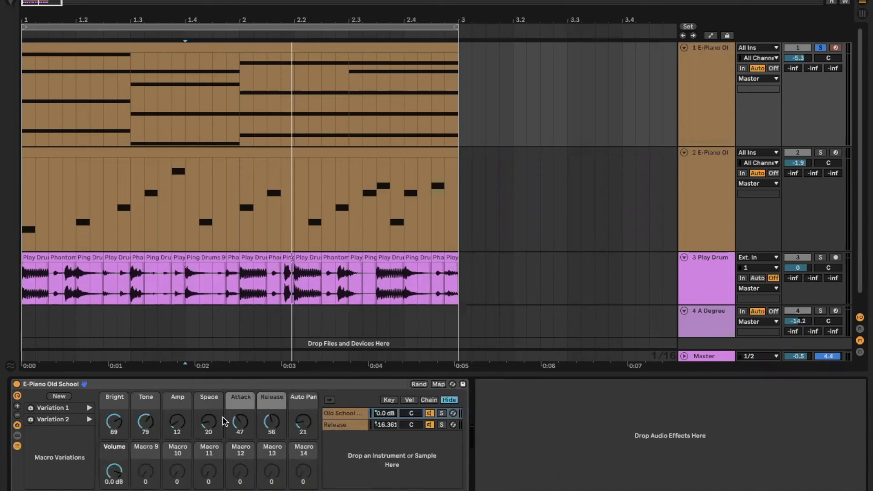
click(16, 417)
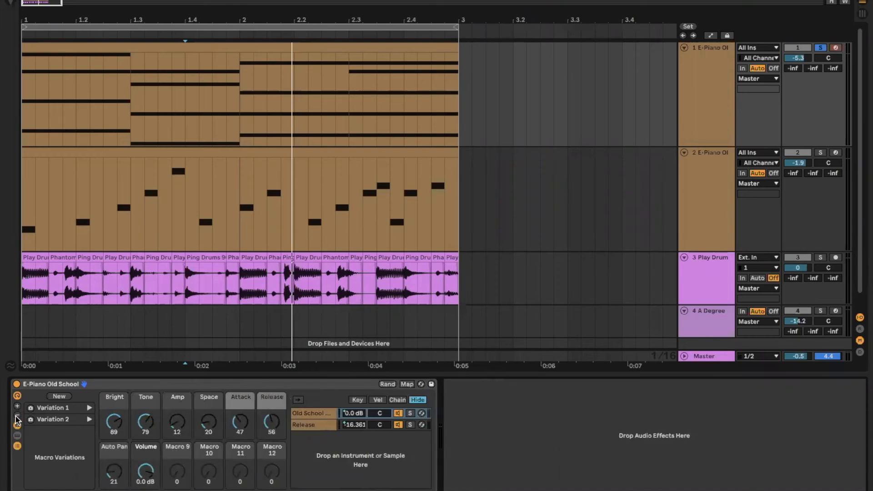
click(15, 416)
click(16, 416)
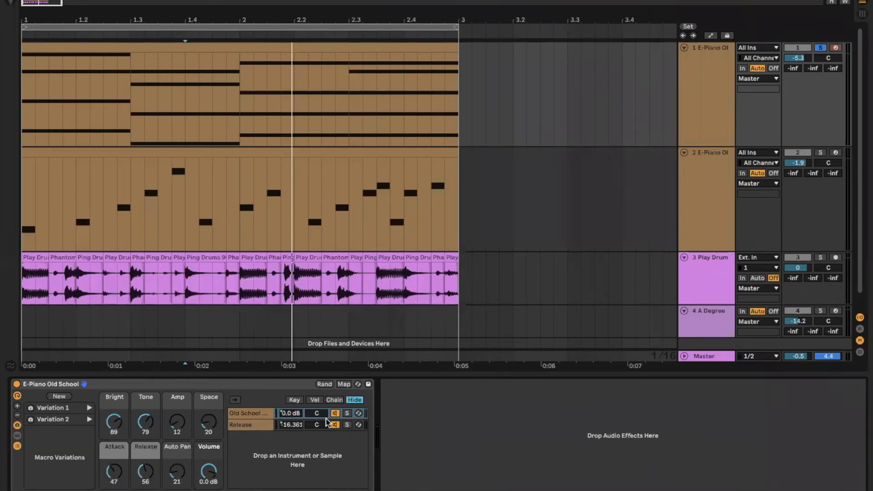
- Randomize the rack's macros, audition the loop, and store the settings as a third macro variation
click(324, 385)
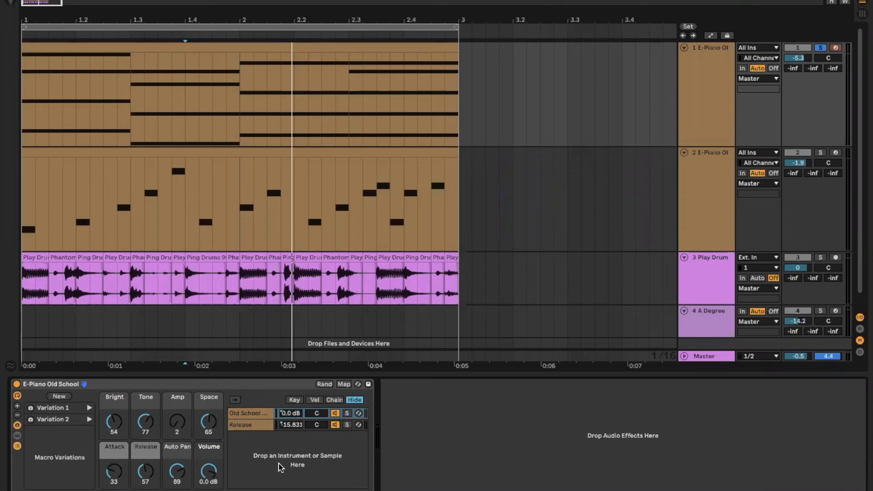
key(space)
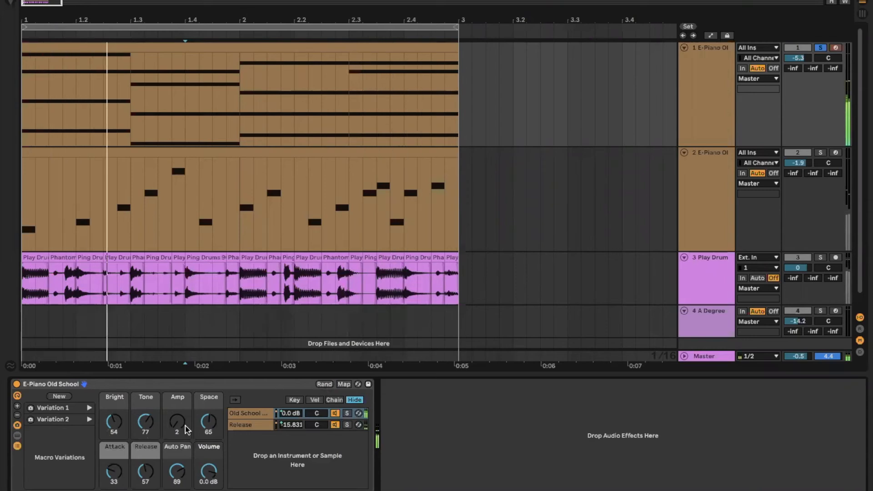
click(58, 397)
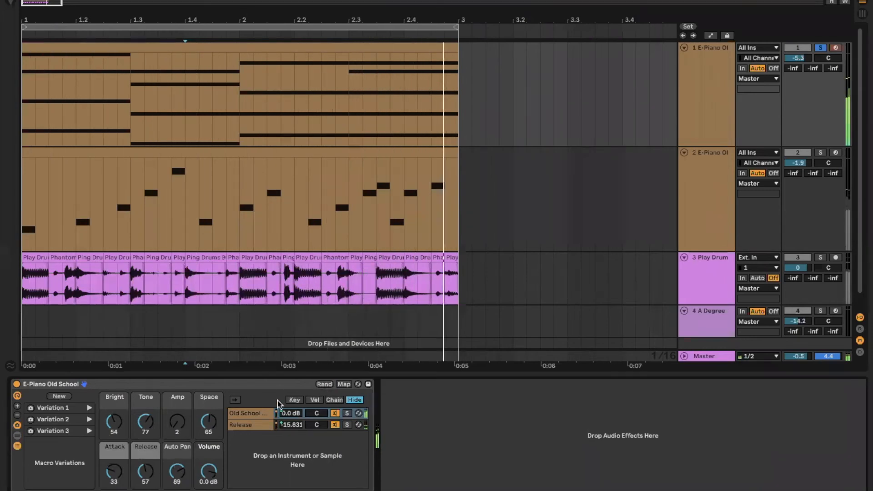
- Randomize the macros twice more during playback and store the last result as a fourth variation
click(324, 384)
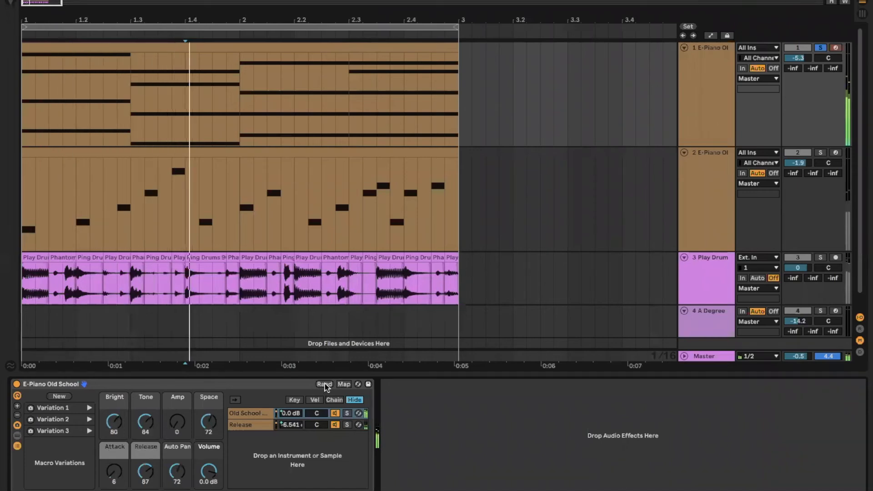
click(325, 384)
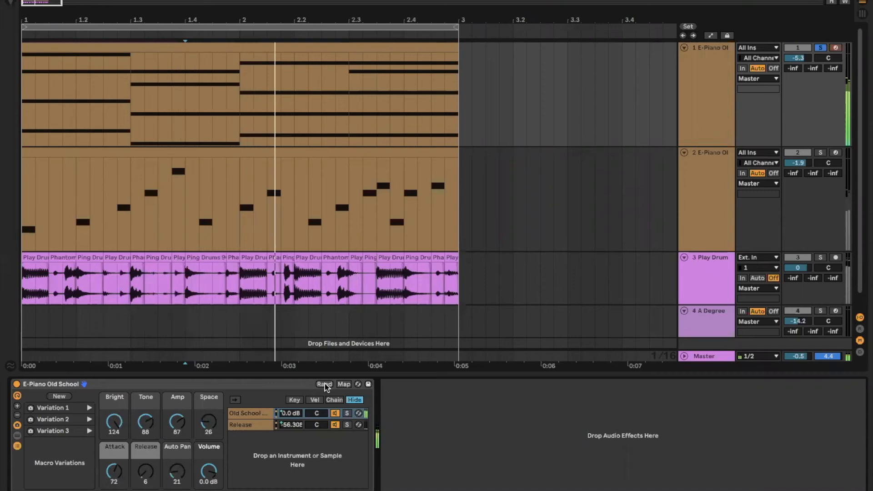
click(59, 397)
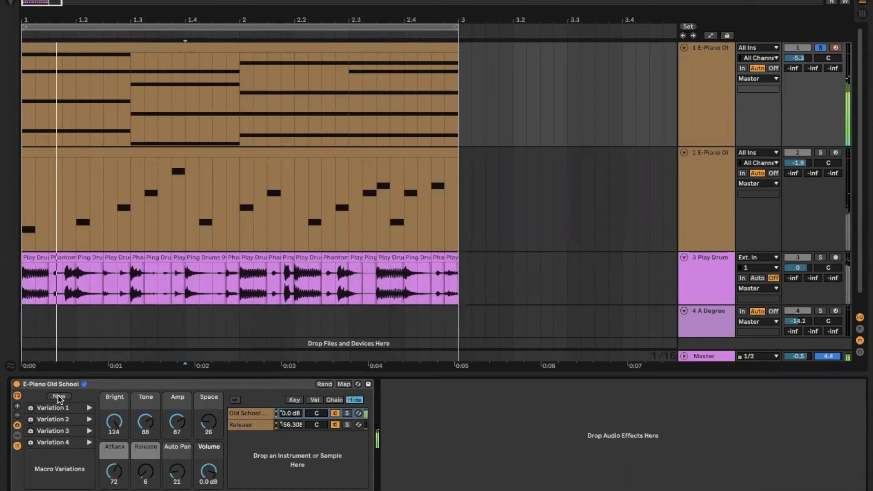
- Generate two further random macro states and store the second one as a fifth variation
click(325, 384)
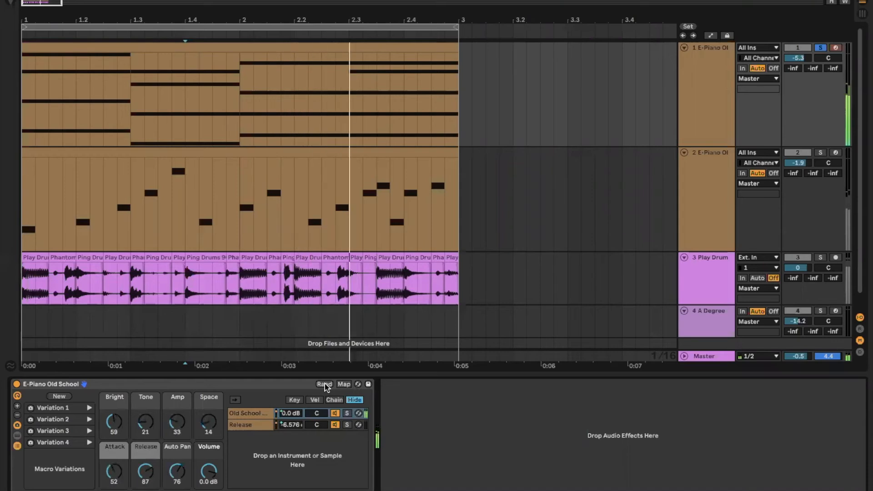
click(325, 384)
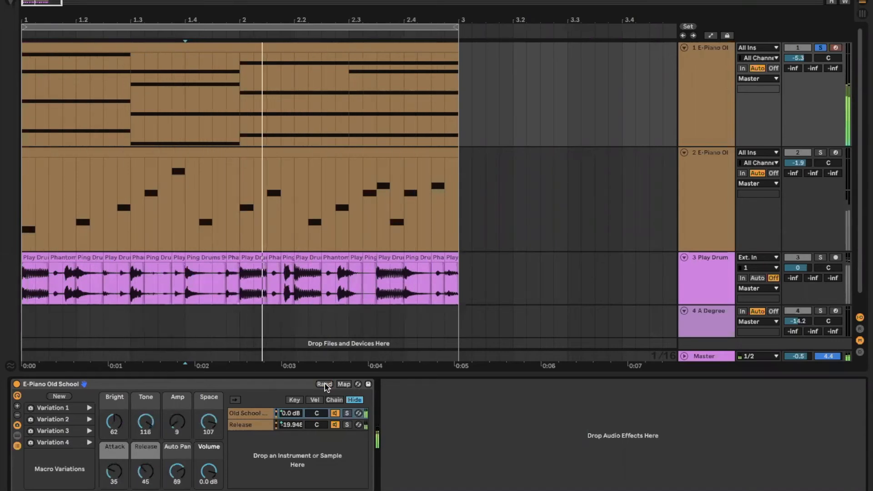
click(62, 396)
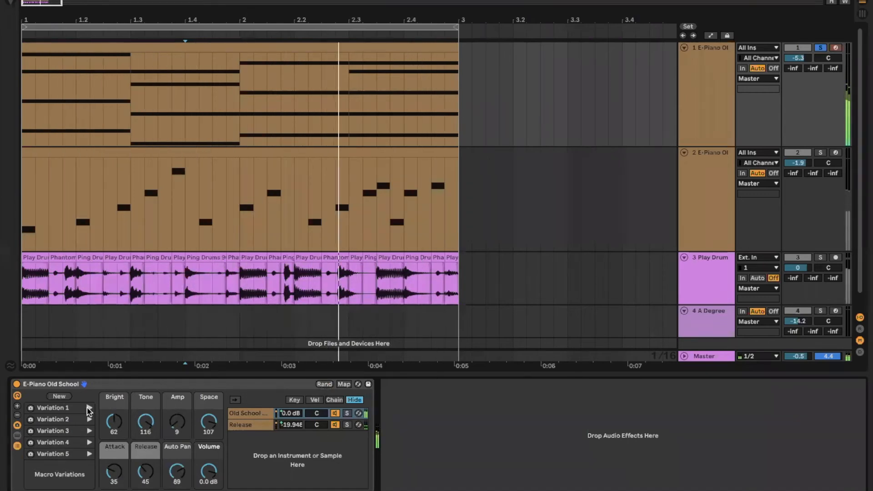
- Audition Variations 1 through 5 in order while the loop plays, and switch to Keynote
click(89, 408)
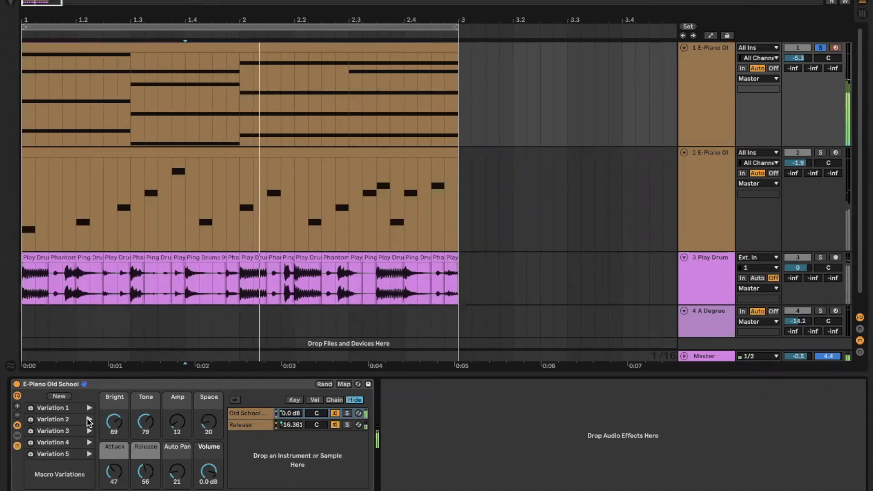
click(89, 419)
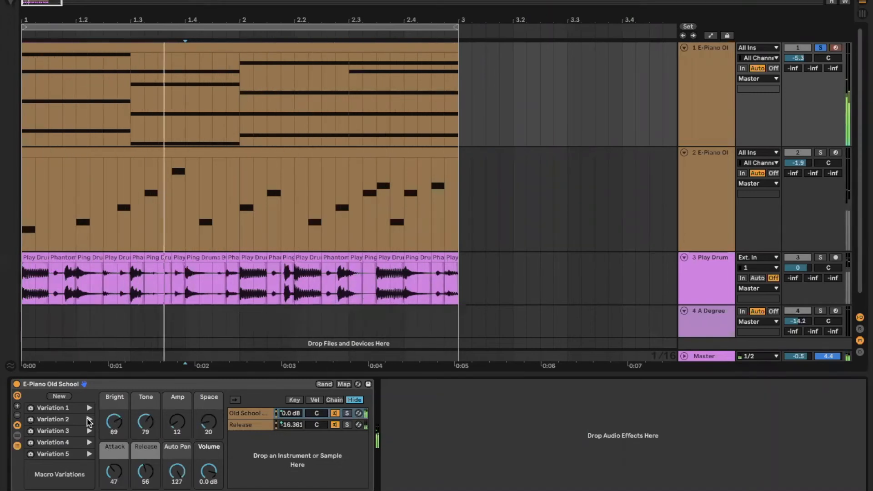
click(89, 431)
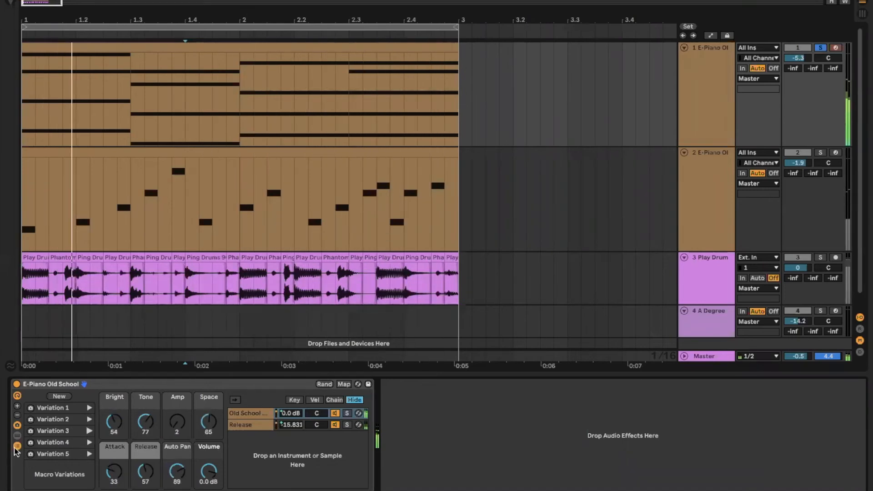
click(89, 442)
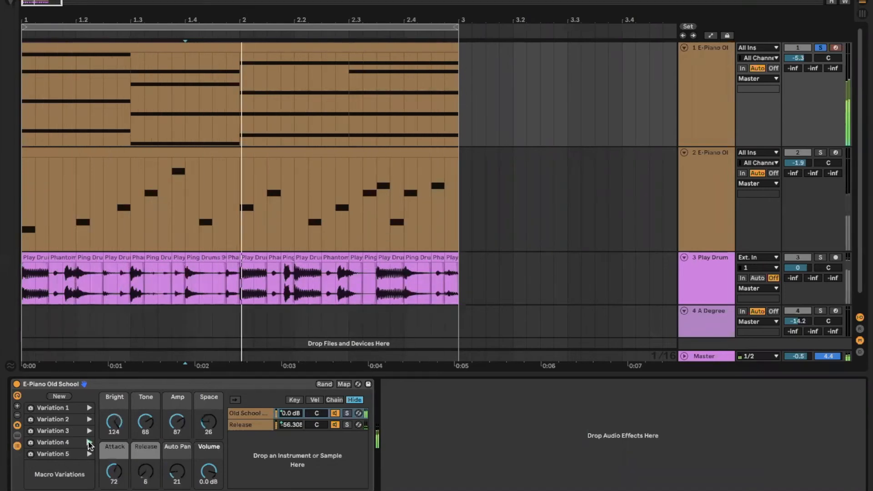
click(89, 454)
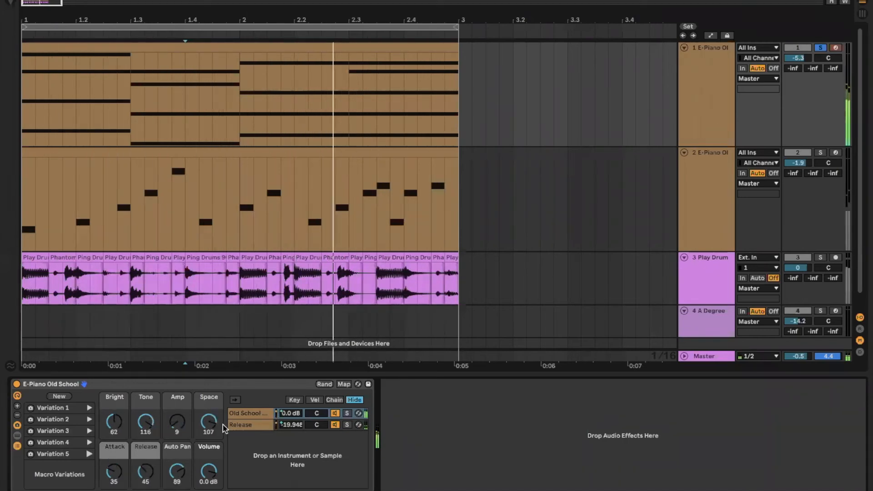
key(super+Tab)
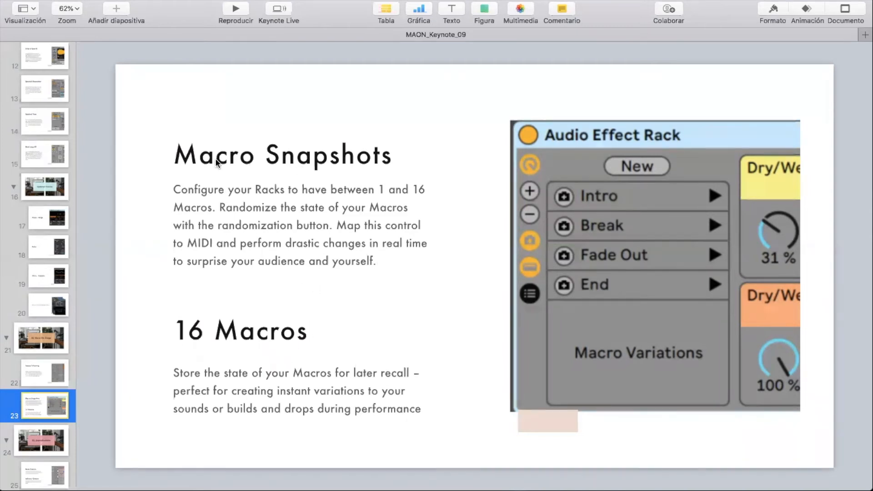
- Show the "Be Unpredictable" slide and the following slide on Note Chance and Velocity Chance
click(60, 444)
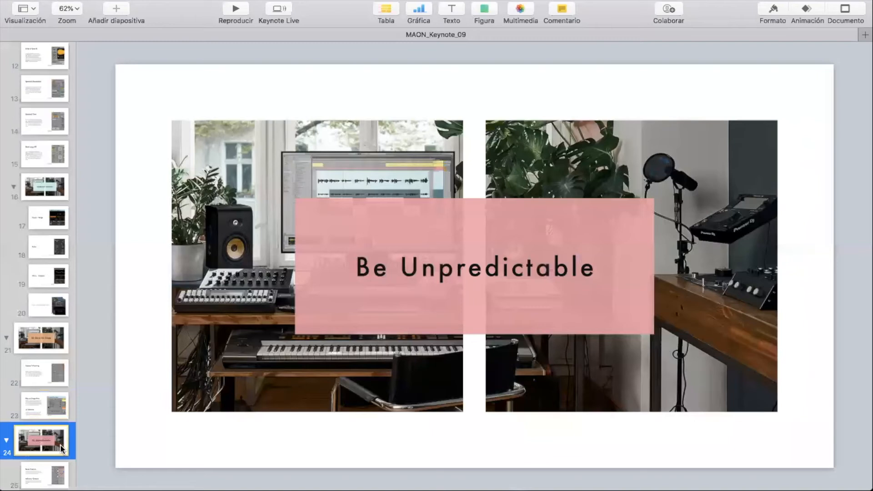
scroll(41, 433, down, 2)
scroll(40, 432, down, 4)
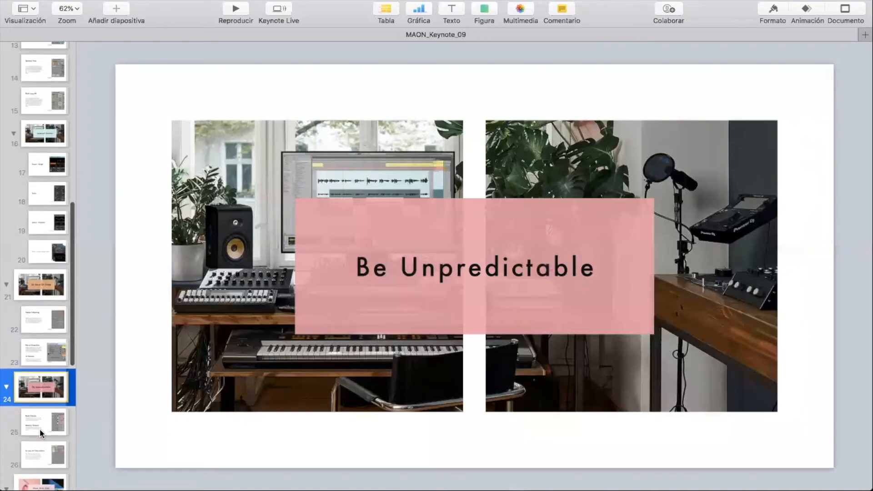
scroll(40, 430, down, 3)
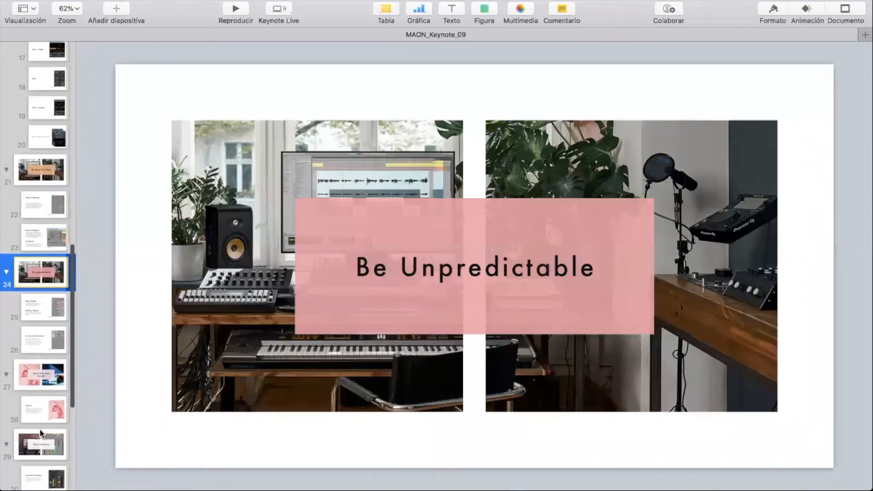
click(49, 298)
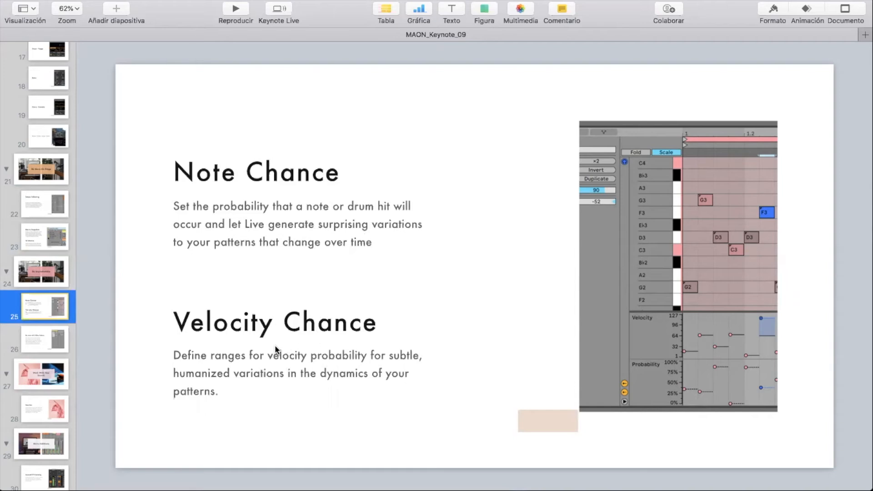
- Switch to Ableton Live, open the first E-Piano track's clip in an enlarged note editor, and reveal its velocity and probability lanes
key(super+Tab)
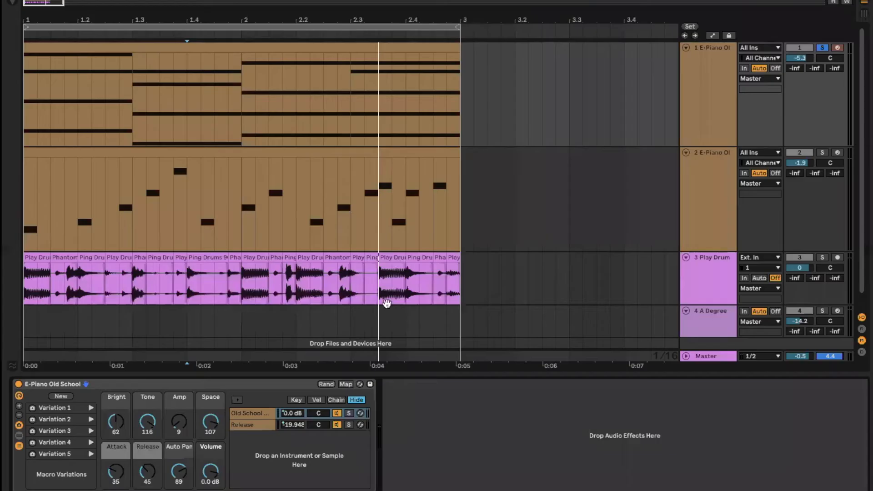
double_click(205, 45)
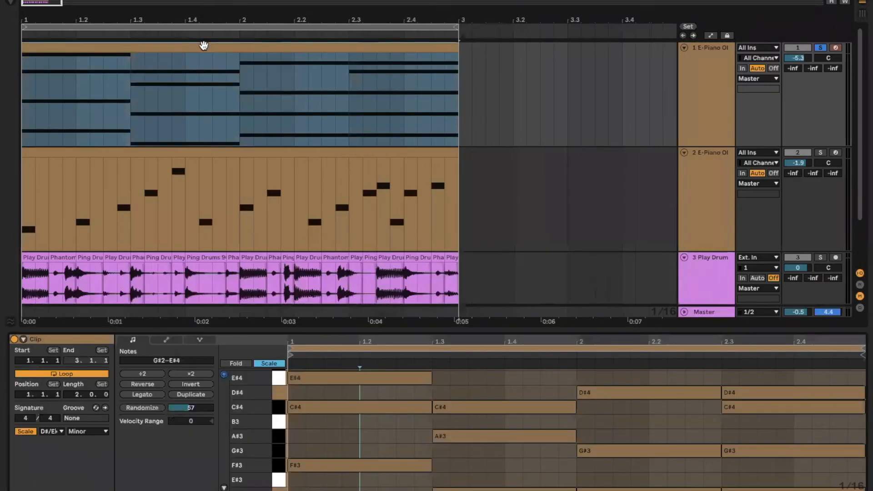
click(62, 341)
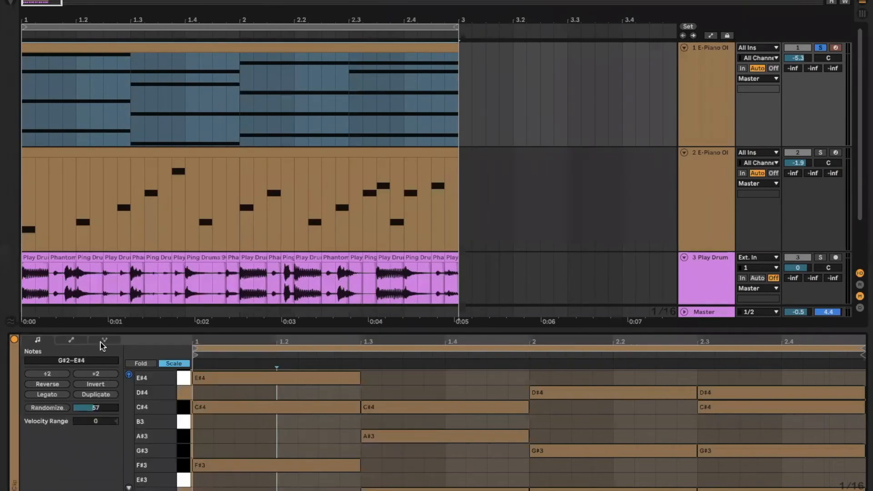
drag(116, 327, 105, 251)
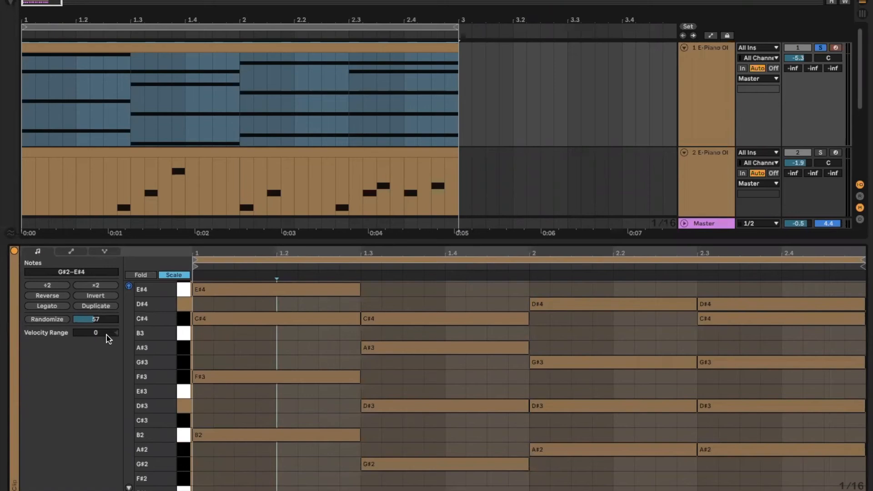
click(129, 486)
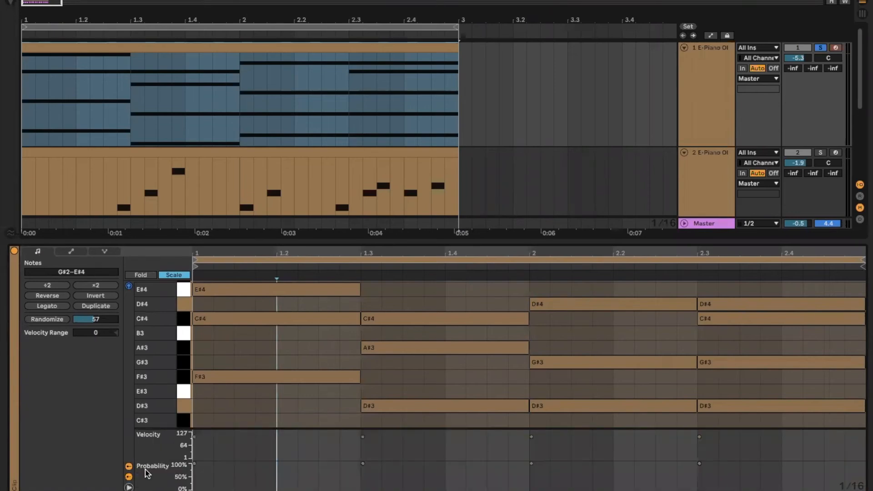
drag(175, 430, 175, 400)
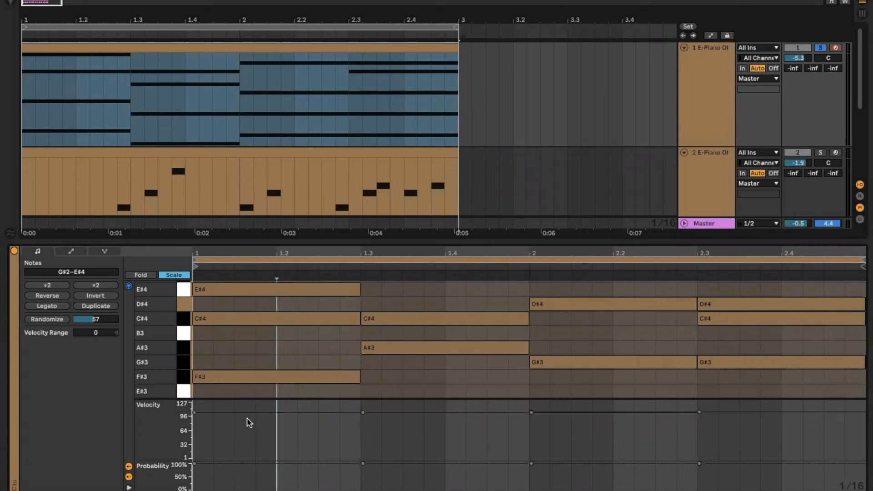
- Select all notes in the clip and lower their probability to 69%
mouse_move(194, 413)
mouse_down()
mouse_move(194, 423)
mouse_move(195, 413)
mouse_up()
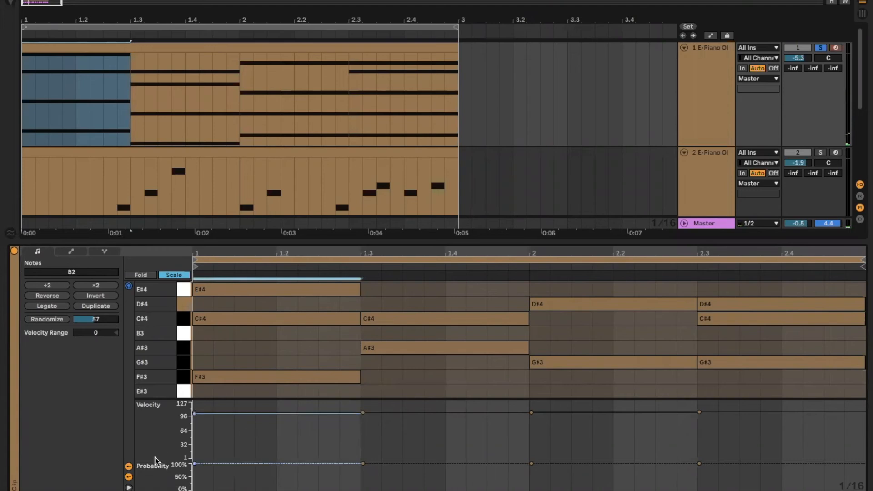
click(403, 381)
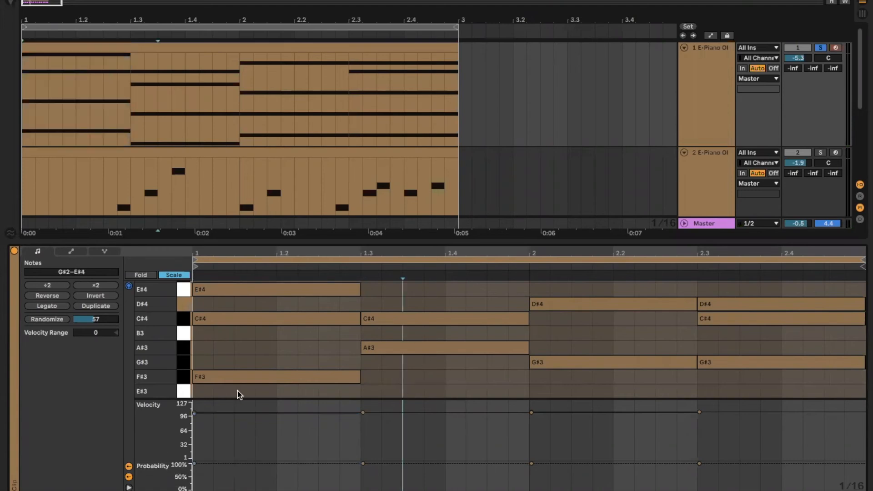
key(ctrl+a)
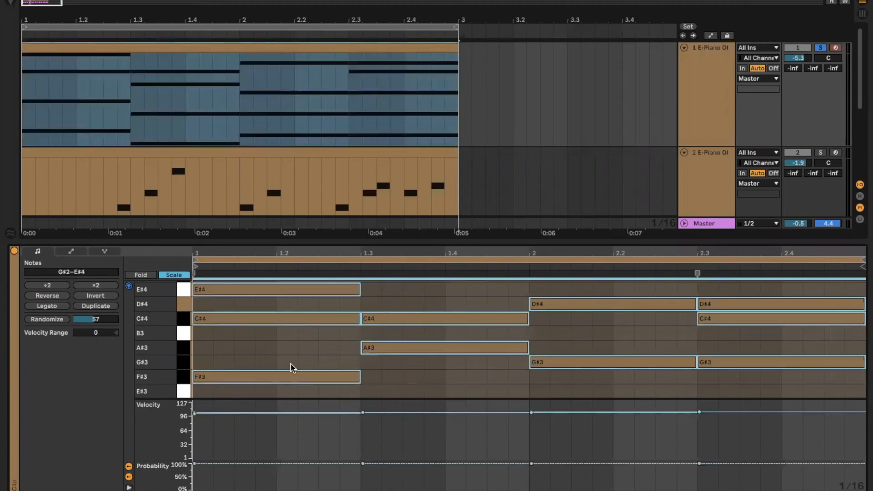
drag(319, 463, 318, 470)
drag(194, 469, 194, 472)
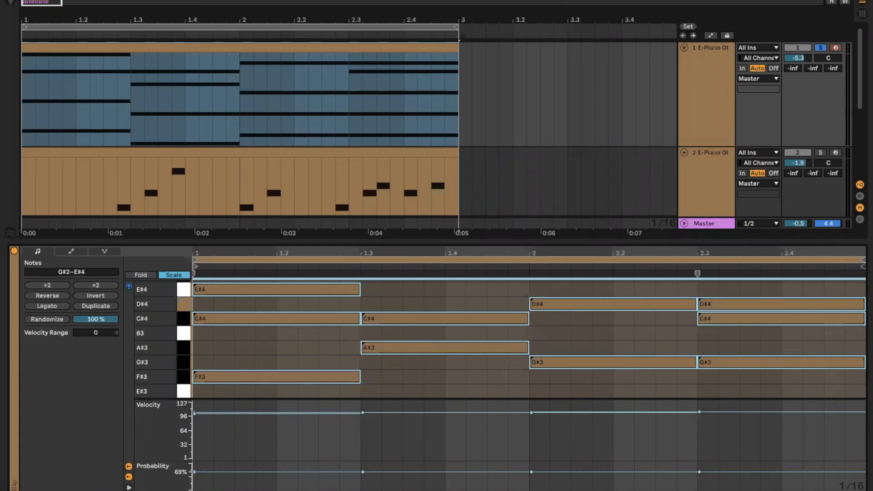
- Select notes of the first chord in the probability lane, audition the clip with note chance applied, and clear the selection
click(195, 475)
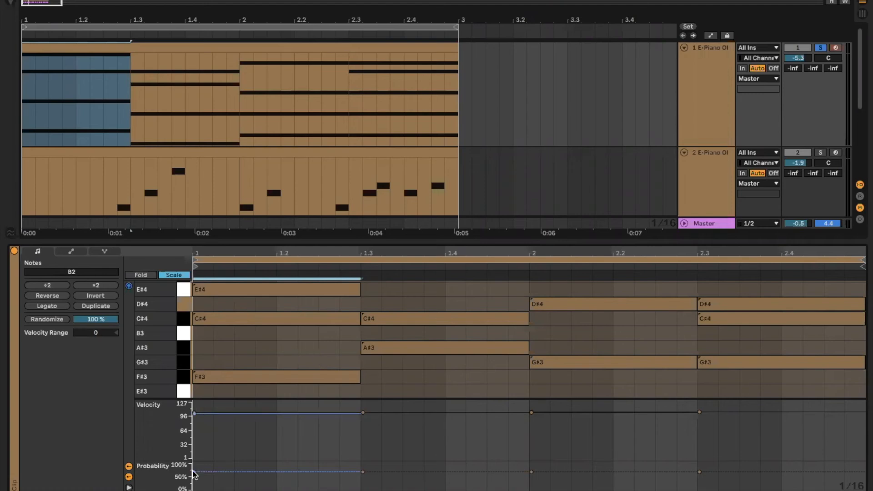
drag(196, 471, 193, 475)
click(249, 472)
key(space)
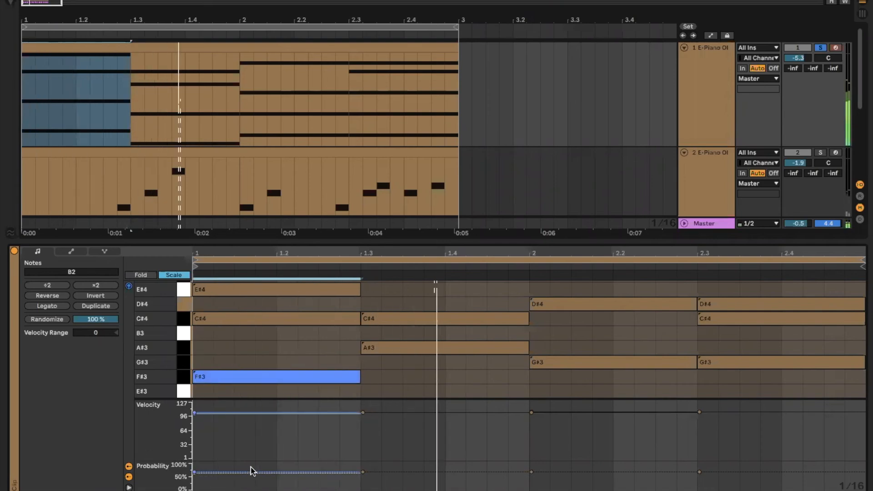
click(328, 460)
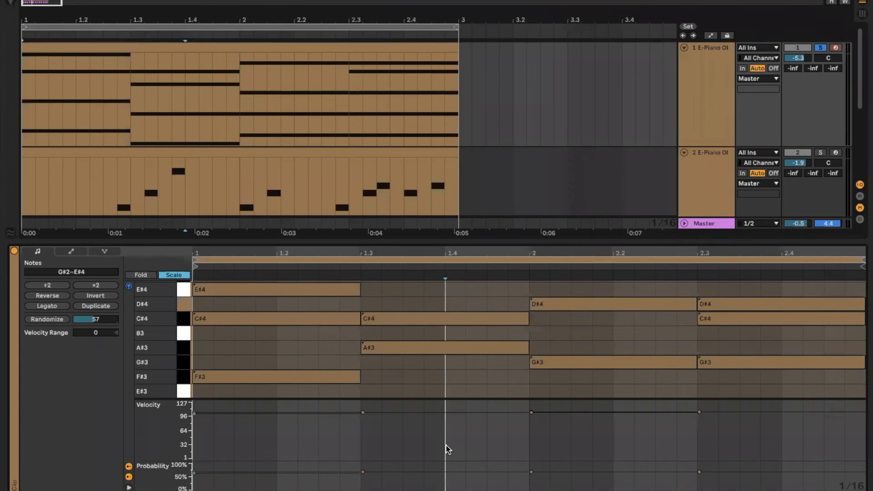
- Select all notes in the clip and set the velocity randomization amount to 102
key(ctrl+a)
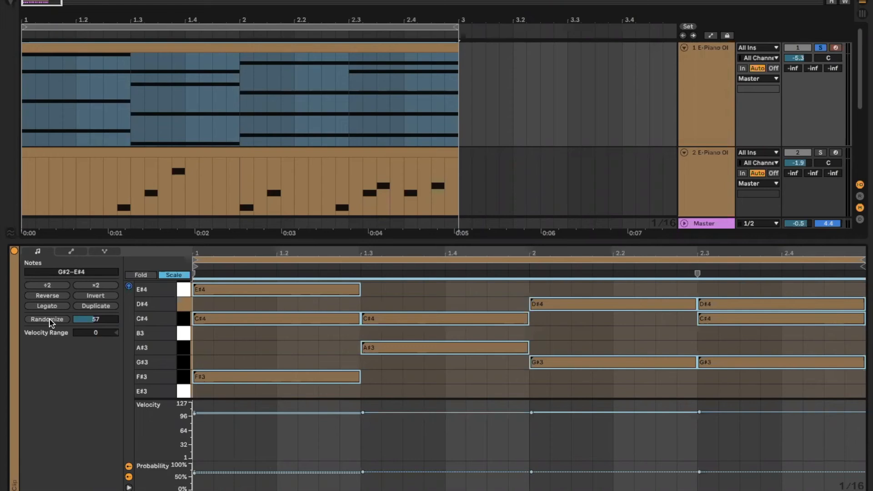
click(98, 321)
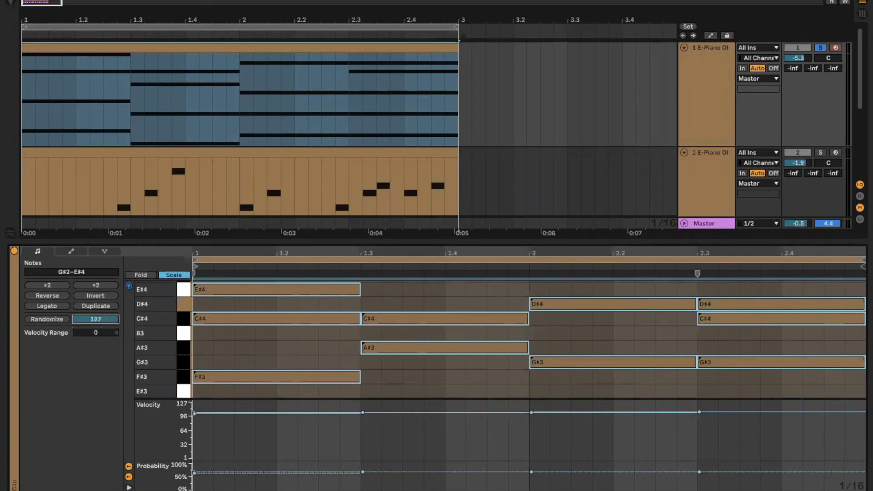
scroll(99, 321, up, 20)
mouse_move(98, 332)
mouse_down()
mouse_move(97, 314)
mouse_move(98, 334)
mouse_up()
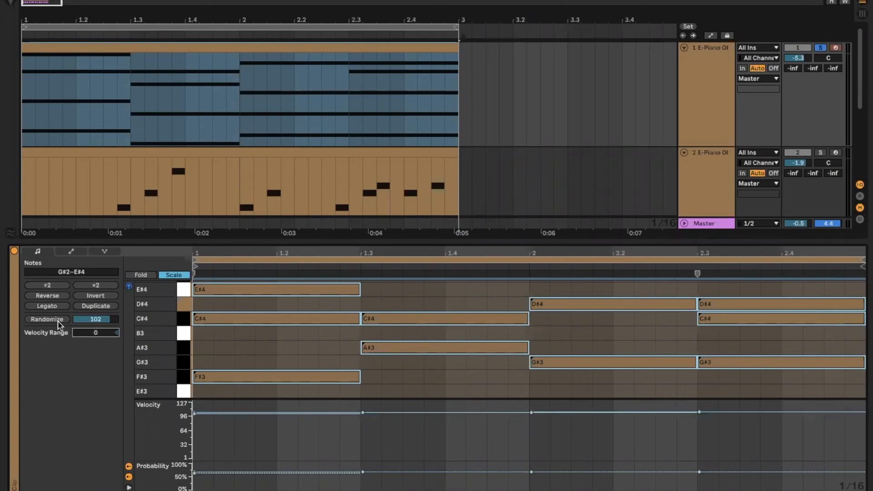
- Randomize the selected notes' velocities twice while auditioning the clip, and raise their probability to 100%
click(45, 319)
key(space)
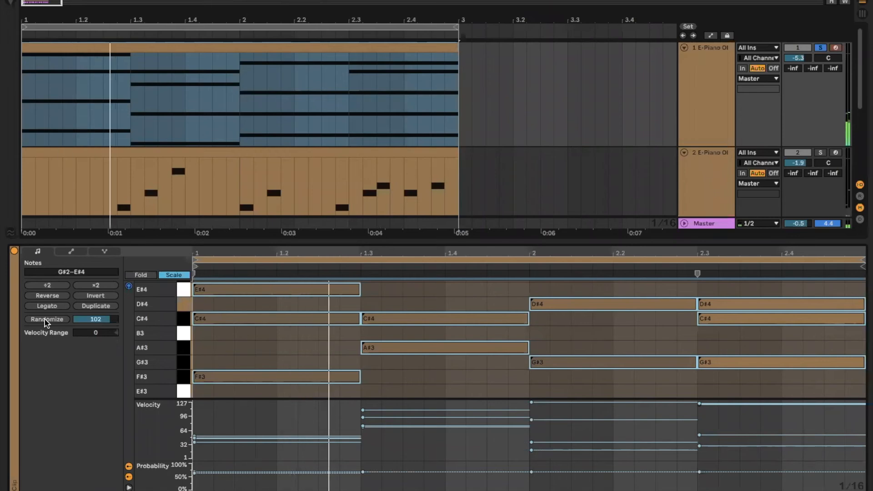
click(44, 319)
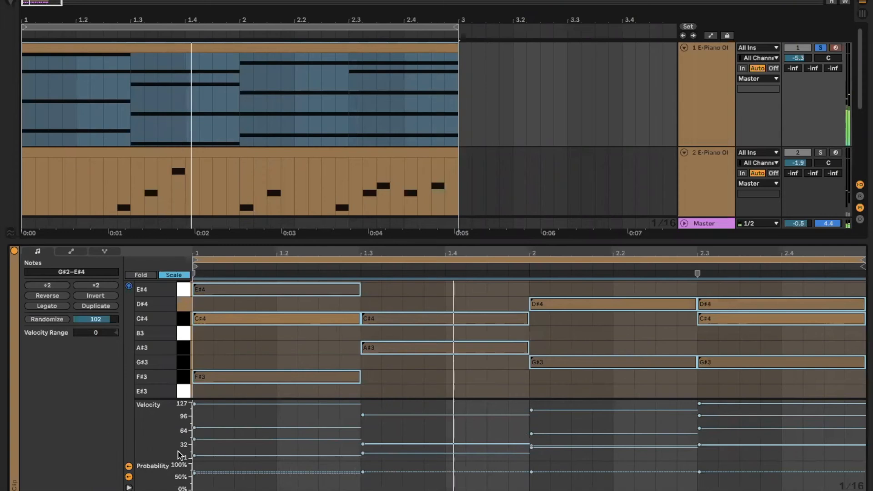
drag(194, 479, 196, 463)
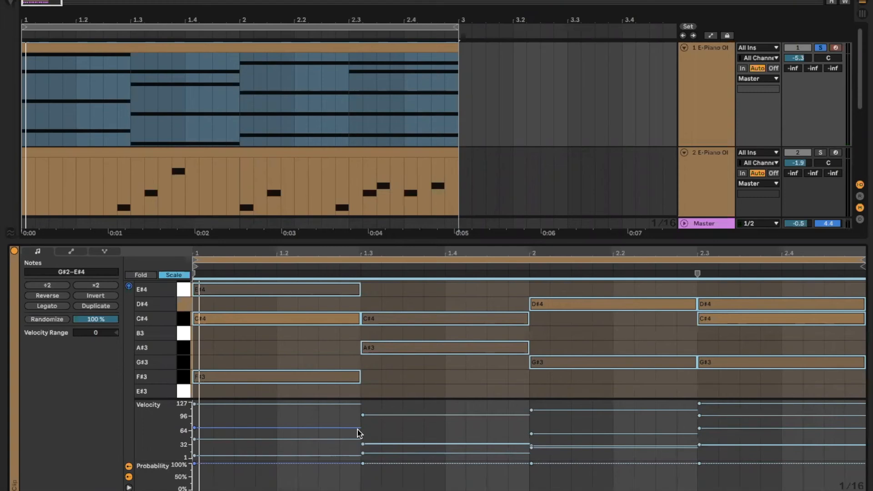
- Switch to Keynote, show the "Do more with Follow Actions" slide, and return to Ableton Live
key(super+Tab)
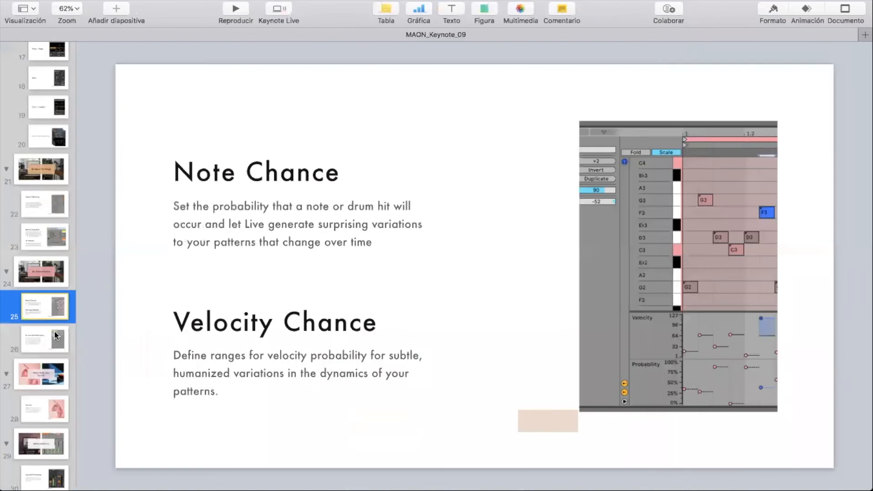
click(55, 335)
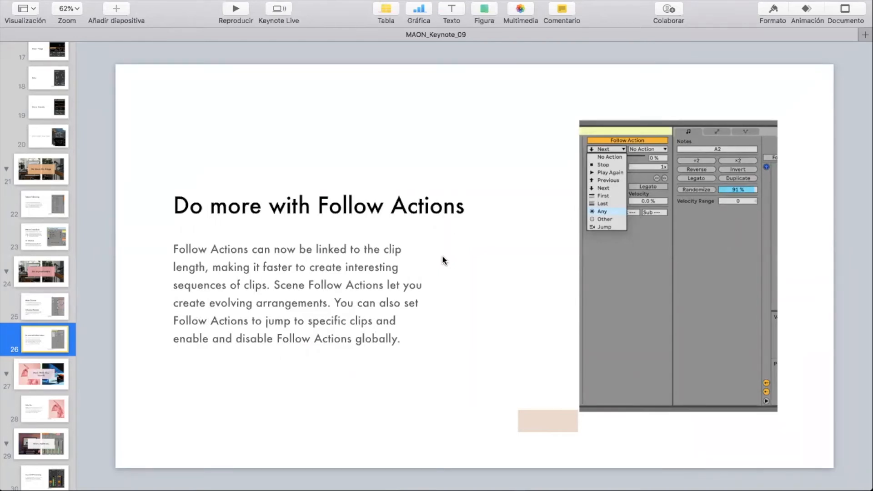
key(super+Tab)
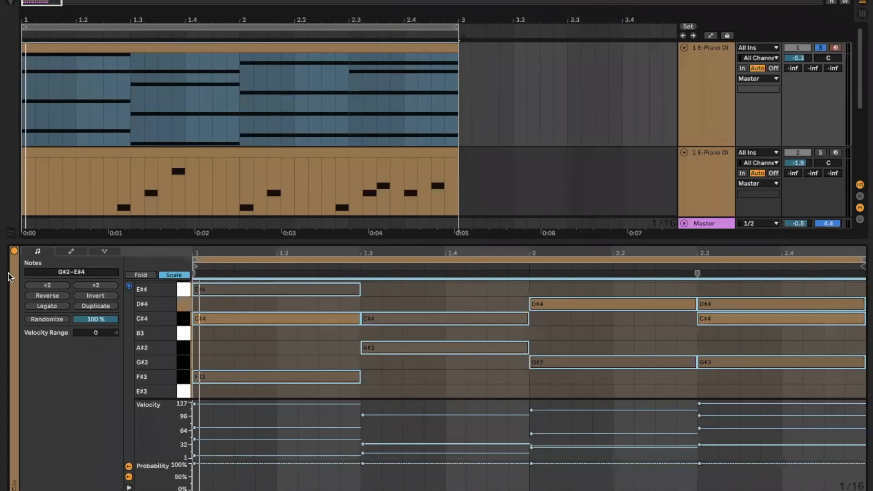
- Expand the arrangement clip's properties to include its extended settings, check them for Follow Actions, and deselect the clip
click(13, 278)
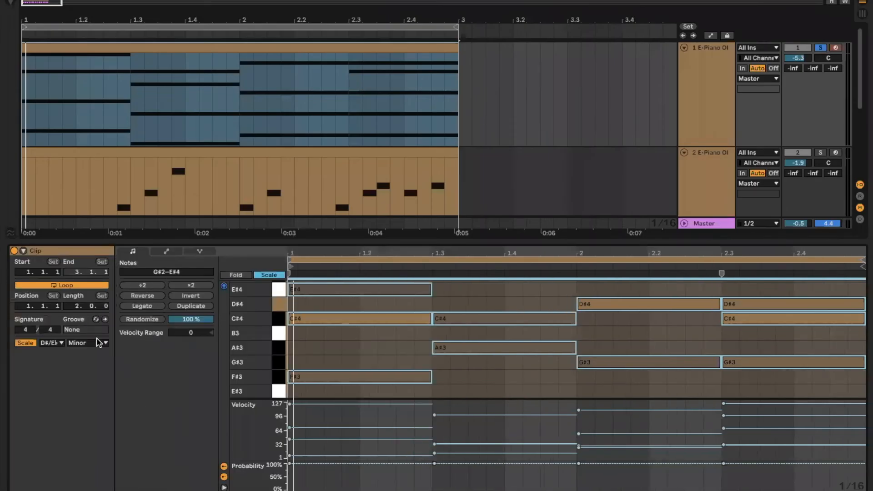
click(24, 252)
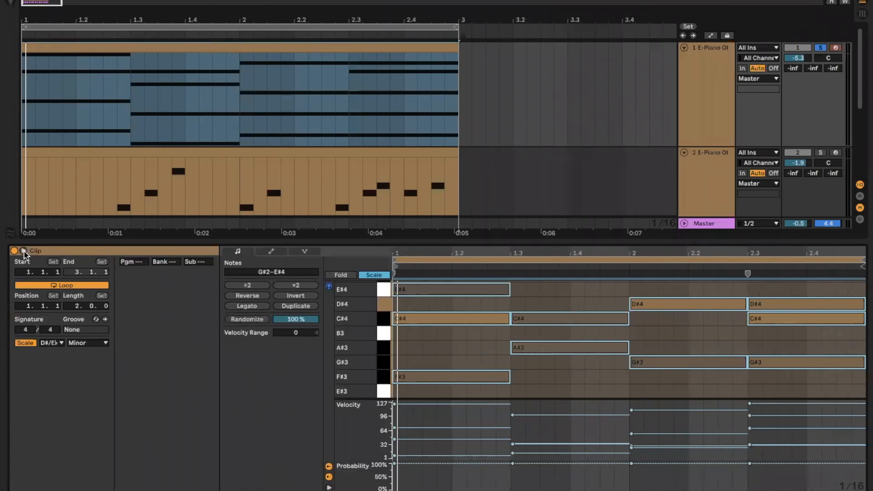
click(23, 251)
click(24, 251)
click(220, 43)
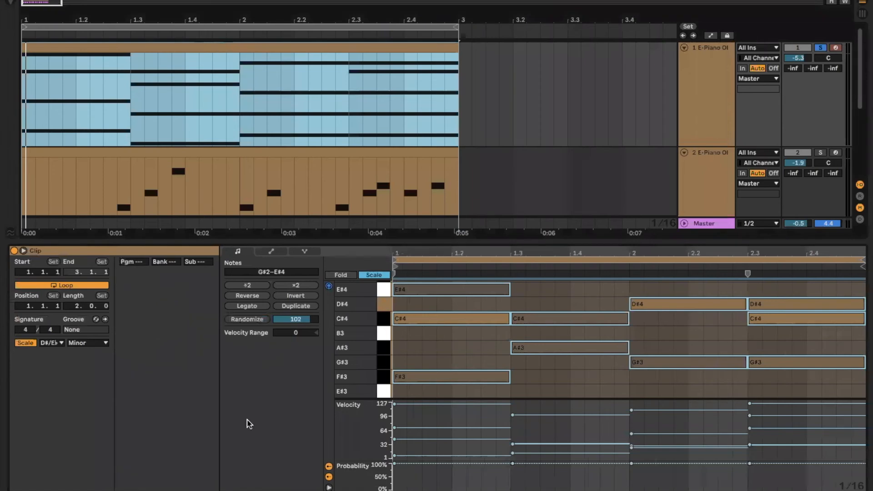
click(159, 395)
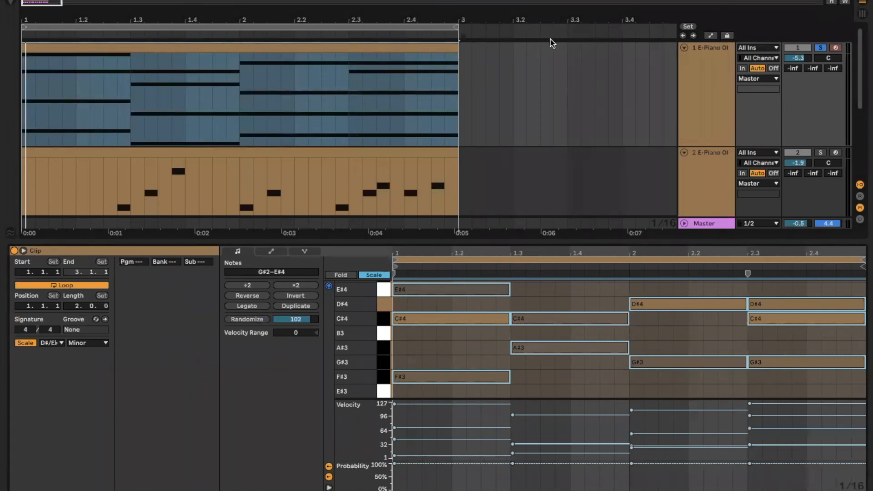
click(489, 146)
- Switch to Session View, open the first E-Piano track's top clip with its Follow Action settings, and enlarge the clip grid
key(Tab)
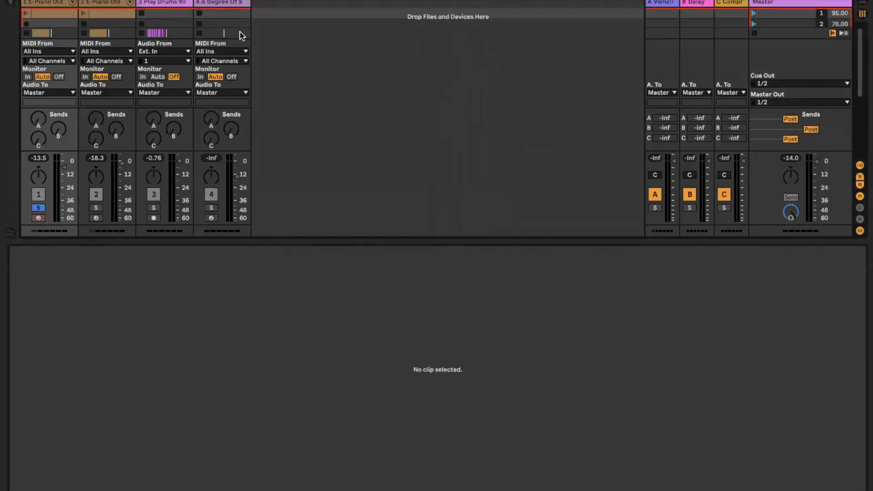
click(56, 12)
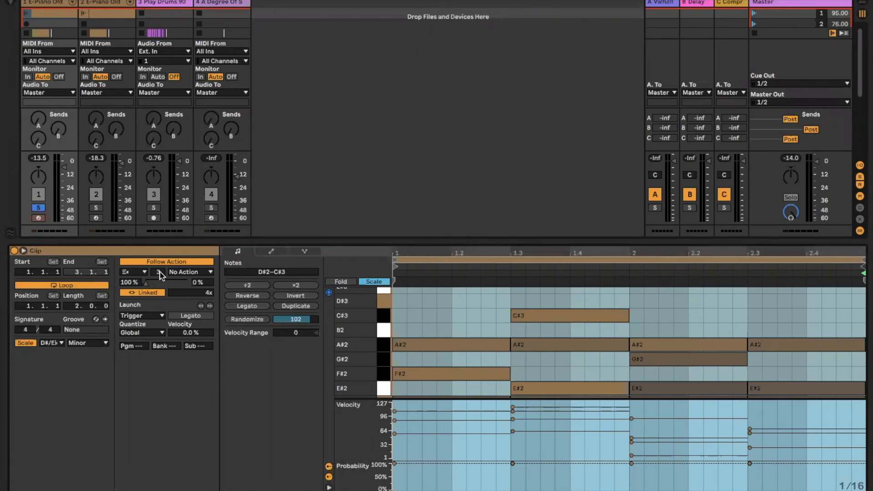
drag(160, 241, 159, 309)
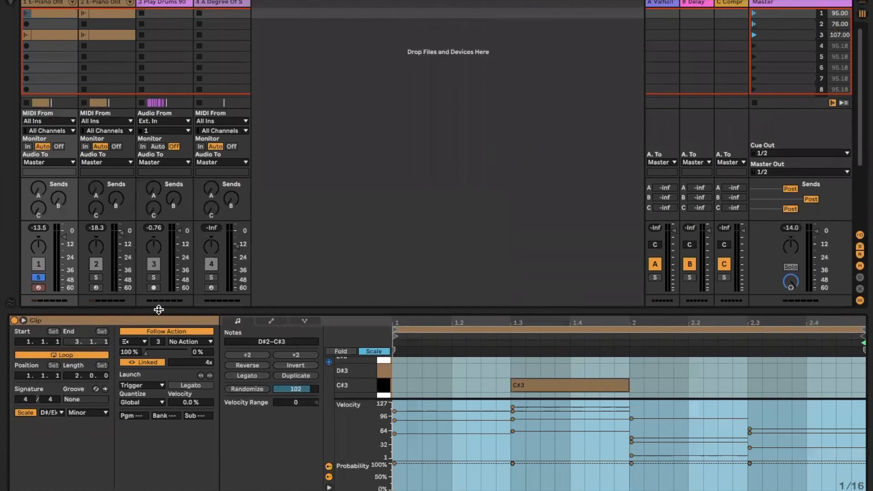
- Select the top clip of the second E-Piano track, solo that track, and launch the clip
click(103, 14)
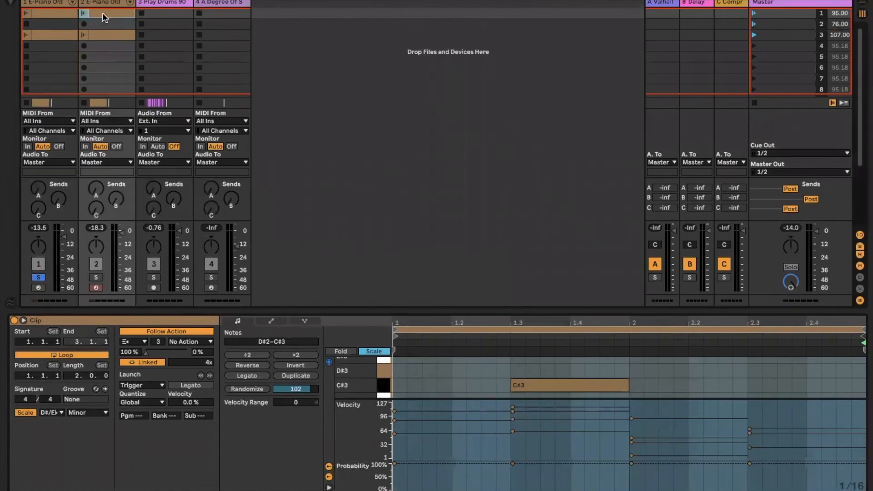
click(96, 277)
key(Return)
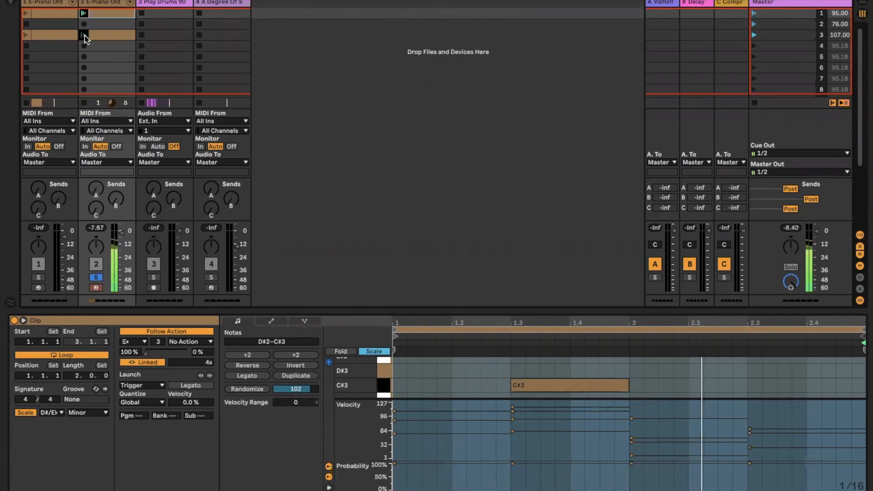
- Copy the second E-Piano track's Arrangement clip into that track's fourth Session slot, launch it, and hide its velocity and probability lanes
key(Tab)
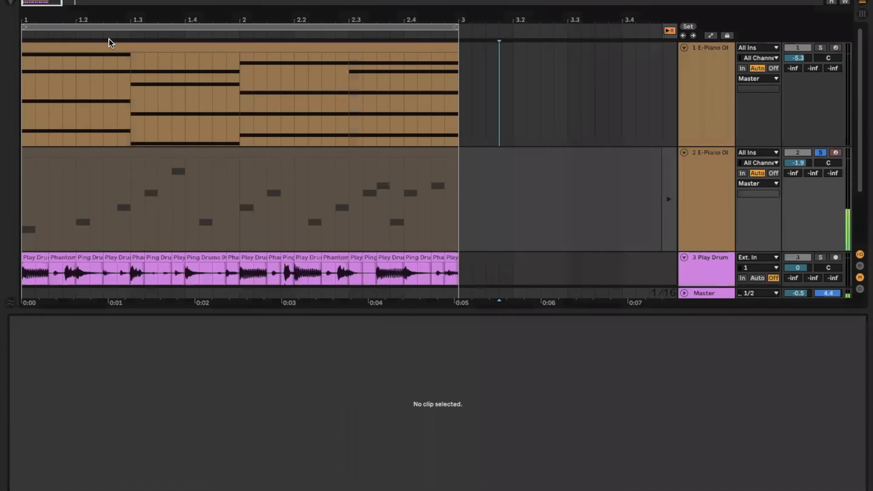
drag(222, 150, 94, 49)
key(Tab)
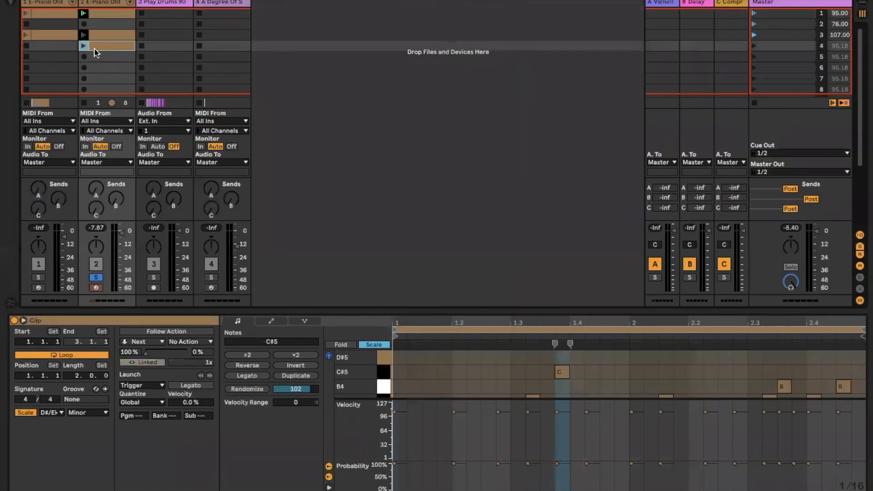
click(83, 46)
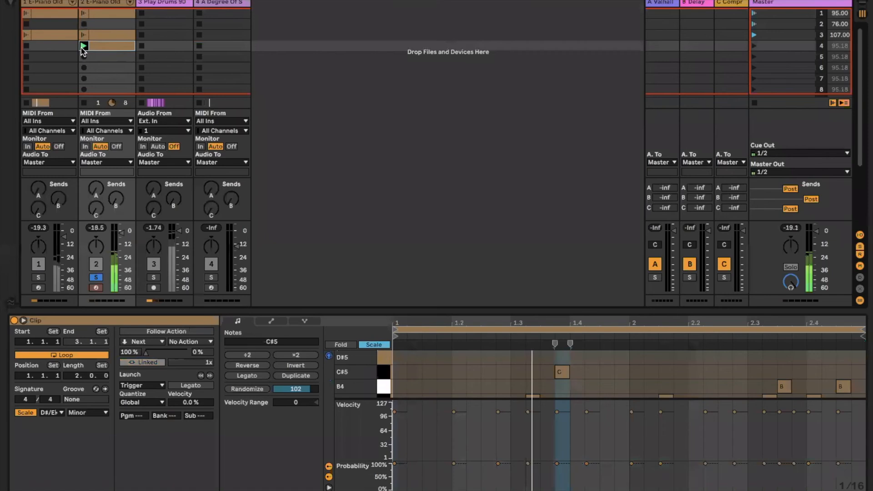
click(328, 487)
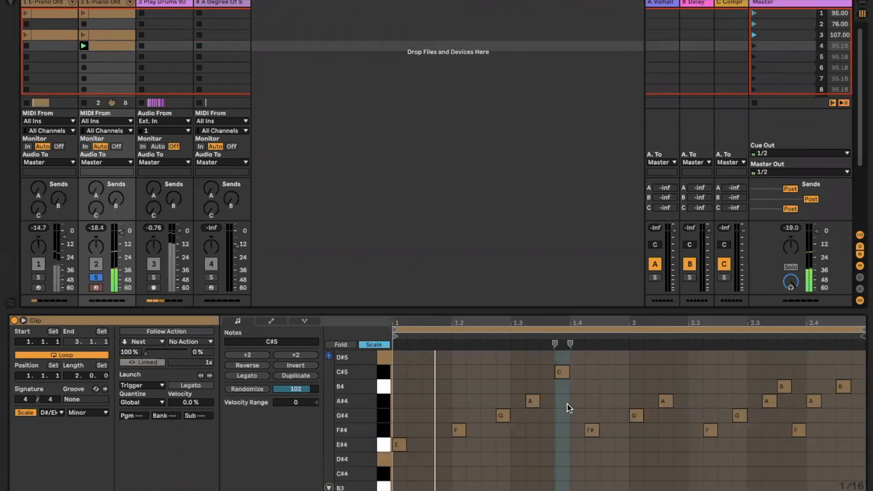
- Move the playing melody clip from the second E-Piano track's fourth slot to the first E-Piano track's fifth slot
click(104, 47)
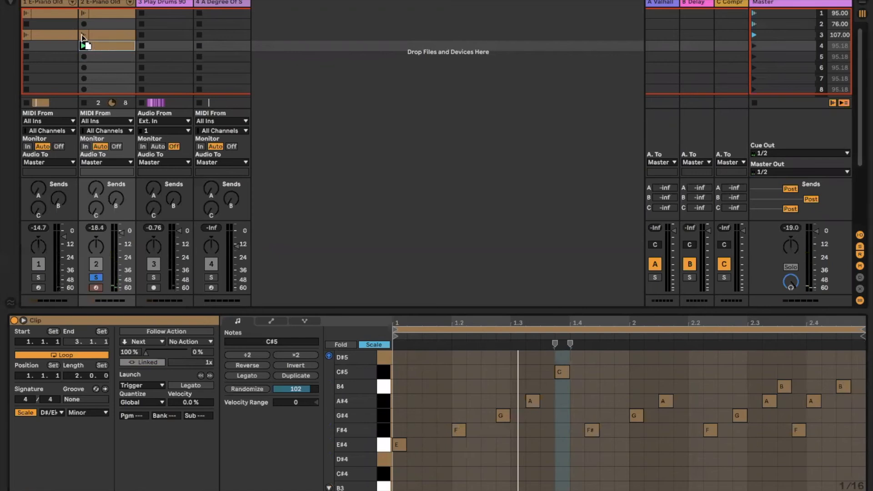
click(44, 14)
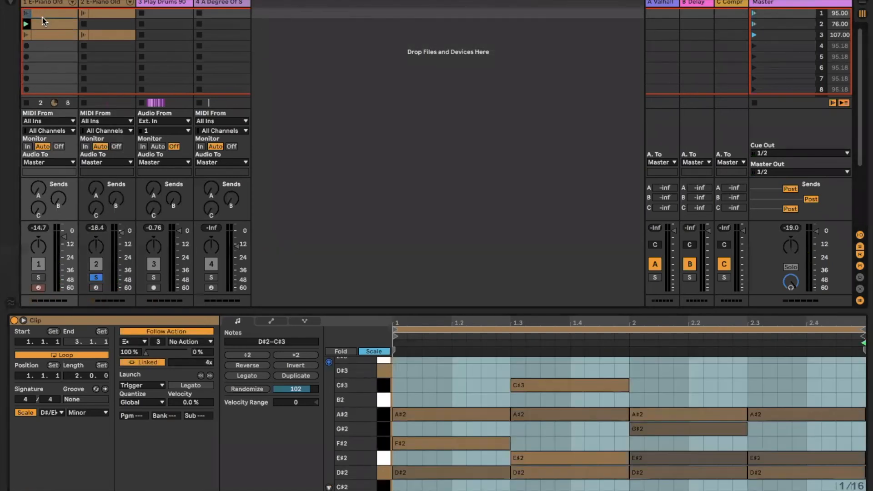
click(41, 23)
drag(42, 26, 39, 57)
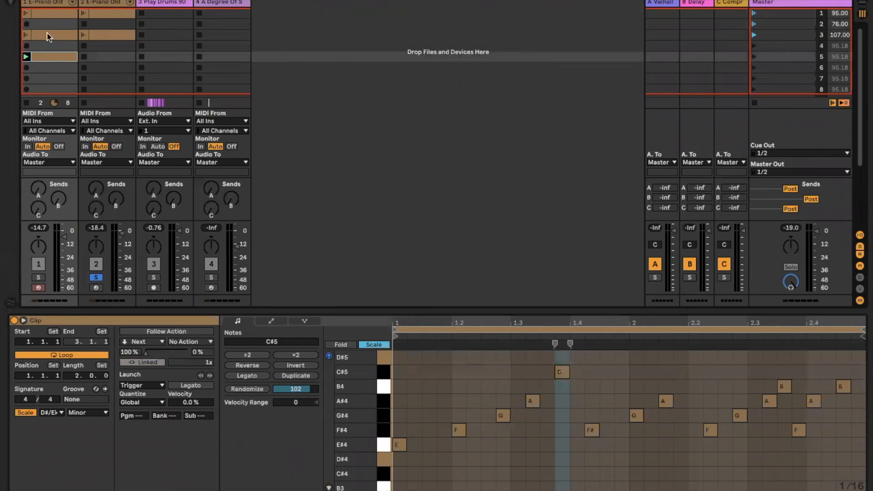
- Set the Follow Action of the first E-Piano track's top clip to Jump to slot 5
click(51, 14)
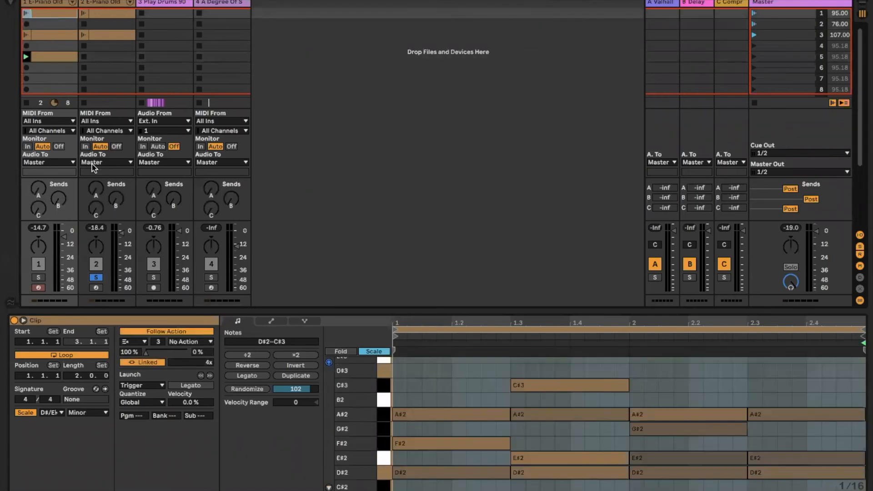
click(145, 342)
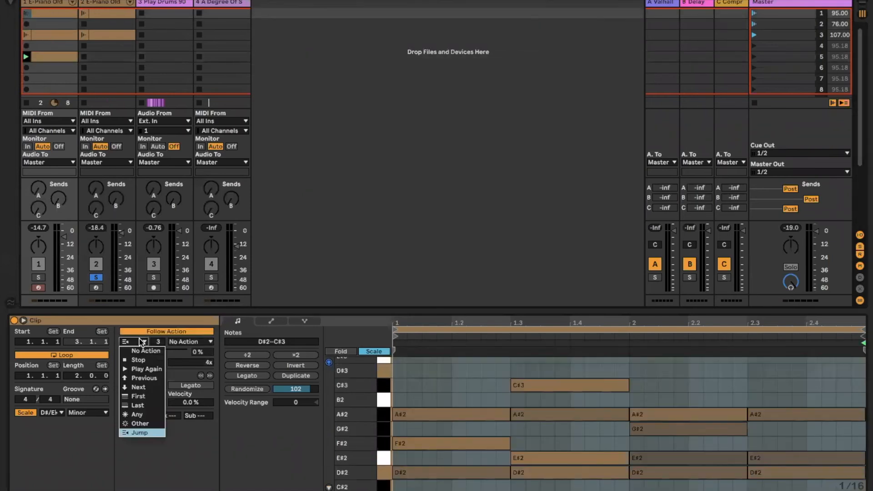
click(139, 432)
click(42, 15)
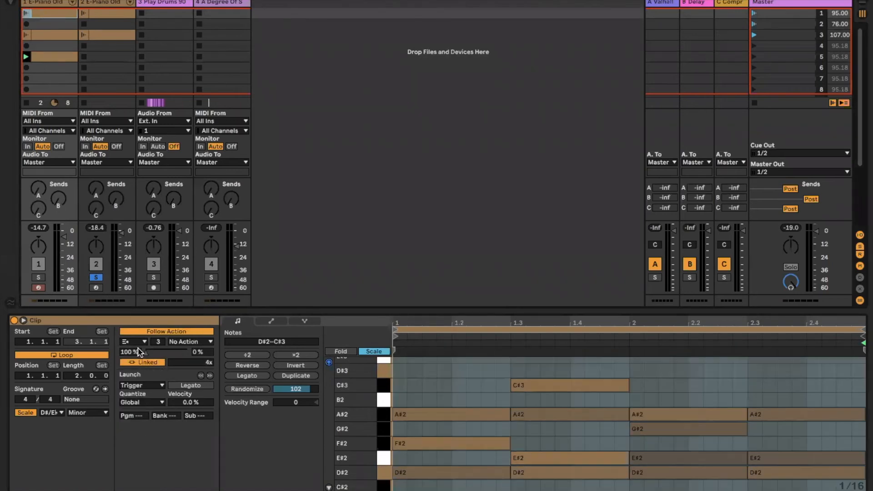
click(139, 342)
click(139, 434)
- Set the top clip's linked Follow Action multiplier to 2x, then launch the clip and solo the first E-Piano track
click(200, 365)
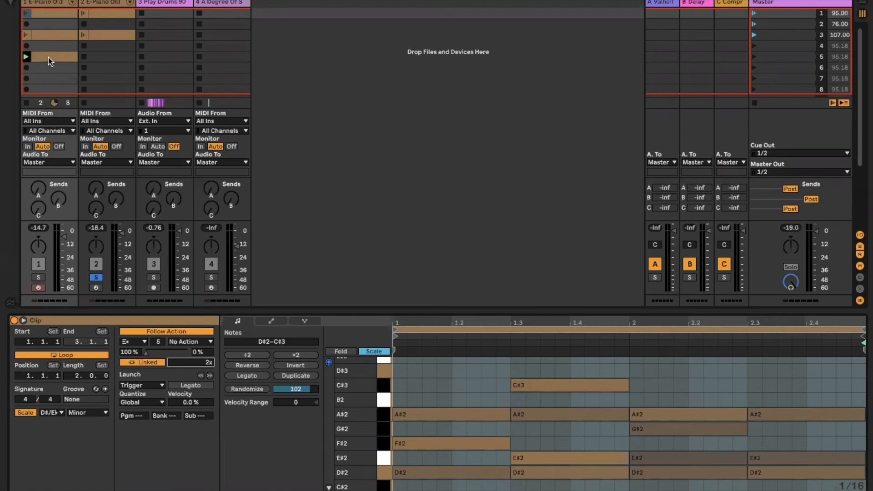
click(26, 14)
click(38, 278)
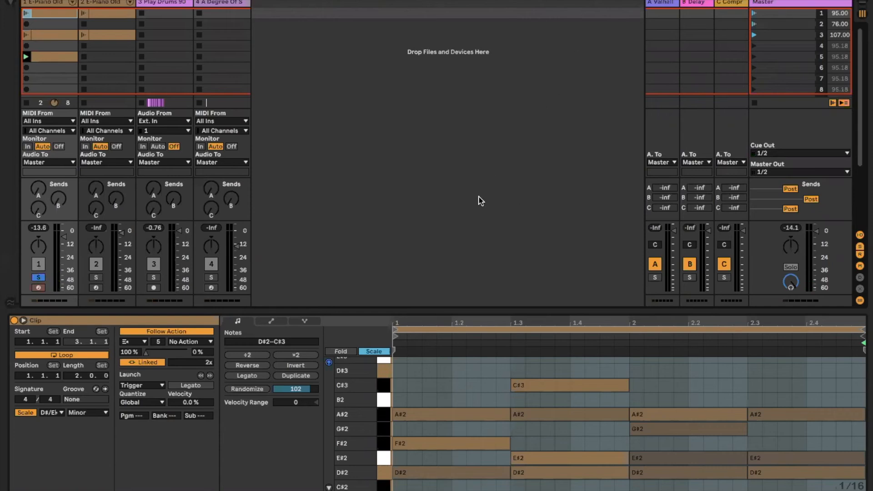
- Set the Follow Action of scene 1 to Jump to scene 5
click(770, 17)
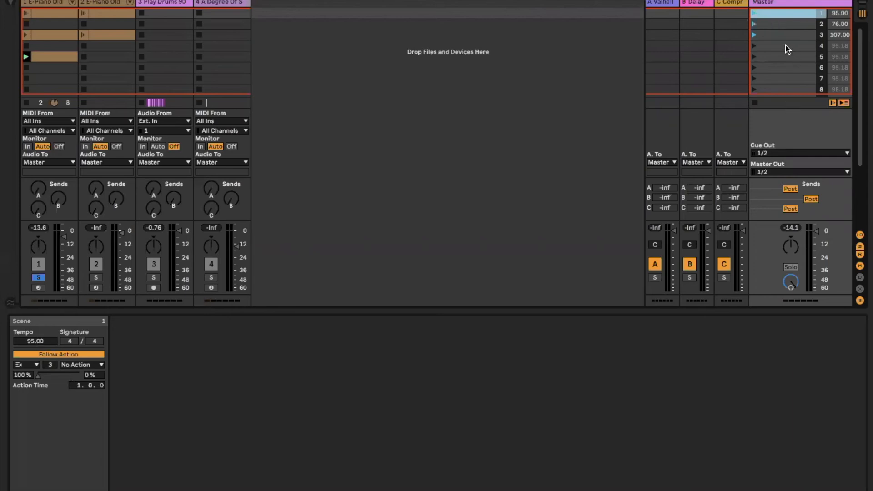
click(34, 364)
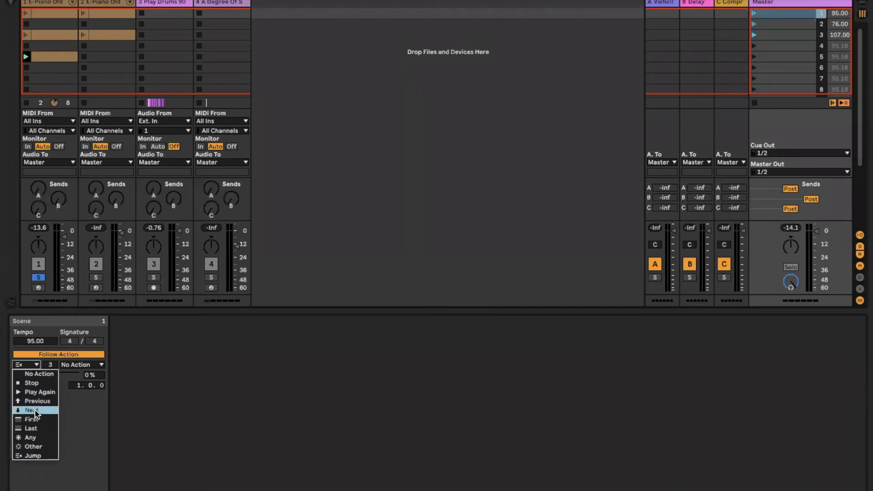
click(34, 456)
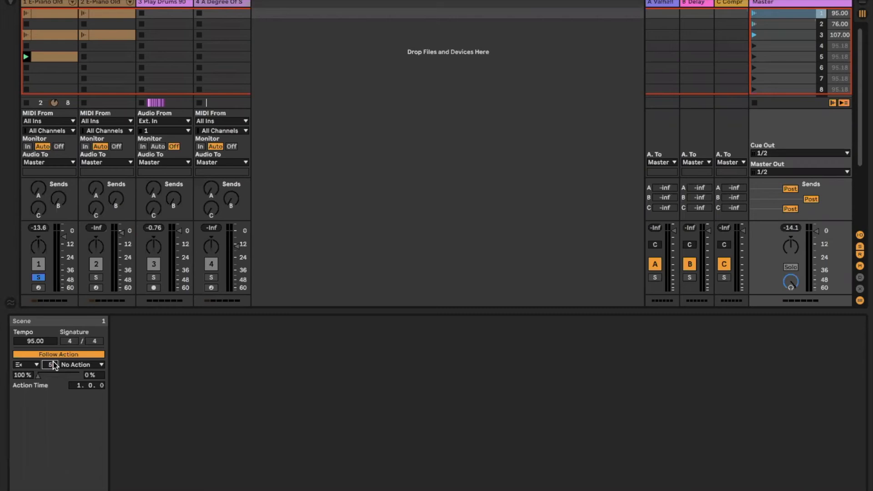
- Copy the first Play Drums 90bpm clip from the Arrangement into the drum track's fifth Session slot
key(Tab)
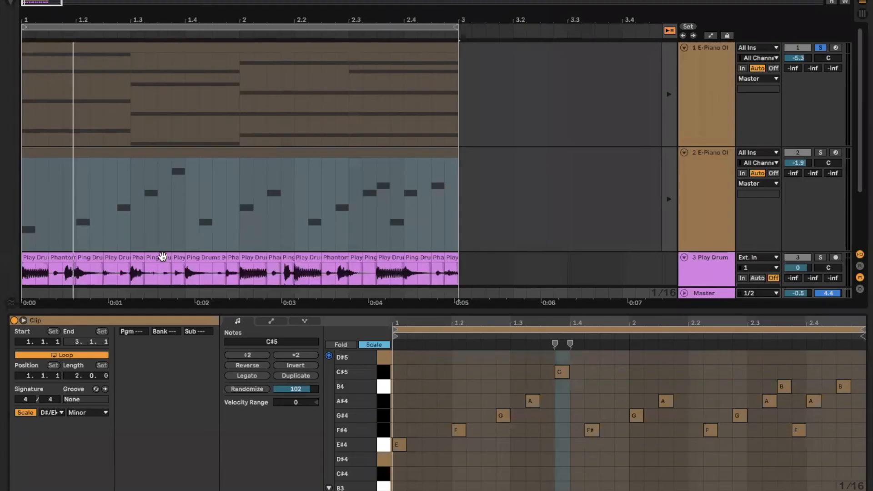
scroll(191, 244, down, 3)
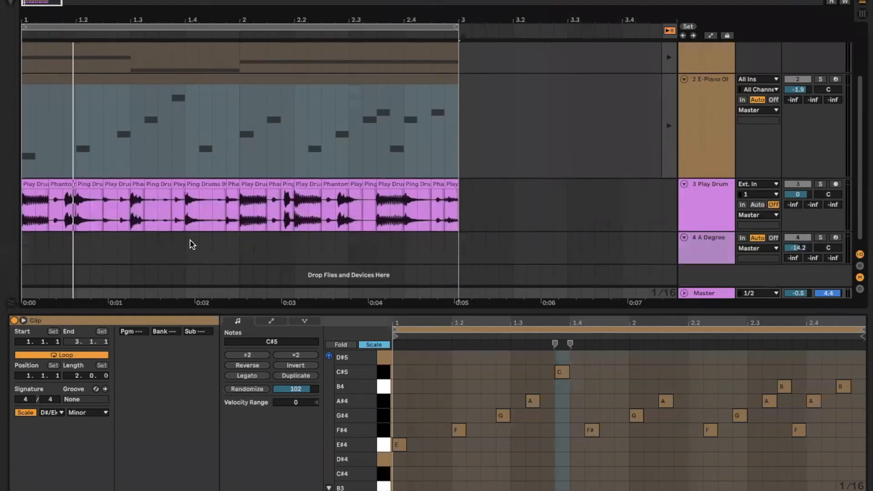
click(33, 190)
key(Tab)
drag(32, 190, 154, 56)
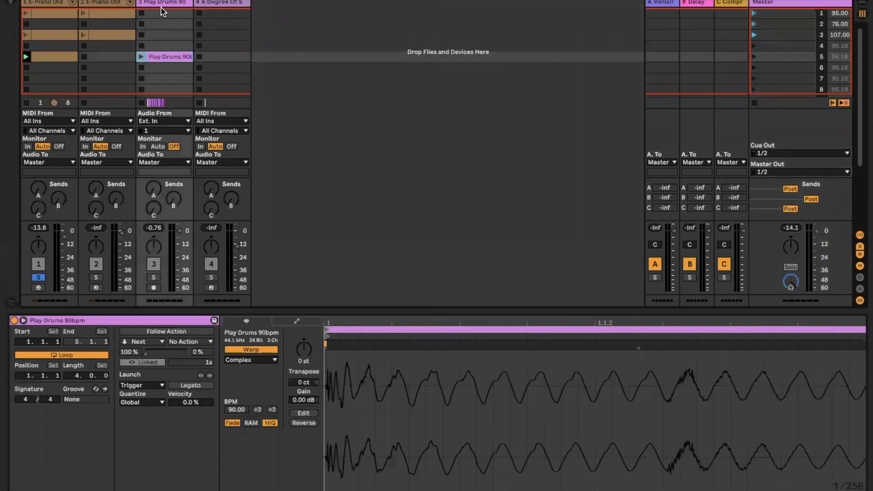
- Launch scene 1 and unsolo the first E-Piano track so all tracks are heard
click(787, 13)
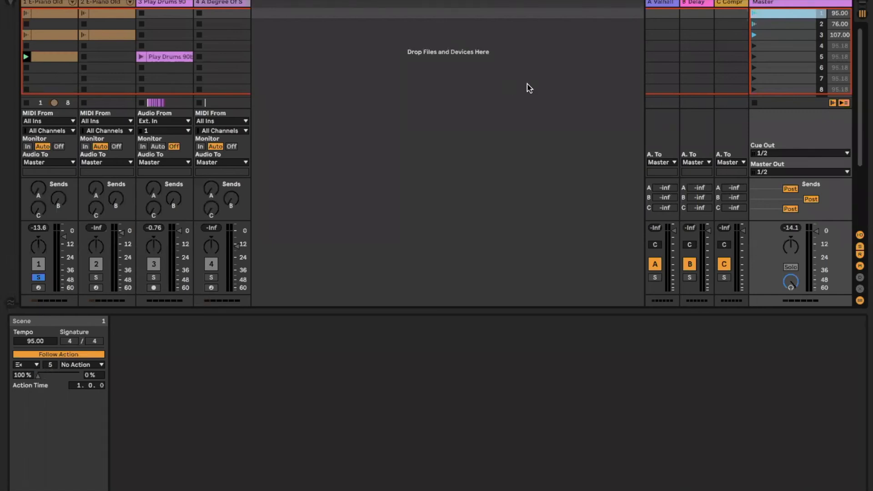
click(753, 13)
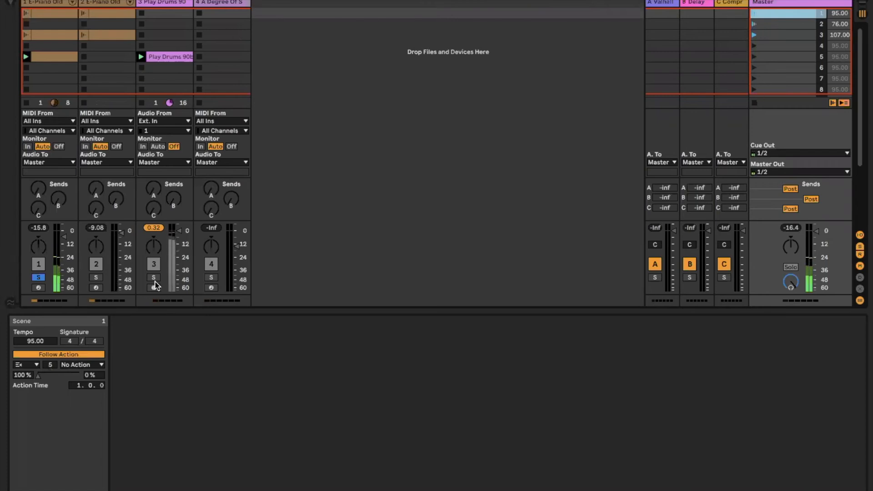
click(38, 277)
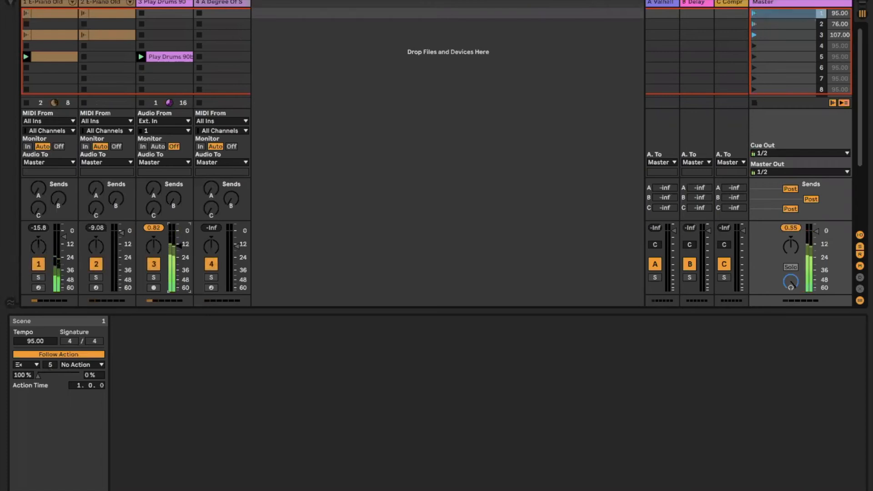
- Relaunch scene 1, set its Follow Action time to 2.0.0, and launch it again
click(753, 15)
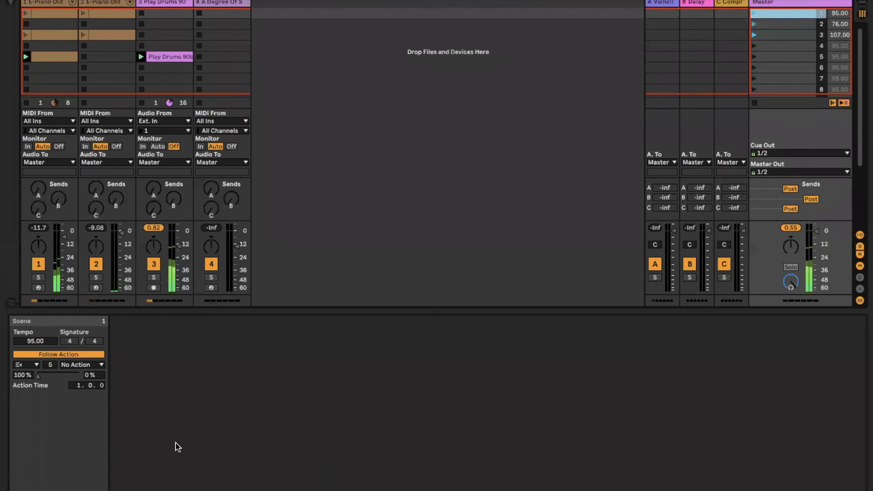
click(78, 387)
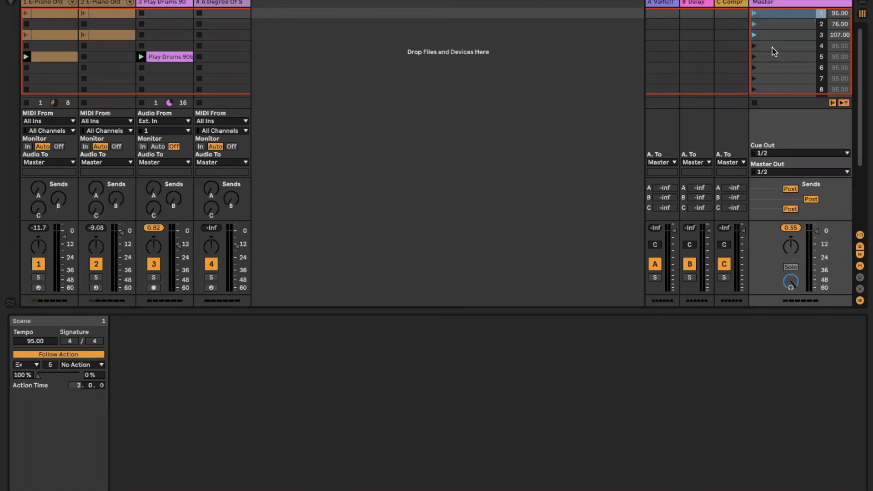
click(753, 13)
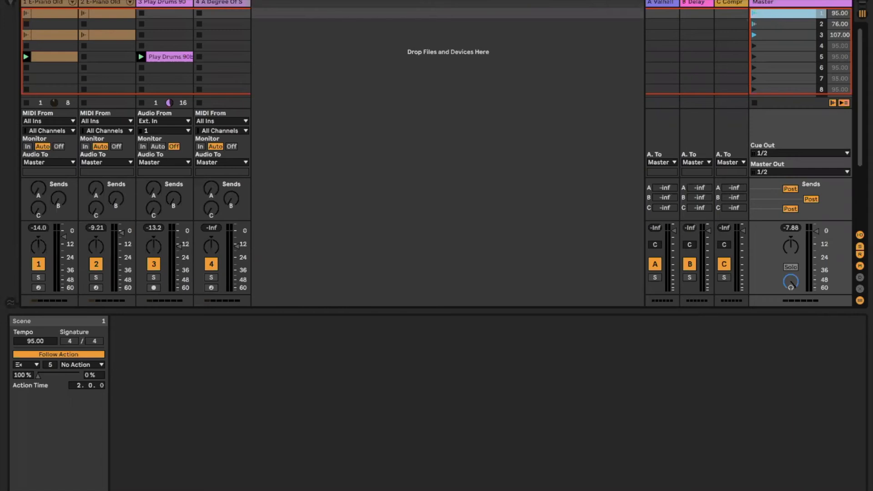
- Set the tempos of scenes 1, 3 and 5 to 107, 78 and 114 BPM, and copy the Play Drums clip into scenes 1 and 3
drag(839, 13, 838, 3)
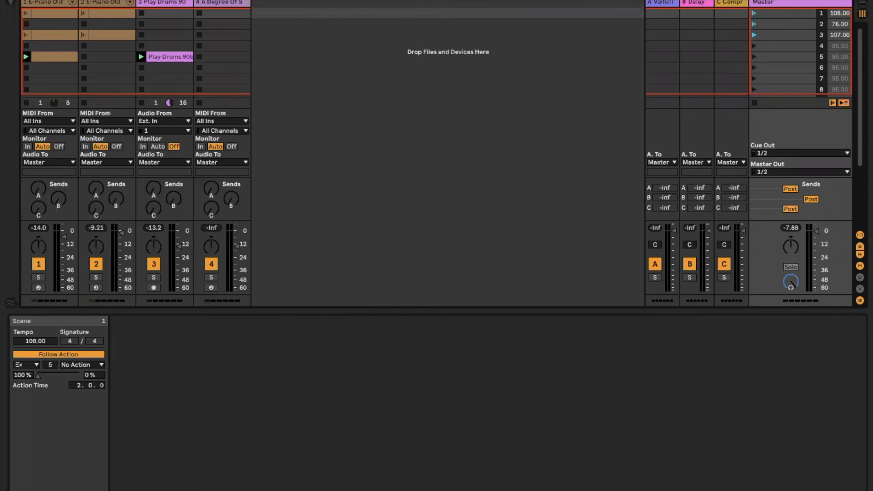
drag(838, 13, 841, 15)
drag(175, 57, 168, 34)
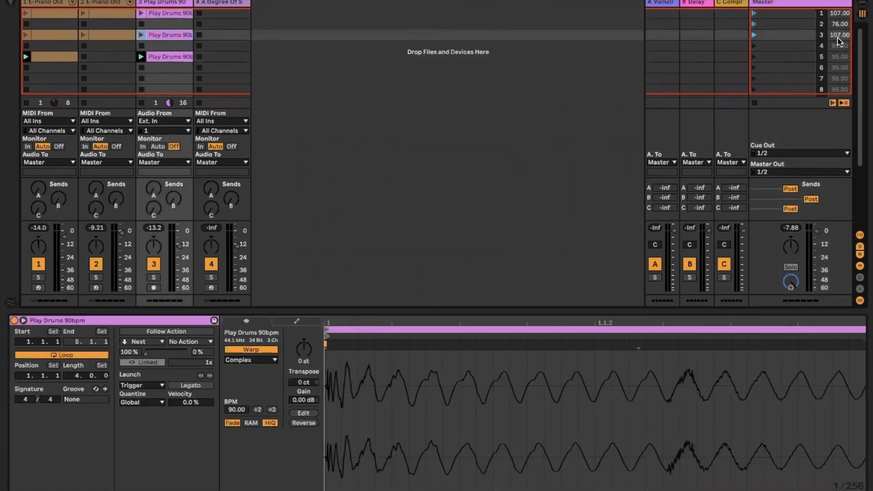
drag(838, 37, 837, 45)
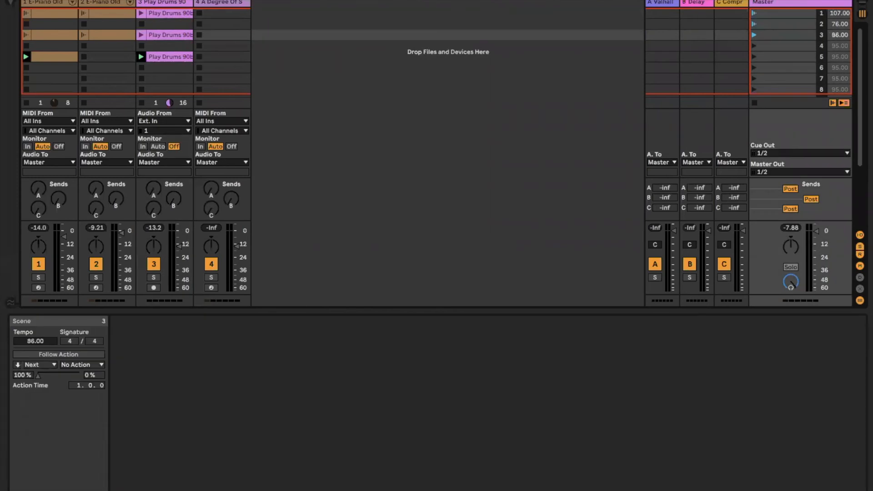
drag(839, 57, 838, 48)
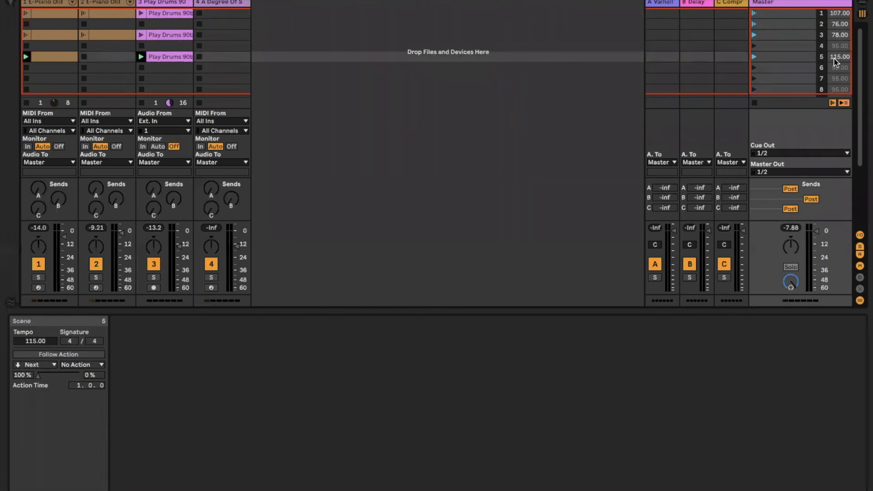
- Launch scenes 1, 3 and 5 in turn to hear their different tempos
click(755, 13)
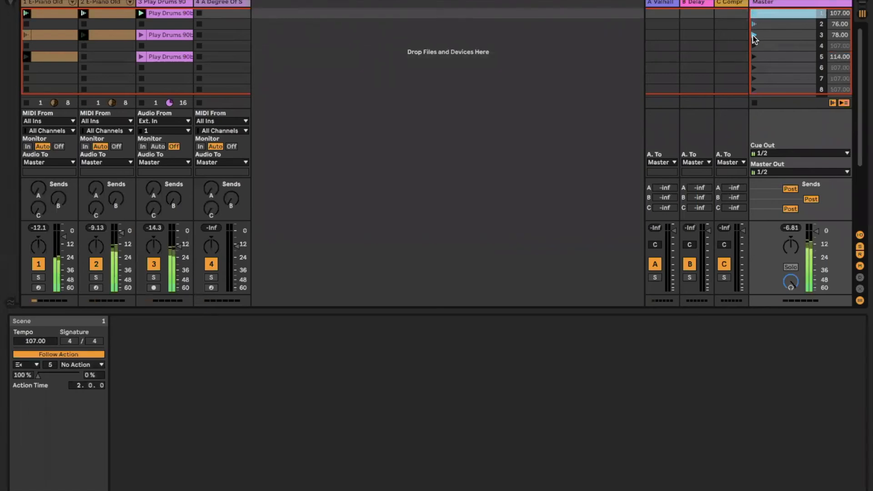
click(754, 36)
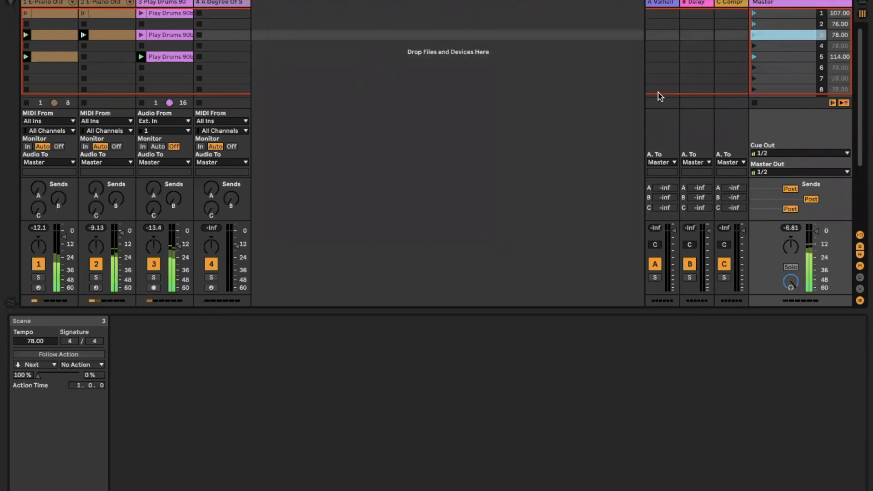
click(754, 57)
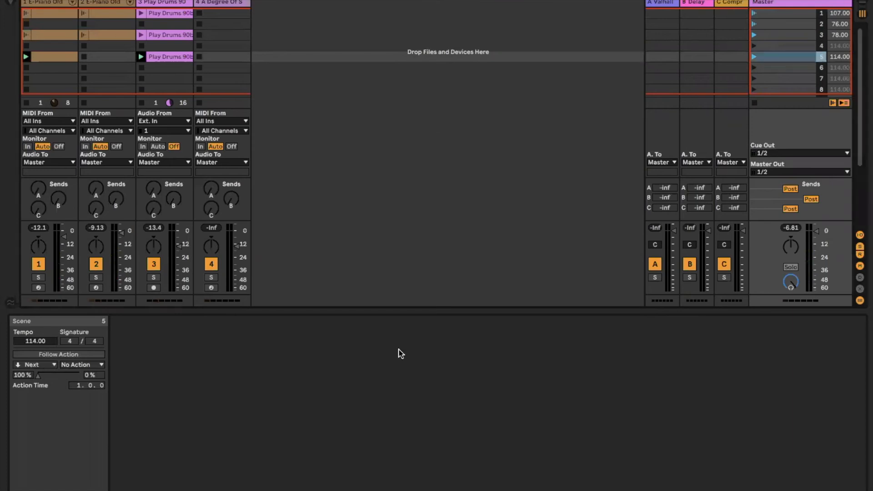
- Switch to Keynote and show the "Work With New Sounds" slide followed by the "Voice Box" slide
key(super+Tab)
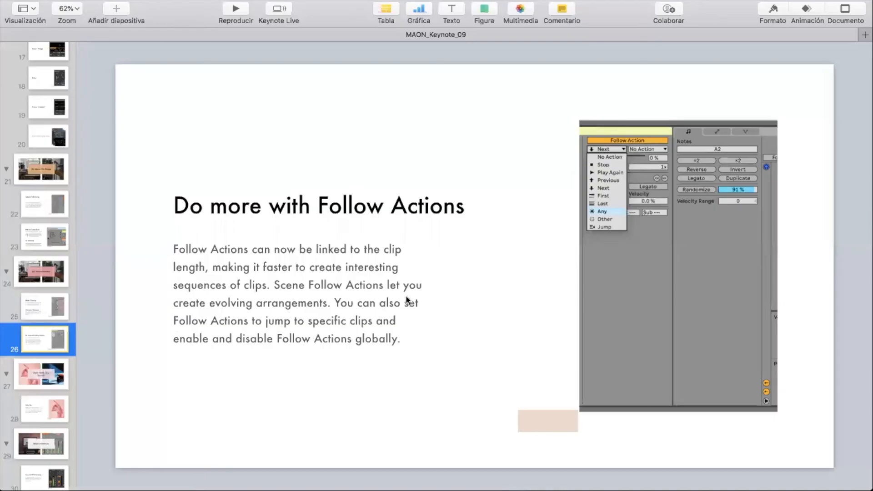
click(496, 244)
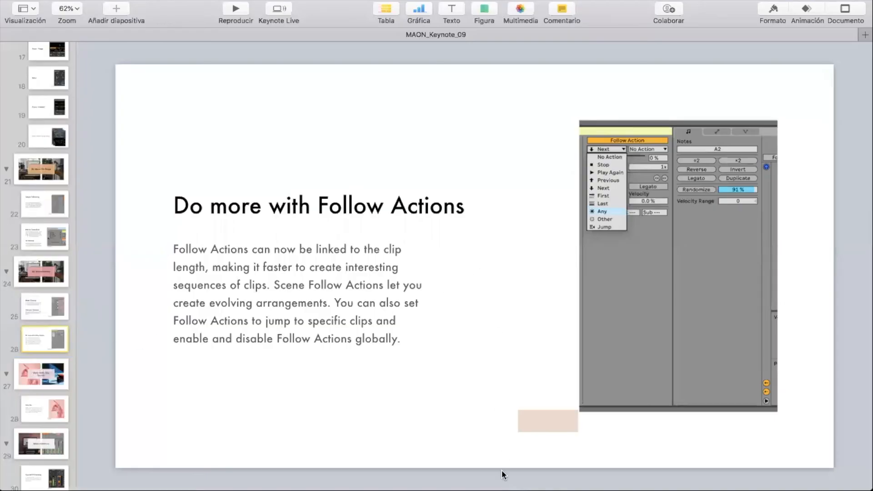
click(56, 371)
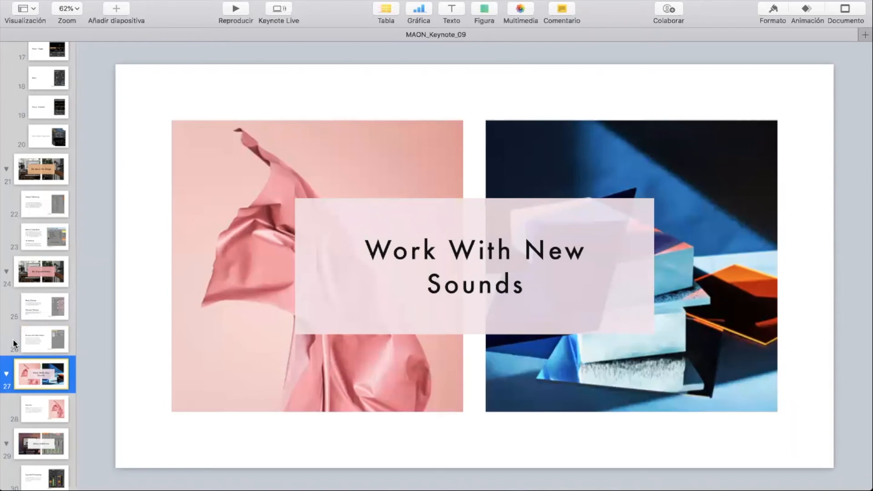
scroll(12, 339, down, 3)
click(32, 346)
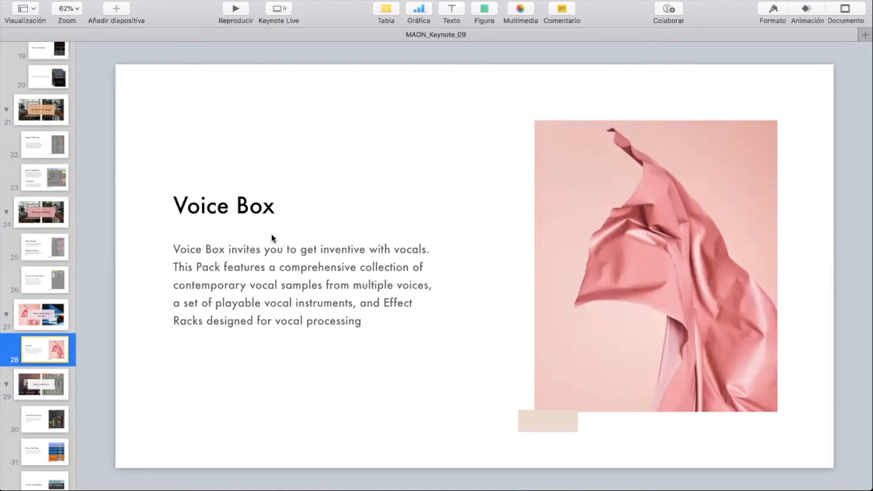
- Switch to Ableton Live, open the browser, and locate the Voice Box Pack by searching the Packs for "voice", clearing the search once found
key(super+Tab)
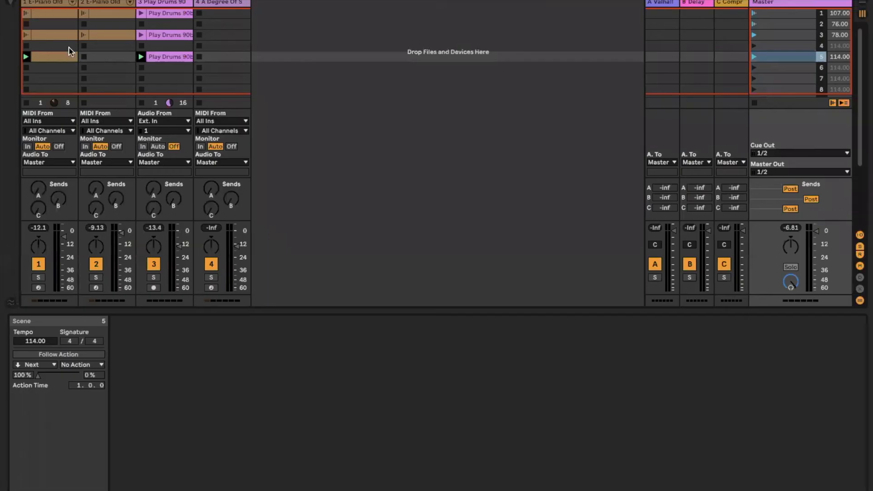
click(11, 2)
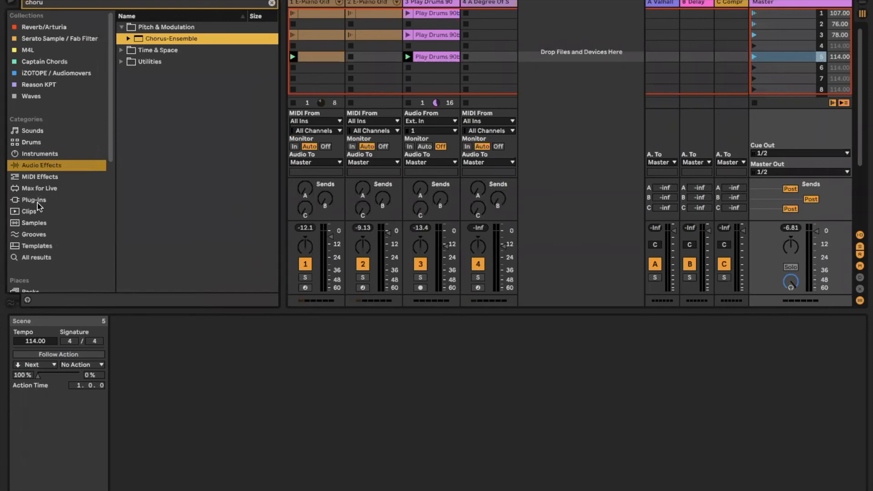
scroll(34, 268, down, 3)
click(30, 232)
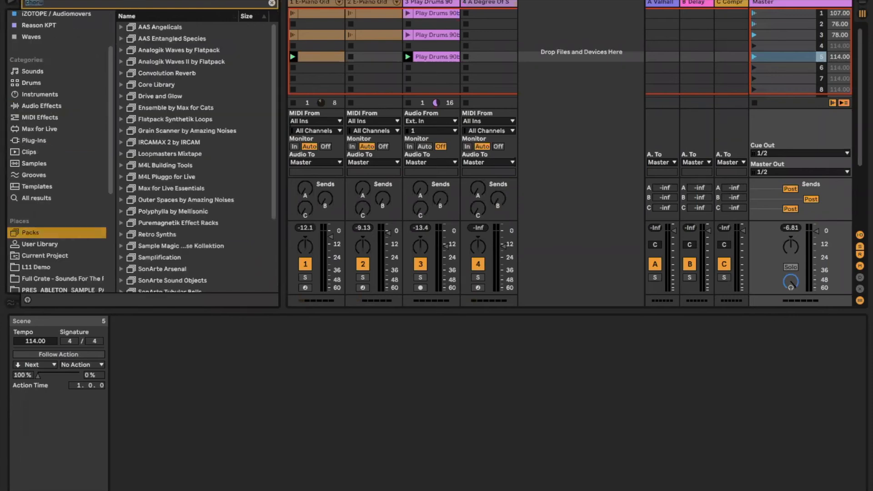
text(voice)
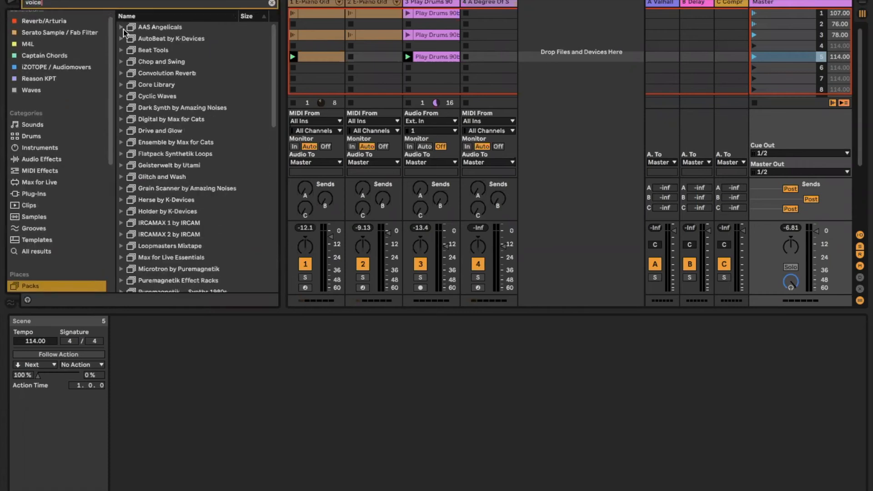
scroll(204, 128, down, 15)
scroll(206, 130, up, 2)
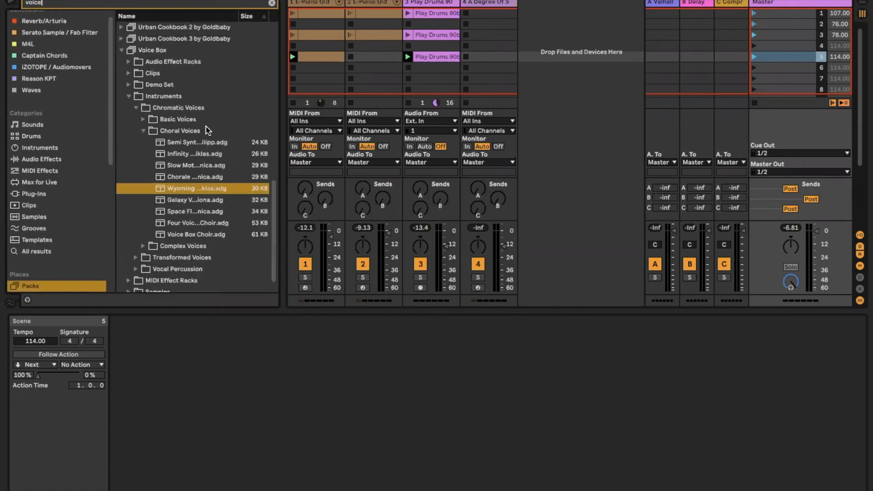
click(166, 50)
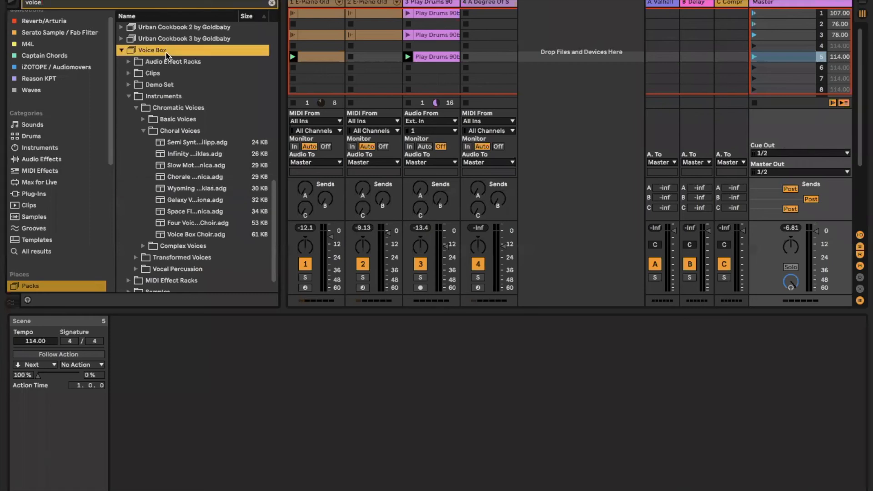
click(271, 3)
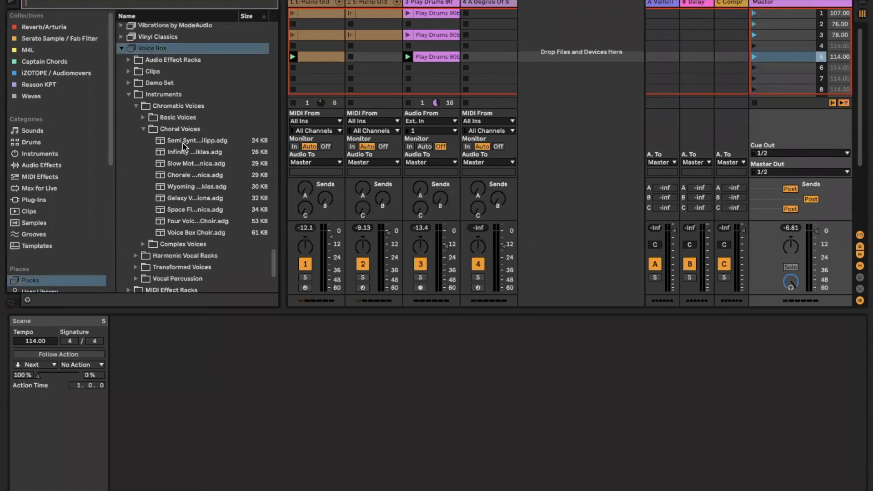
- Preview the Slow Mot… and Wyoming Pad presets in Choral Voices and load Wyoming Pad onto a new track
click(179, 160)
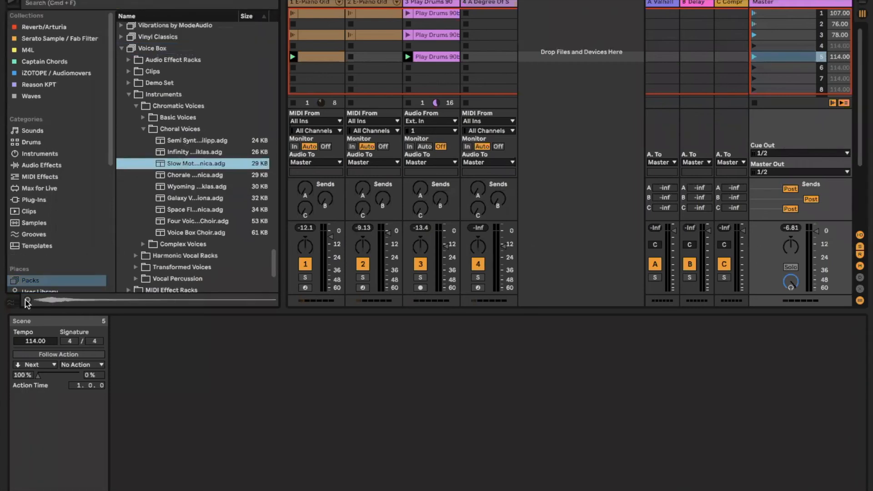
click(197, 186)
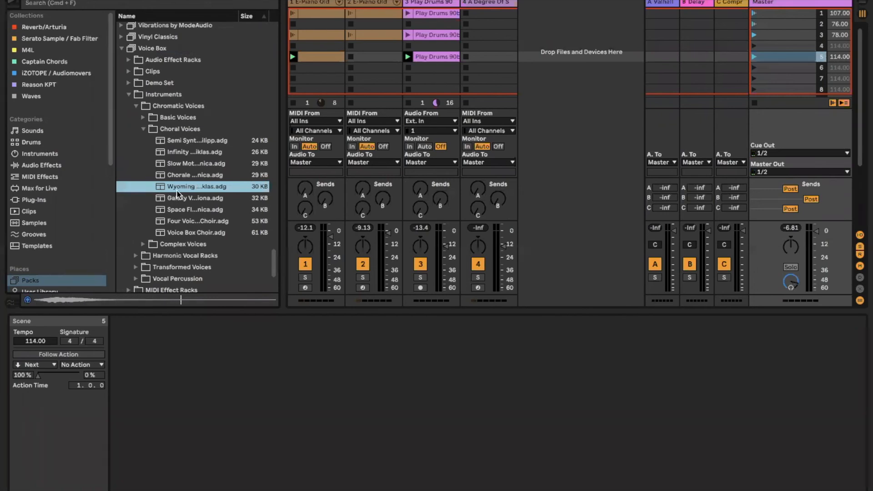
drag(180, 190, 409, 96)
drag(551, 15, 552, 17)
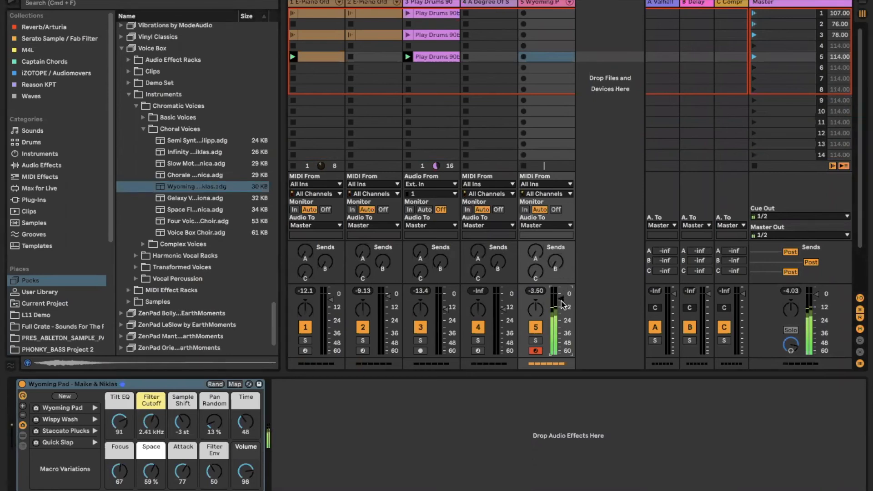
- In the Arrangement View, return all tracks to arrangement playback and play it with the second E-Piano track deactivated
key(Tab)
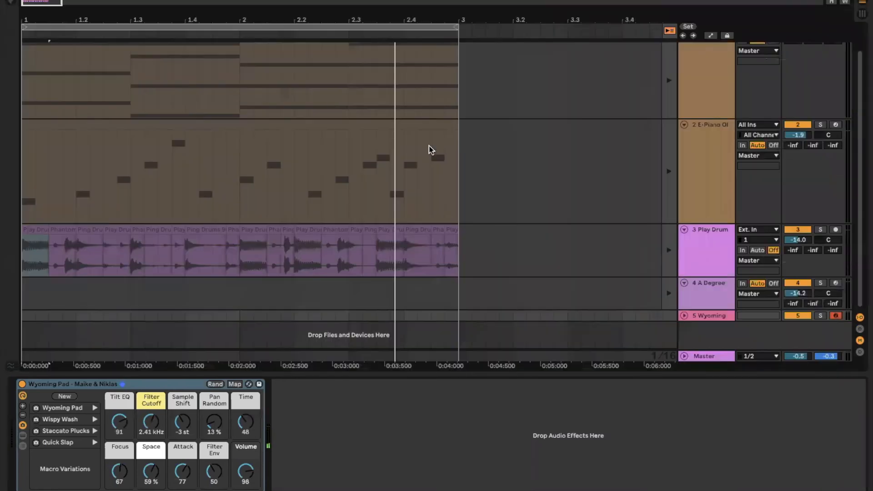
click(669, 30)
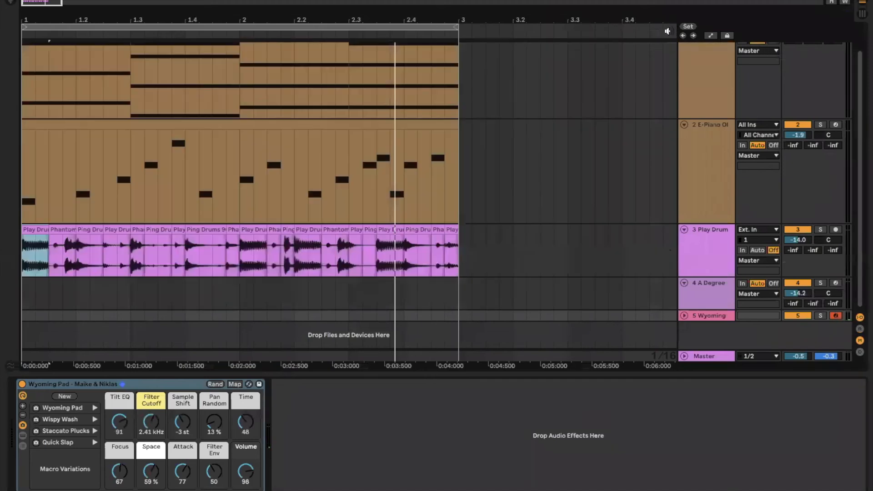
click(807, 128)
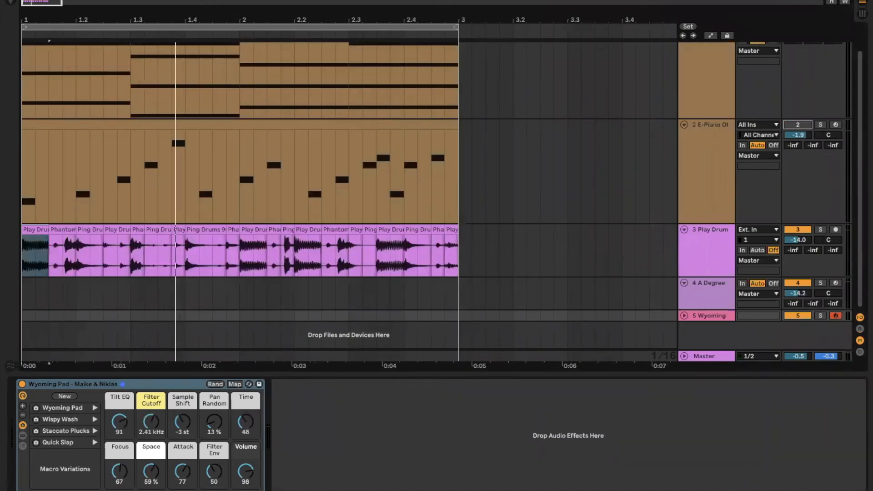
key(space)
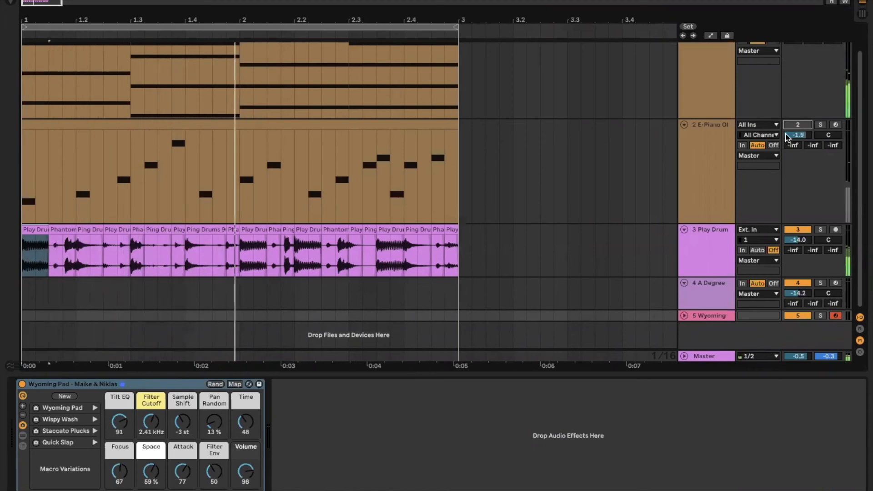
scroll(785, 135, up, 2)
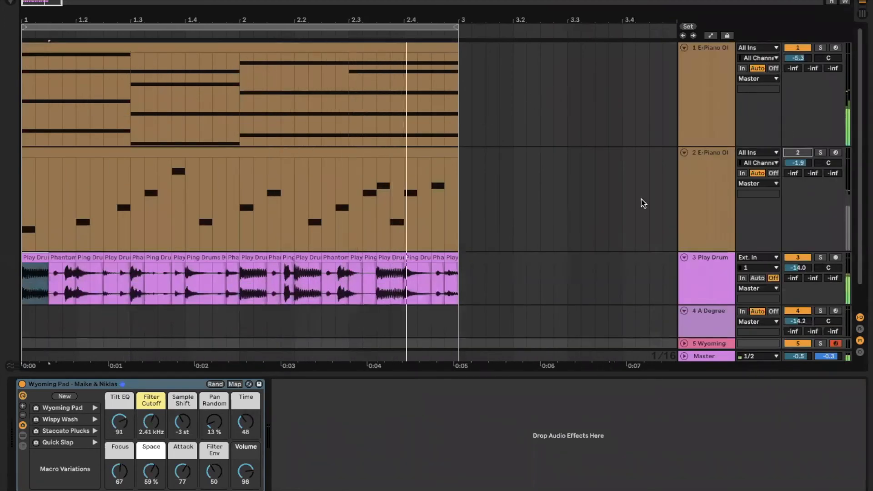
- Set the Wyoming track's volume to -10.7 dB and the first E-Piano track's to -2.5 dB during playback, and stop playing
scroll(675, 272, down, 2)
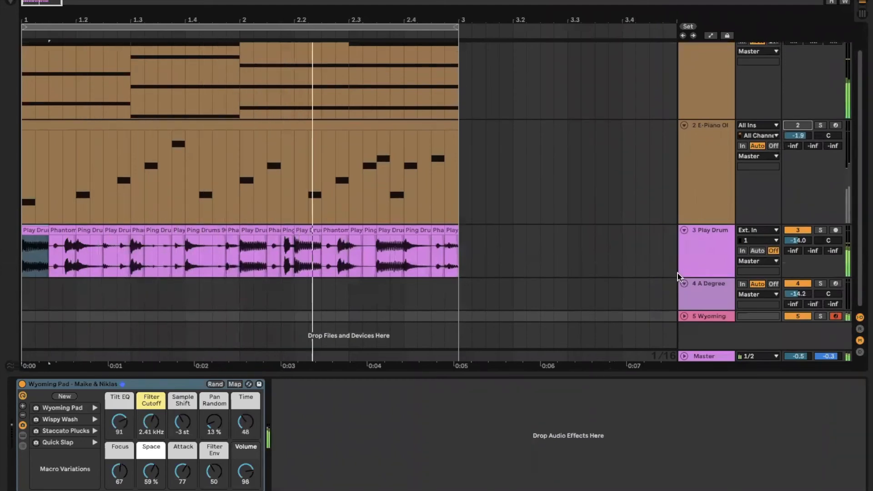
click(689, 319)
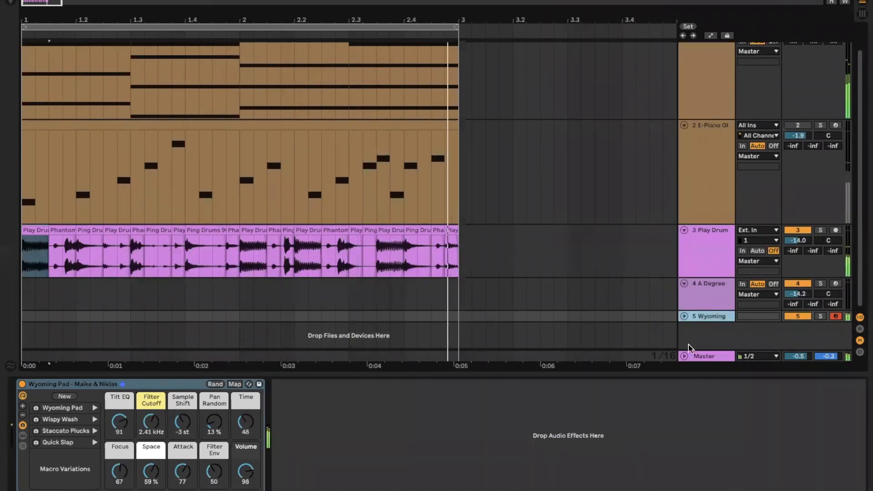
click(683, 316)
drag(798, 312, 805, 314)
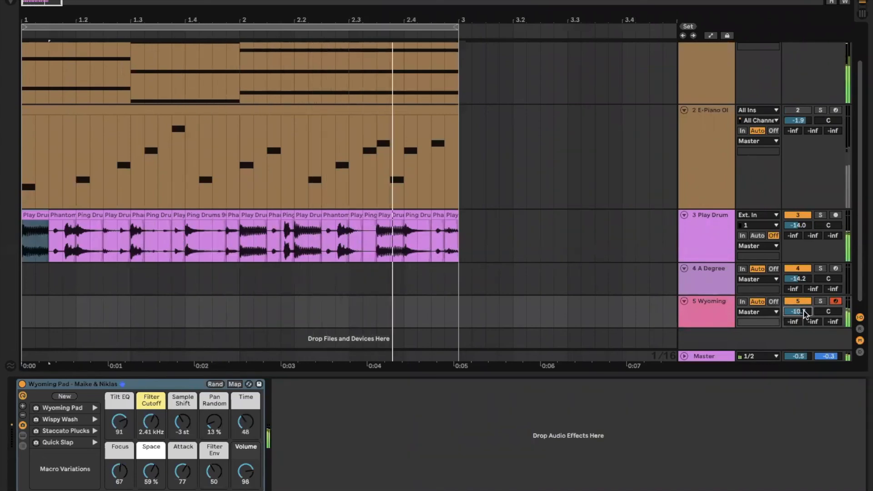
click(684, 301)
drag(799, 61, 798, 56)
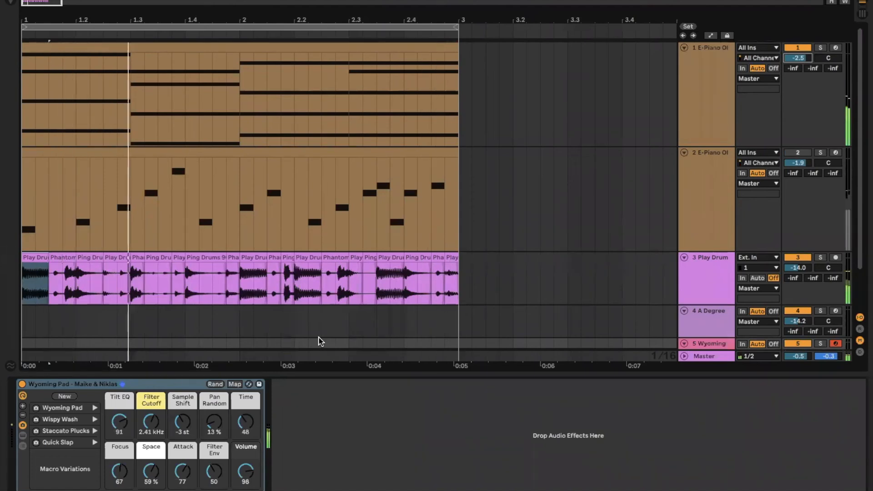
key(space)
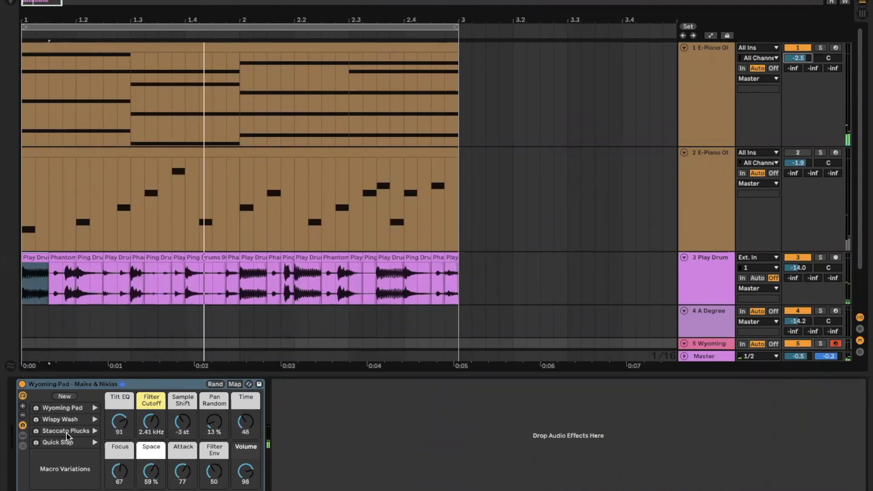
- Recall the Wyoming Pad, Wispy Wash and Staccato Plucks macro variations in turn to hear their sounds
click(95, 408)
click(95, 420)
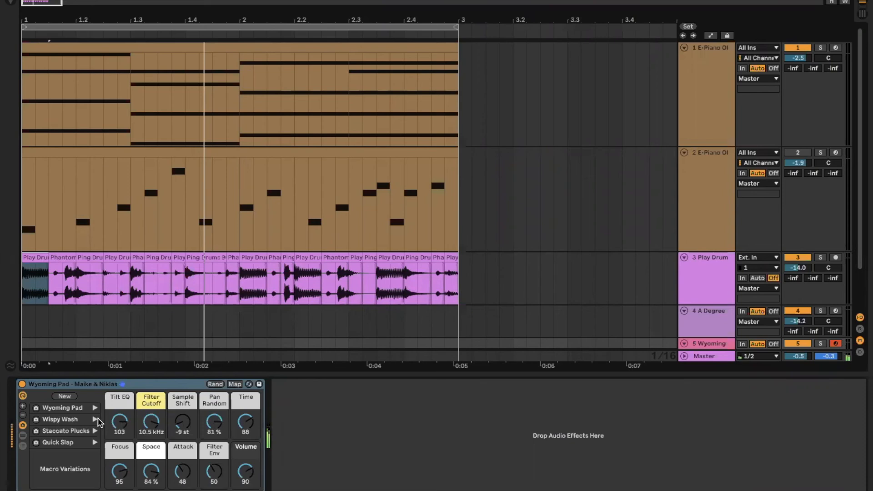
click(95, 430)
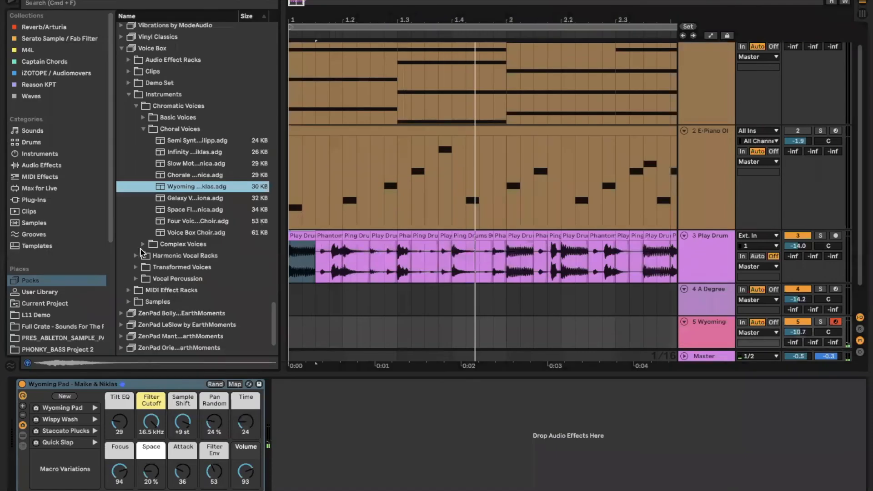
- Replace the Wyoming Pad rack with the 24 KB Chromatic Voices preset from Complex Voices and show its macro variations
click(142, 247)
drag(176, 245, 152, 384)
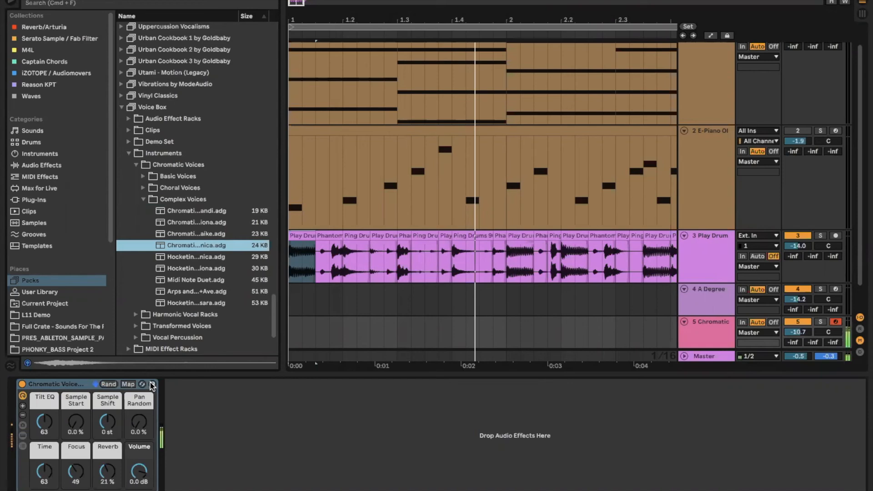
click(22, 436)
click(21, 437)
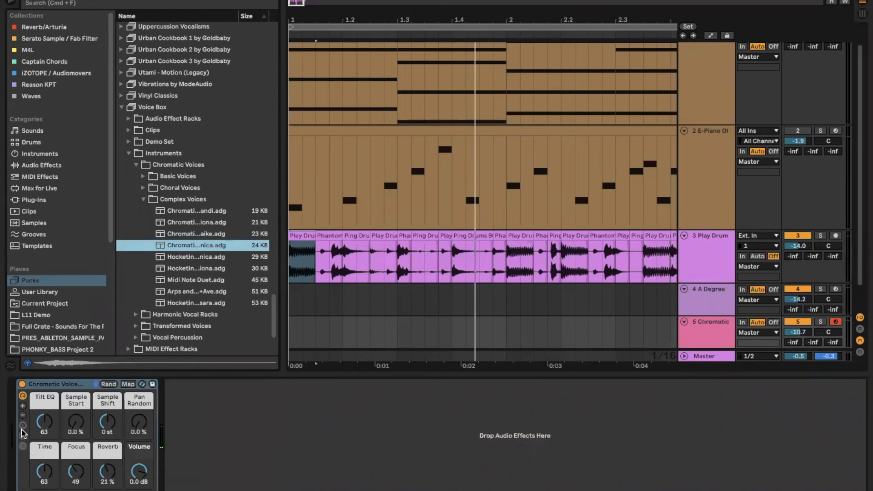
click(23, 425)
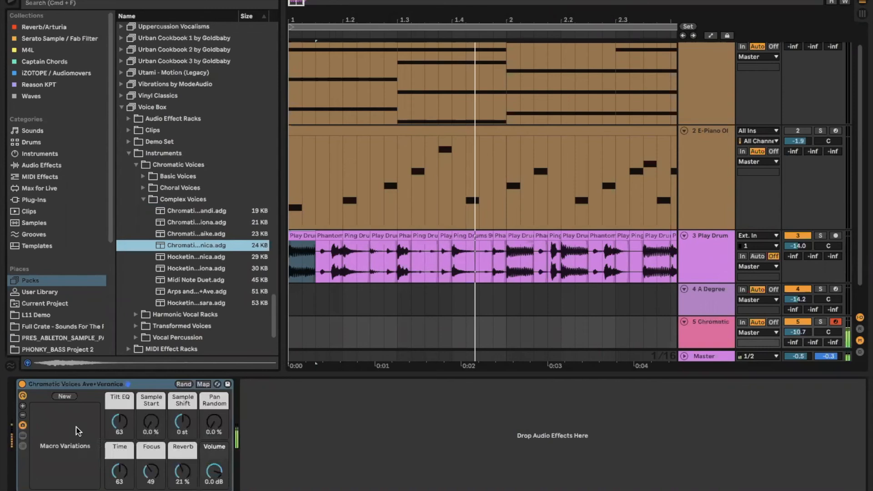
- Play the arrangement briefly to hear the Chromatic Voices rack over it
key(space)
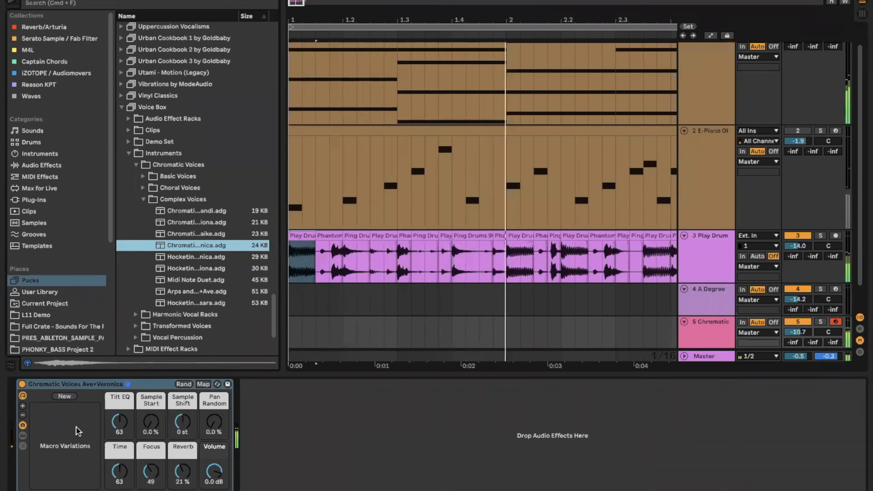
key(space)
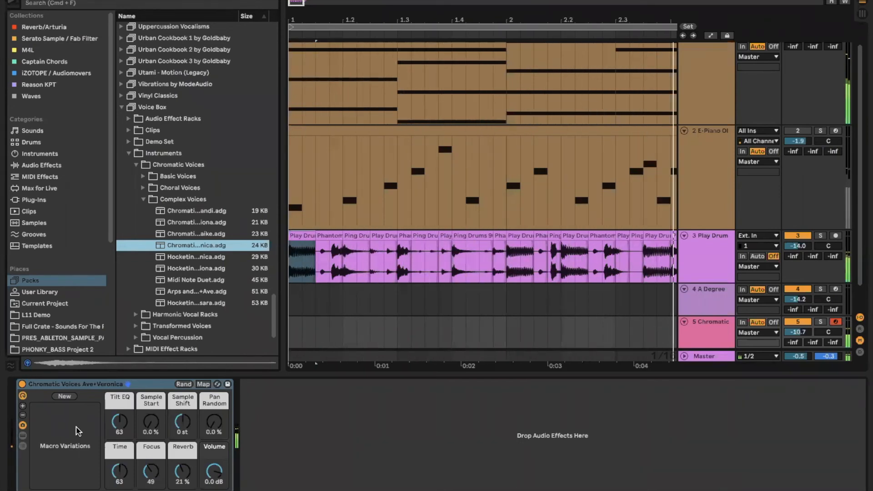
- Switch to Keynote and show the "Work With New Sounds", "Voice Box", "More Additions" and "Improved CPU Metering" slides in turn
key(super+Tab)
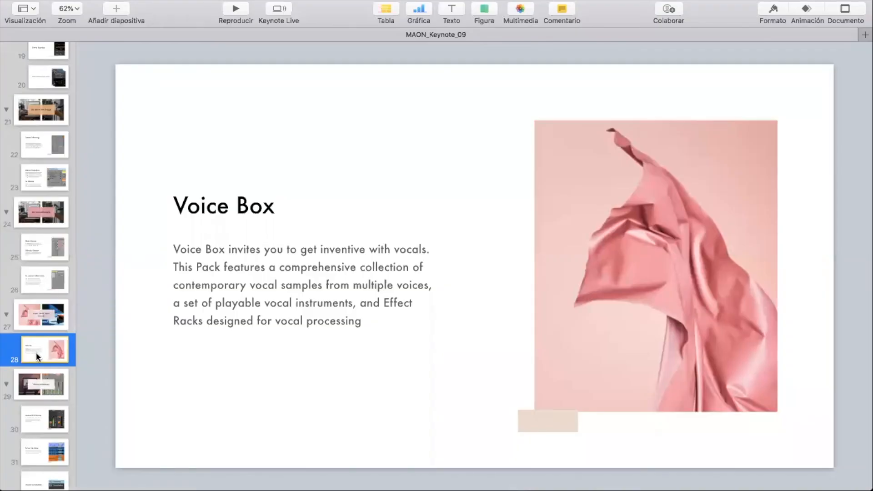
scroll(36, 352, down, 1)
click(37, 318)
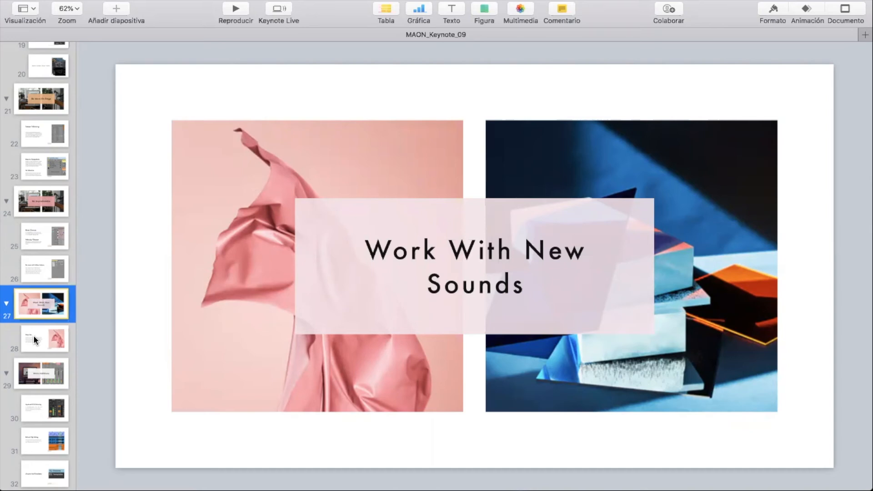
click(35, 339)
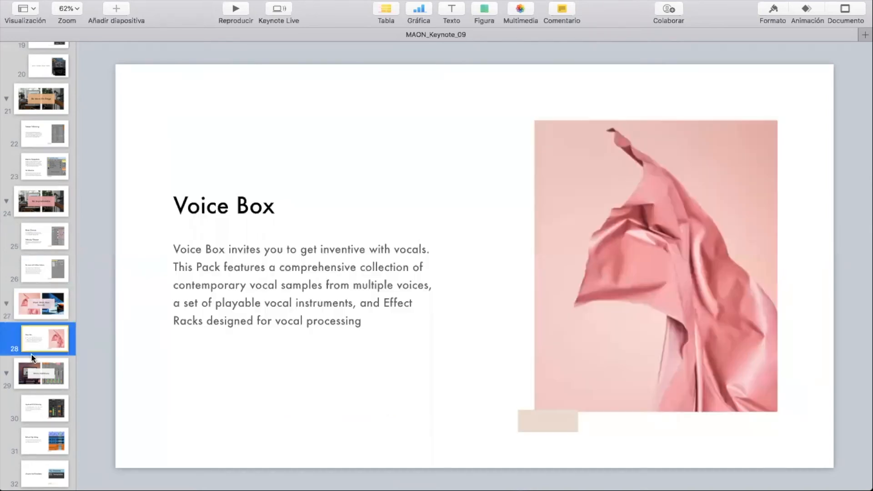
click(34, 372)
scroll(59, 392, down, 2)
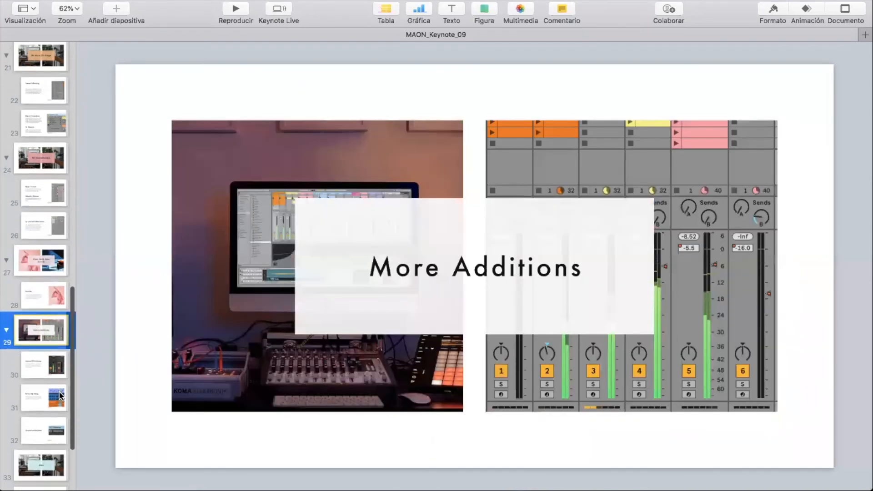
scroll(12, 375, down, 1)
click(36, 334)
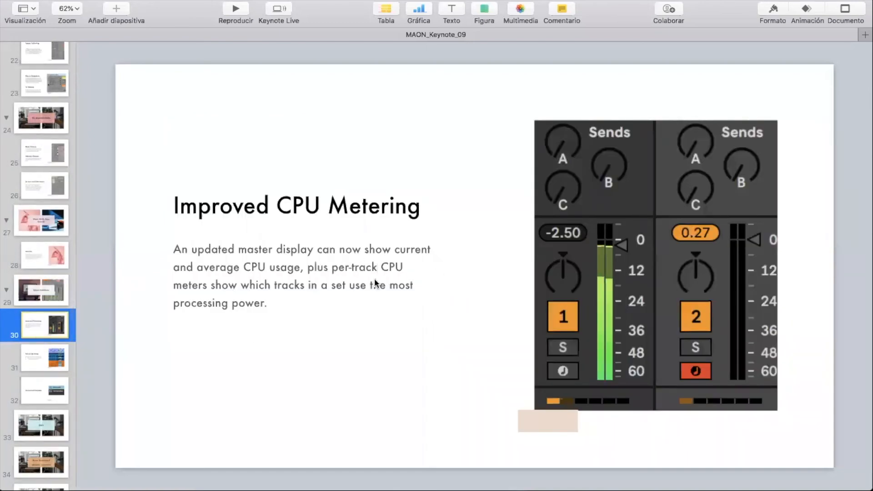
- Return to Ableton Live's Session View and open the CPU load meter's options
key(ctrl+Right)
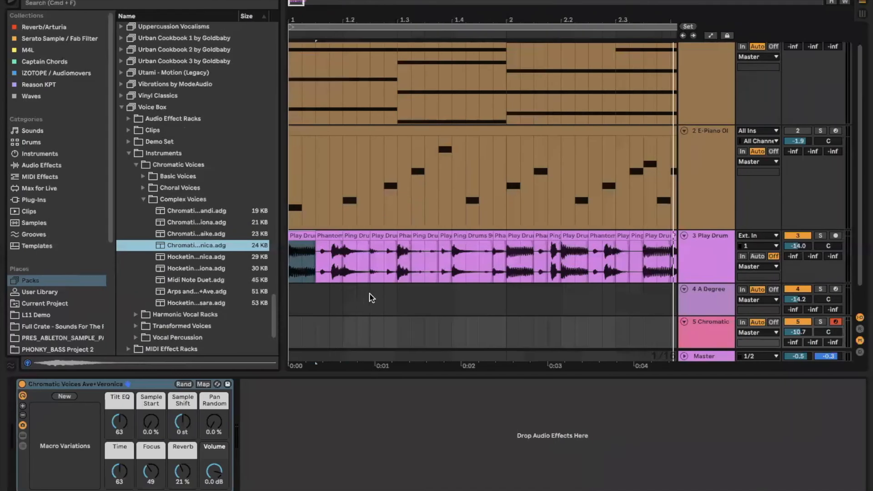
key(Tab)
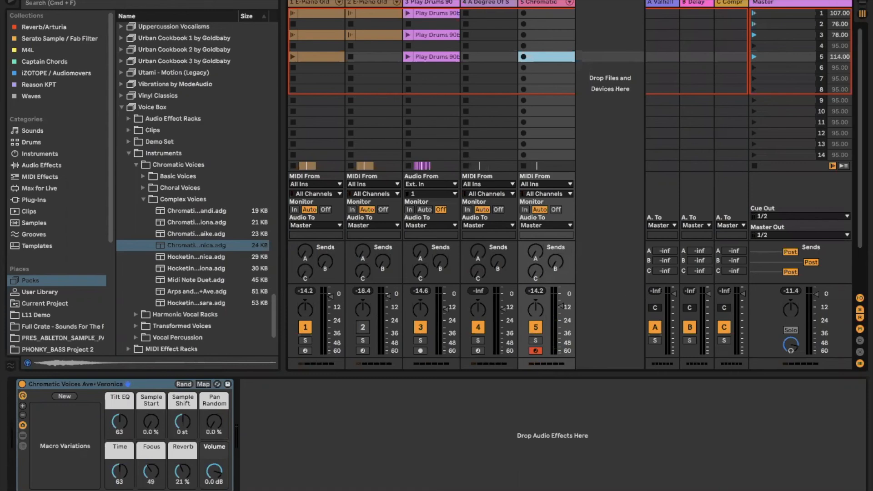
click(772, 1)
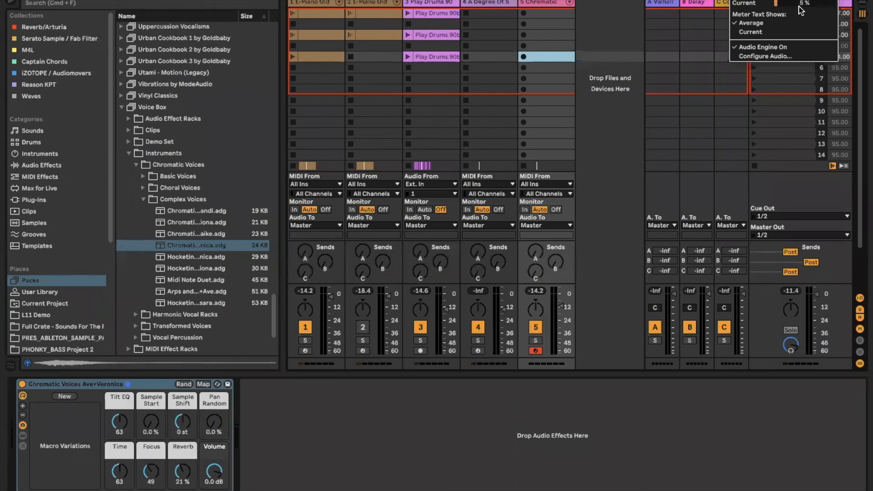
- Close the CPU load meter's options, watch the Chromatic track's CPU meter and look up its Freeze Track option
click(607, 183)
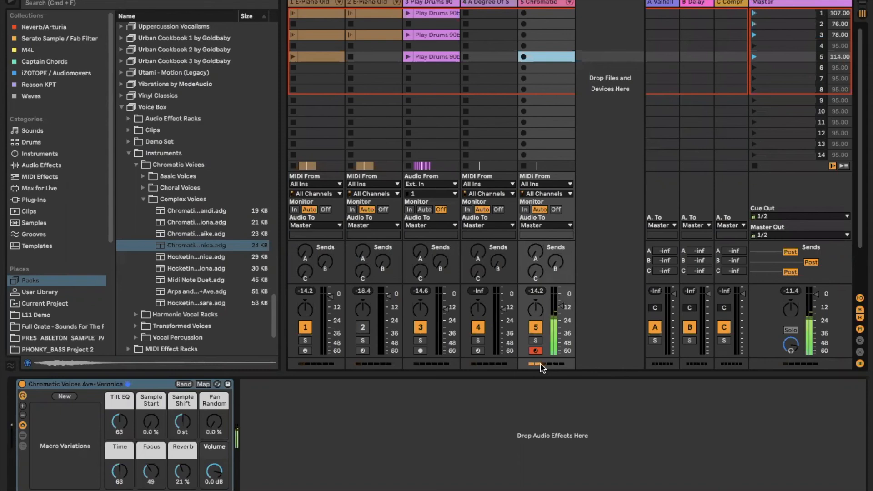
click(551, 3)
right_click(551, 3)
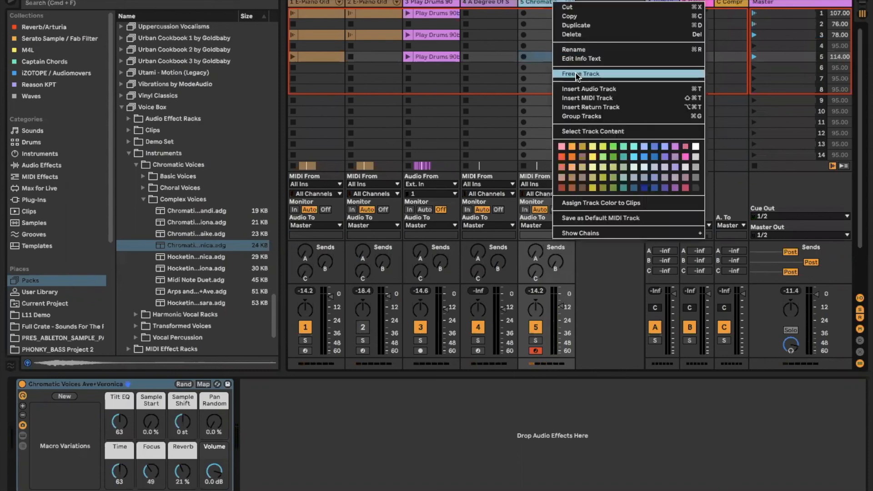
click(590, 301)
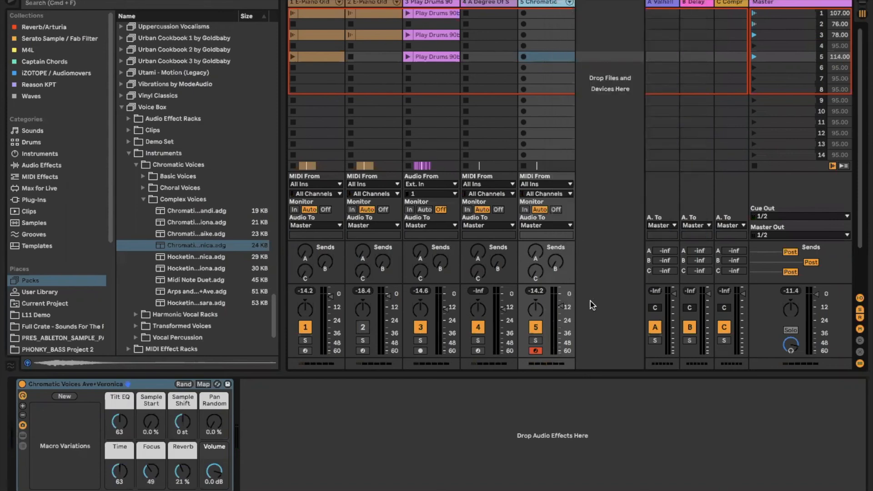
- Show the "Refined Clip Editing" slide in Keynote and return to Ableton Live's Arrangement View with the browser hidden
key(super+Tab)
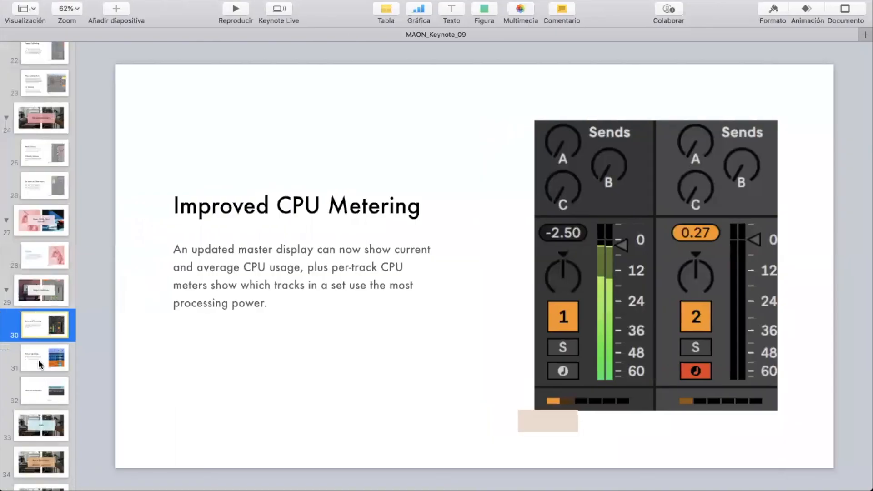
key(Down)
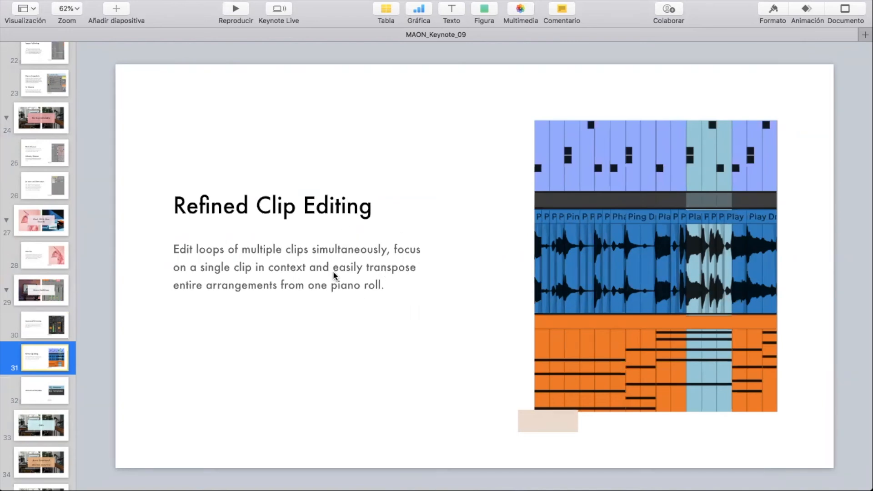
key(super+Tab)
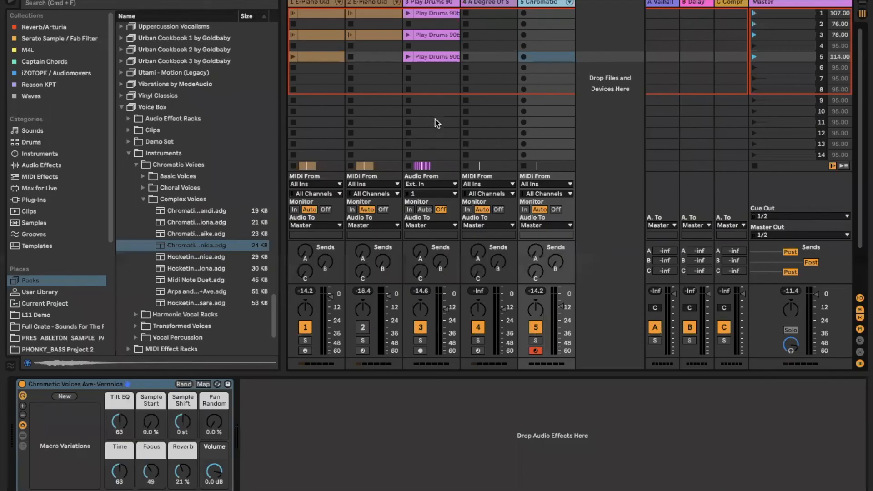
key(Tab)
key(super+alt+b)
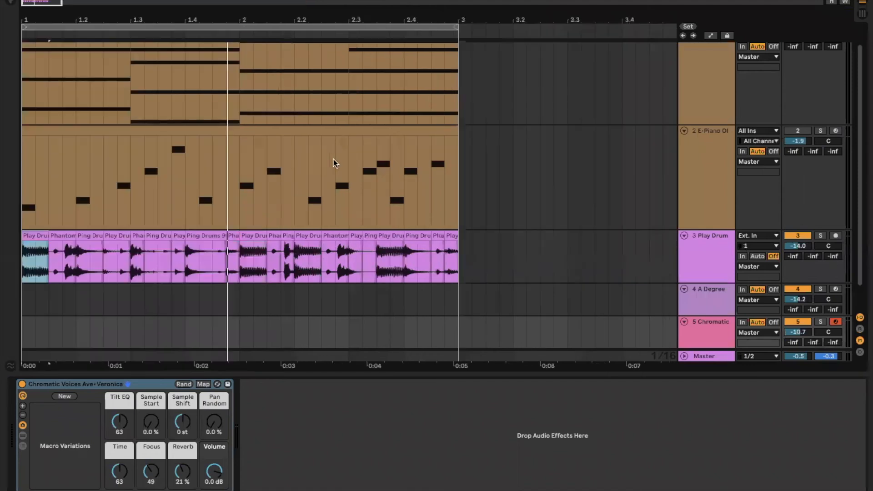
- Link tracks 1 to 3, the two E-Piano tracks and the Play Drums track
scroll(486, 140, up, 1)
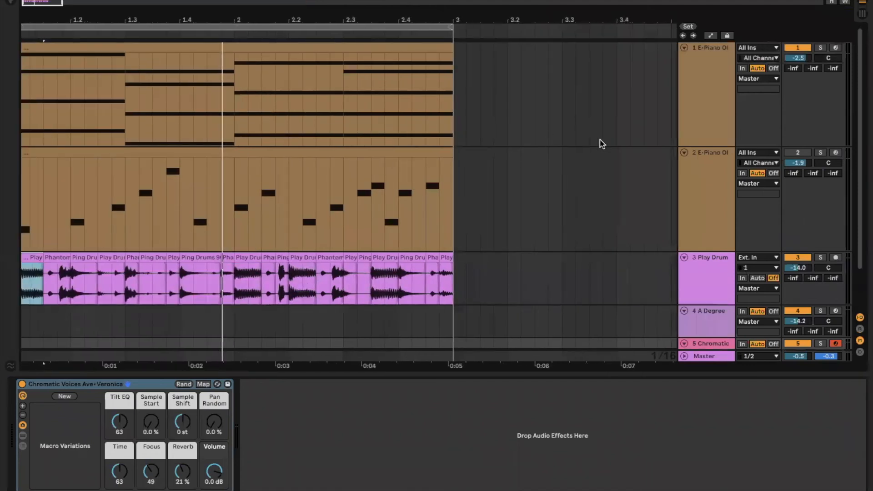
click(712, 126)
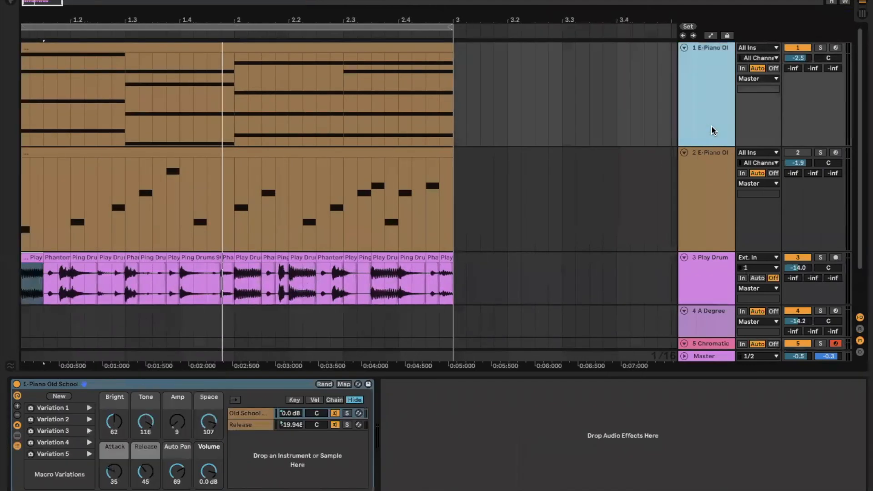
shift+click(700, 261)
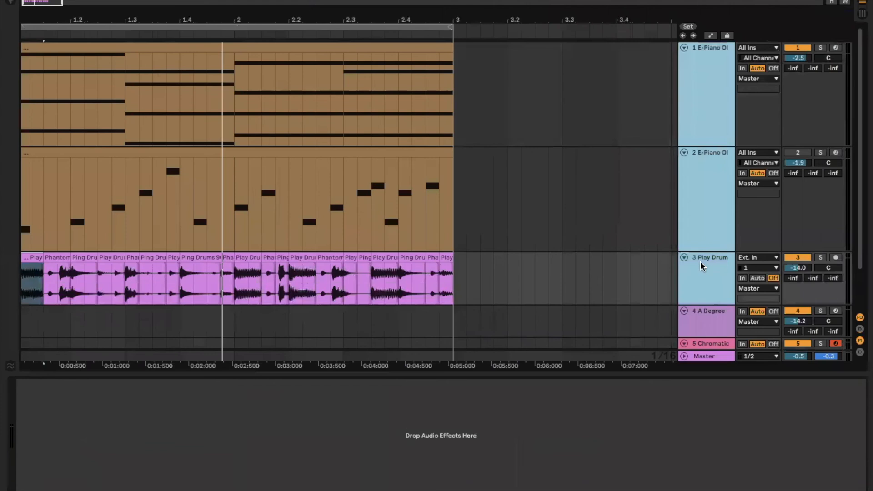
right_click(700, 262)
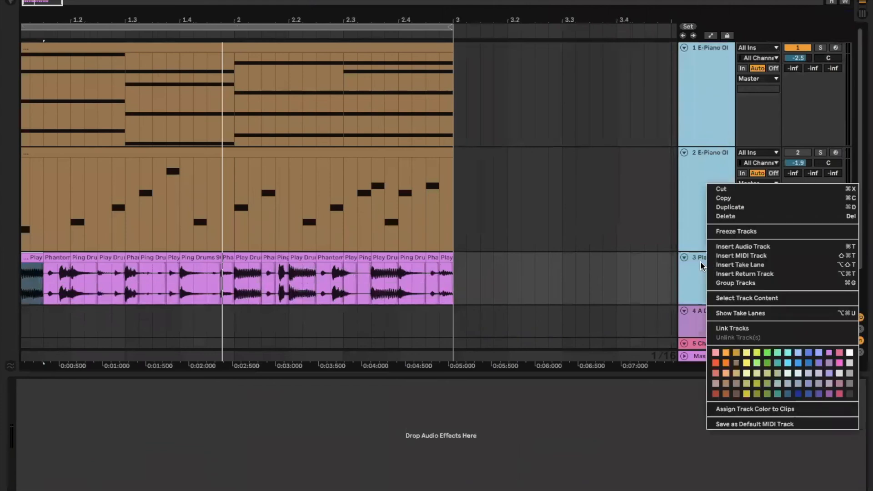
click(717, 328)
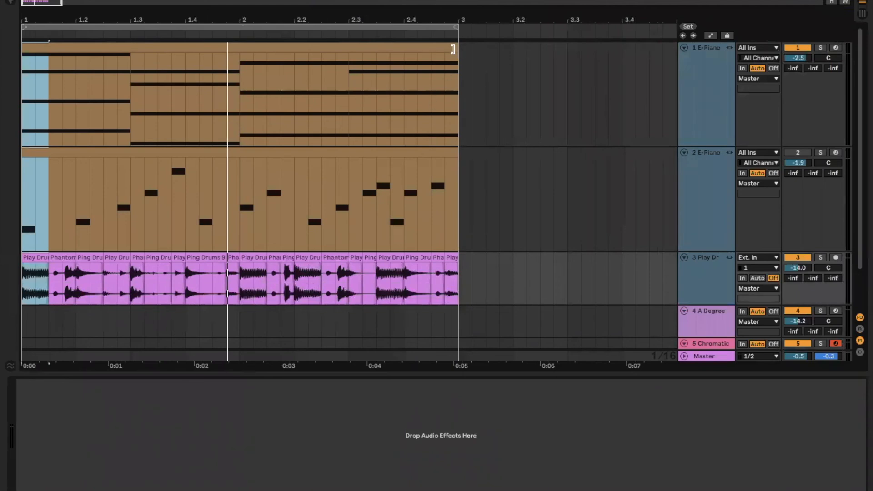
- Delete the final section of the clips, from after 2.3 up to bar 3, across the linked tracks
click(416, 49)
drag(390, 55, 451, 122)
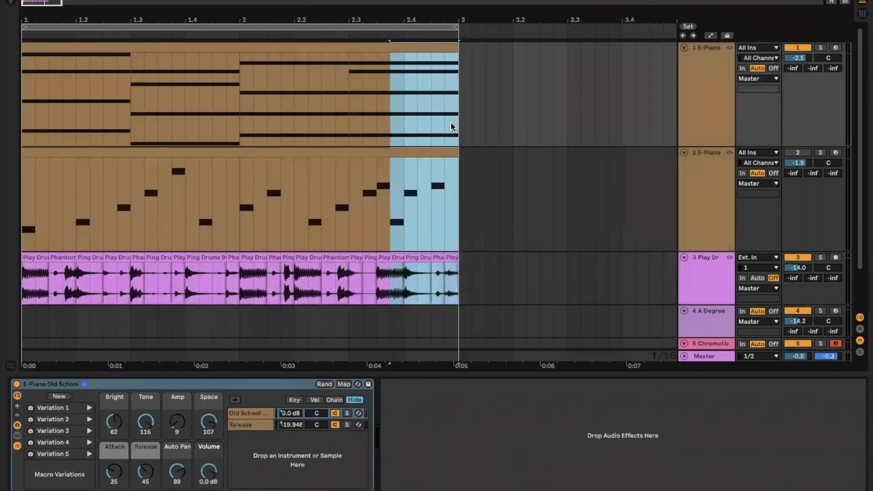
key(Delete)
- Cut two short slices between 2.2 and 2.3 out of the clips across the linked tracks
click(377, 119)
click(313, 47)
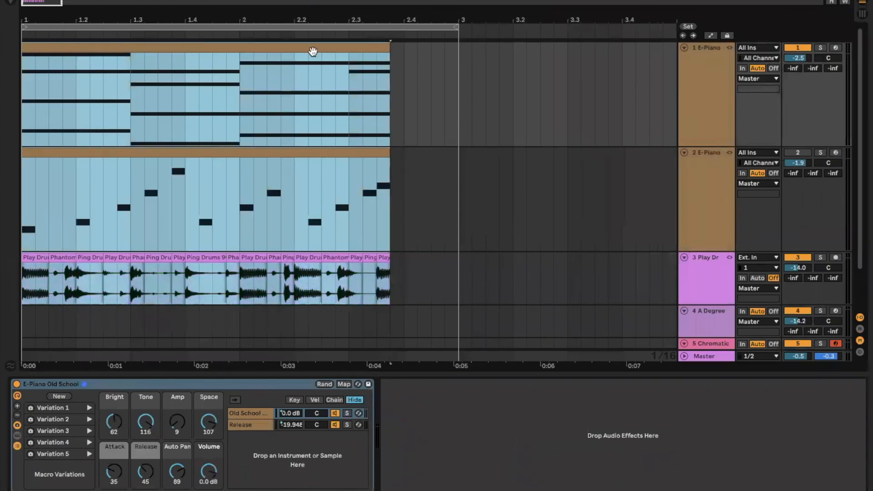
click(309, 78)
shift+click(307, 78)
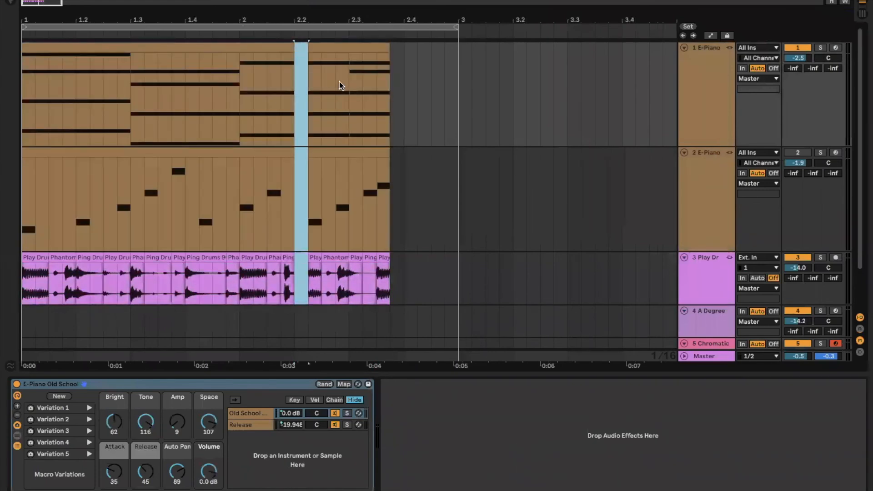
key(Delete)
drag(339, 81, 320, 87)
key(Delete)
- Select ranges across the linked tracks and play the arrangement briefly
drag(231, 203, 247, 211)
mouse_move(440, 285)
mouse_down()
mouse_move(259, 199)
mouse_move(226, 201)
mouse_up()
key(space)
key(space)
key(space)
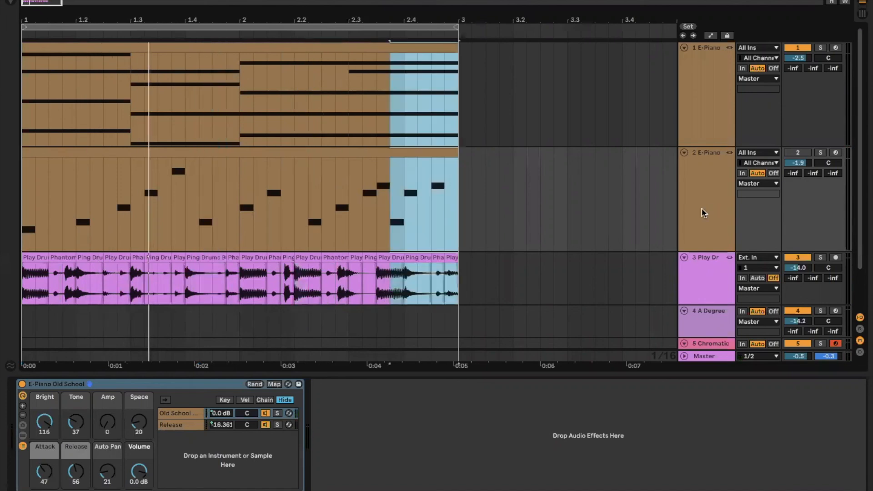
- Select the two E-Piano tracks and the Play Drums track and unlink them
click(684, 114)
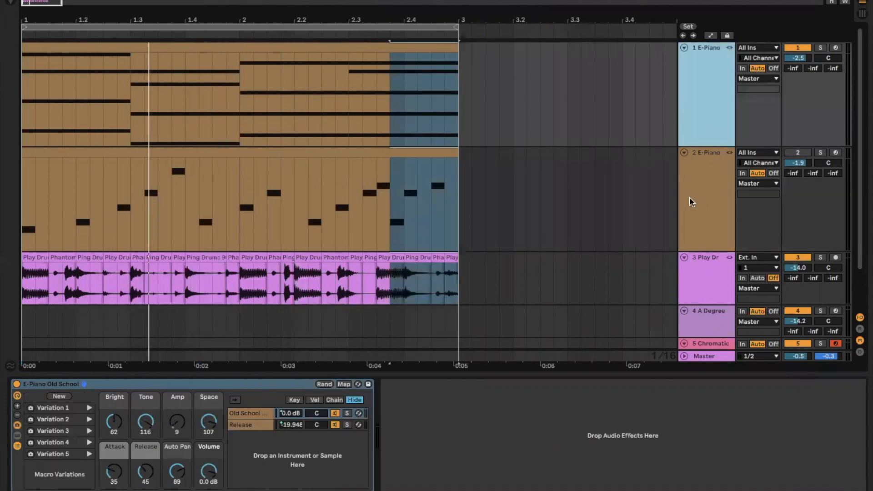
click(701, 279)
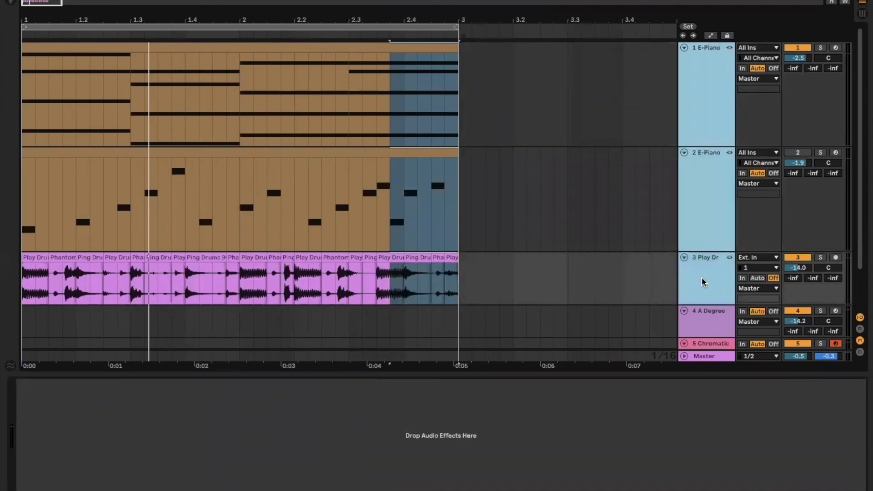
click(704, 181)
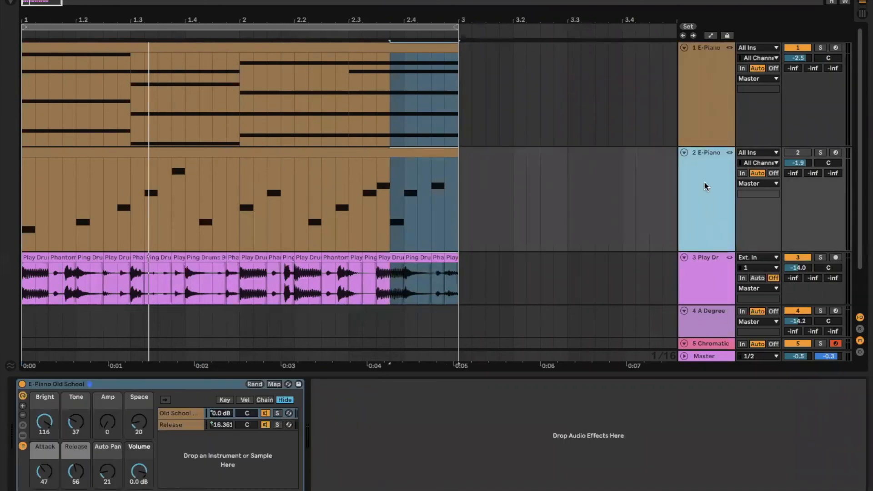
click(703, 121)
shift+click(703, 252)
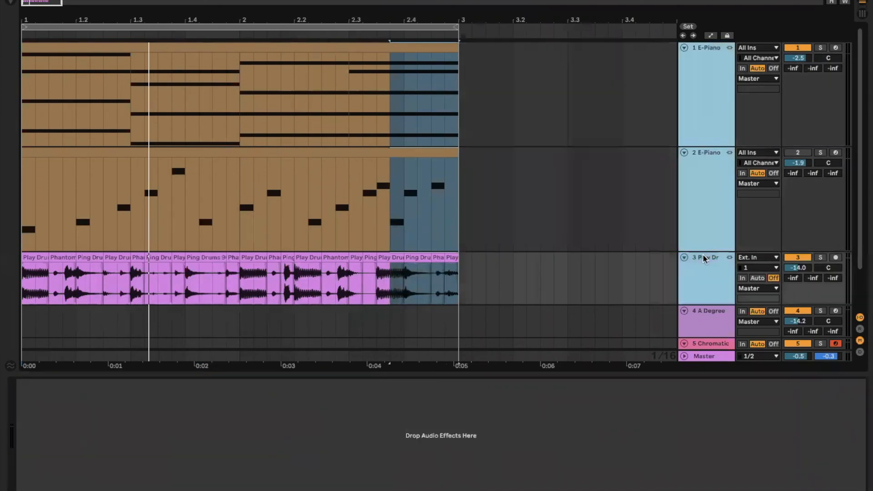
right_click(710, 203)
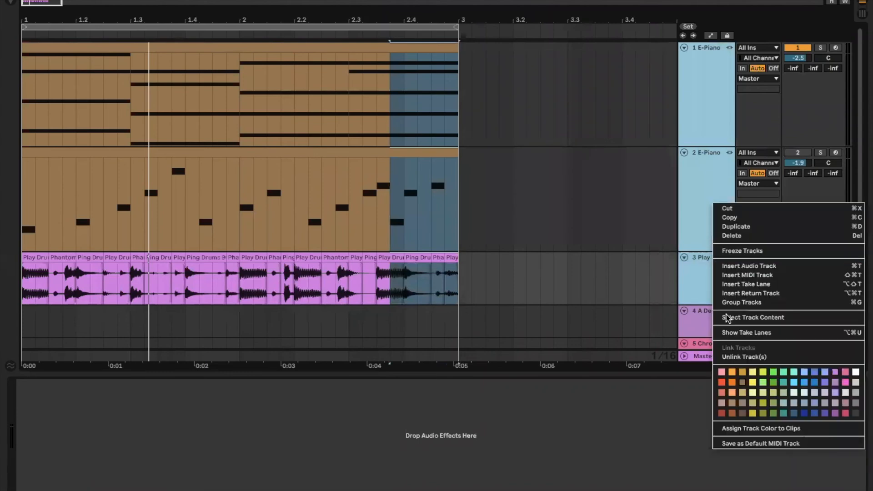
click(727, 357)
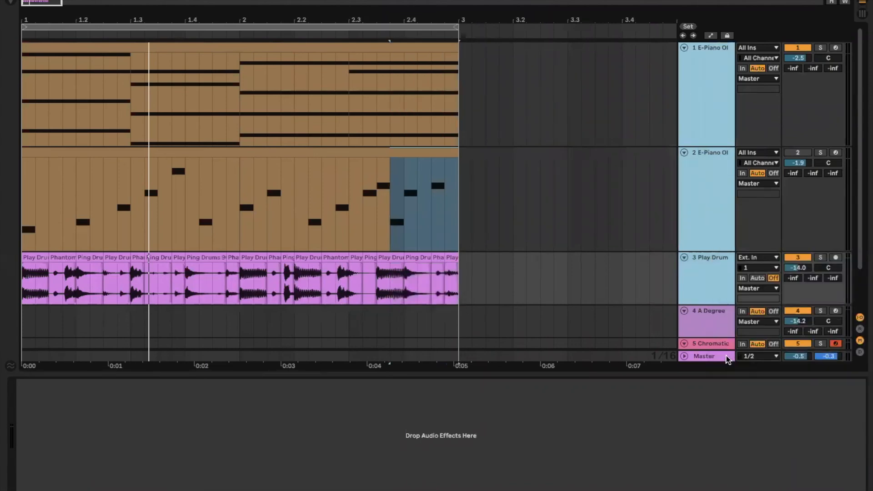
- Switch to Keynote, show the "Groove And Templates" slide and return to Ableton Live
click(453, 48)
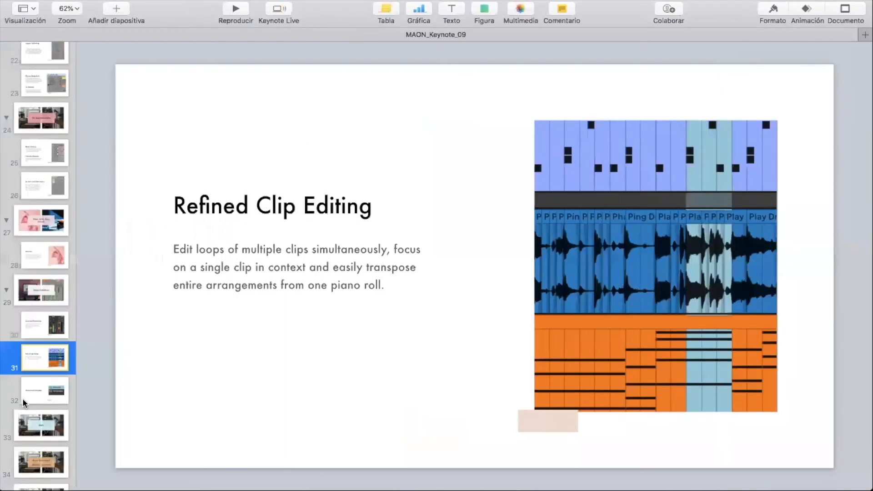
click(36, 394)
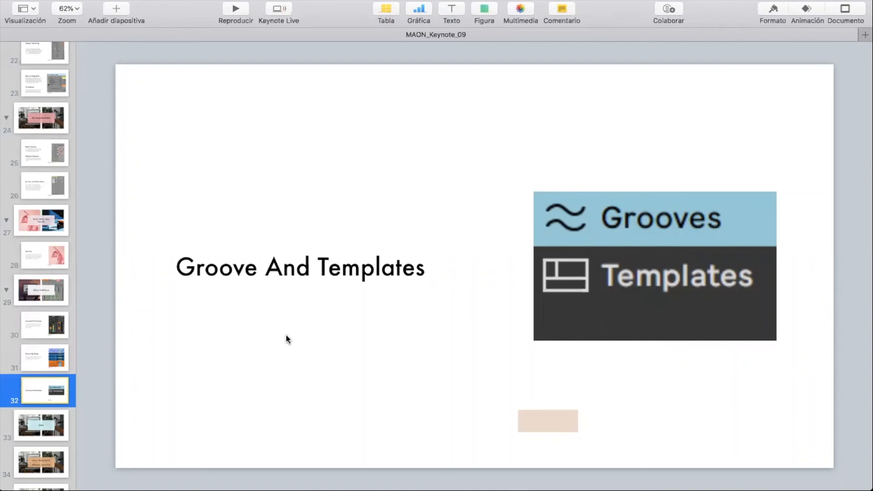
key(super+Tab)
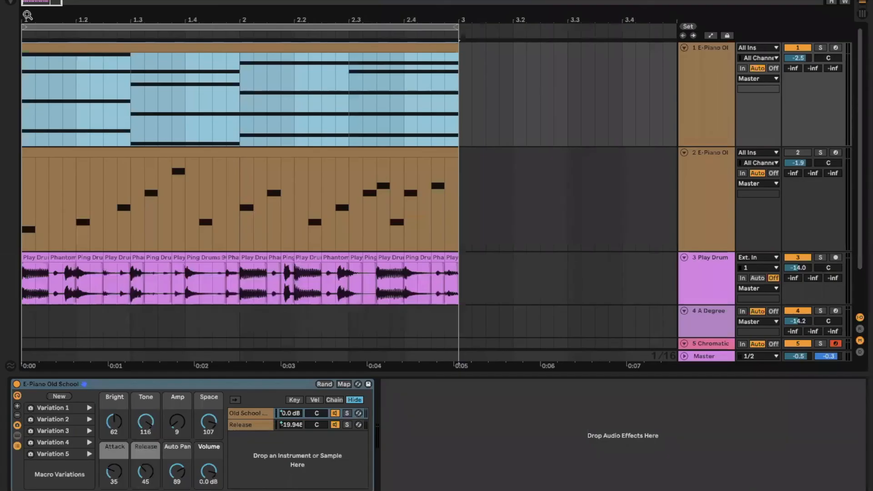
- Show the browser and look through the whole list of files in the Grooves category
click(11, 3)
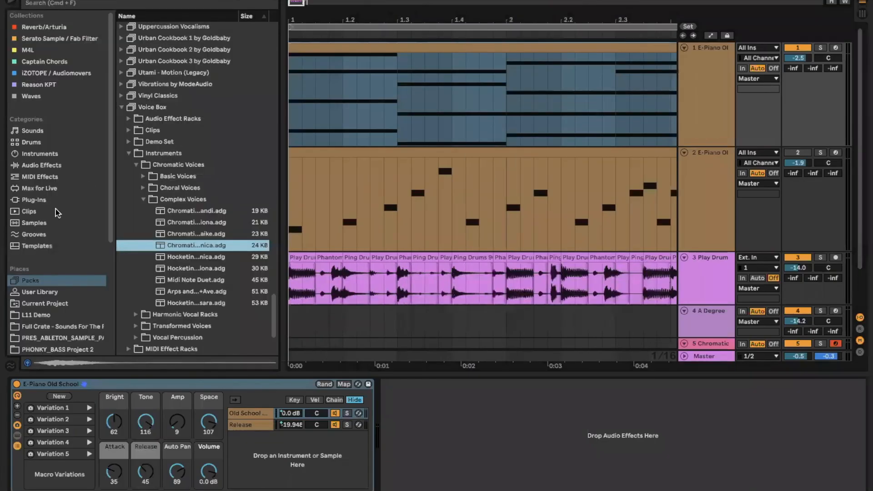
click(28, 235)
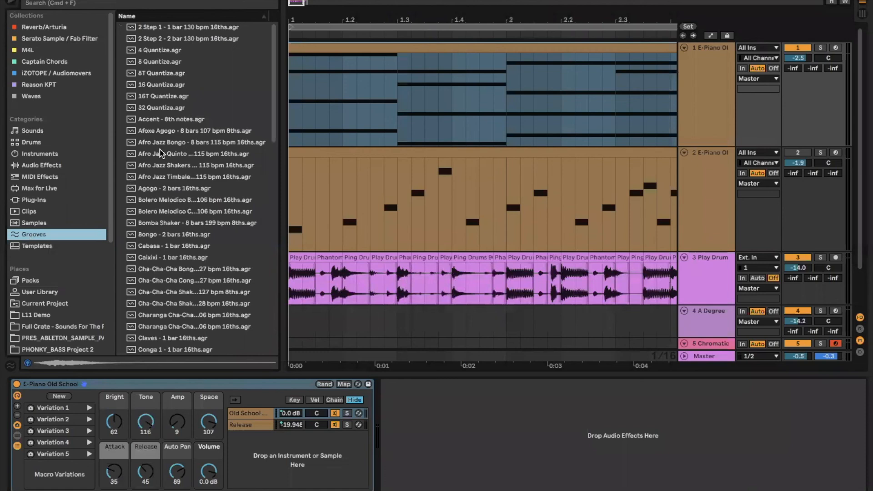
scroll(185, 193, down, 4)
scroll(185, 193, up, 4)
scroll(190, 197, down, 10)
scroll(190, 197, down, 8)
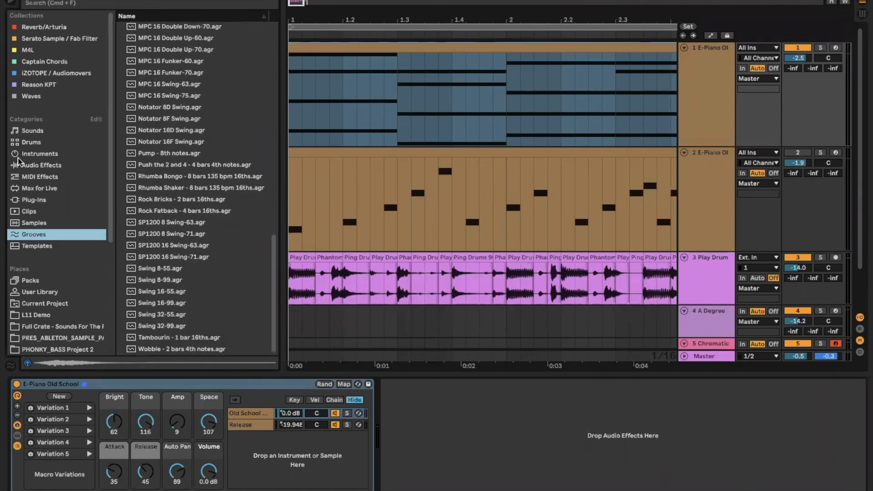
- Show the Templates category with Podcast Template.als selected and look up the Save Live Set As Template command
click(37, 245)
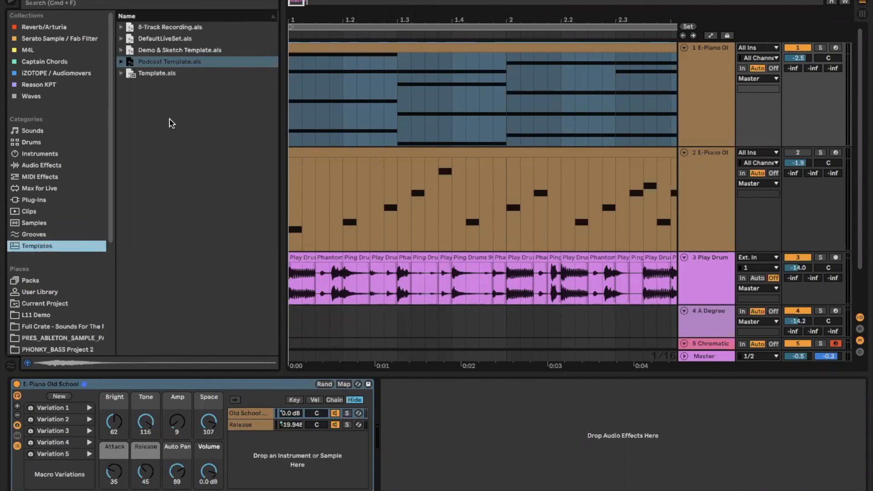
click(150, 64)
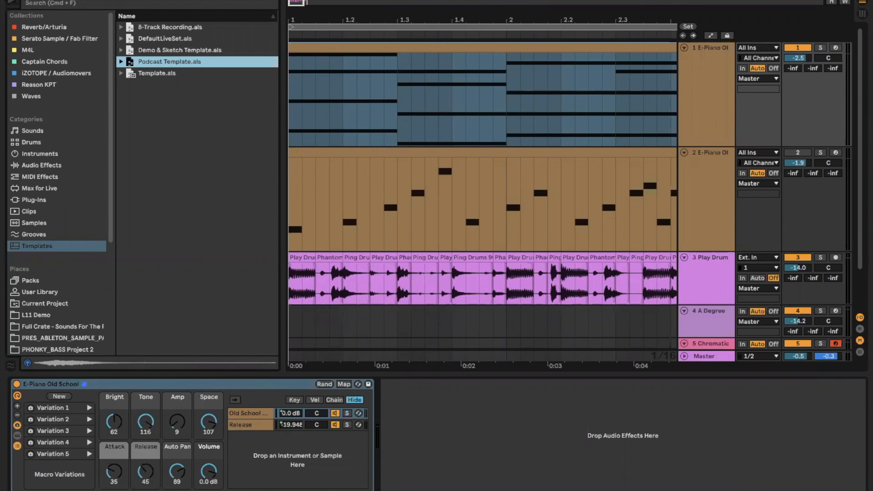
click(73, 0)
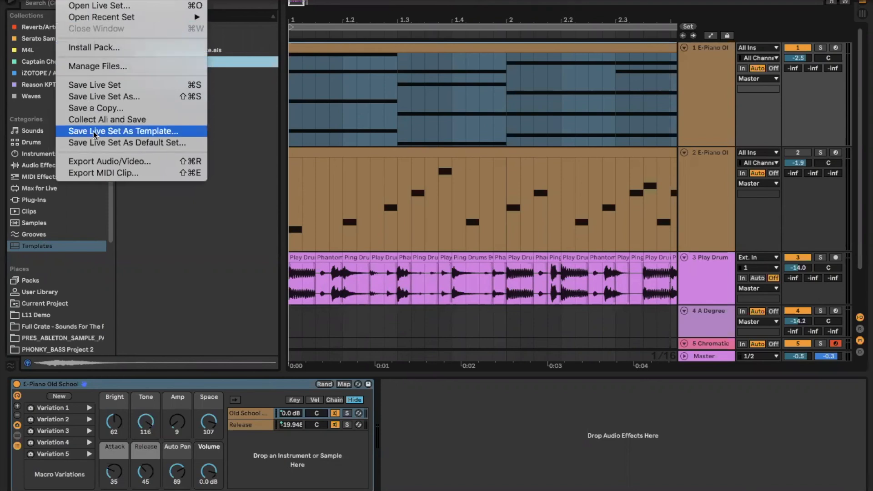
click(223, 133)
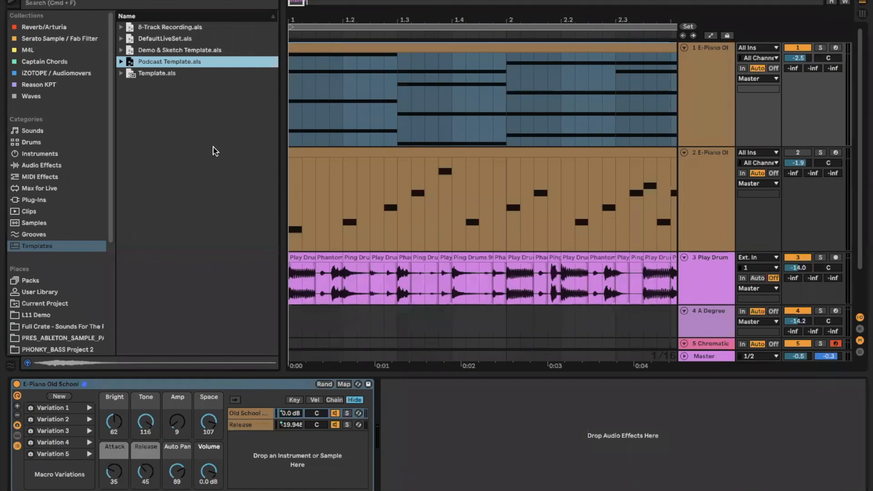
- Switch to Keynote and show the "Q&A" slide, checking Ableton Live briefly before returning to it
key(super+Tab)
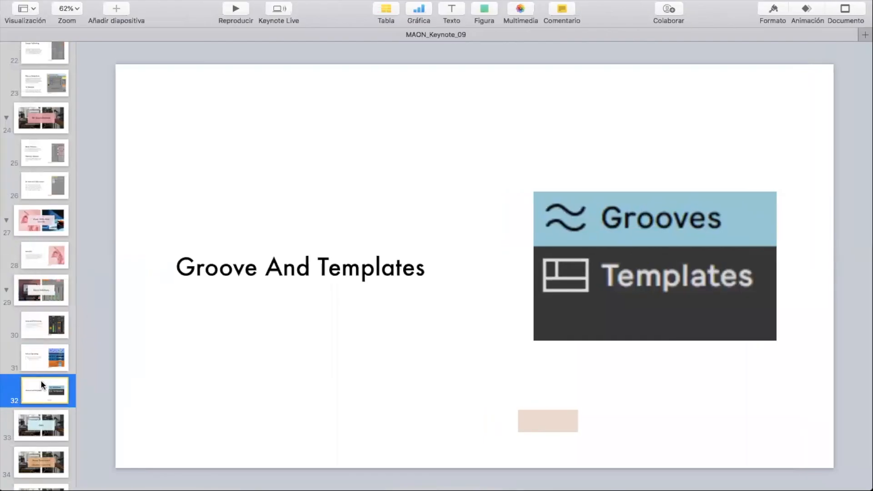
key(Down)
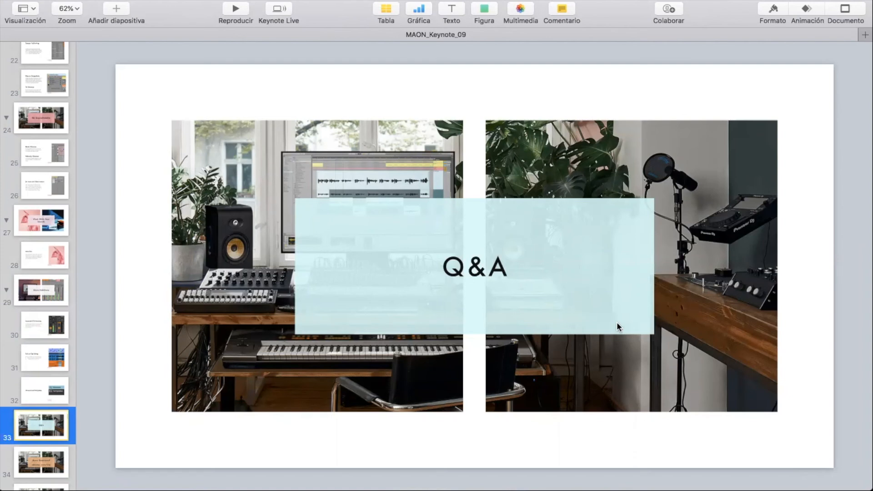
key(ctrl+Right)
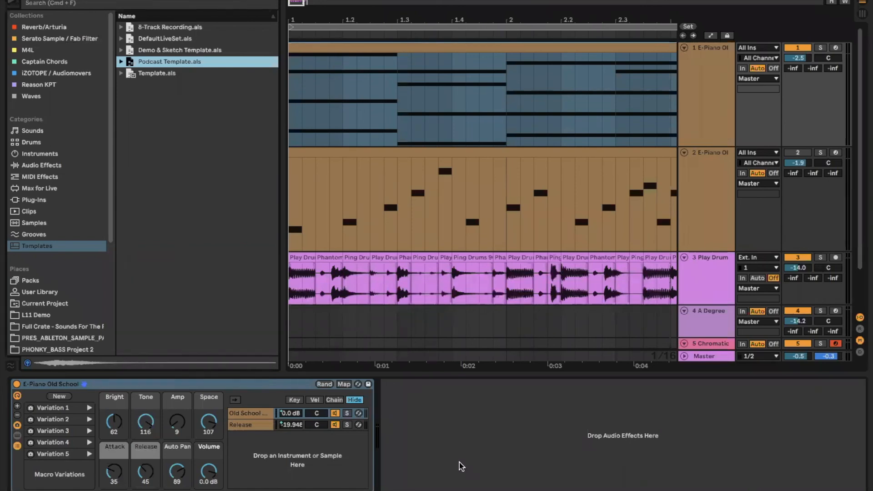
key(ctrl+Left)
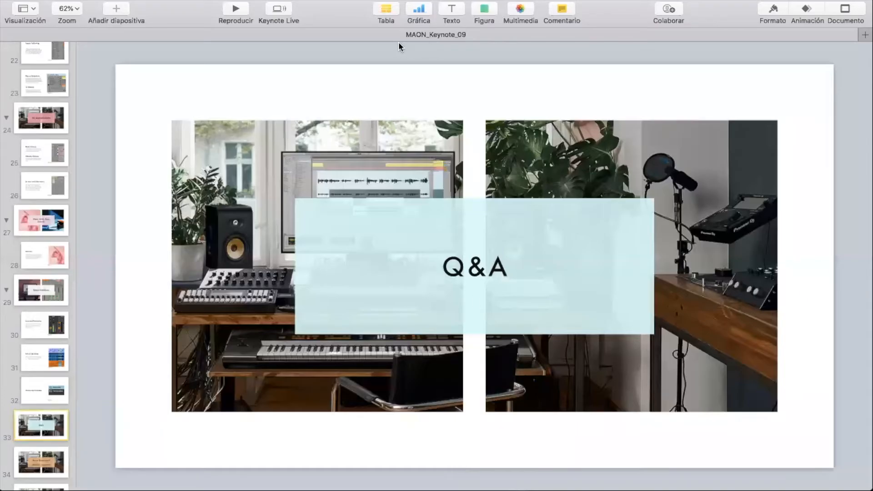